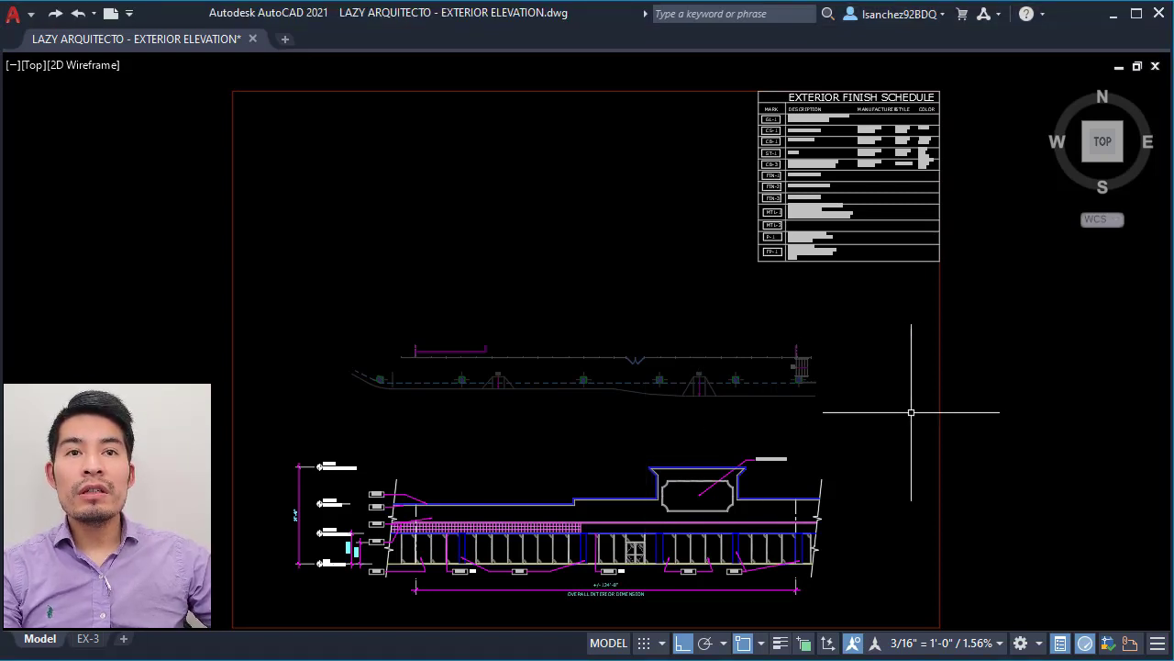
Pan the view to the empty space right of the Exterior Finish Schedule.
middle_drag(912, 410, 412, 414)
mouse_move(913, 434)
middle_down()
mouse_move(542, 430)
mouse_move(624, 449)
middle_up()
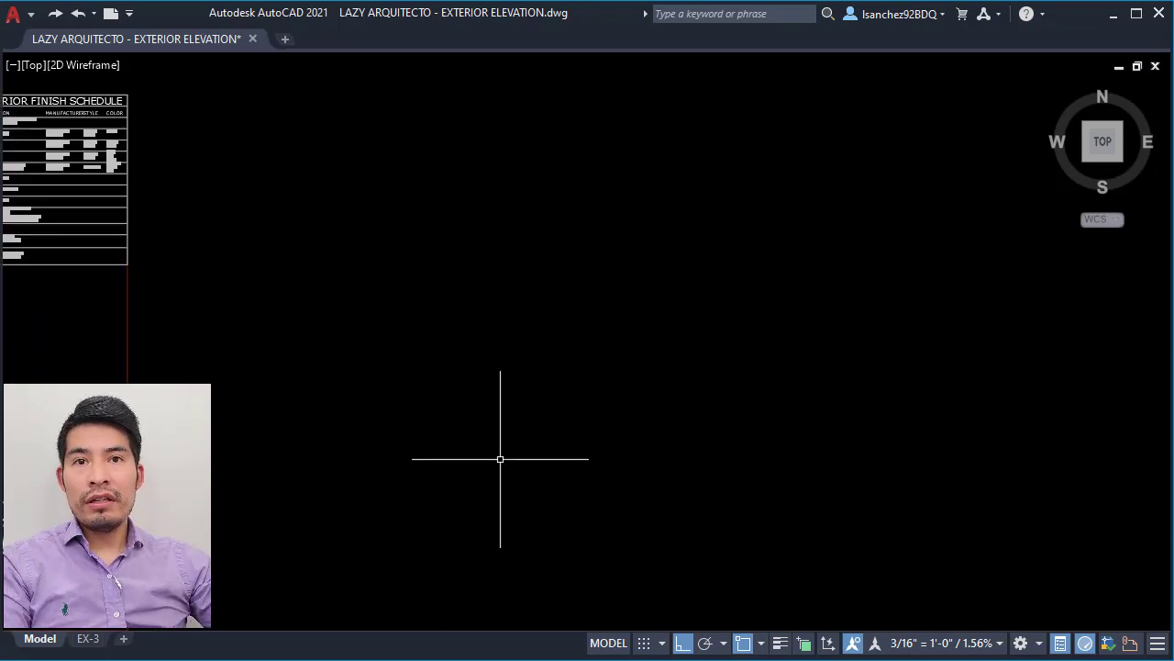
Draw a 15-foot horizontal line in the empty area.
text(l)
key(Return)
click(317, 440)
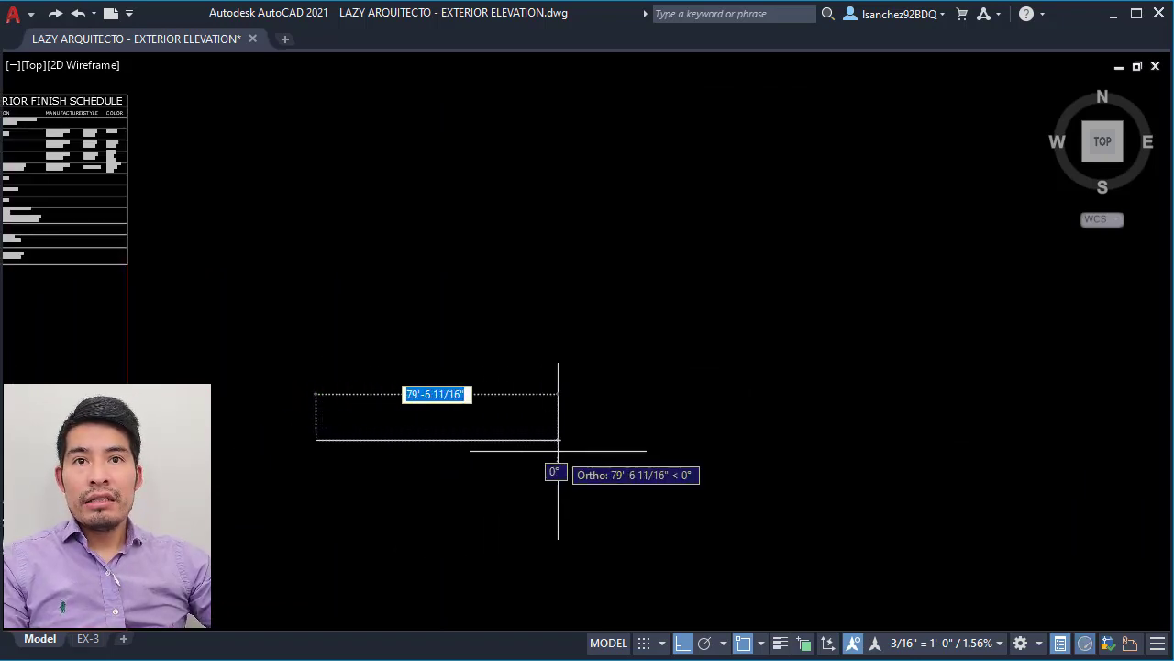
text(15)
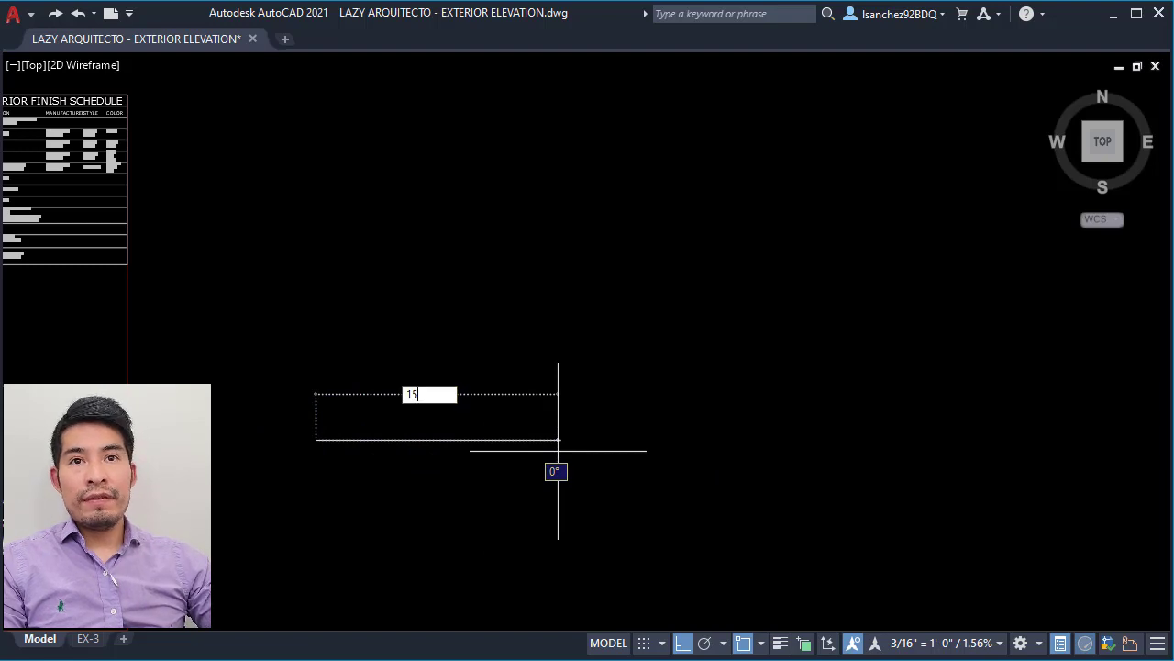
key(Return)
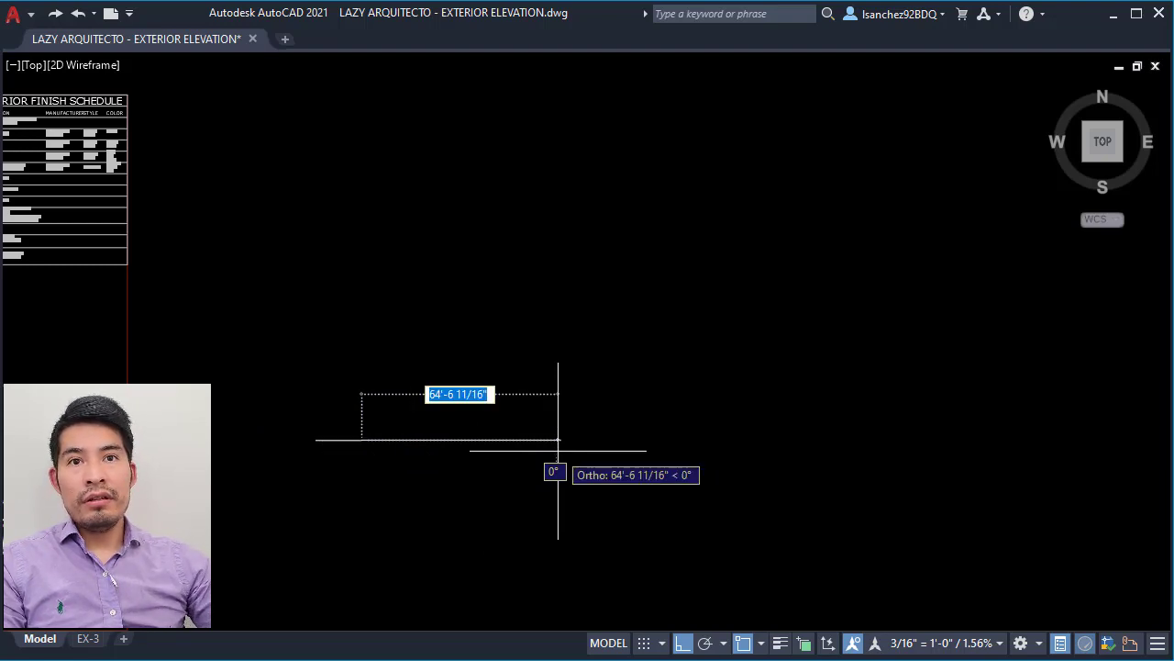
key(Escape)
scroll(275, 453, up, 5)
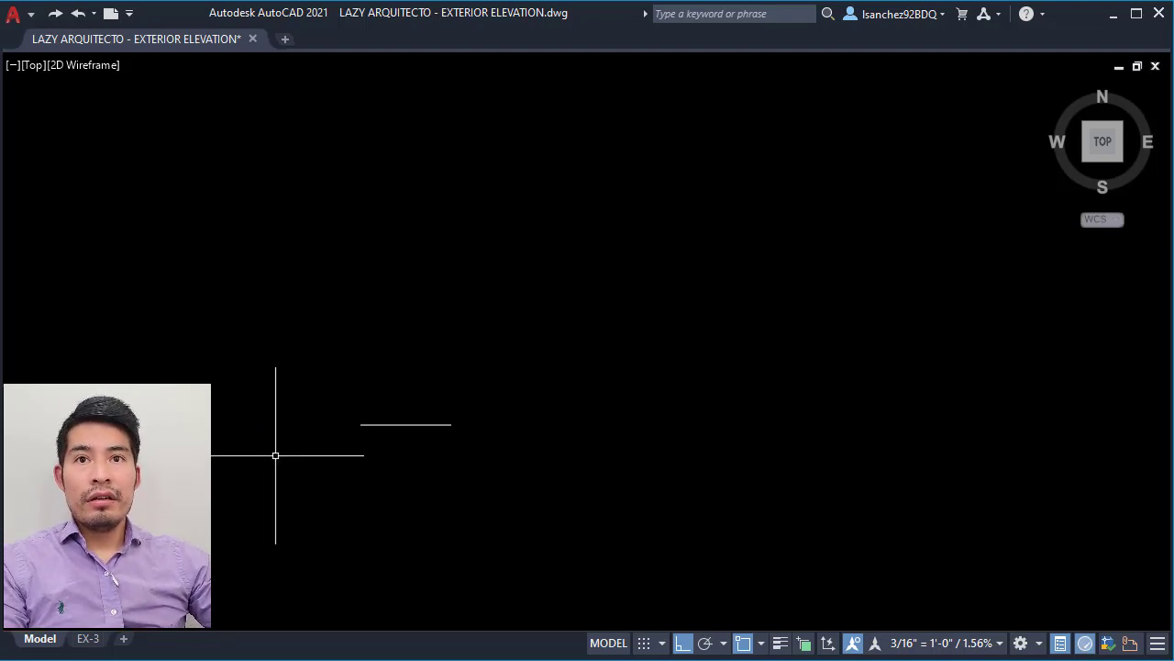
middle_drag(378, 447, 380, 467)
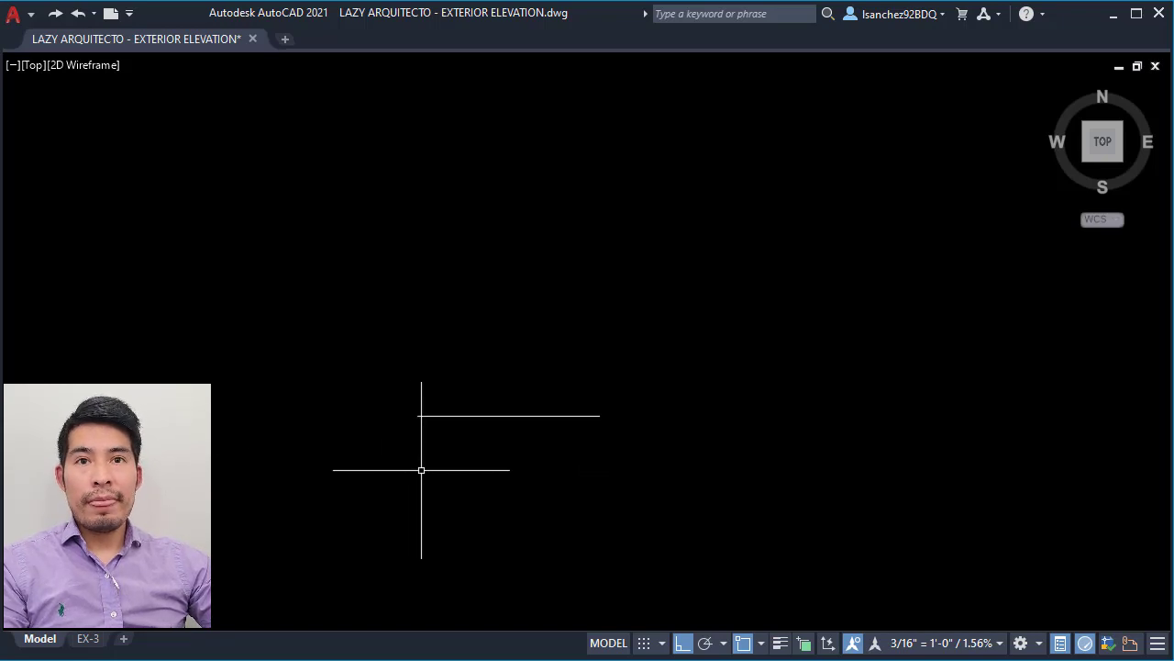
scroll(424, 415, up, 3)
key(Escape)
key(Escape)
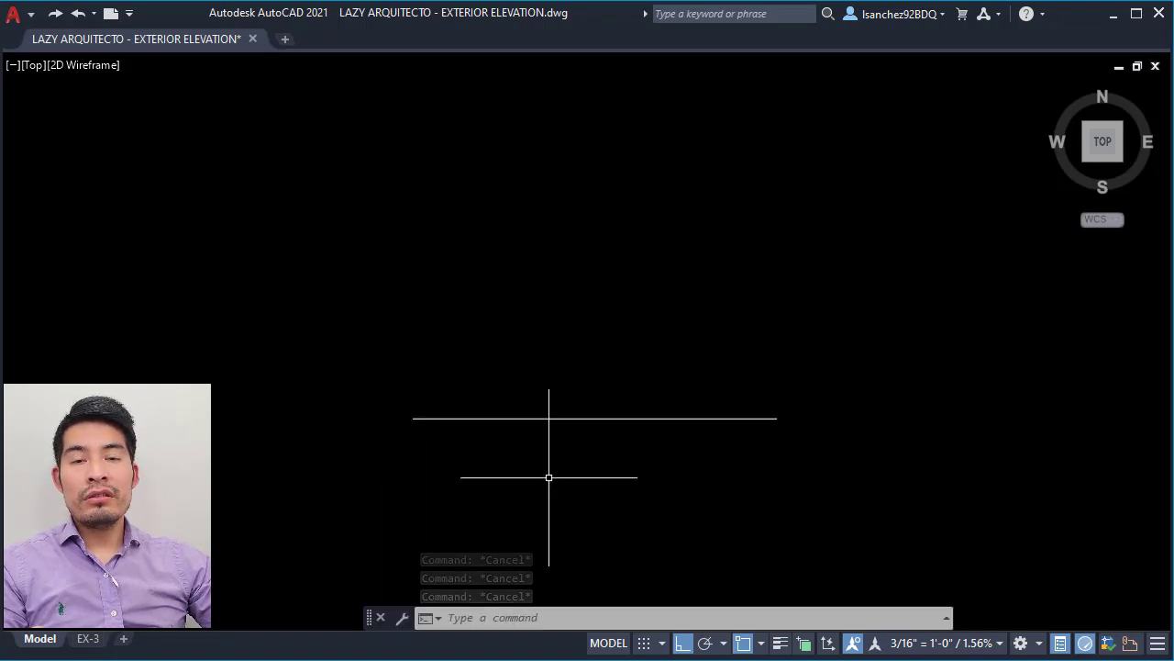
Draw a 9-inch-radius circle and move it onto the line's left end.
text(C)
key(Return)
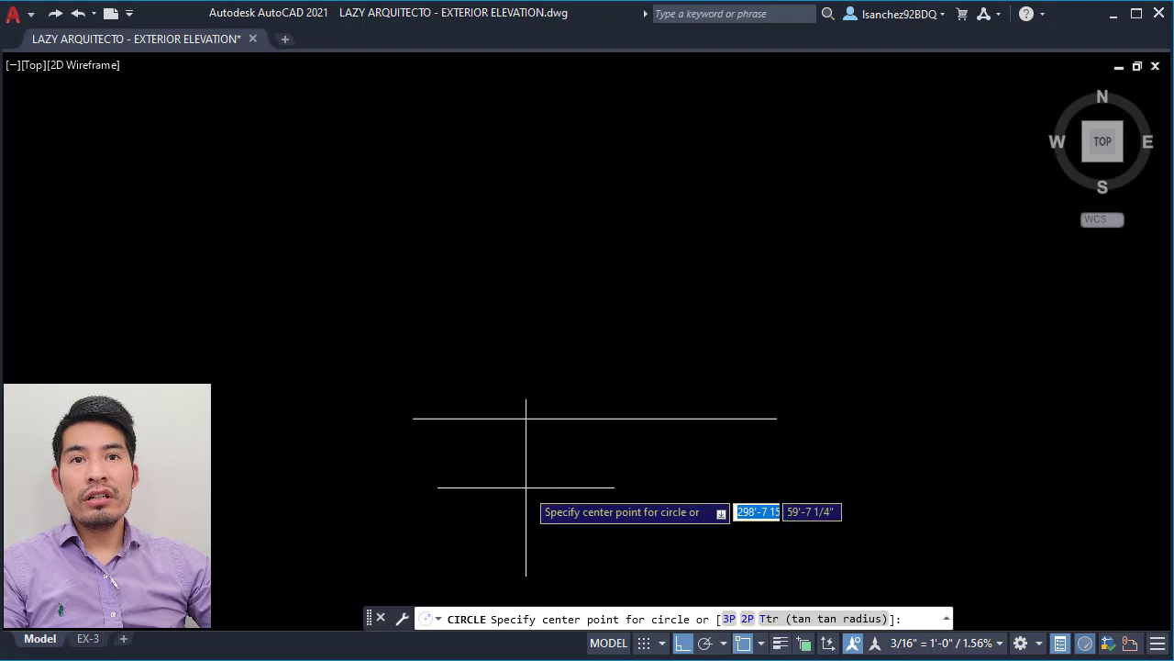
click(510, 459)
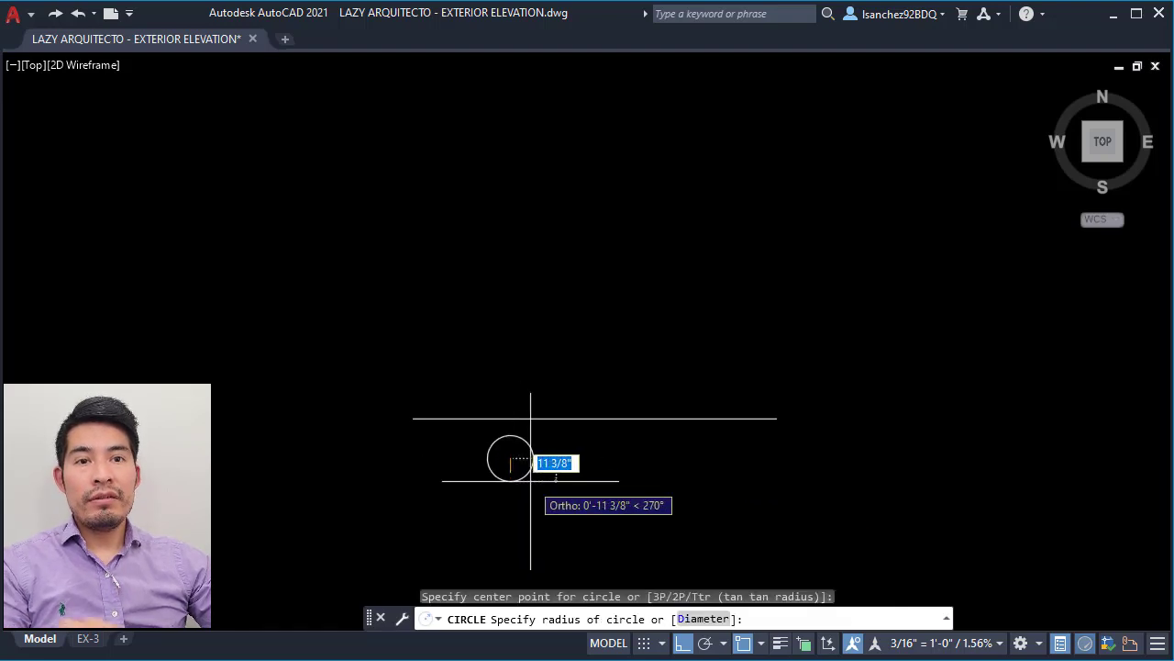
text(9)
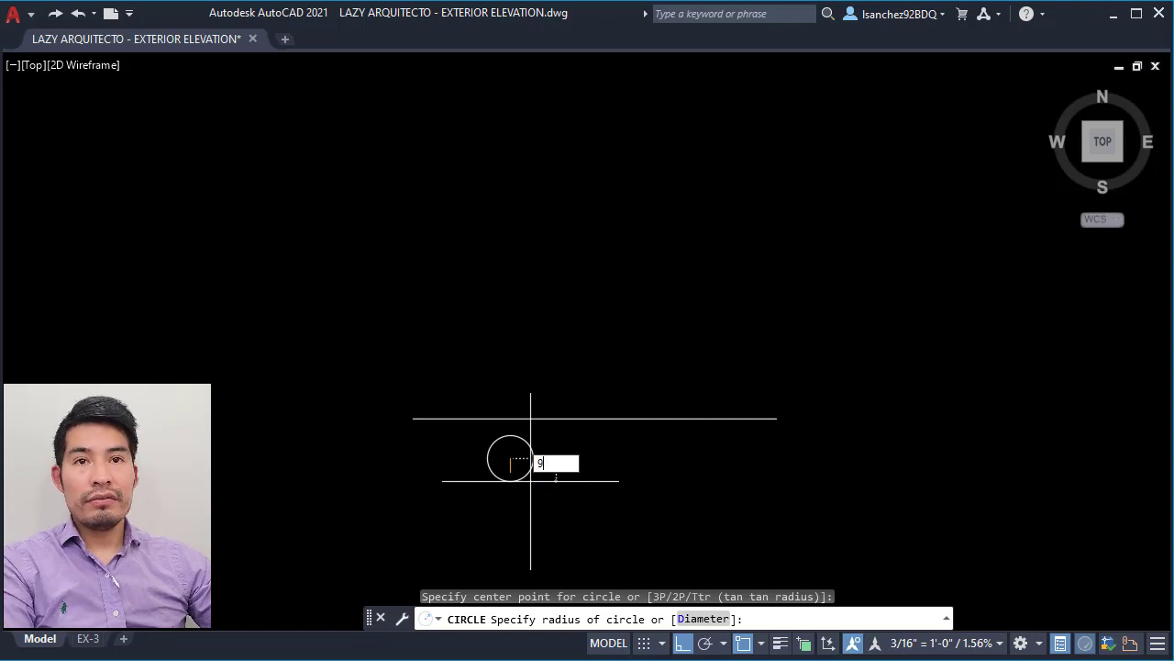
key(Return)
click(532, 459)
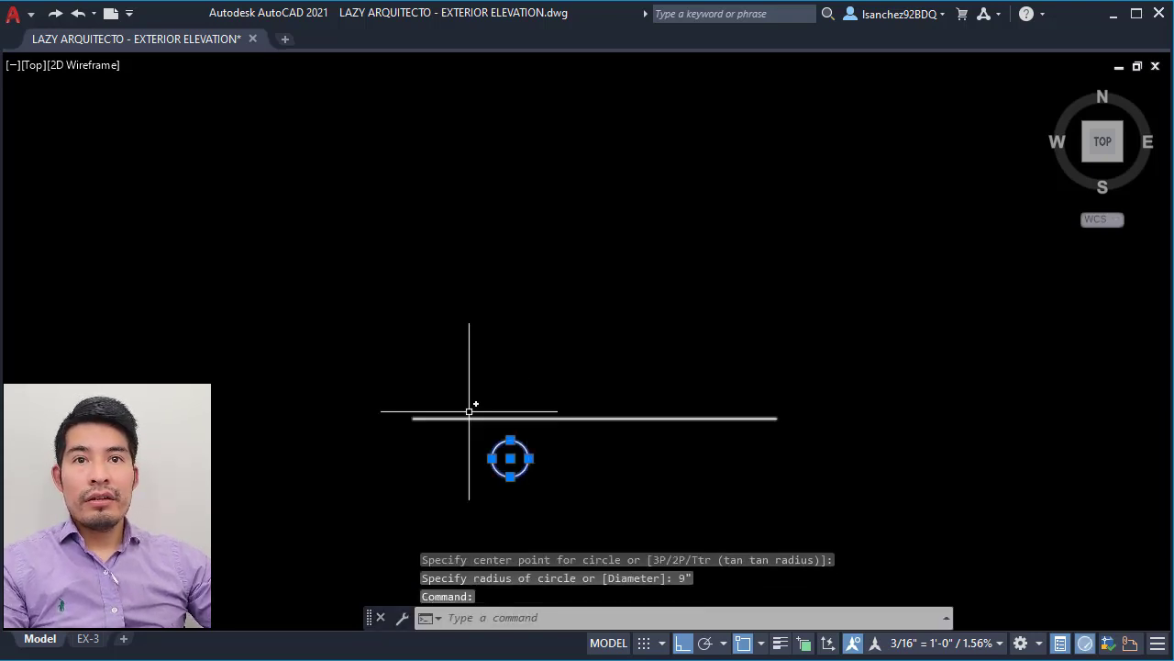
scroll(480, 434, up, 3)
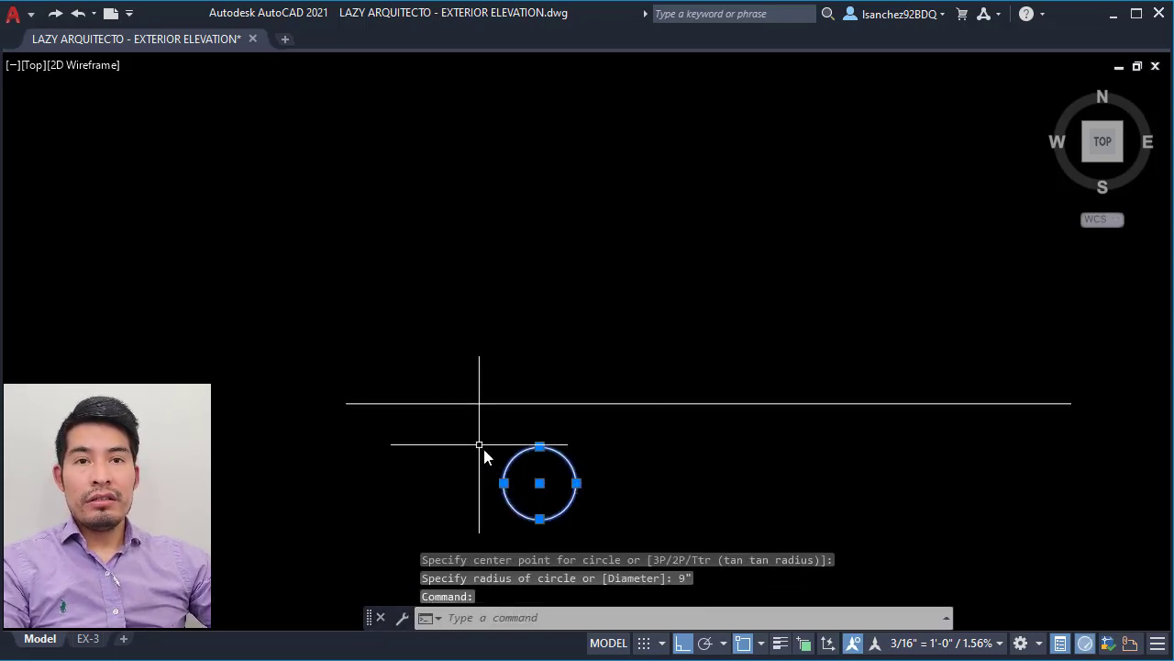
text(m)
key(Return)
click(504, 483)
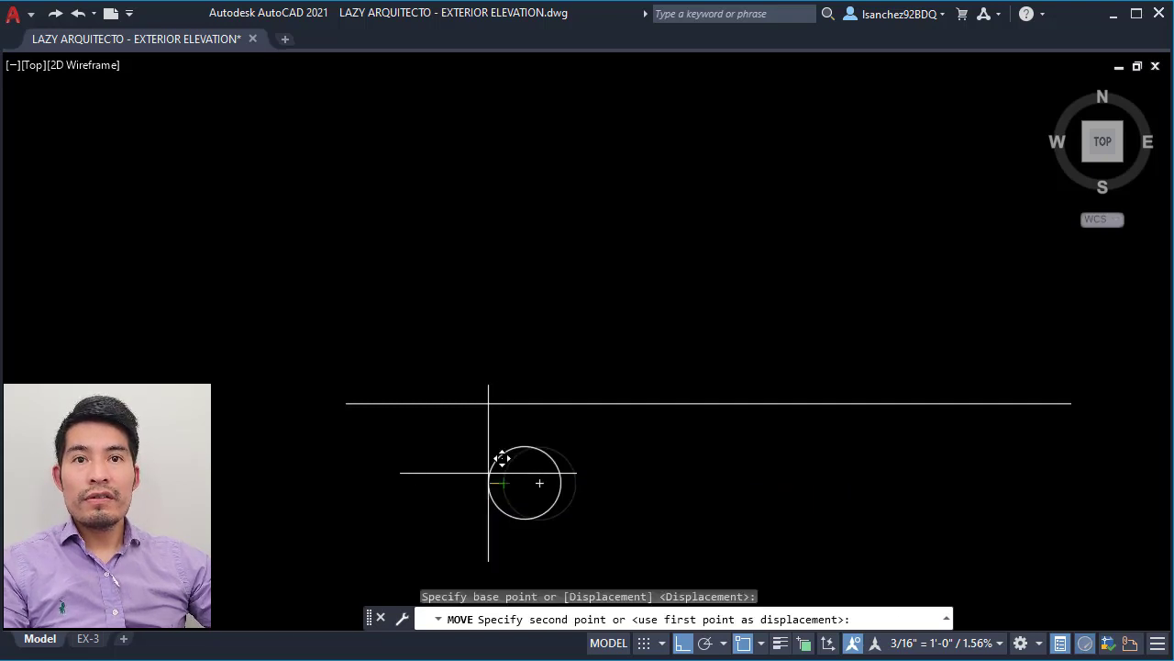
click(349, 403)
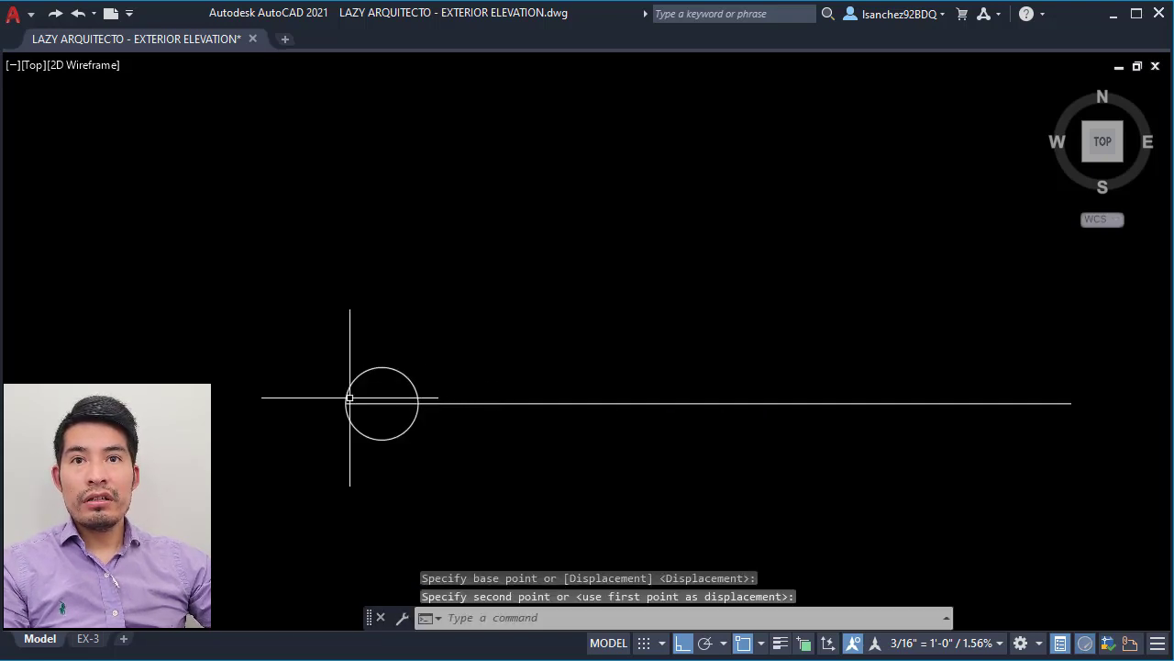
Move the circle 4 units to the right.
click(398, 434)
text(m)
key(Return)
click(471, 477)
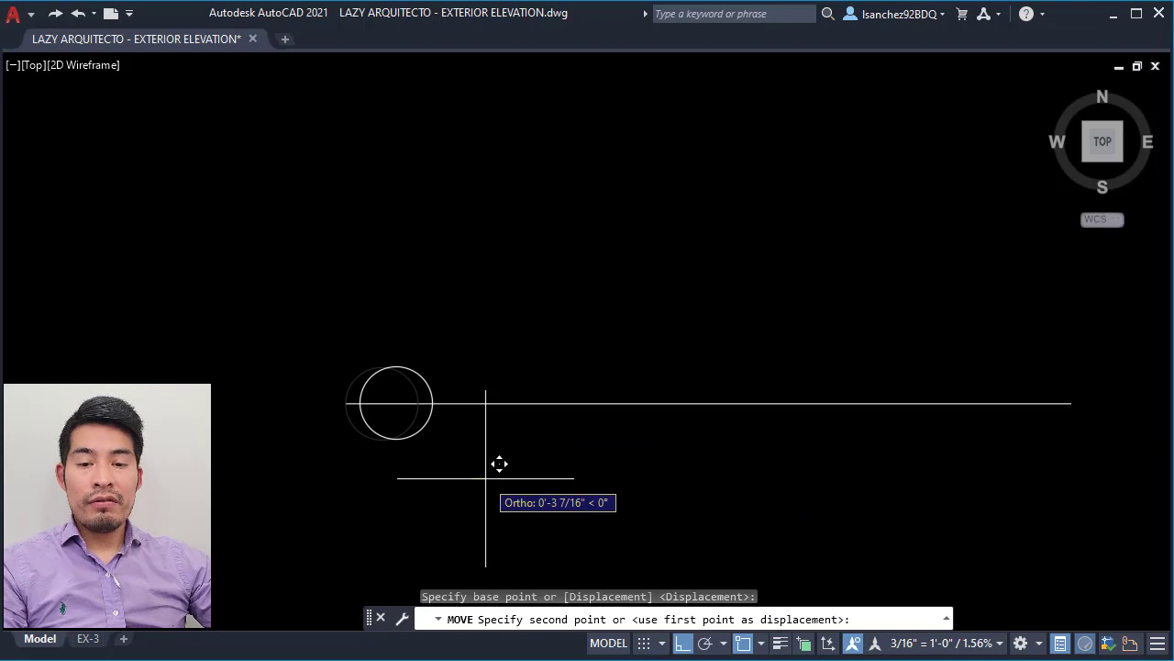
text(4)
key(Return)
click(471, 478)
key(Escape)
key(Escape)
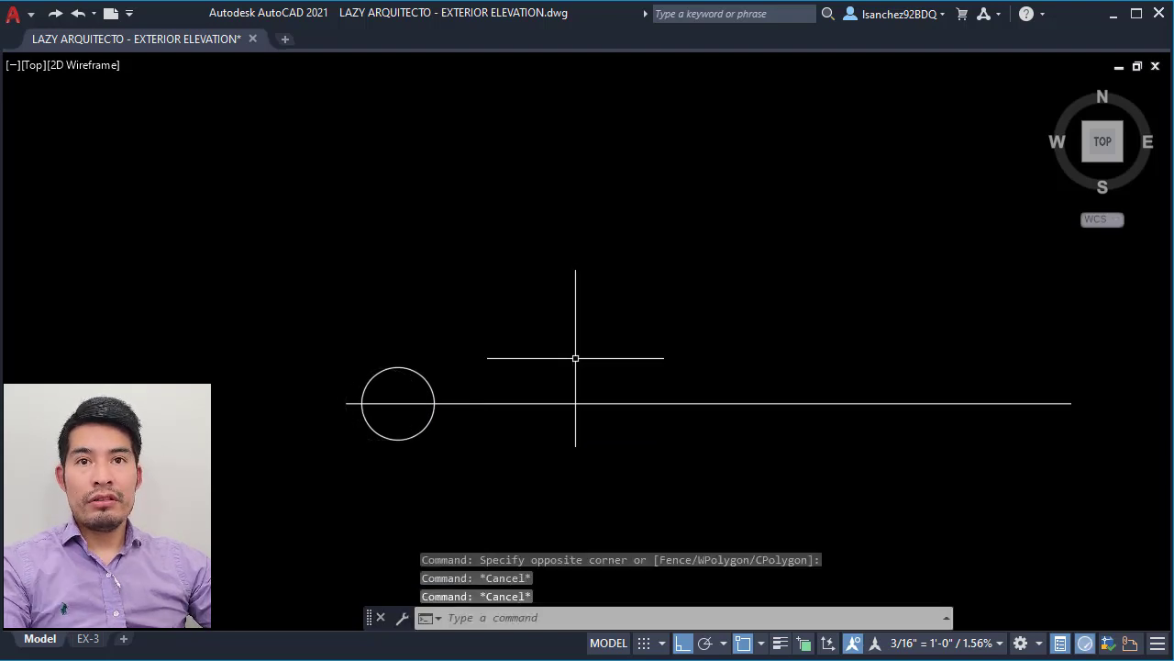
Draw a 2'1.5 vertical line from the circle's top quadrant.
text(l)
key(Return)
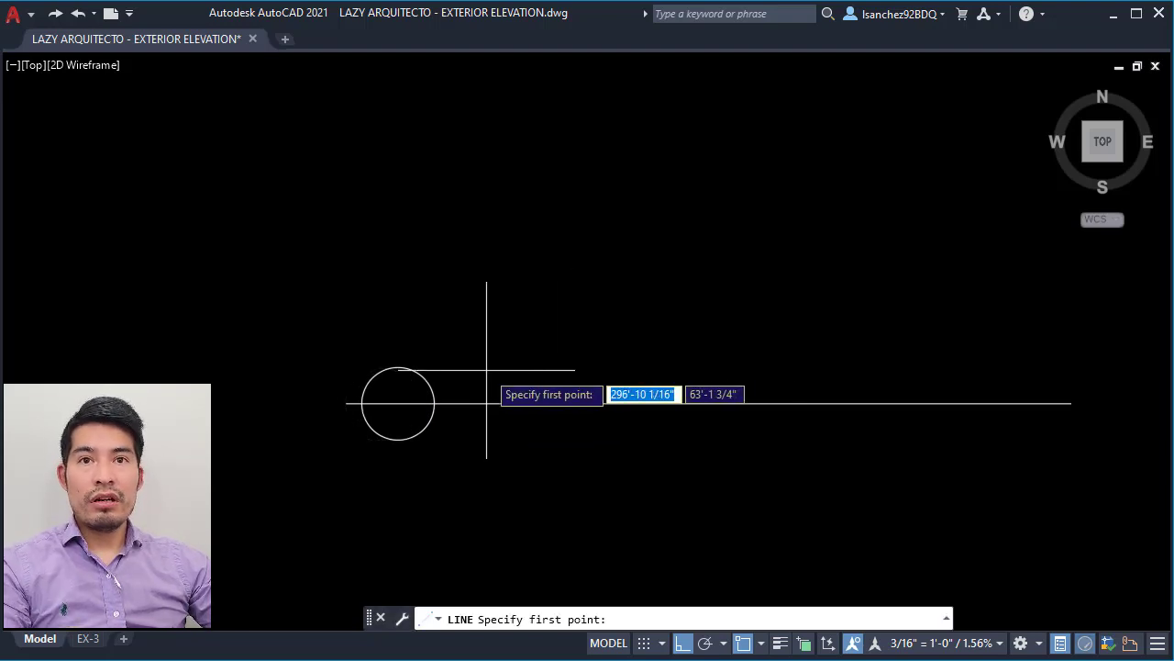
click(397, 364)
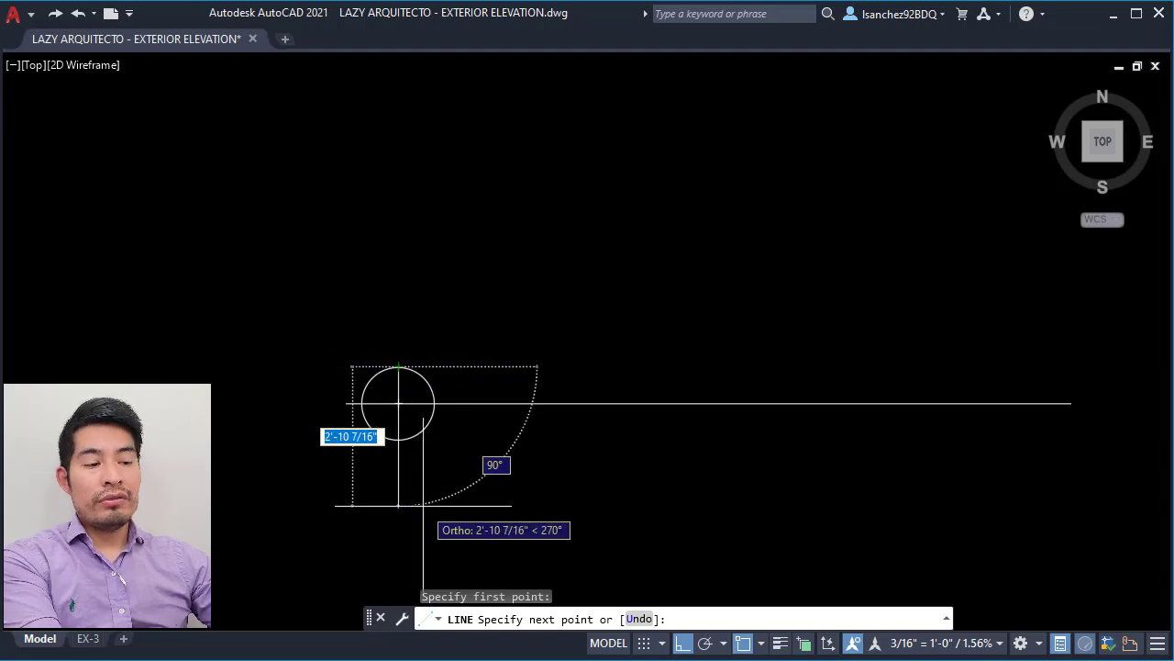
text(2'1.5)
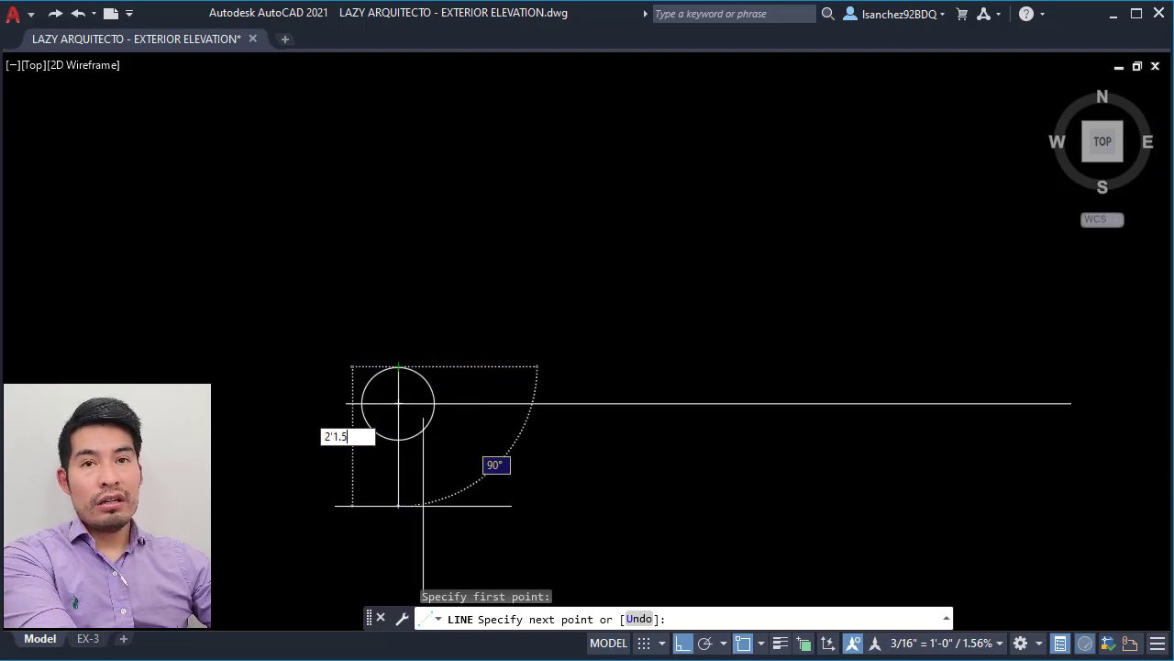
key(Return)
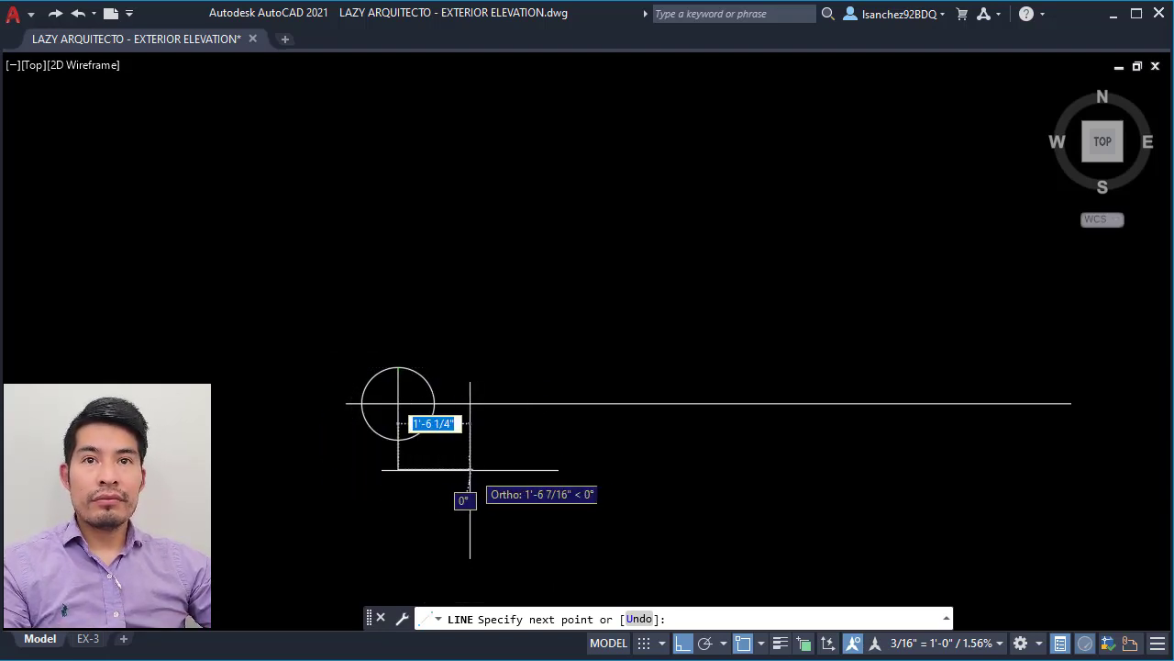
key(Escape)
Move the vertical line 4 units to centre it on the circle.
click(398, 407)
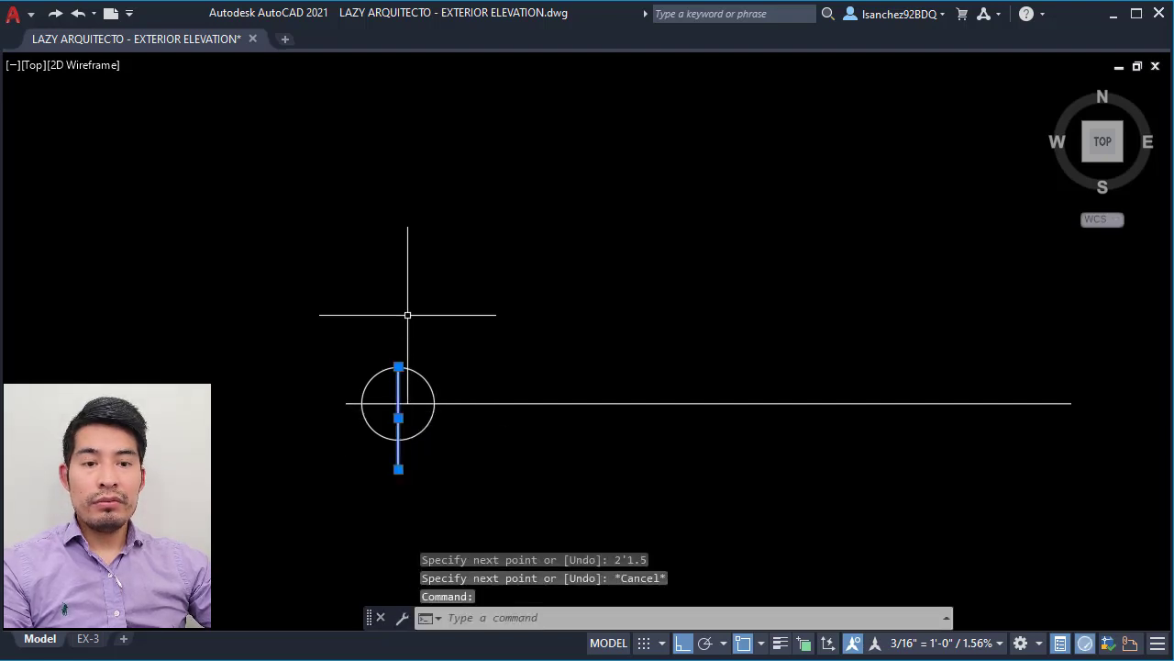
text(m)
key(Return)
click(412, 275)
text(4)
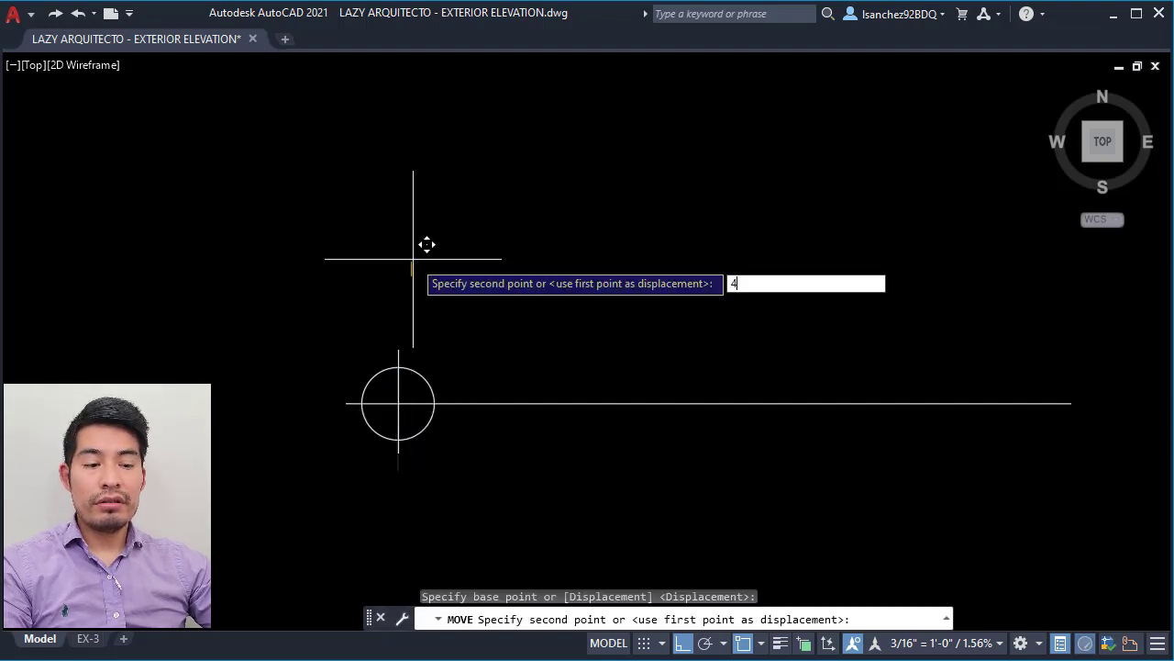
key(Return)
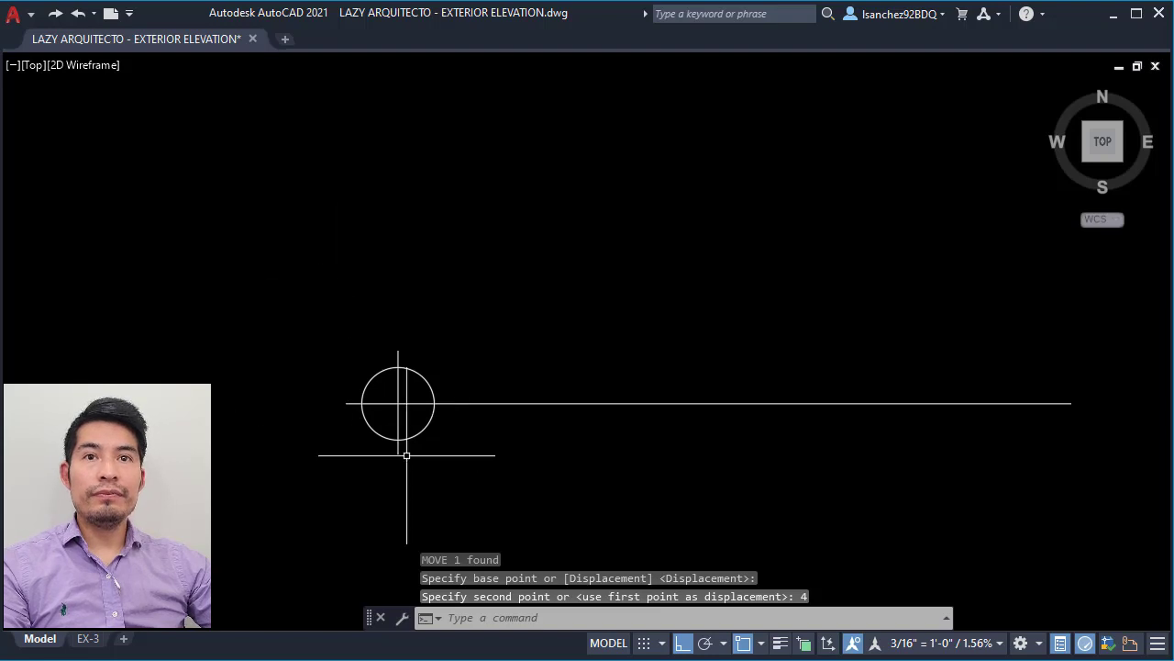
middle_drag(504, 434, 428, 440)
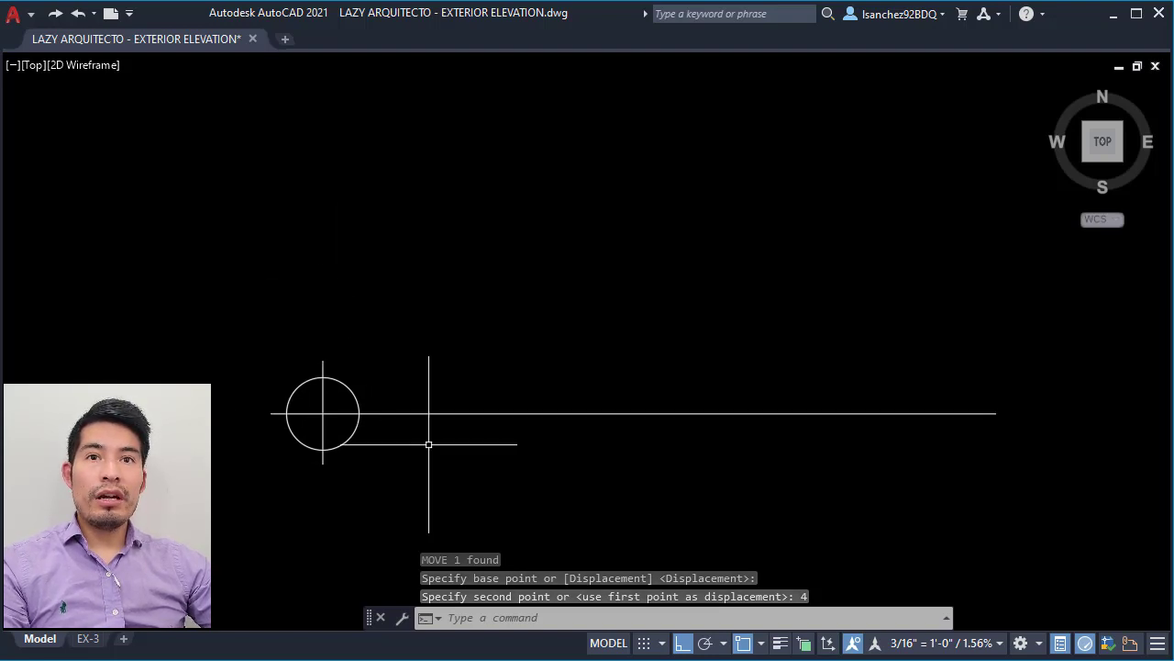
scroll(428, 440, down, 3)
click(663, 486)
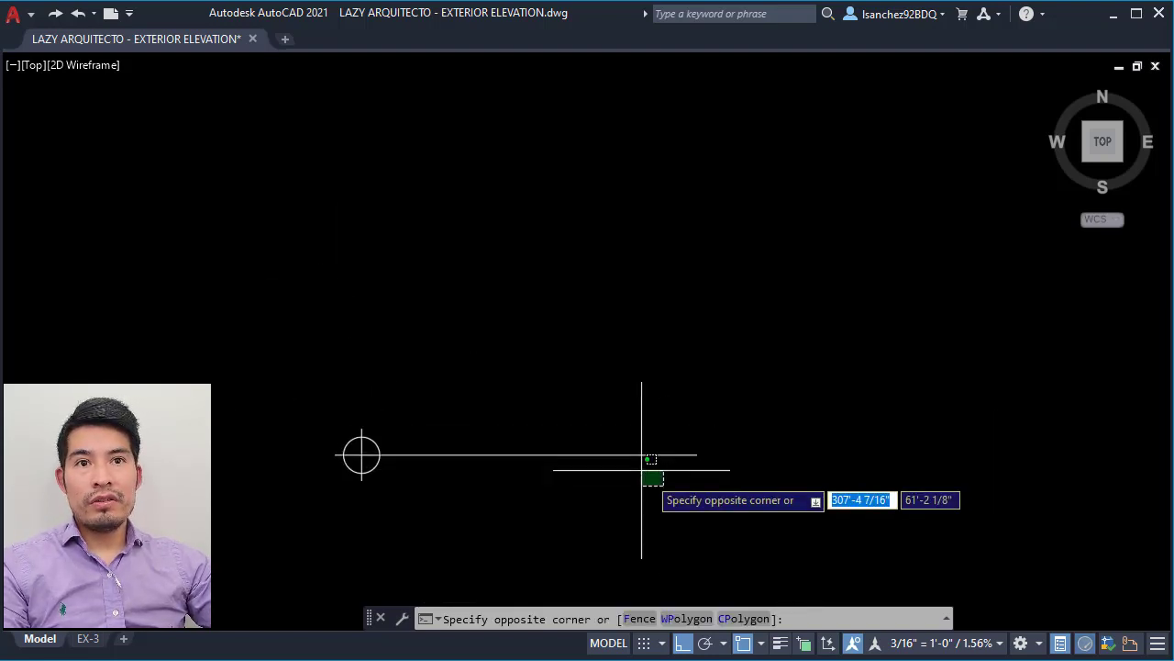
Give the 15-foot line the CENTER linetype, then undo the previous hatch.
click(597, 373)
click(1040, 559)
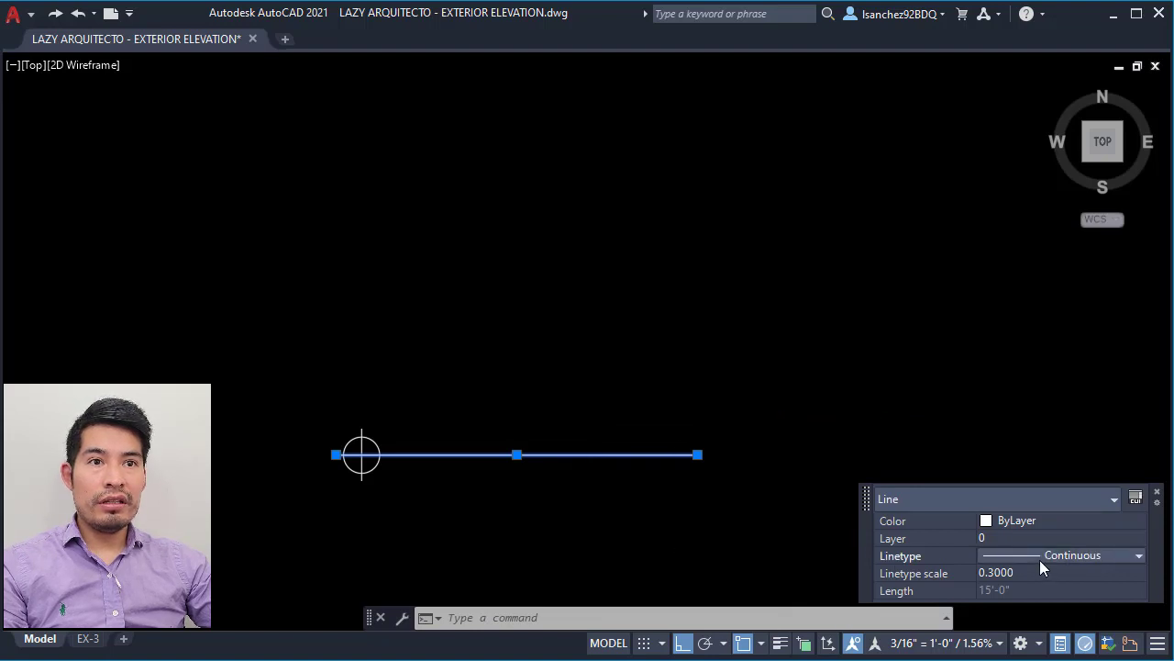
click(1040, 560)
scroll(1040, 560, up, 2)
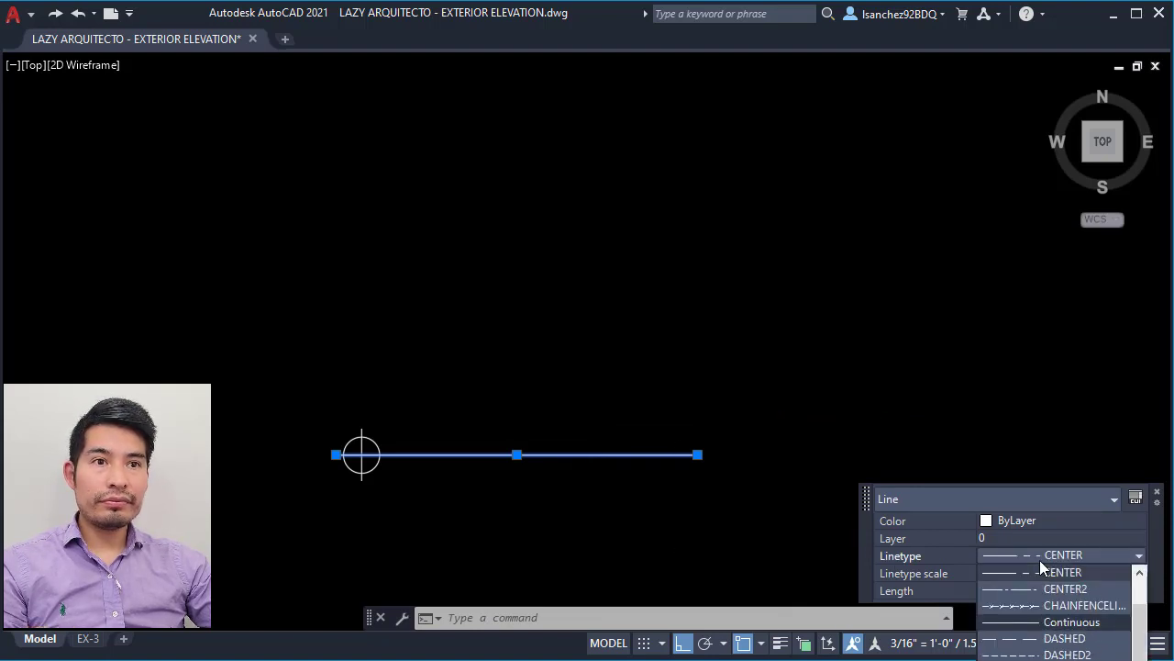
click(1048, 573)
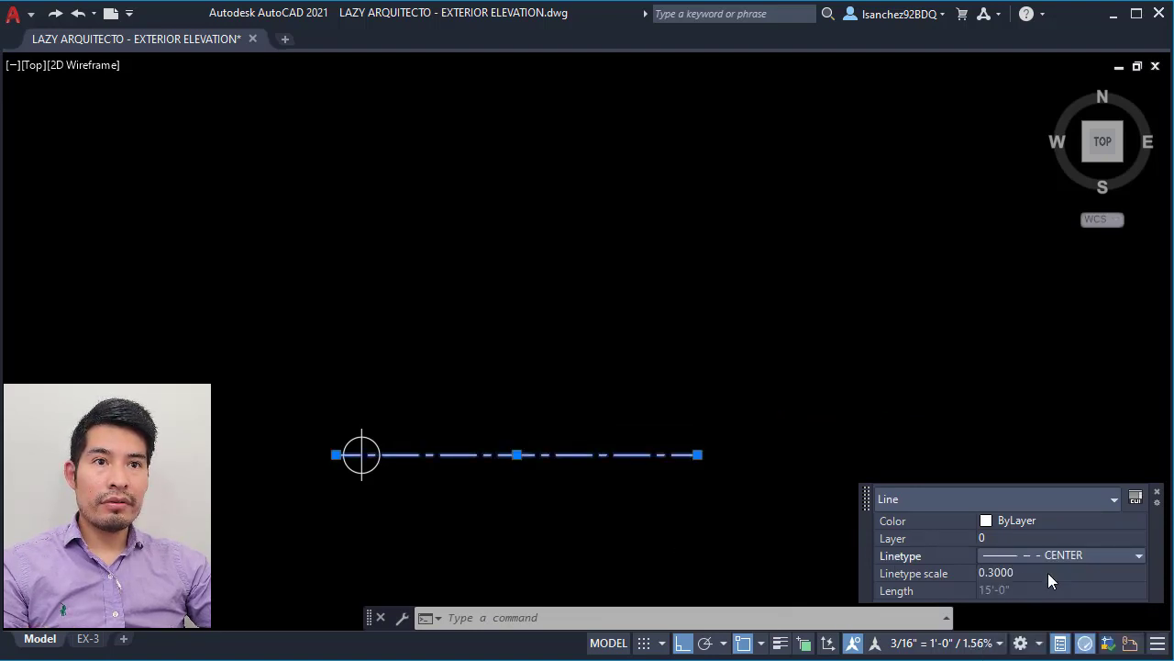
key(Escape)
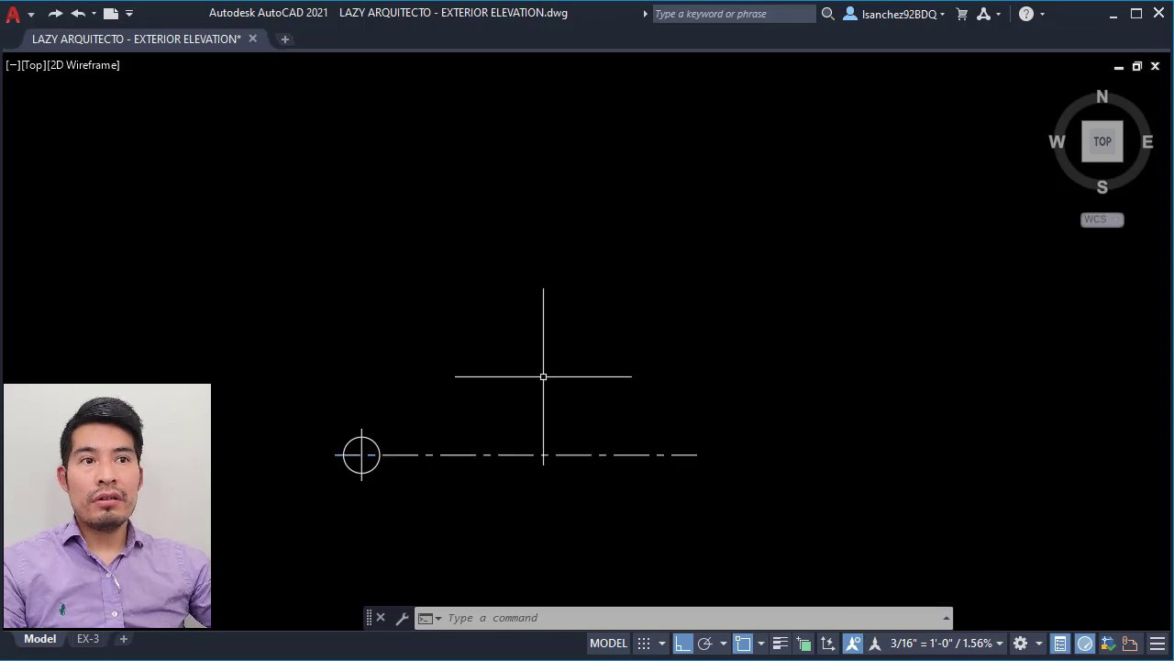
key(ctrl+z)
key(ctrl+z)
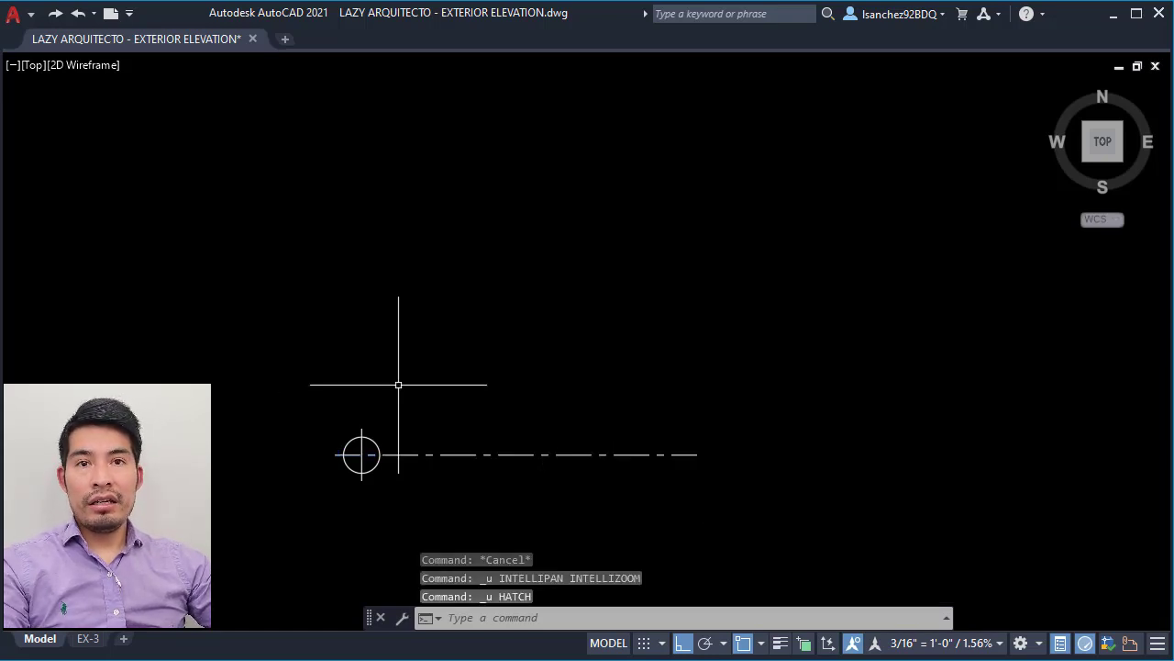
Hatch two opposite quarters of the circle with the SOLID pattern.
text(h)
key(BackSpace)
text(h)
key(Return)
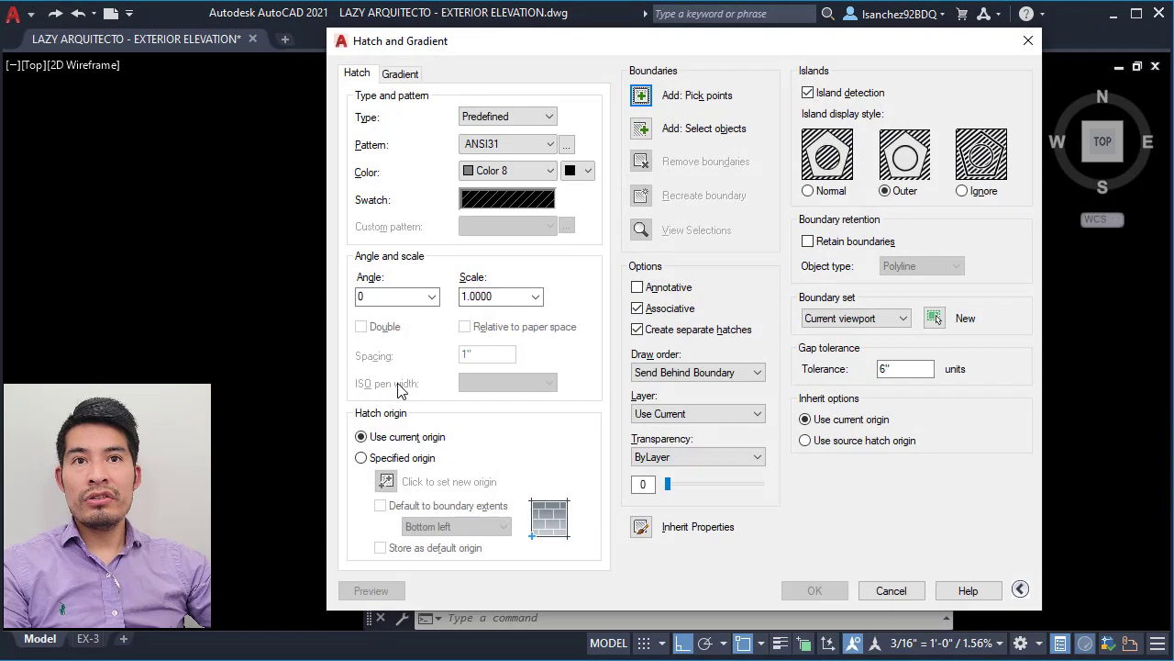
click(507, 200)
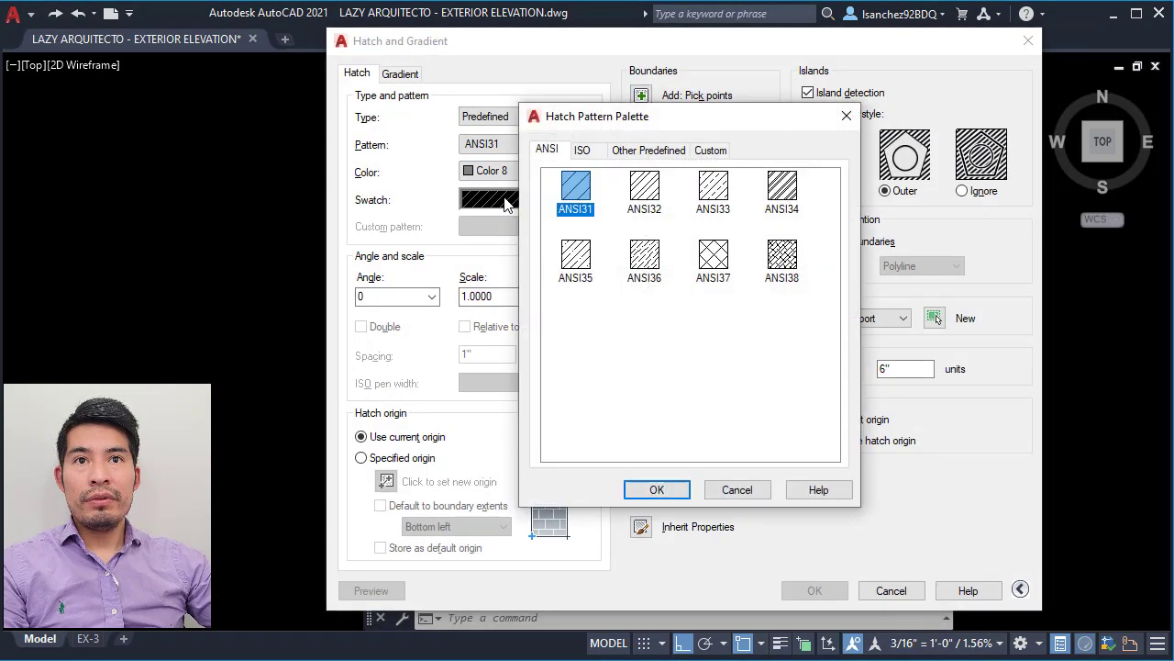
click(620, 152)
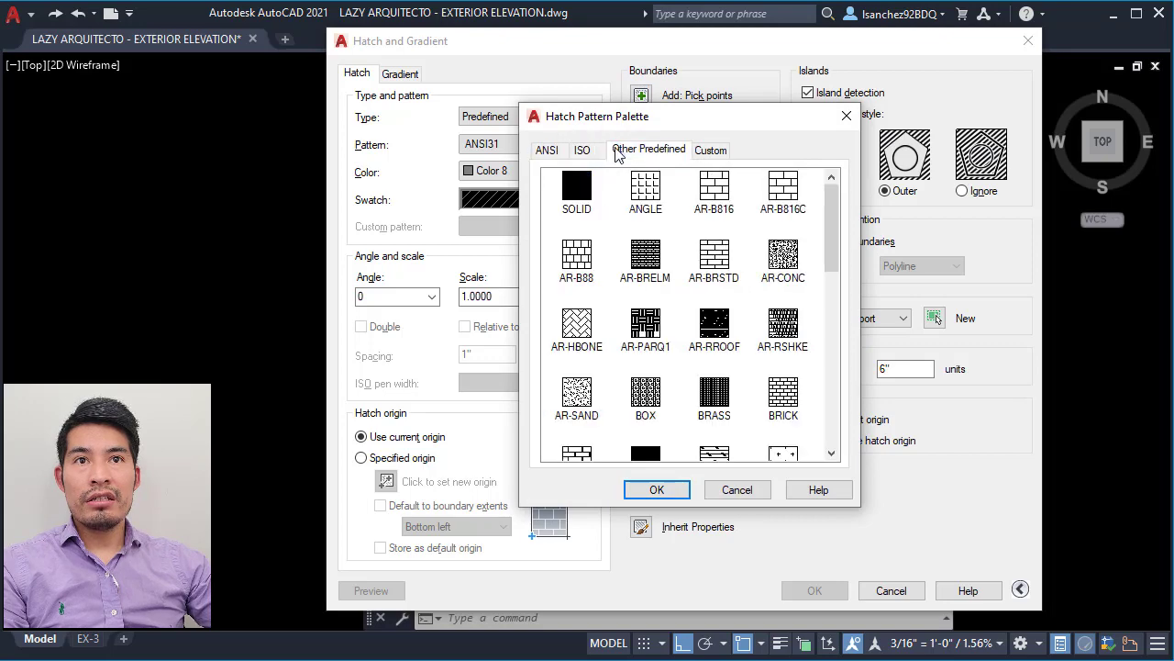
click(560, 178)
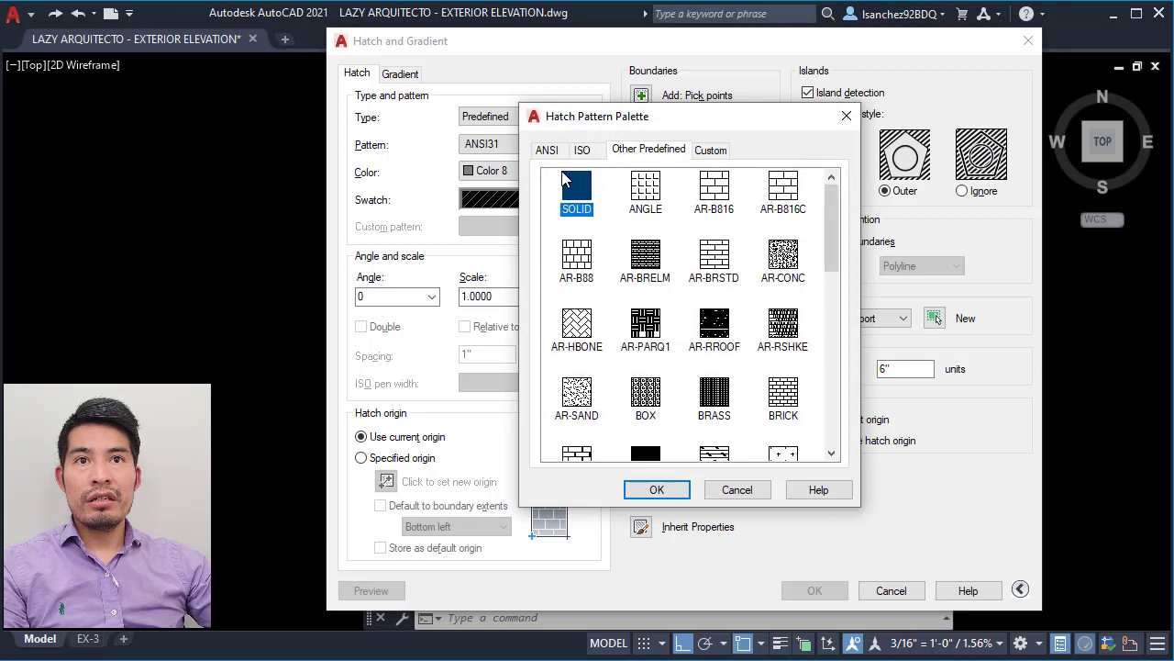
click(685, 490)
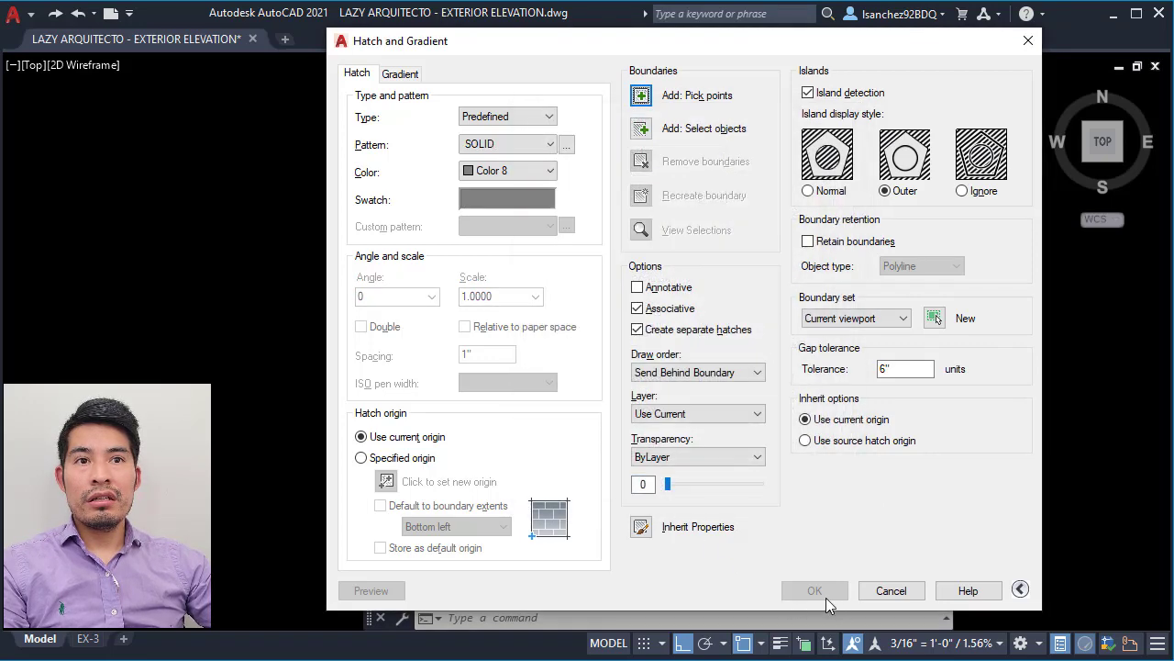
click(641, 96)
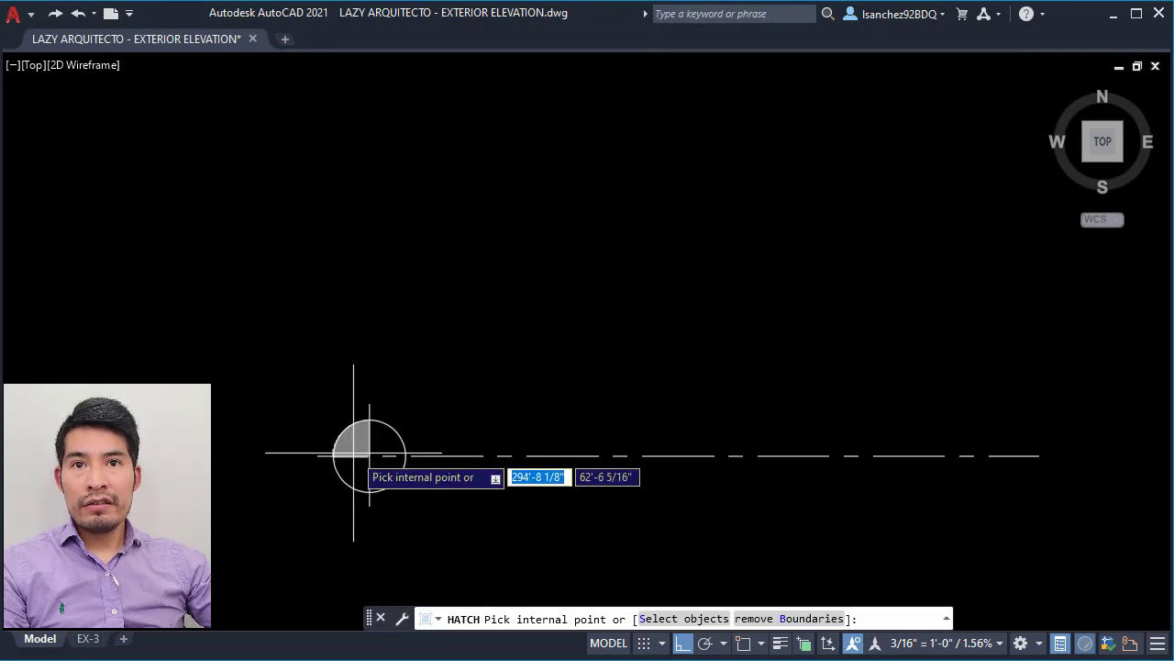
click(368, 452)
key(Return)
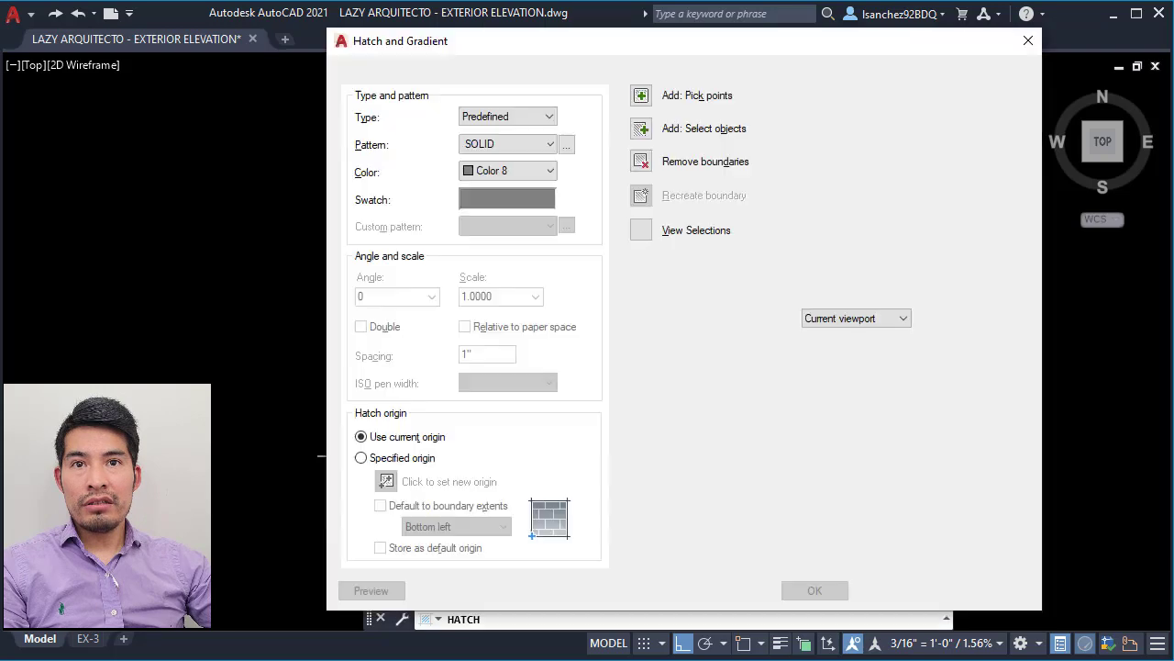
click(815, 590)
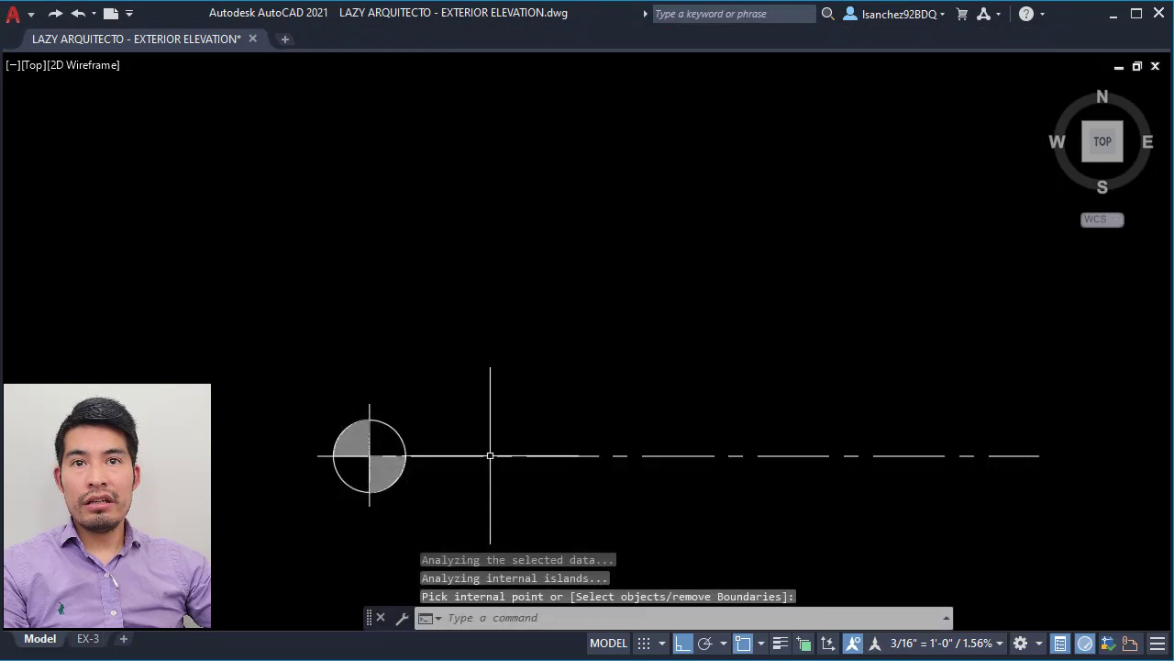
Window-select the circle, its solid fills and the centreline together.
scroll(372, 453, up, 3)
click(339, 451)
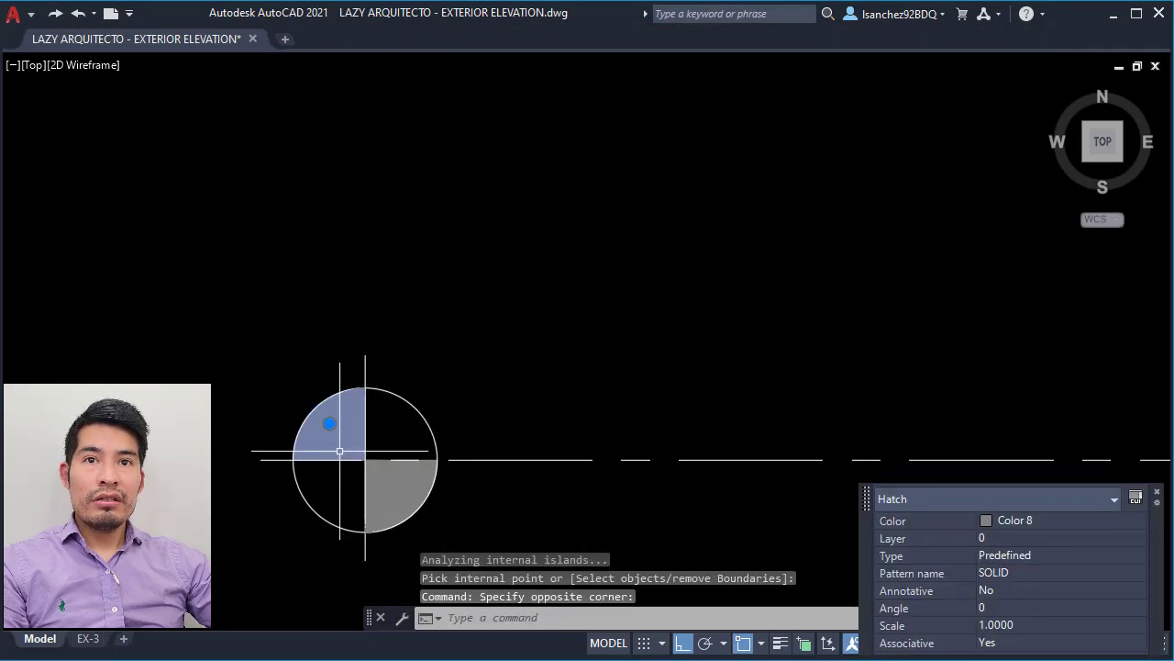
key(Escape)
scroll(468, 454, down, 3)
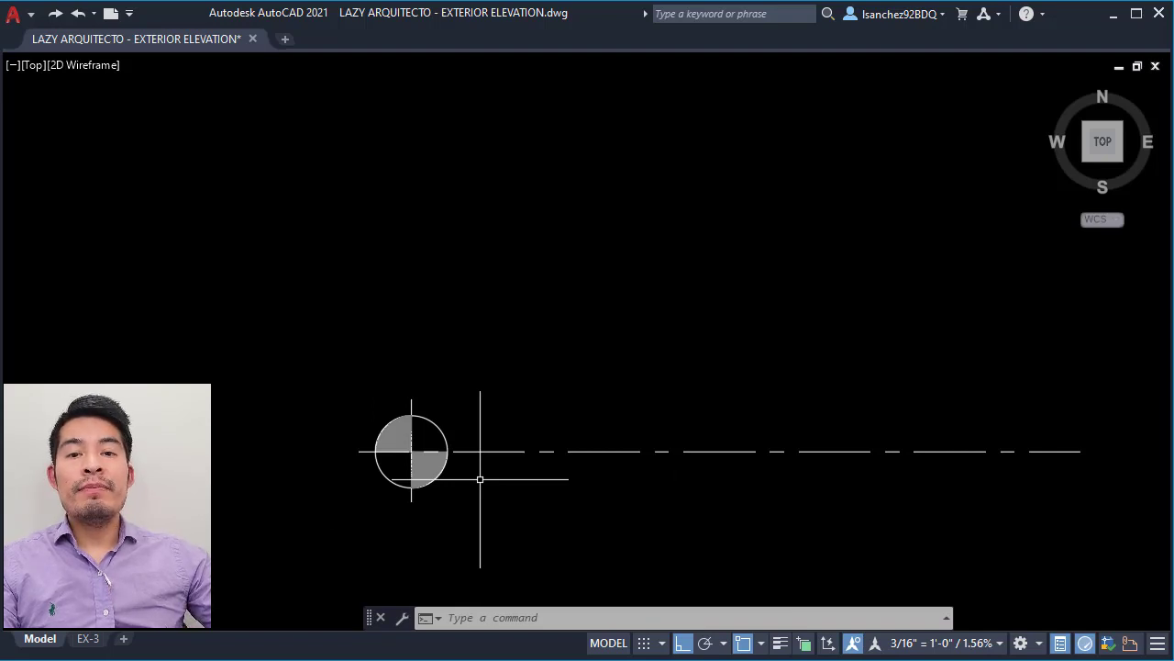
middle_drag(480, 479, 454, 479)
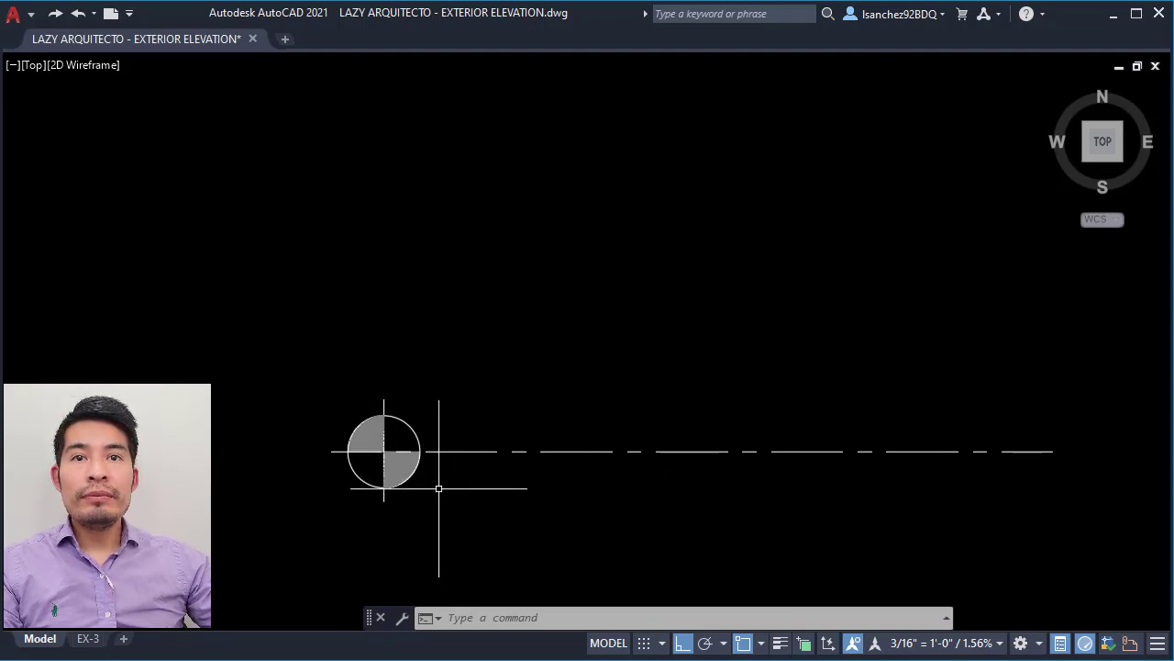
click(542, 516)
click(325, 353)
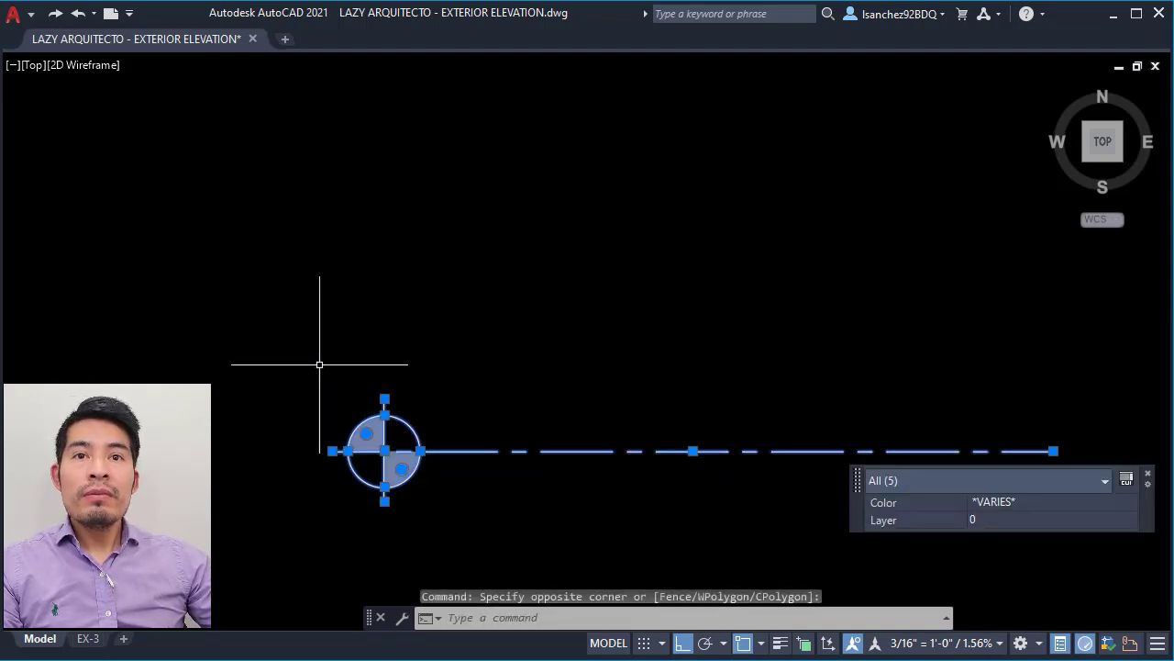
Set the colour of the circle, fills and centreline to ByBlock.
click(993, 504)
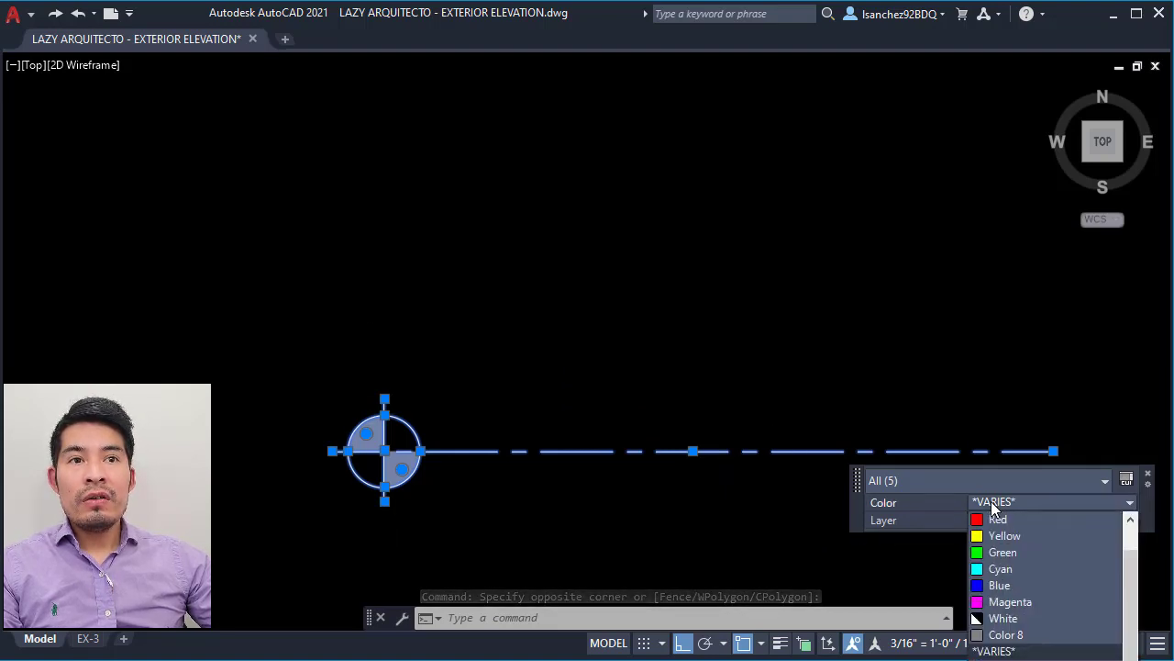
scroll(1005, 587, up, 1)
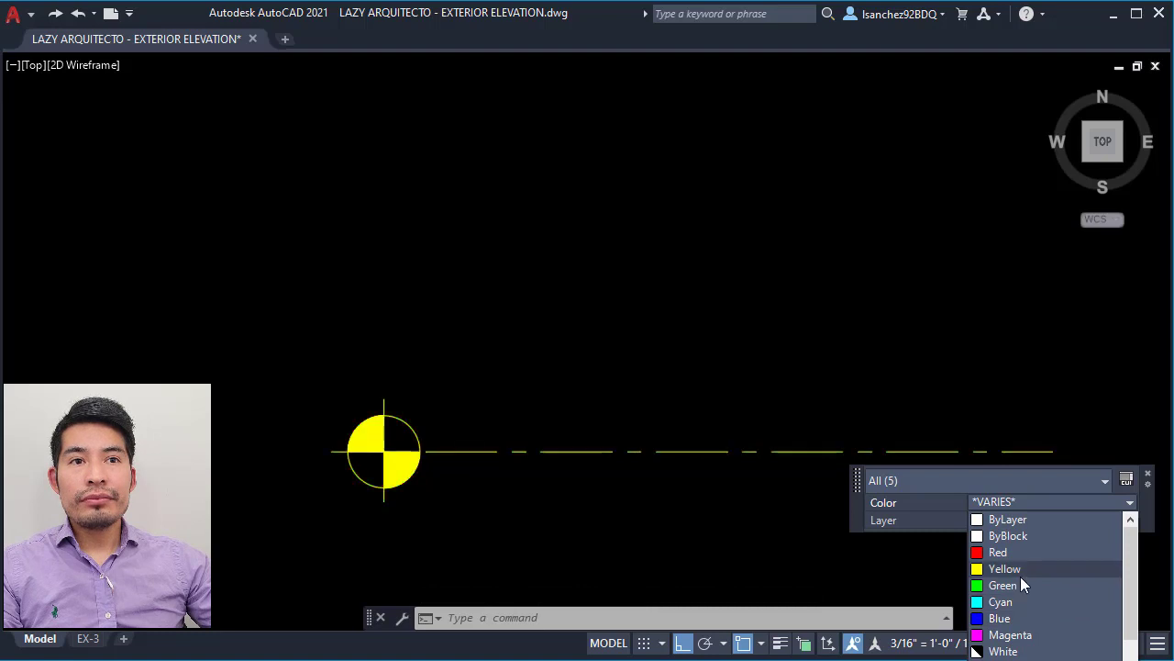
click(1013, 537)
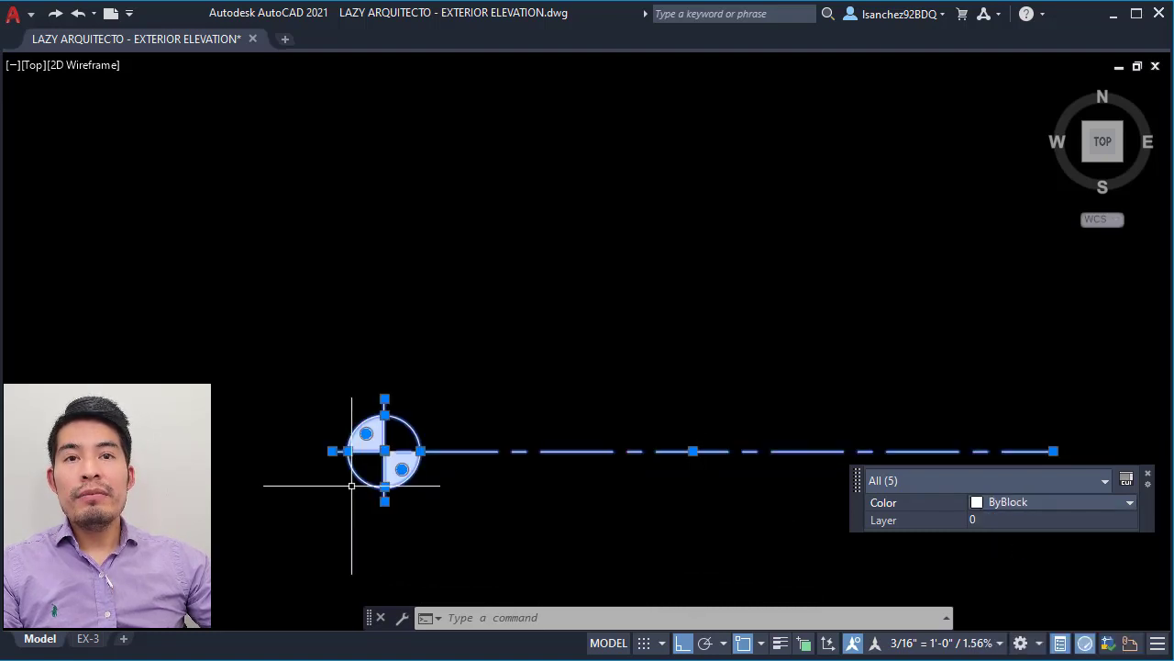
key(Escape)
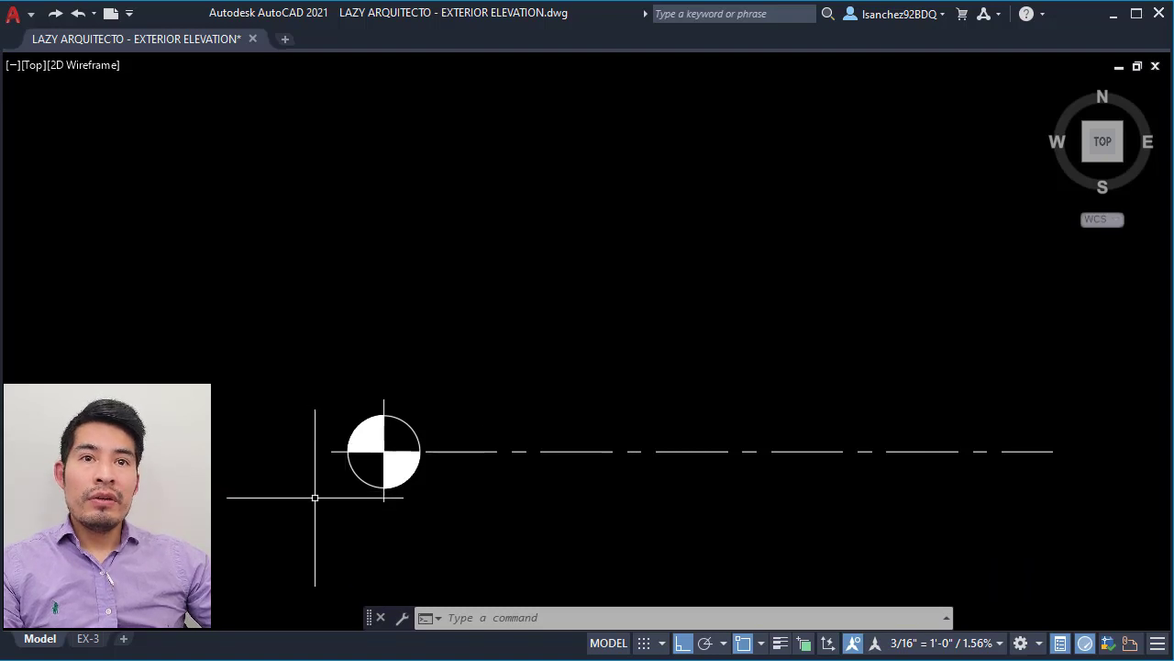
middle_drag(491, 504, 422, 513)
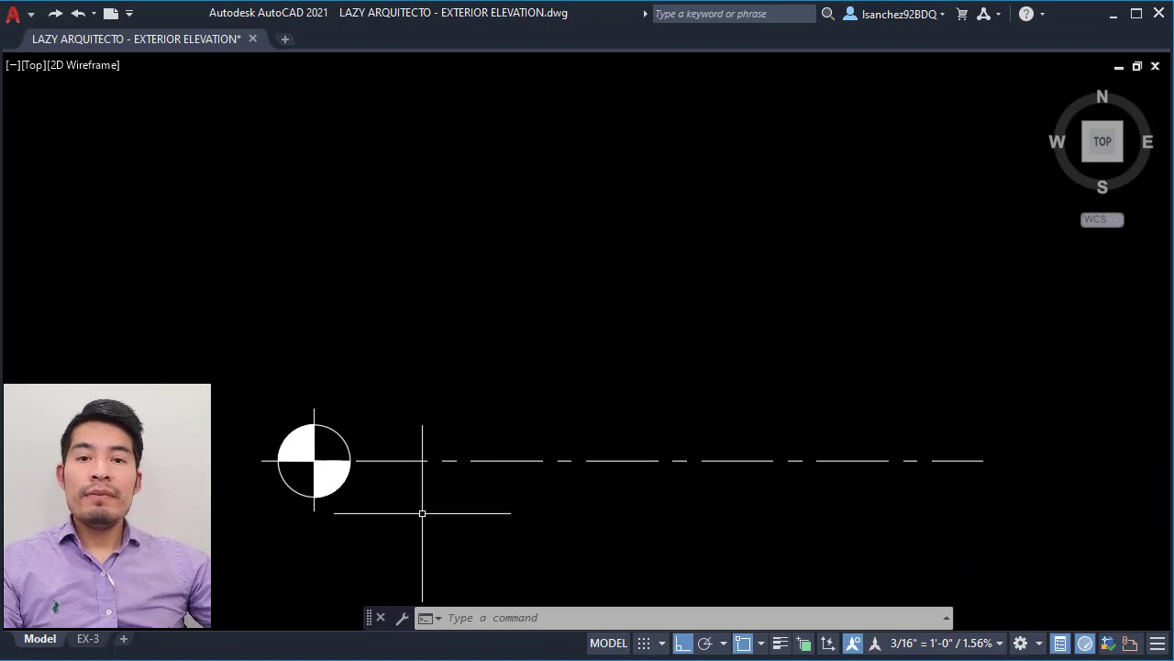
middle_drag(469, 485, 438, 471)
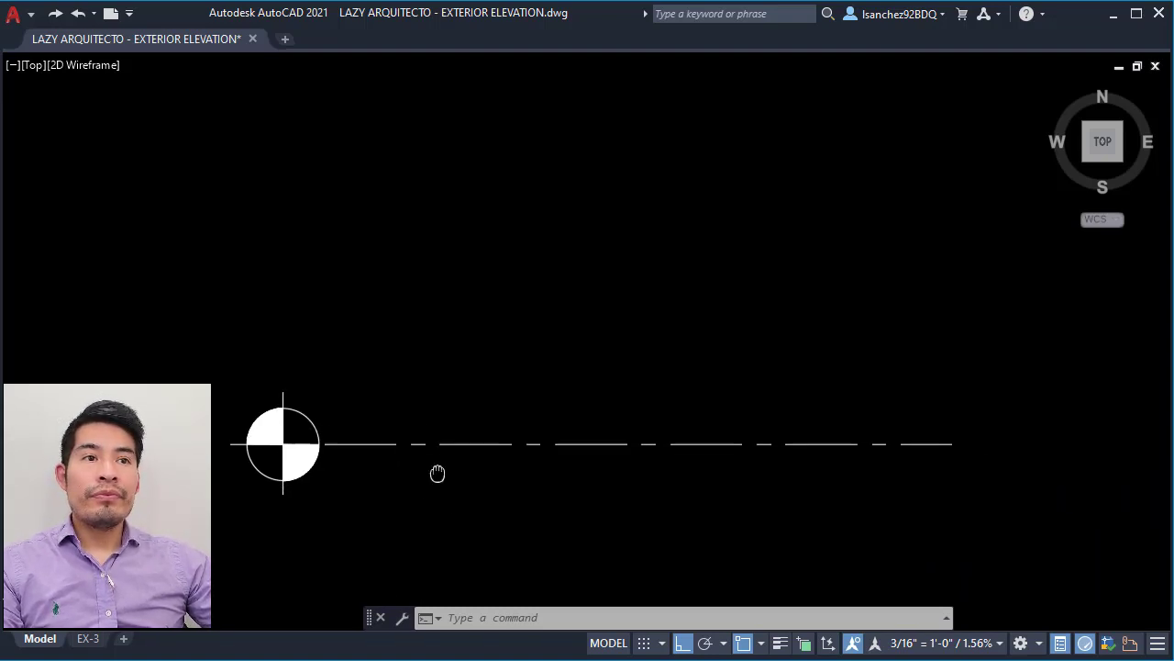
text(ATT)
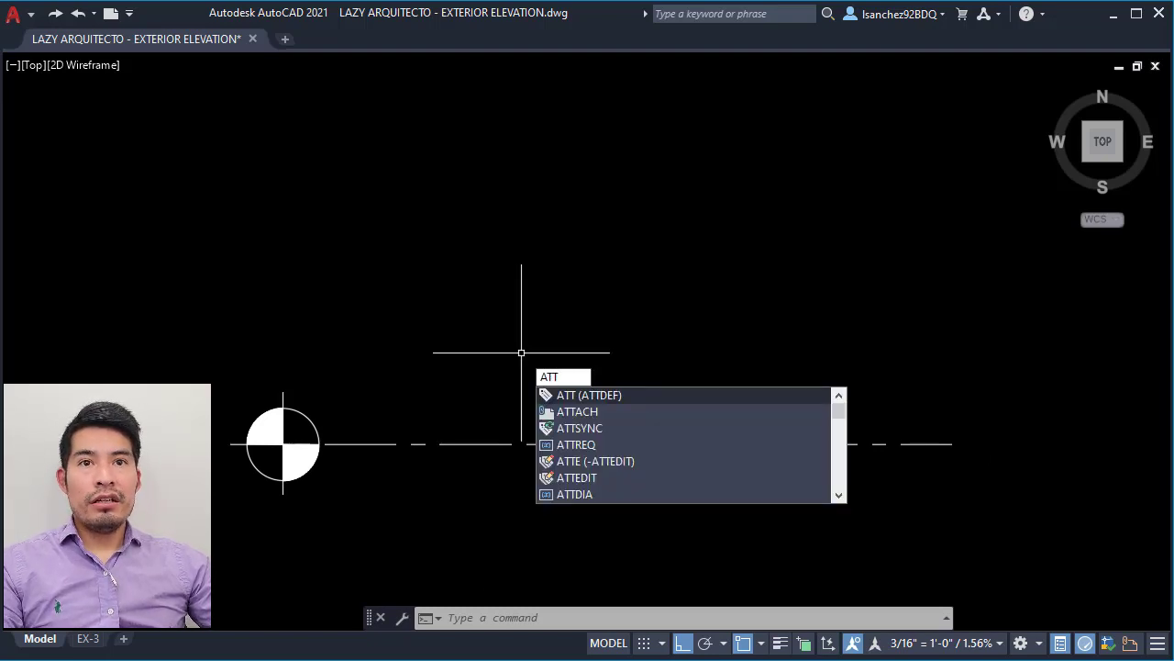
Define an attribute tagged HEIGHT with prompt and default X'-X".
click(585, 394)
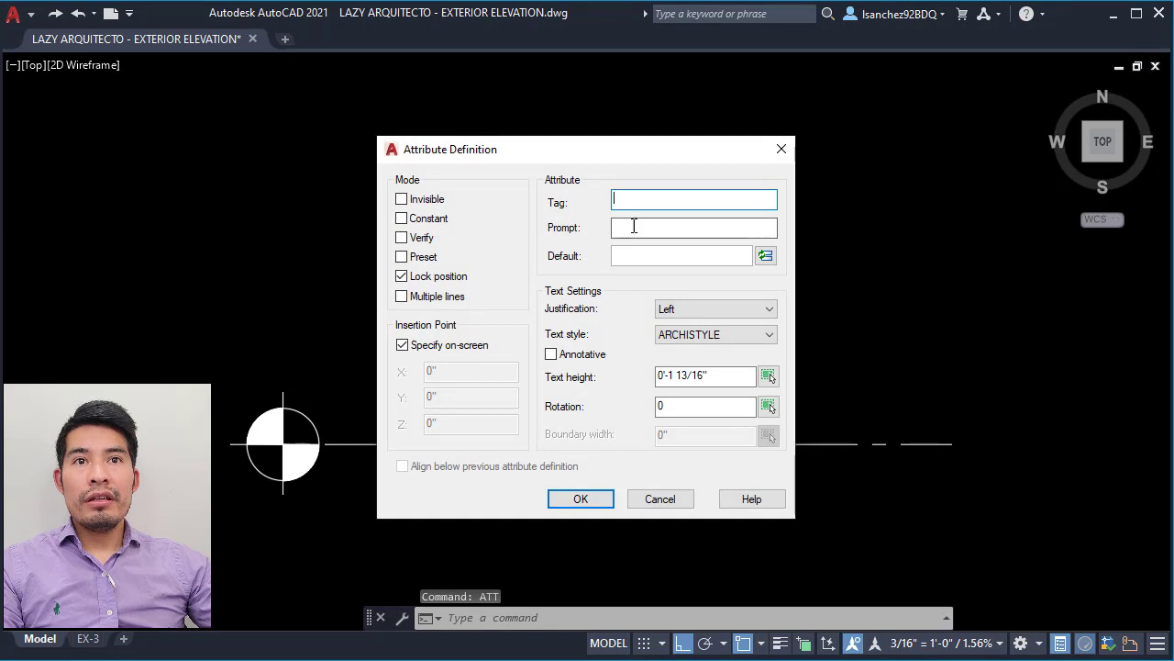
text(HEIGHT)
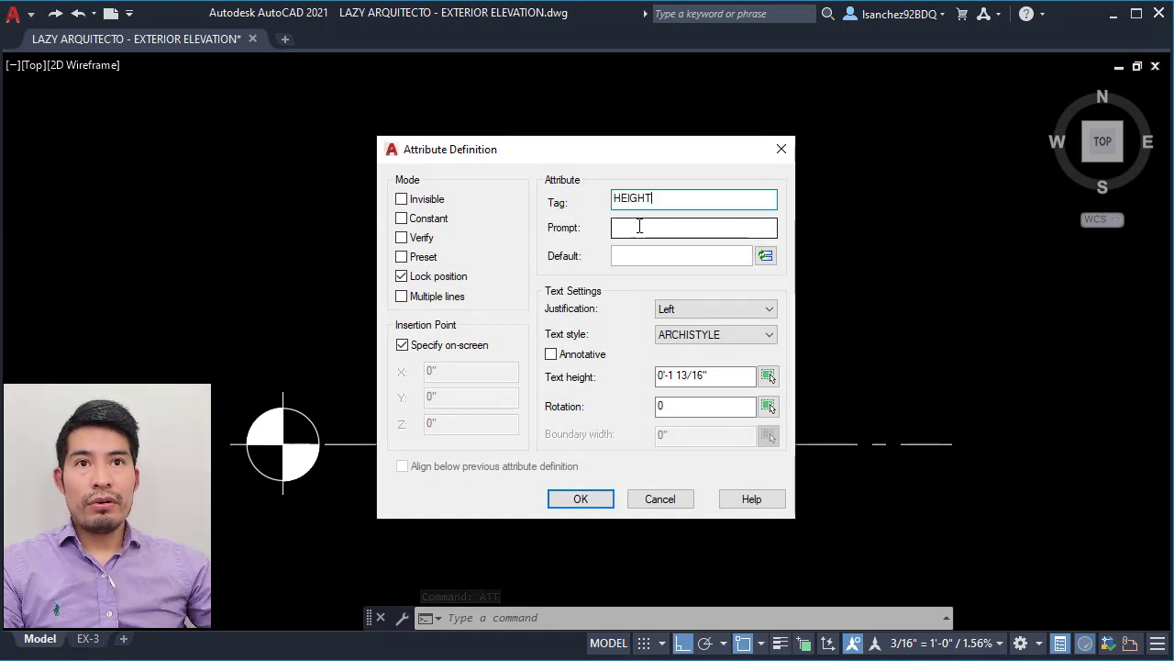
click(641, 227)
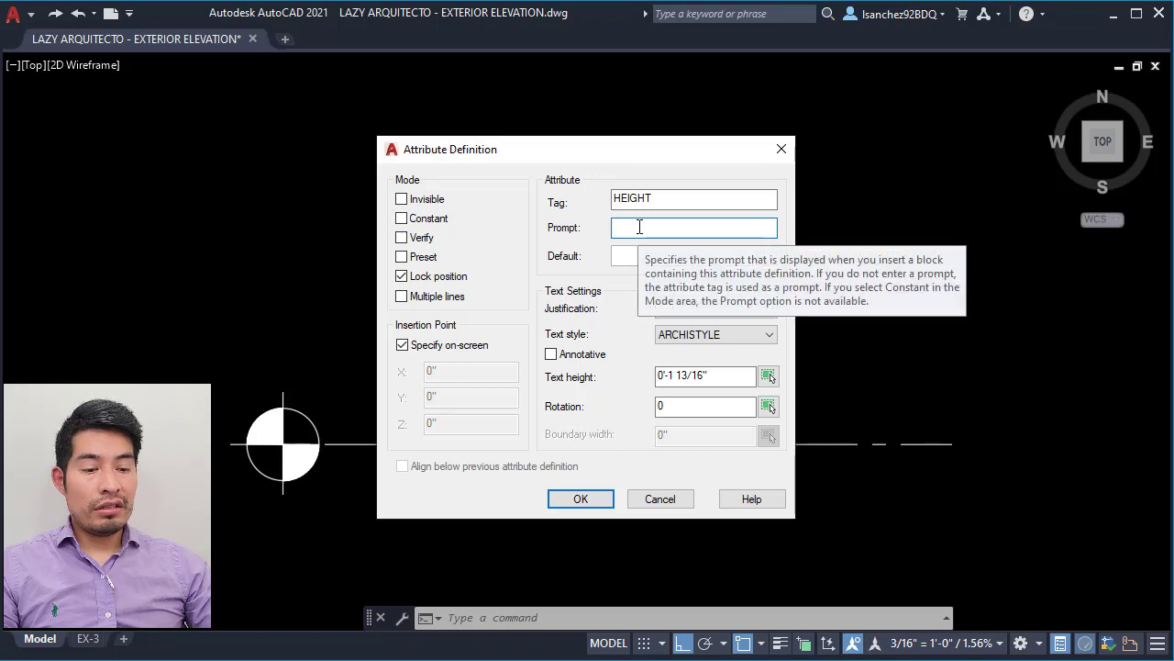
text(X'-)
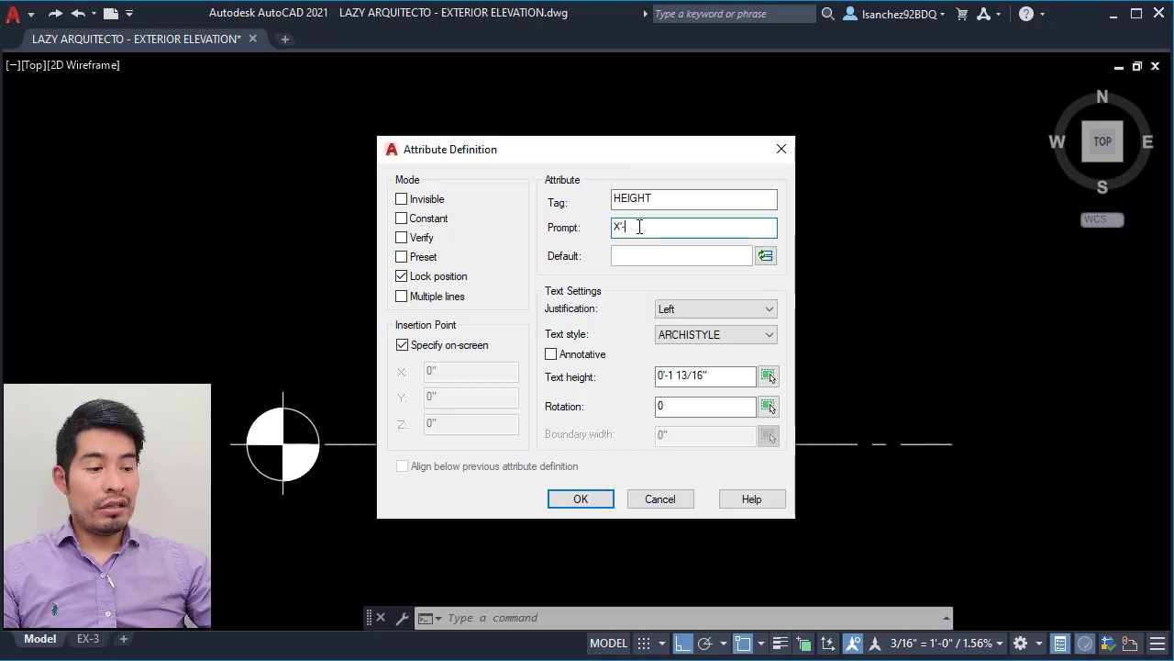
text(X")
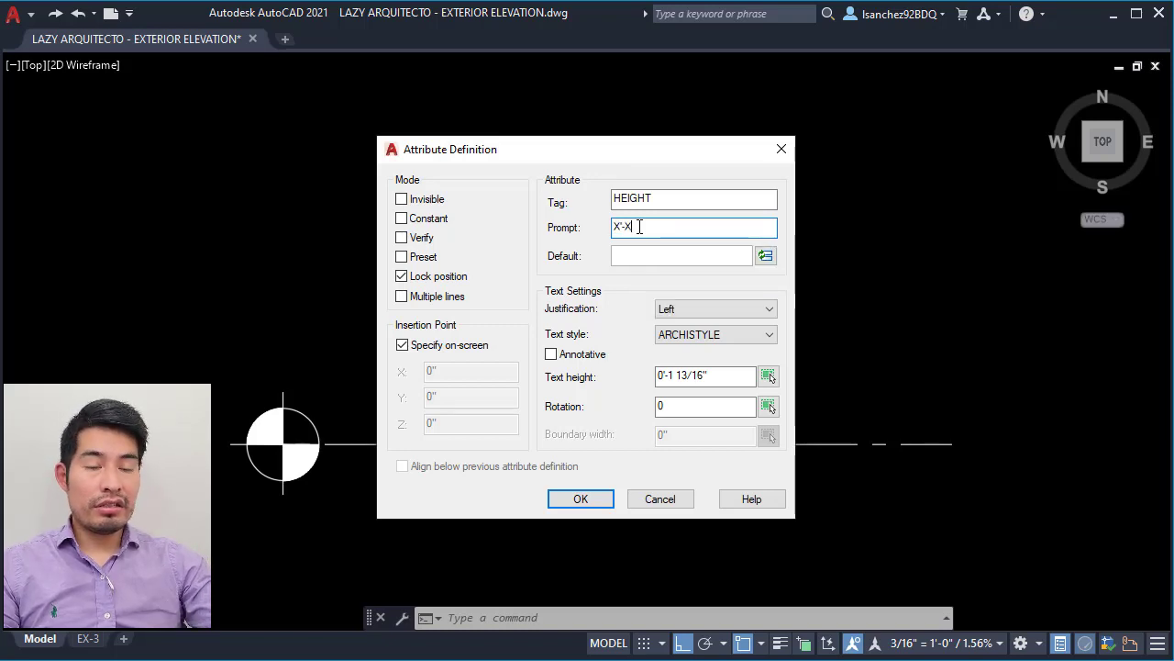
click(666, 254)
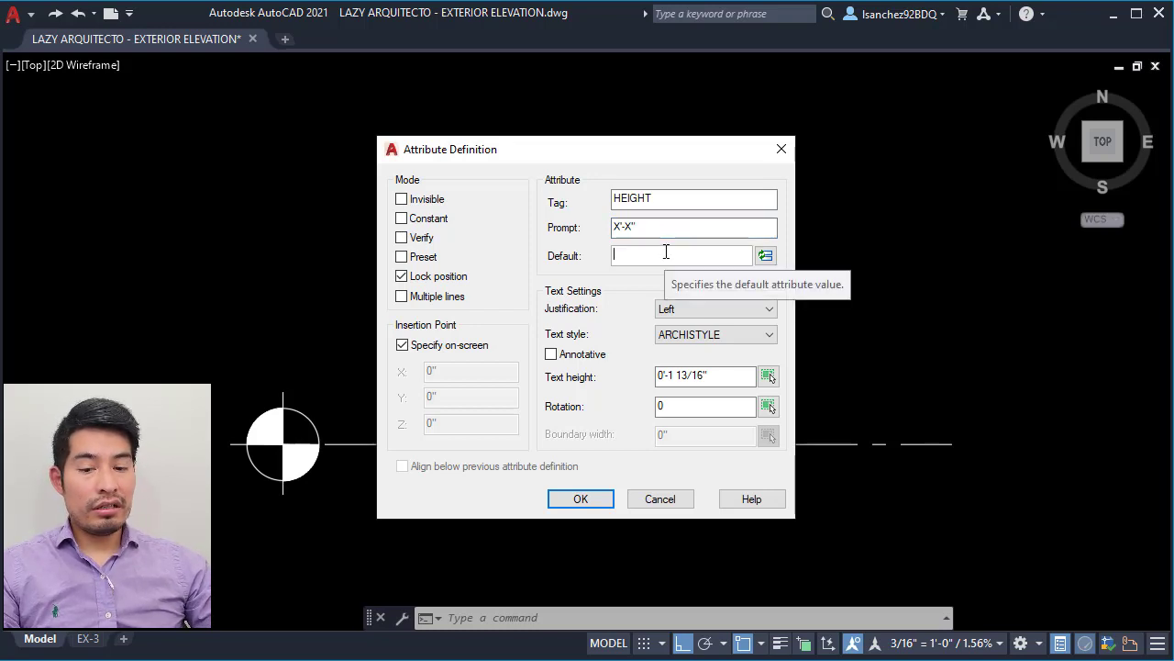
text(X')
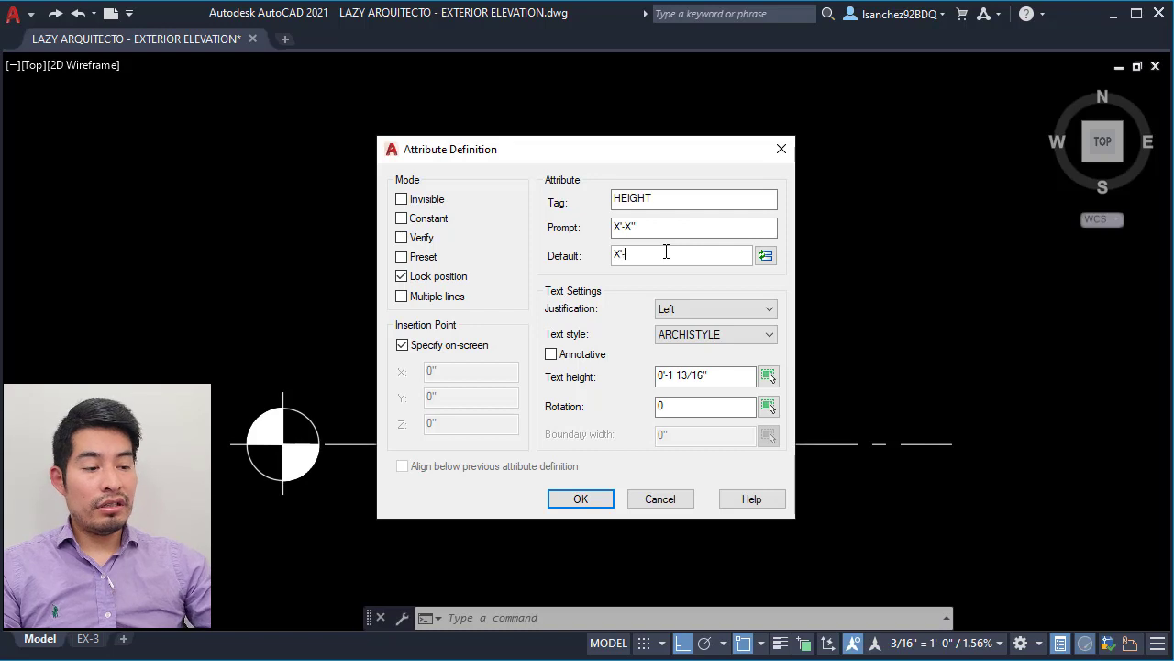
text(-X")
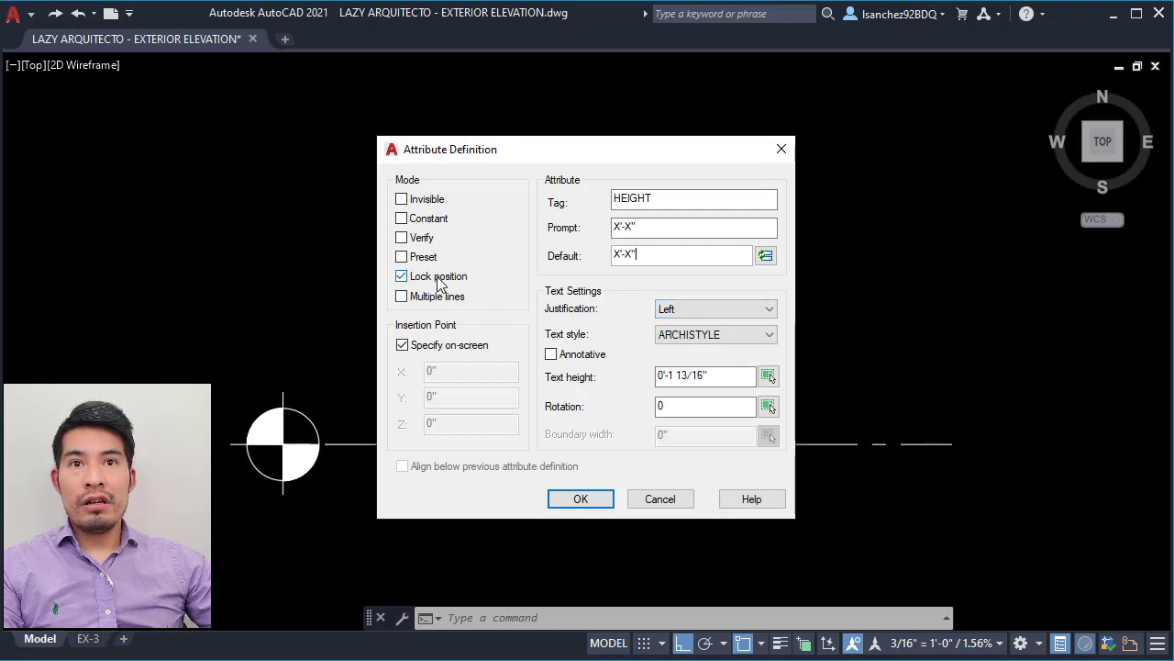
Set the attribute's text style to Verdana and select its text height value.
click(682, 336)
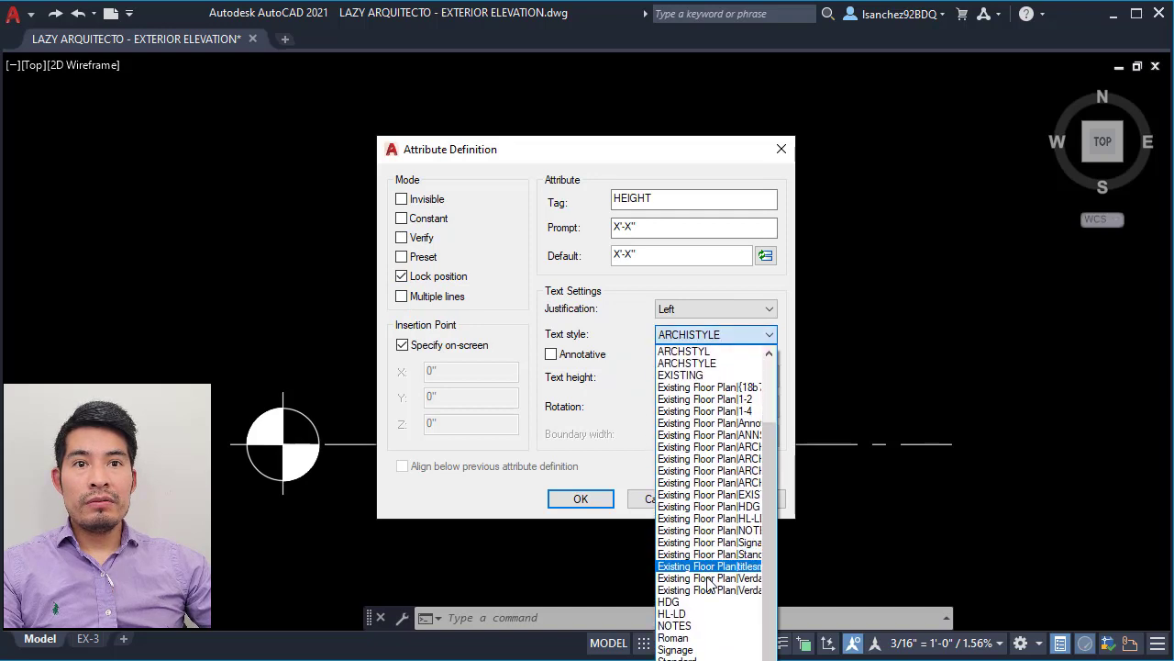
click(697, 653)
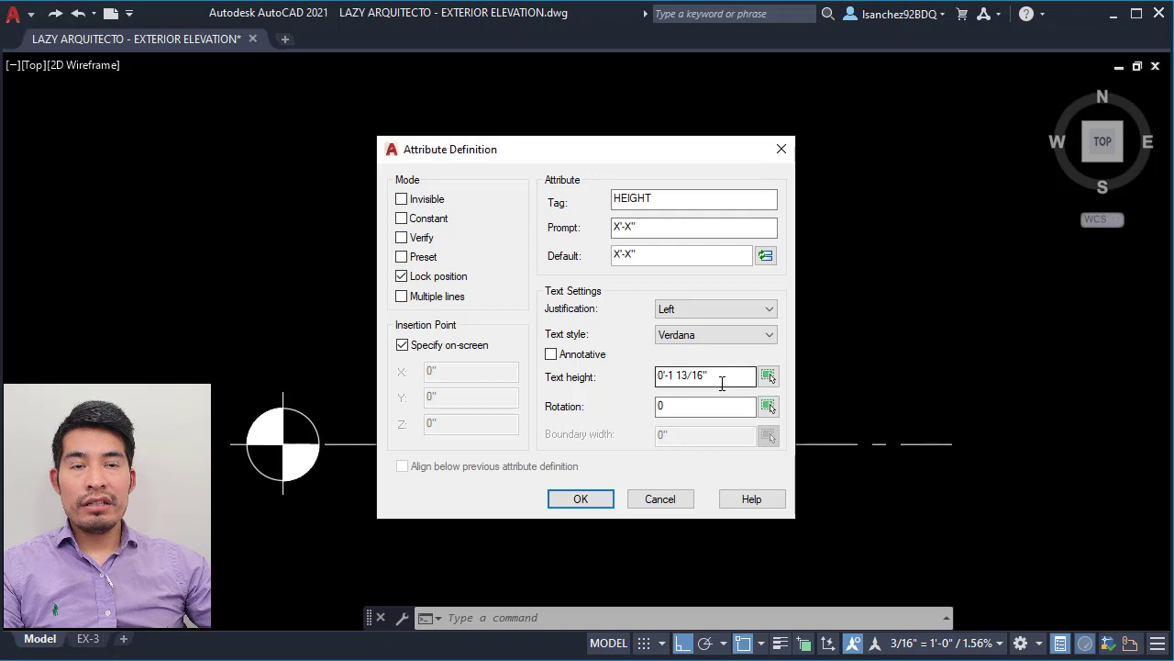
drag(722, 379, 614, 375)
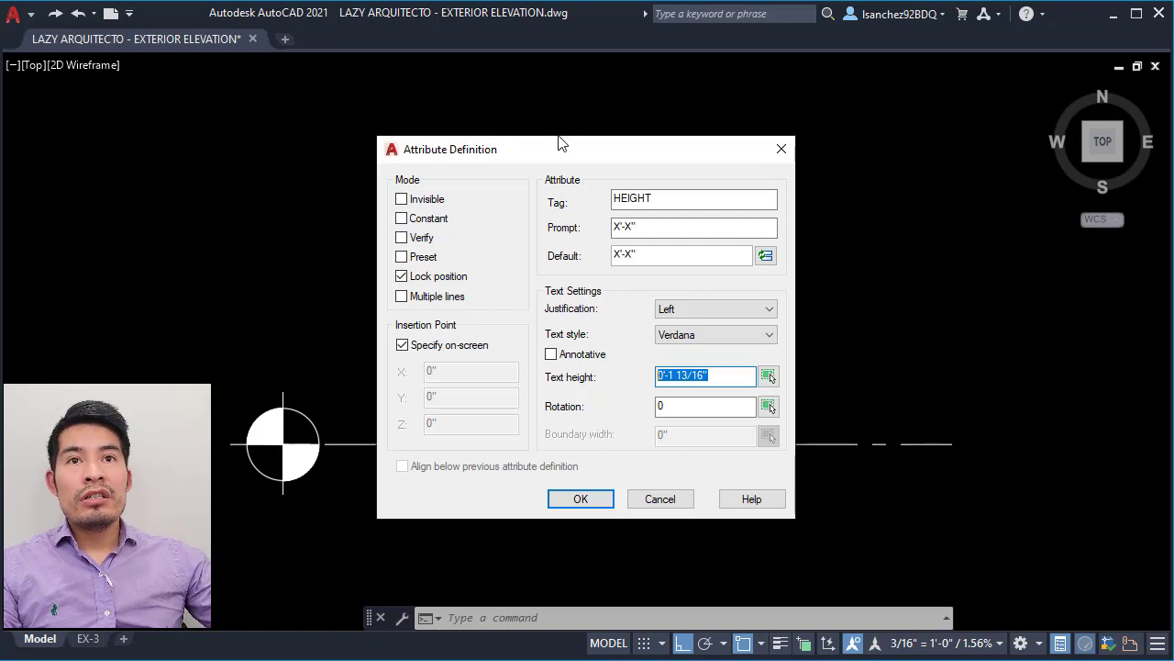
drag(578, 152, 243, 139)
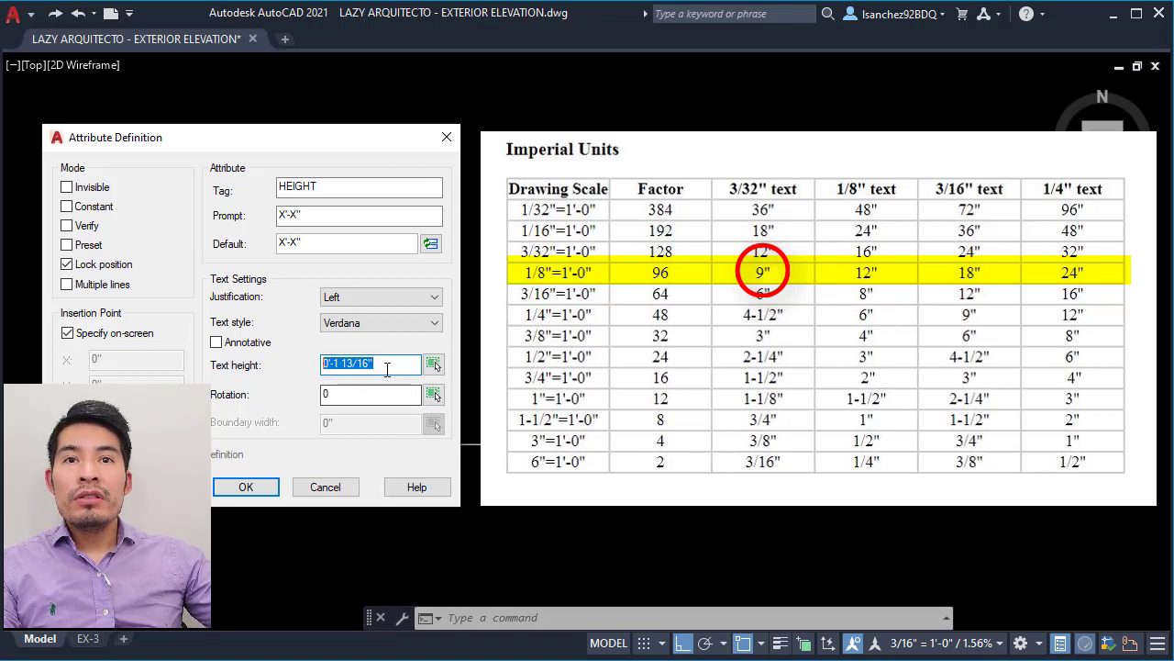
Set the HEIGHT attribute's text height to 9 and accept the definition.
text(9)
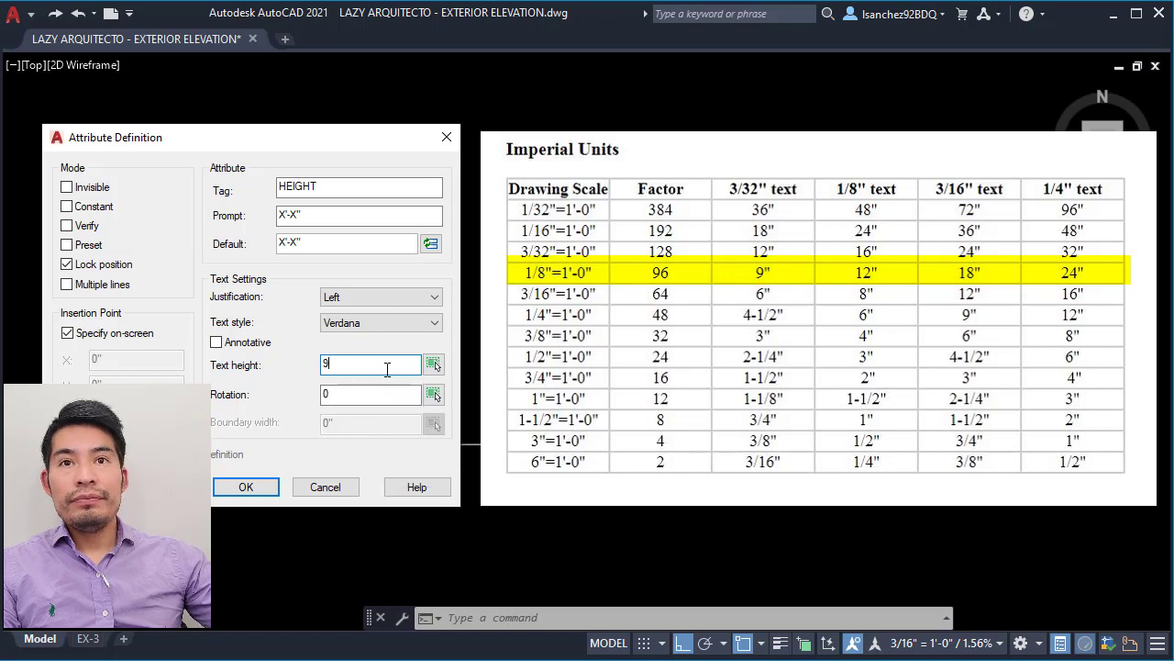
click(335, 394)
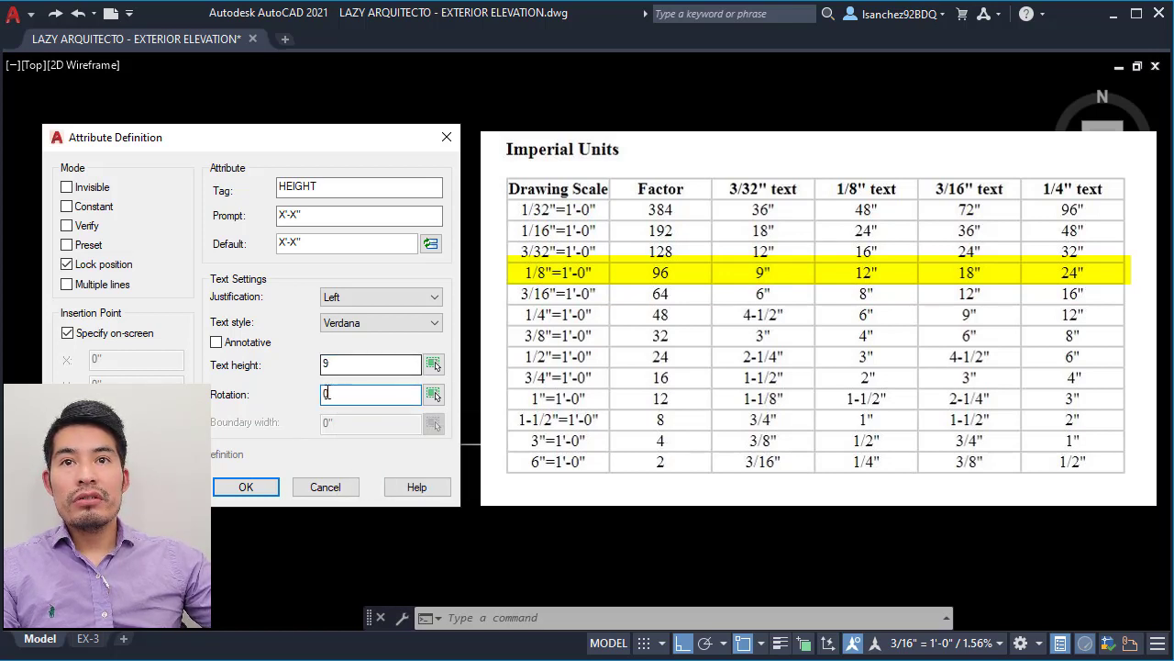
click(246, 487)
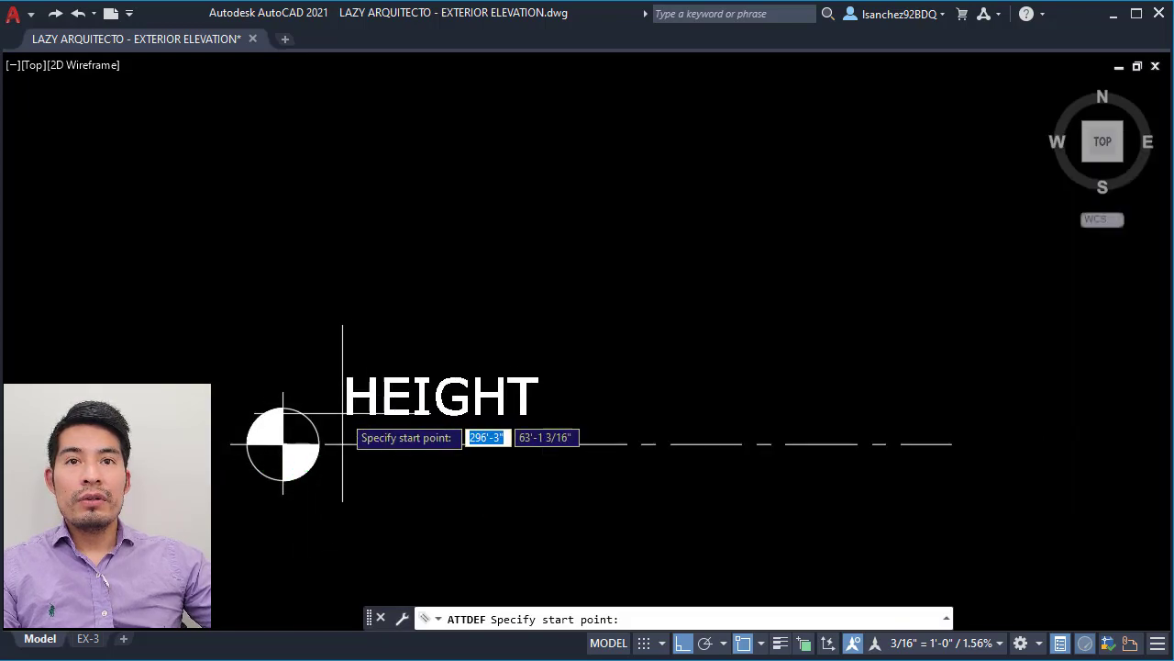
Place HEIGHT above the line and tag a second attribute B.O-T.O.
click(342, 424)
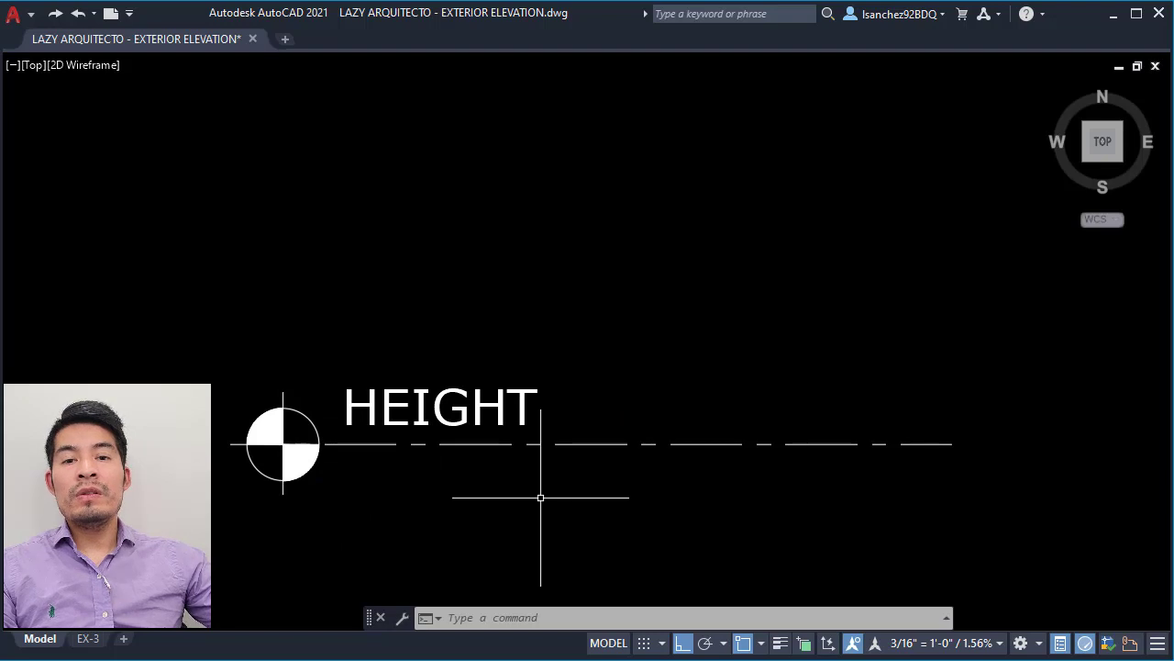
key(Return)
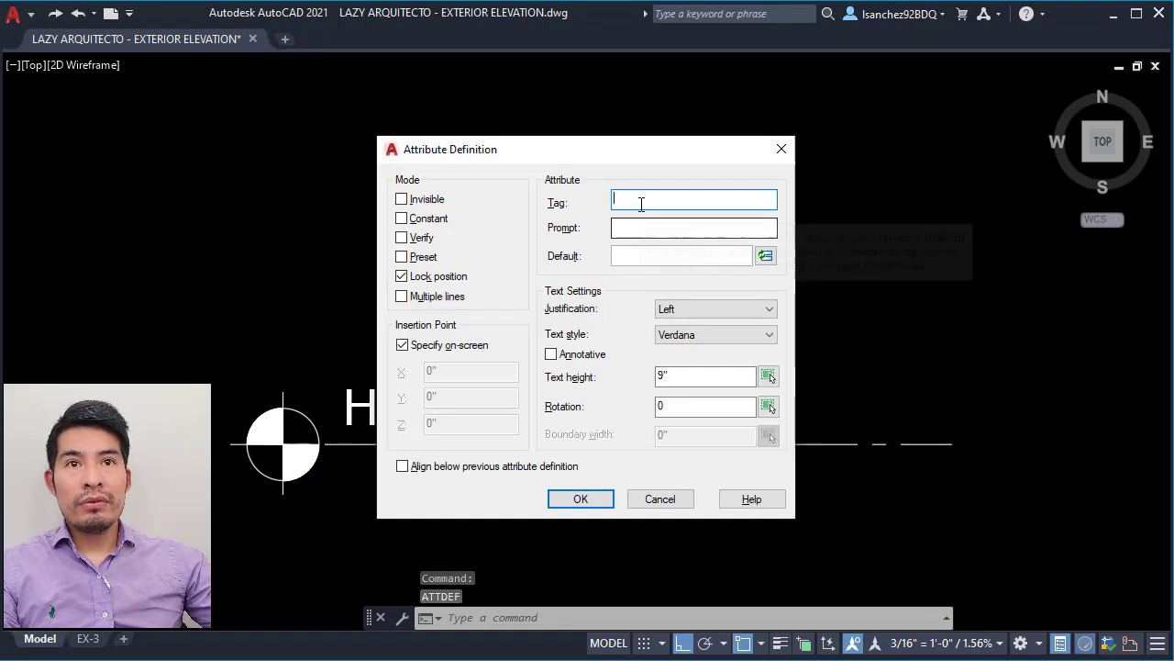
text(BO)
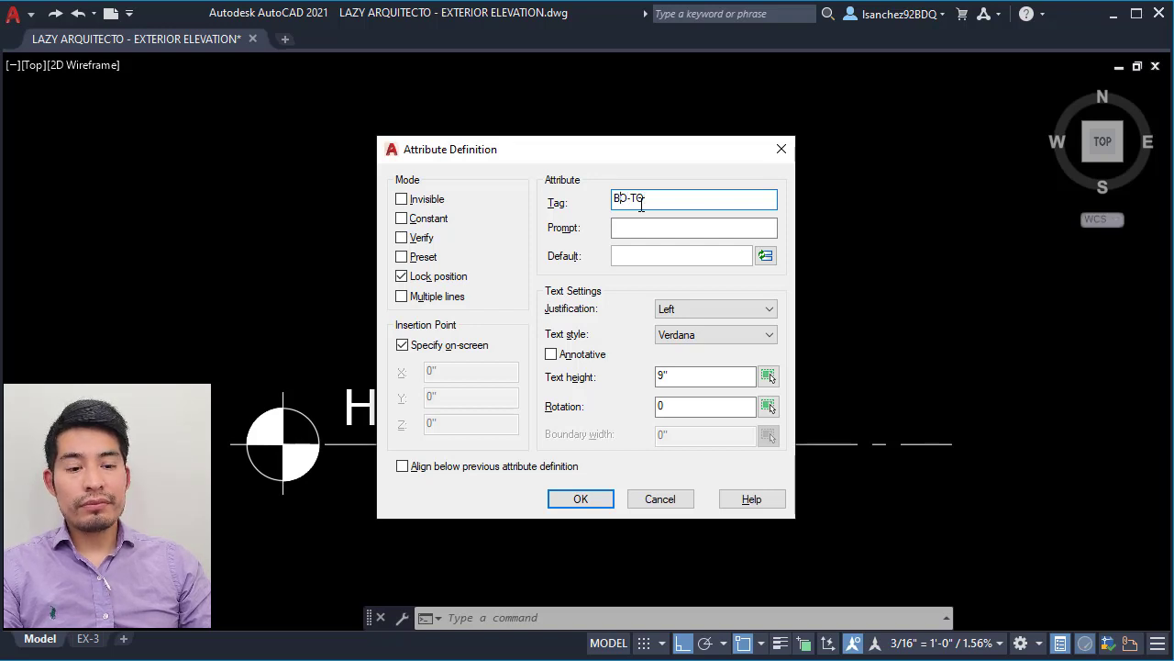
text(-TO)
key(Home)
key(Right)
text(.)
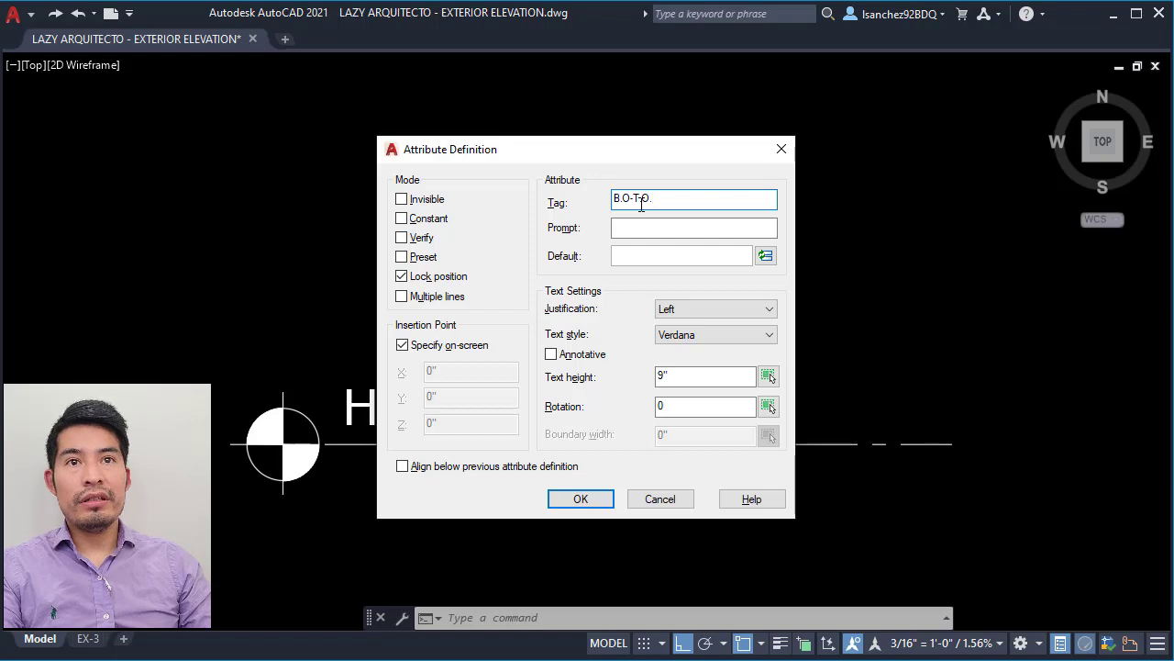
Give B.O-T.O. a DESCRIPTION prompt and T.O. BUILDING default, placing it below the line.
click(631, 230)
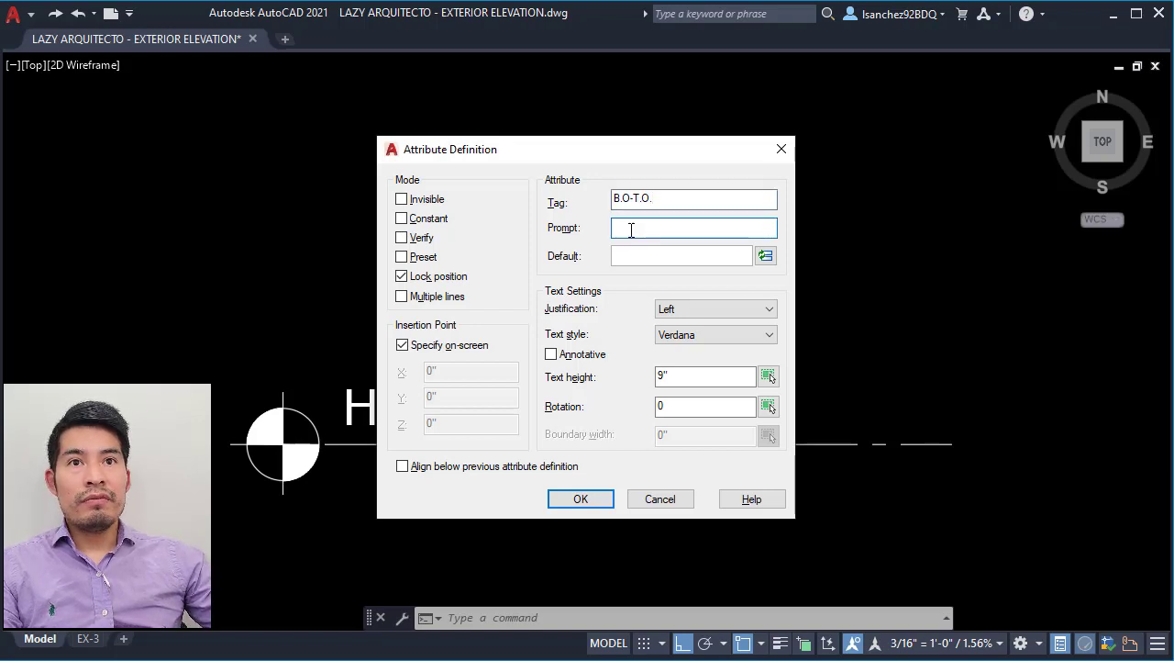
text(DESCRI)
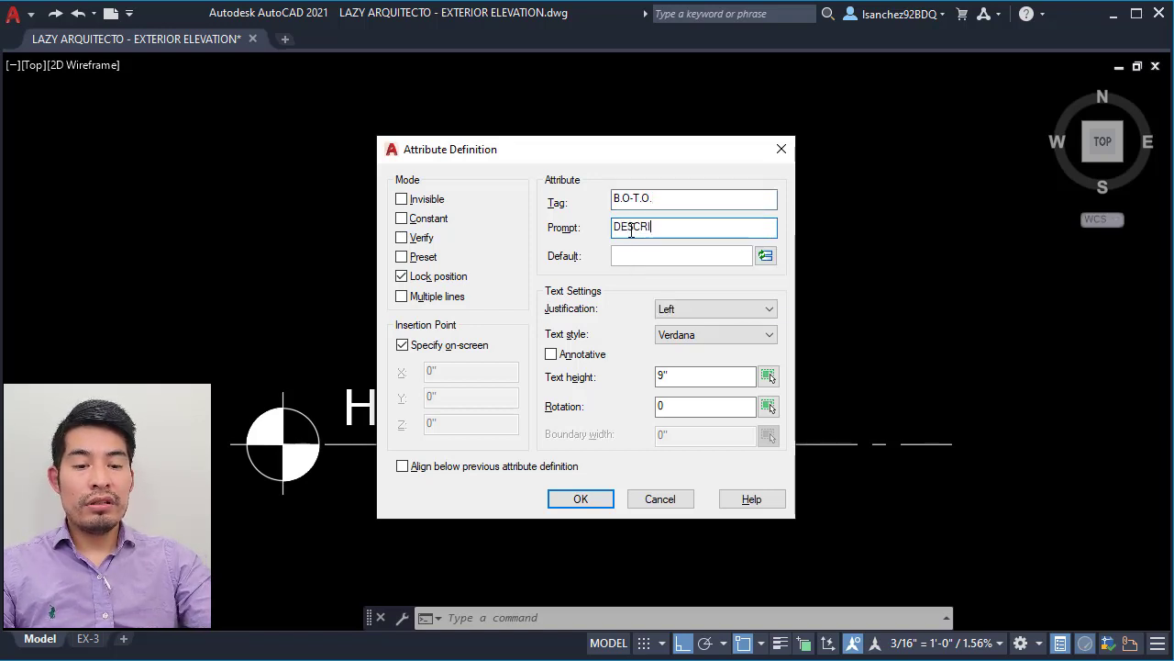
text(PTUION)
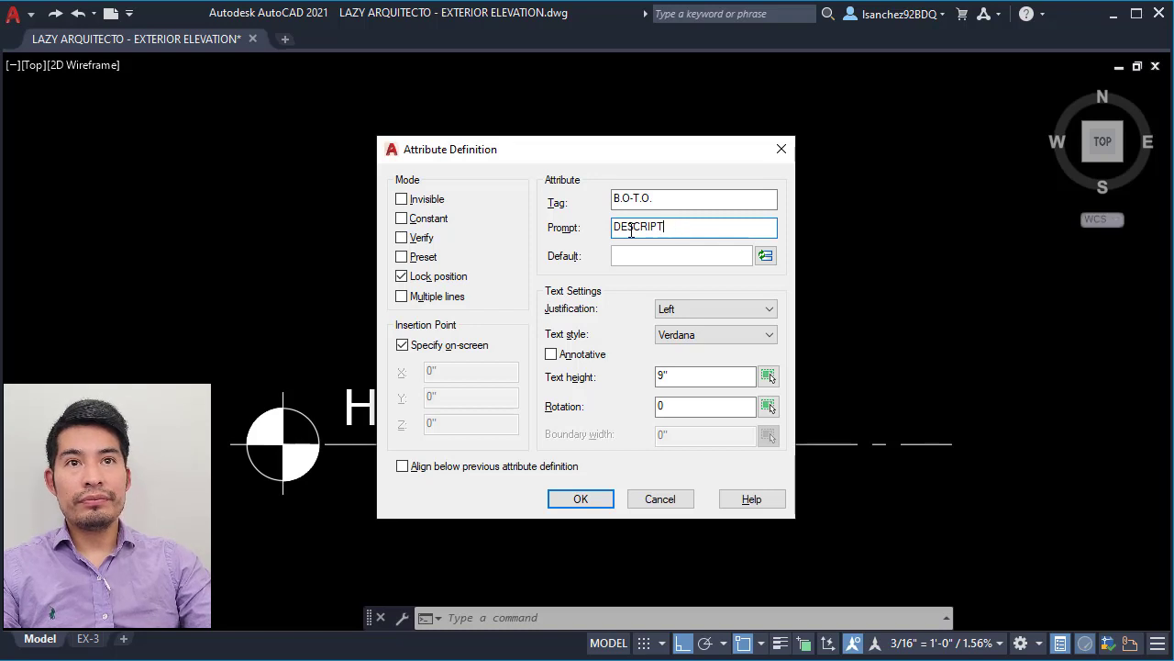
click(635, 255)
text(DESC)
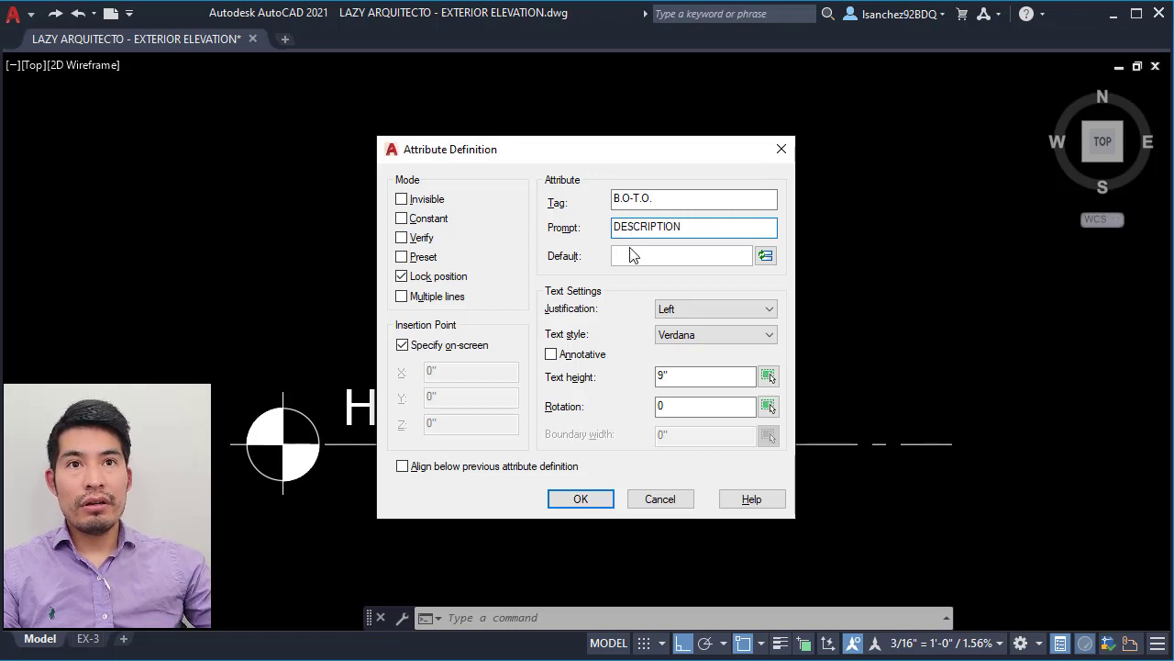
drag(641, 254, 608, 255)
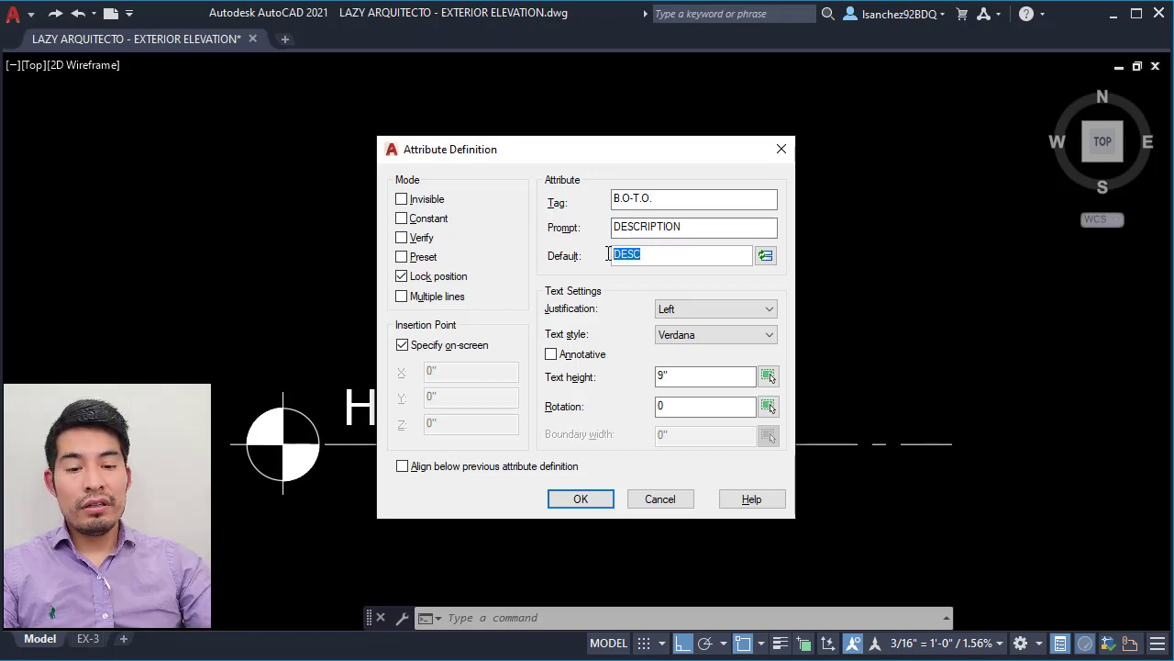
text(T.O. BU)
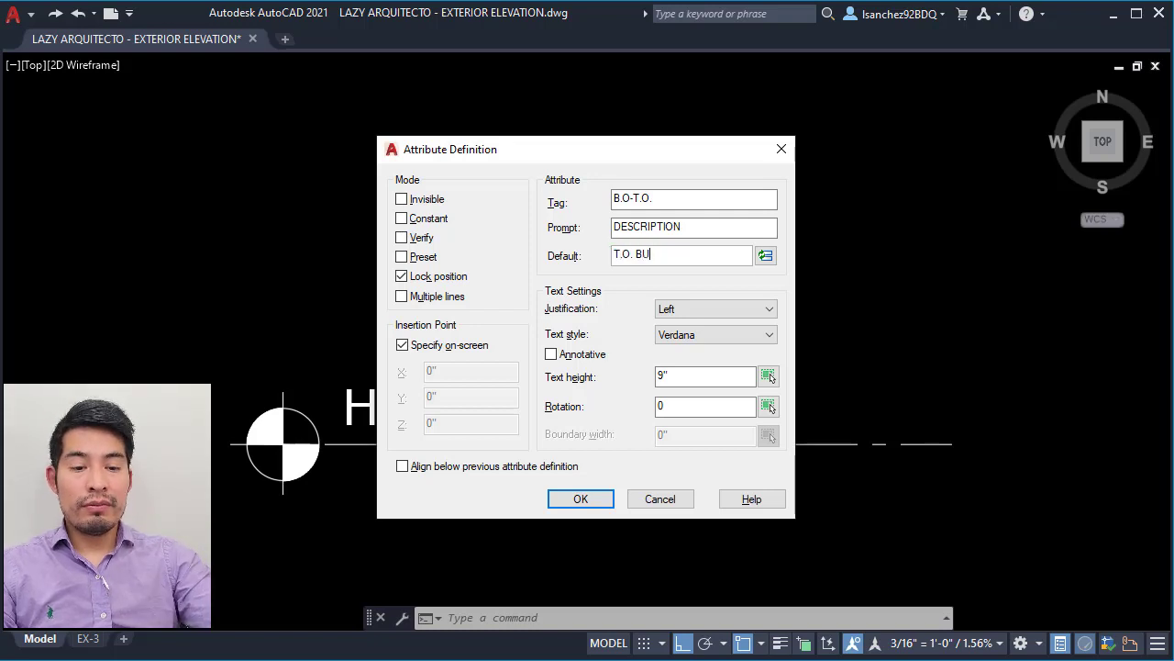
text(ILDING)
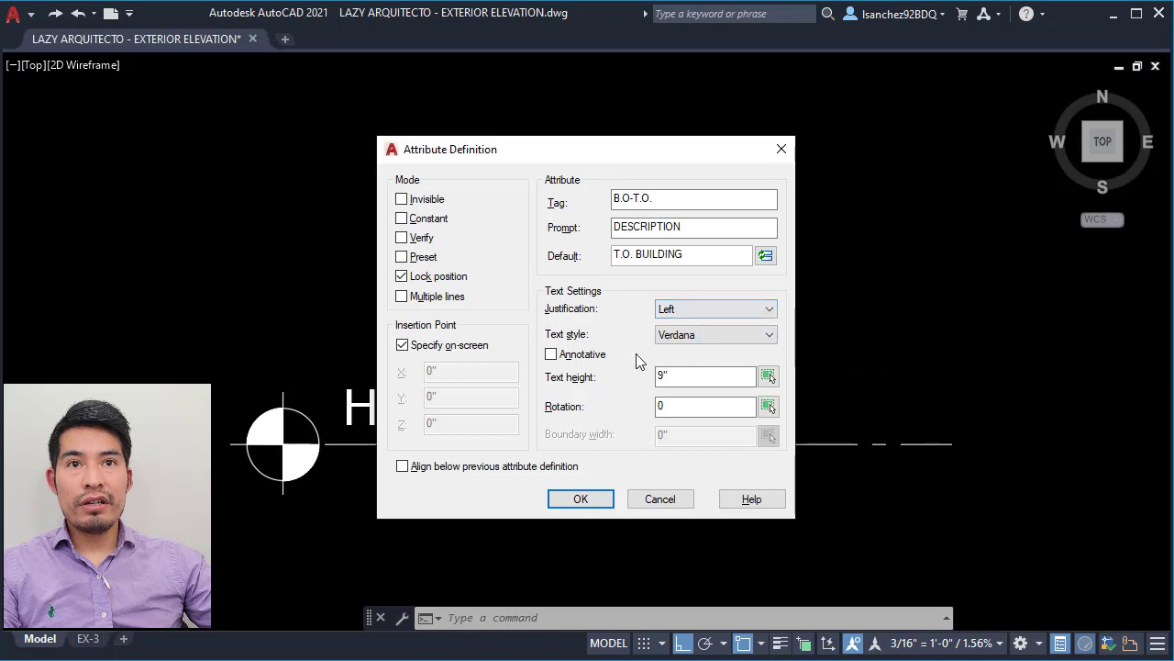
click(585, 502)
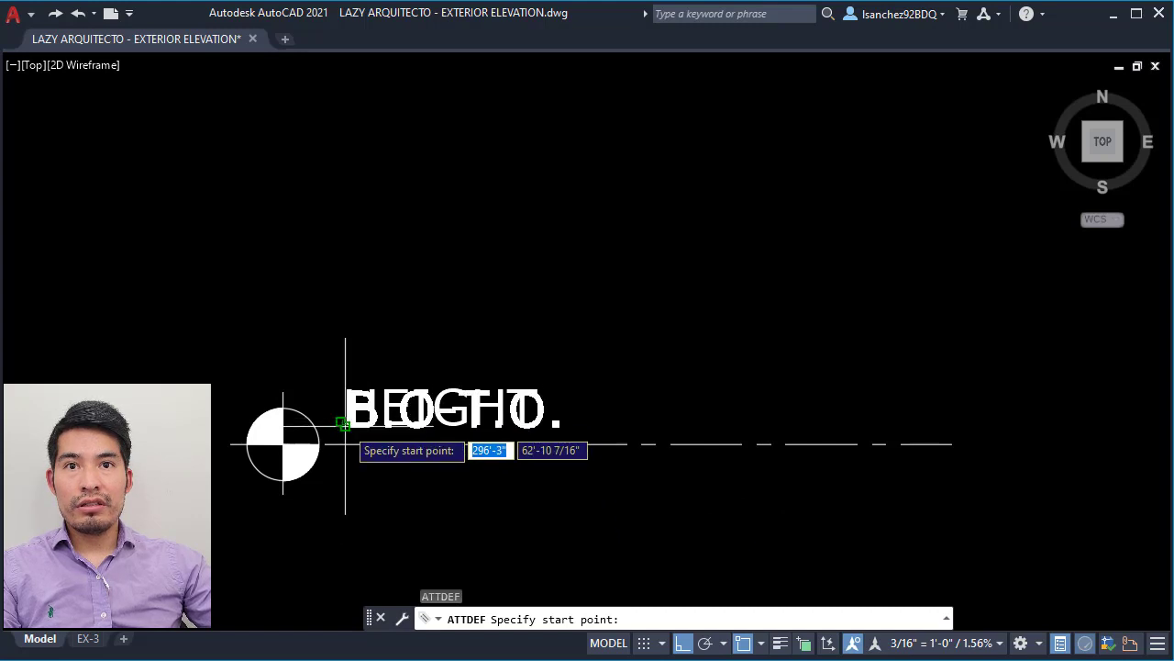
click(343, 502)
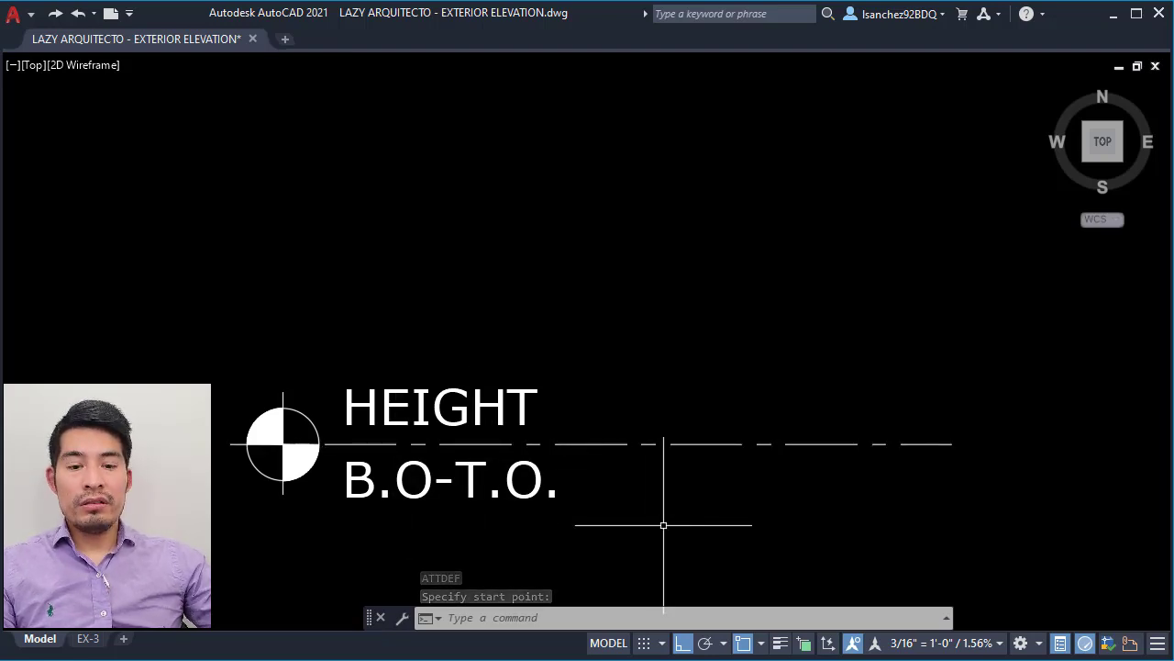
Name a new block ELEVATION_MARKER_HEIGHT in the BLOCK dialog.
text(BLOC)
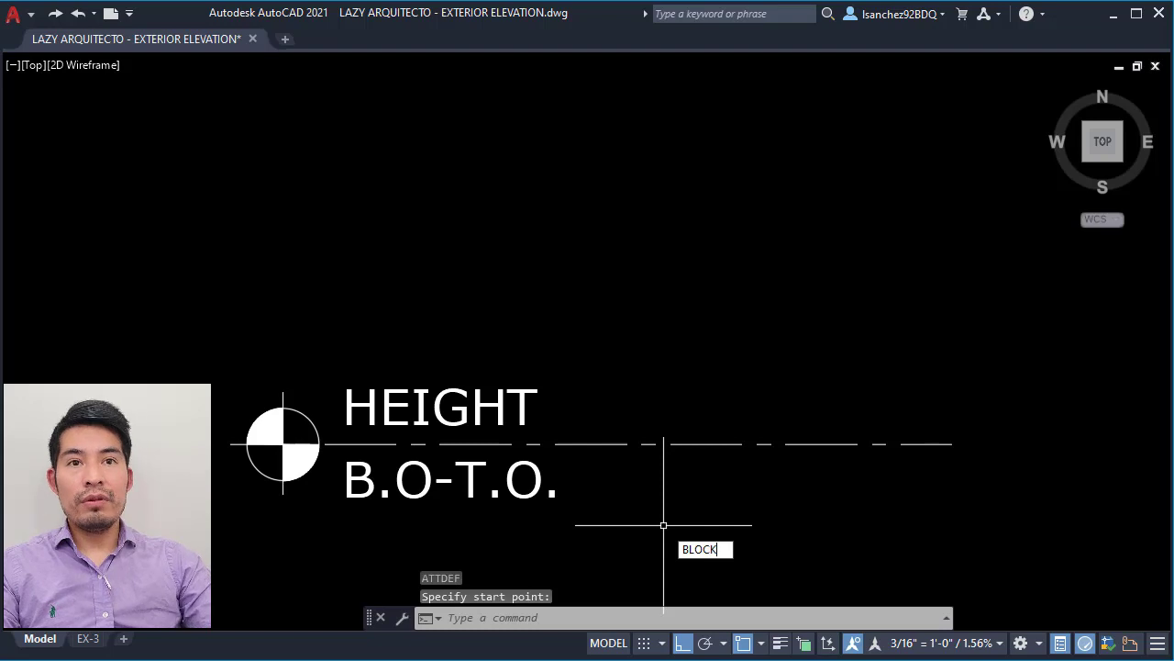
text(K)
key(Return)
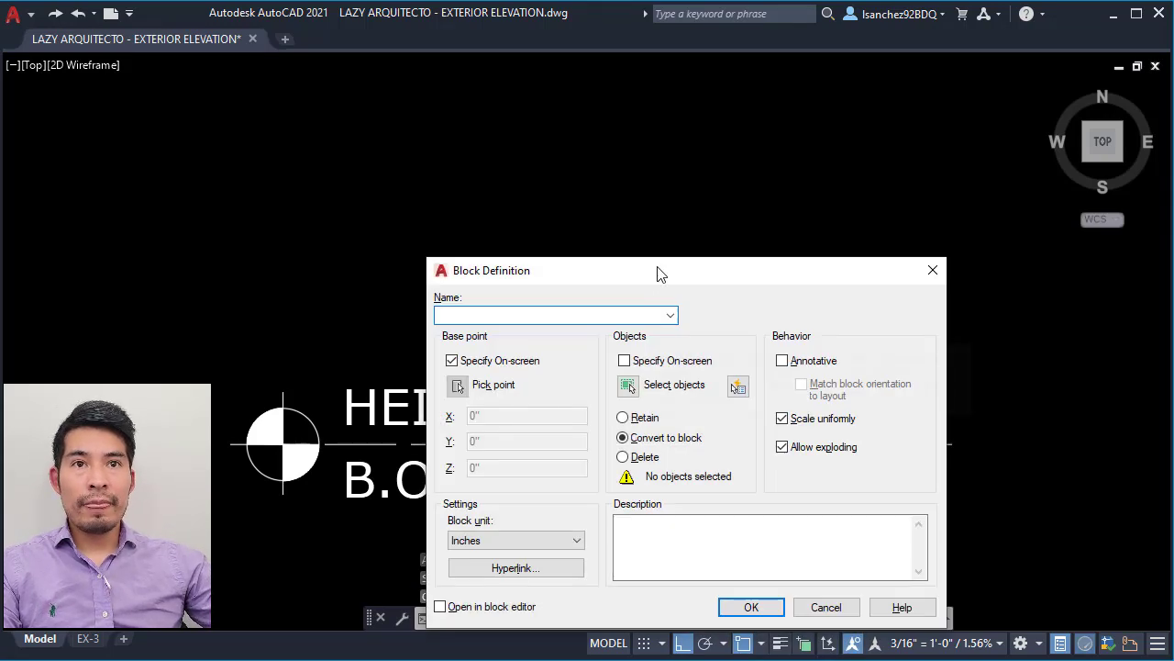
drag(658, 273, 586, 182)
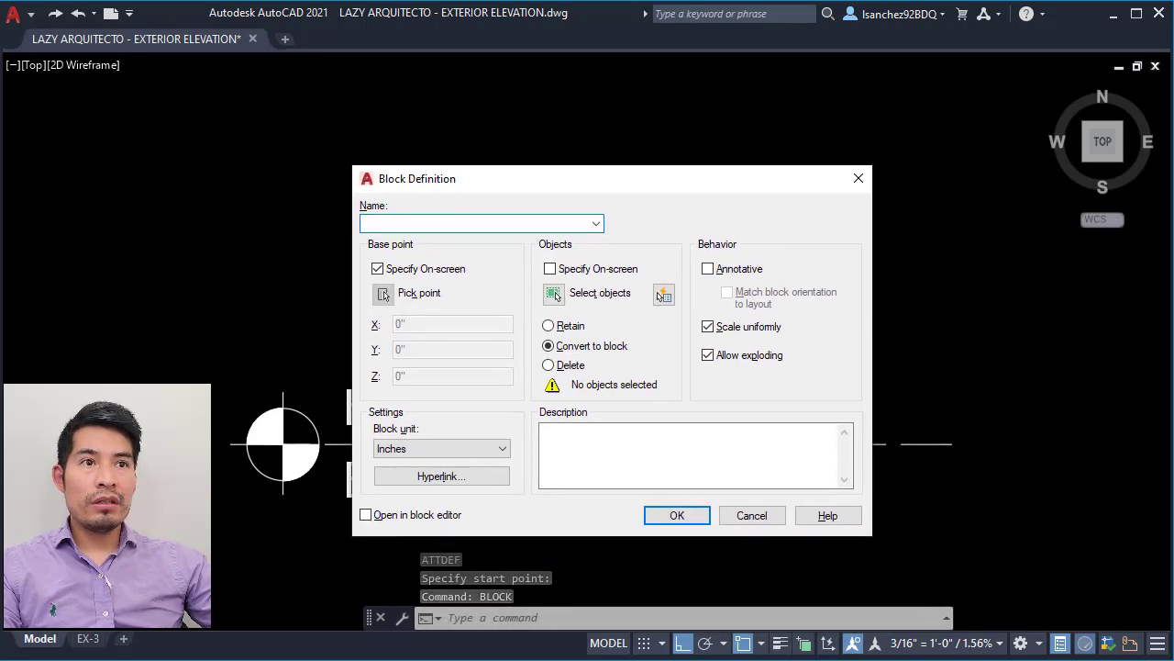
text(ELEVATION MARKE)
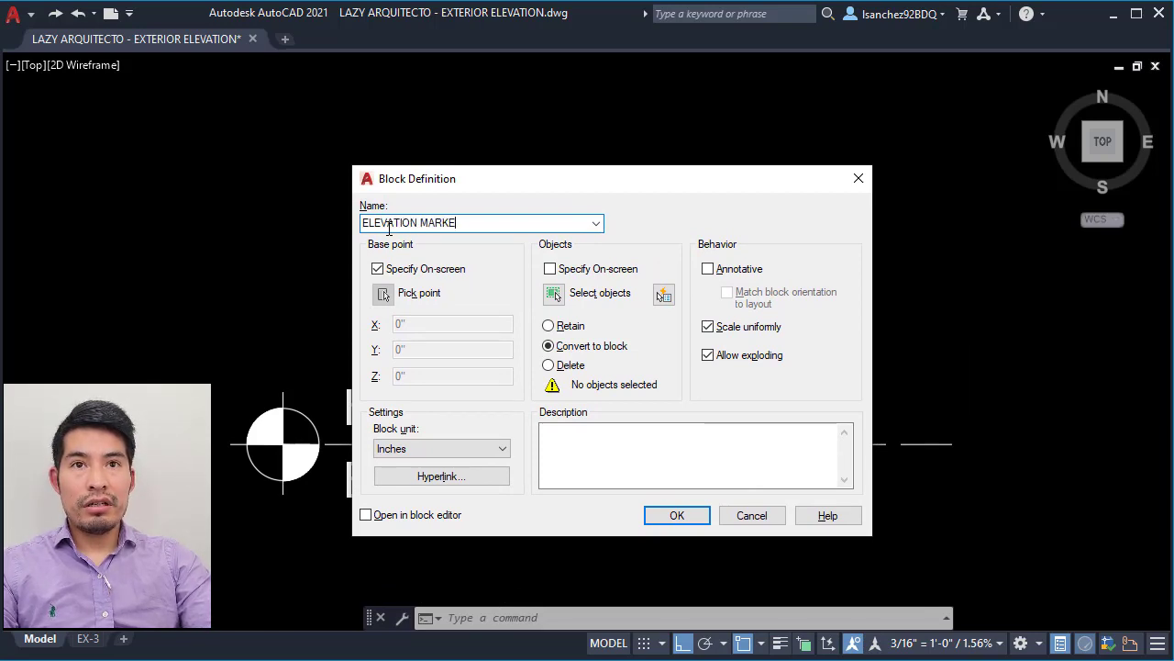
text(GHT)
click(417, 223)
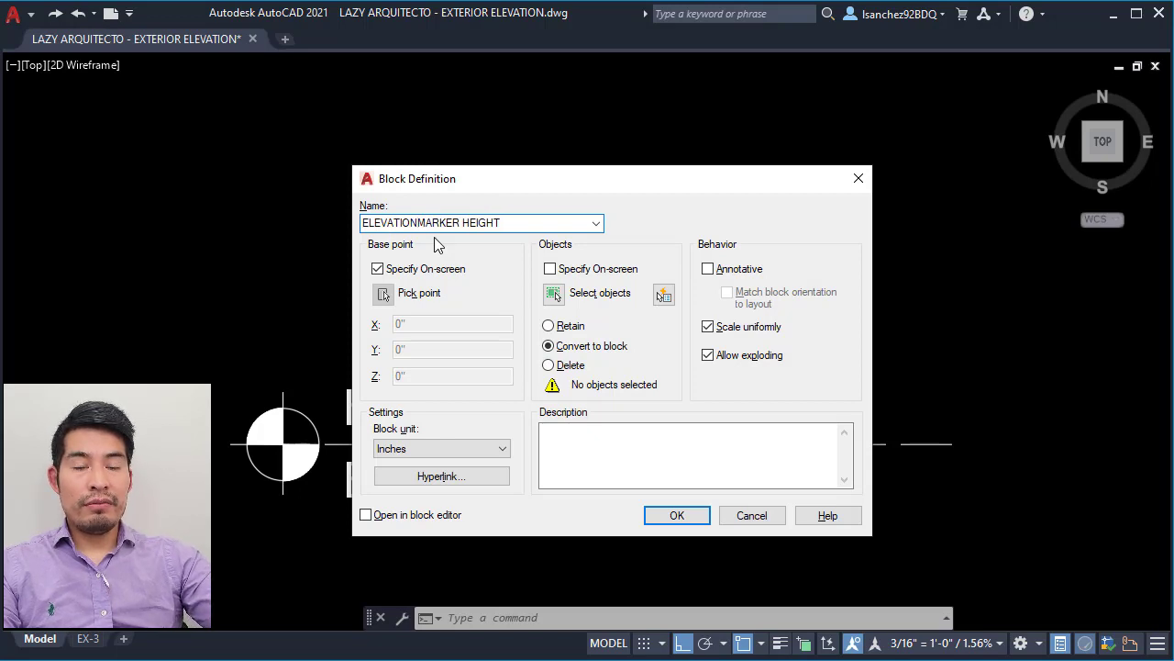
text(_)
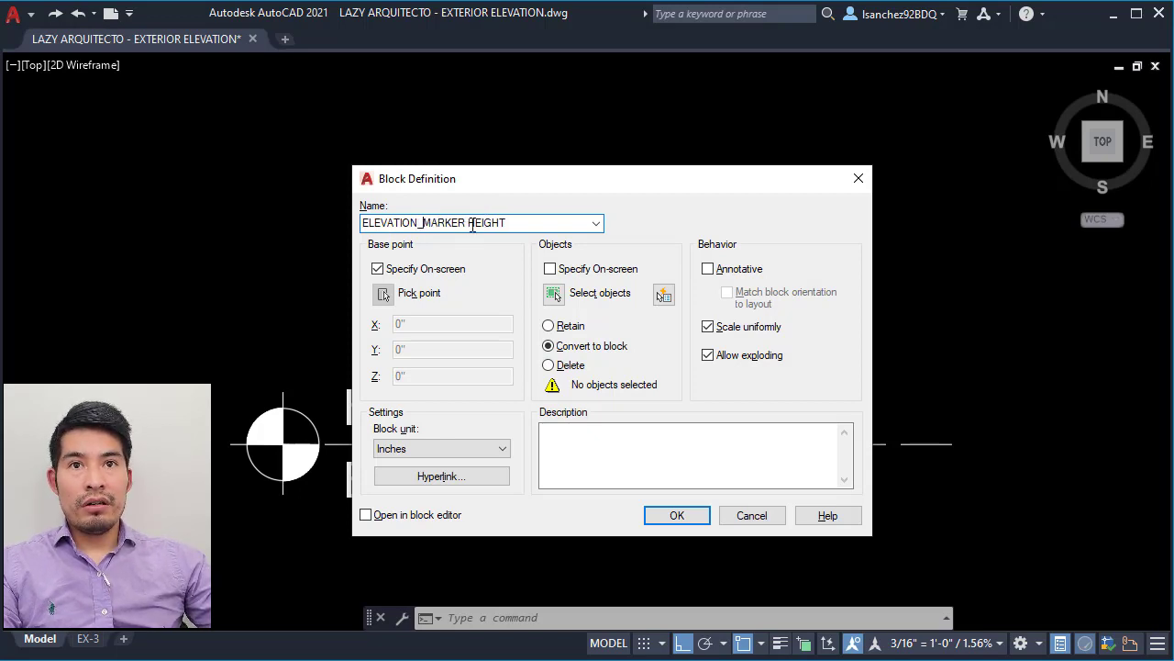
text(_)
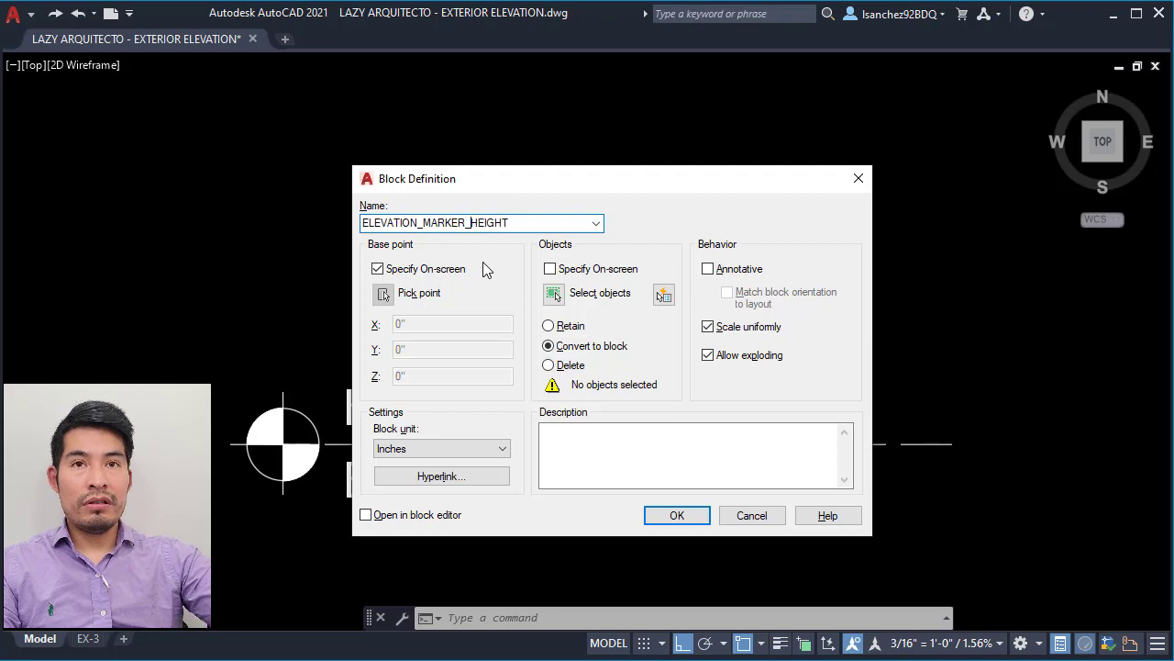
click(676, 517)
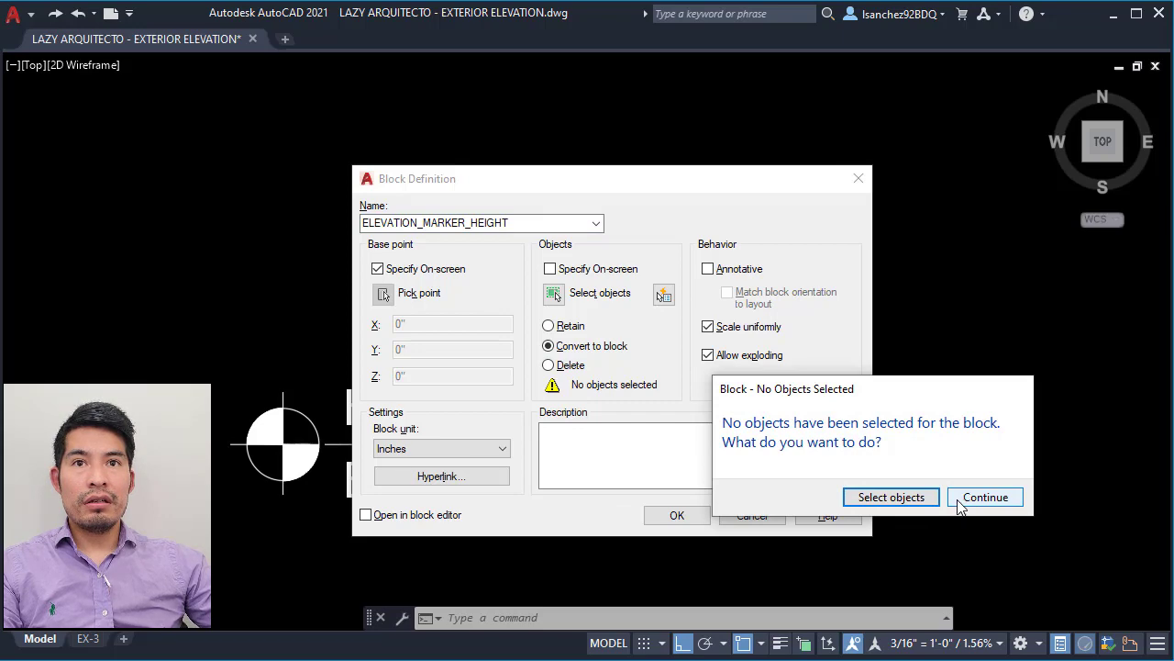
Include the marker, centreline and both attributes, with the base point at the circle centre.
click(907, 501)
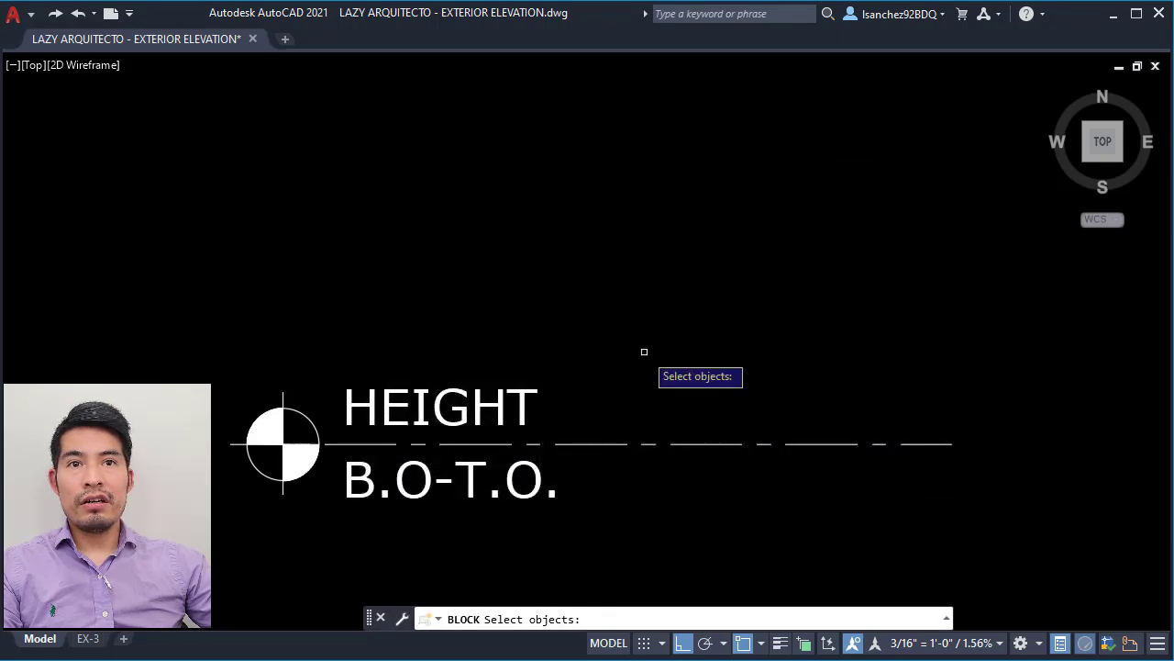
click(996, 557)
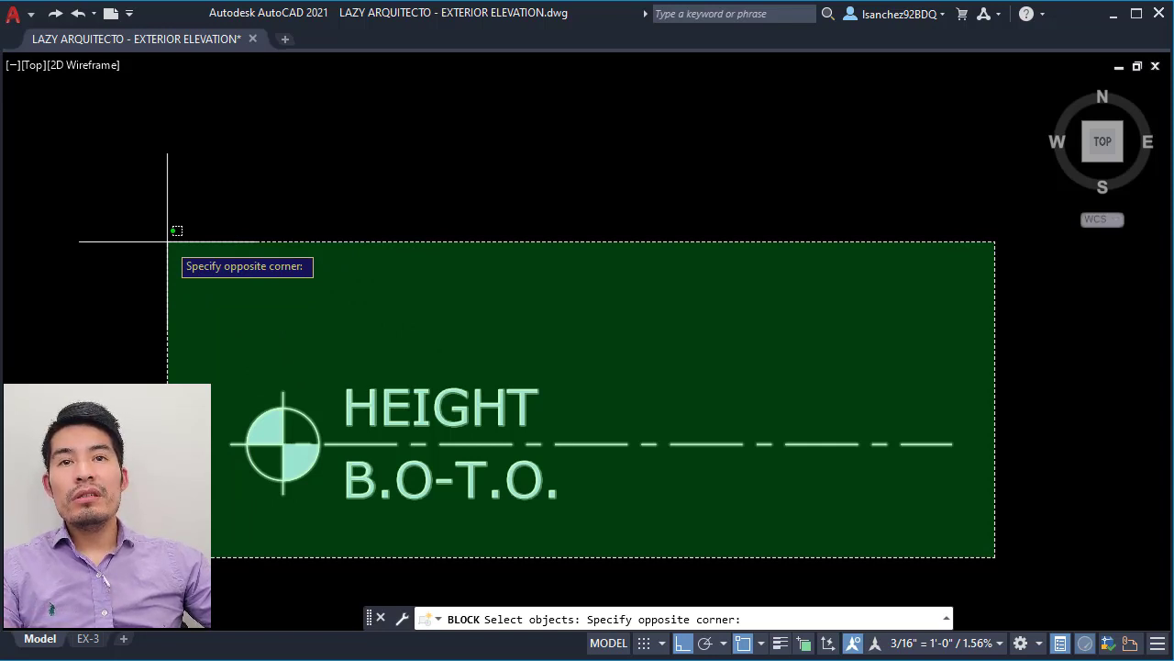
key(Escape)
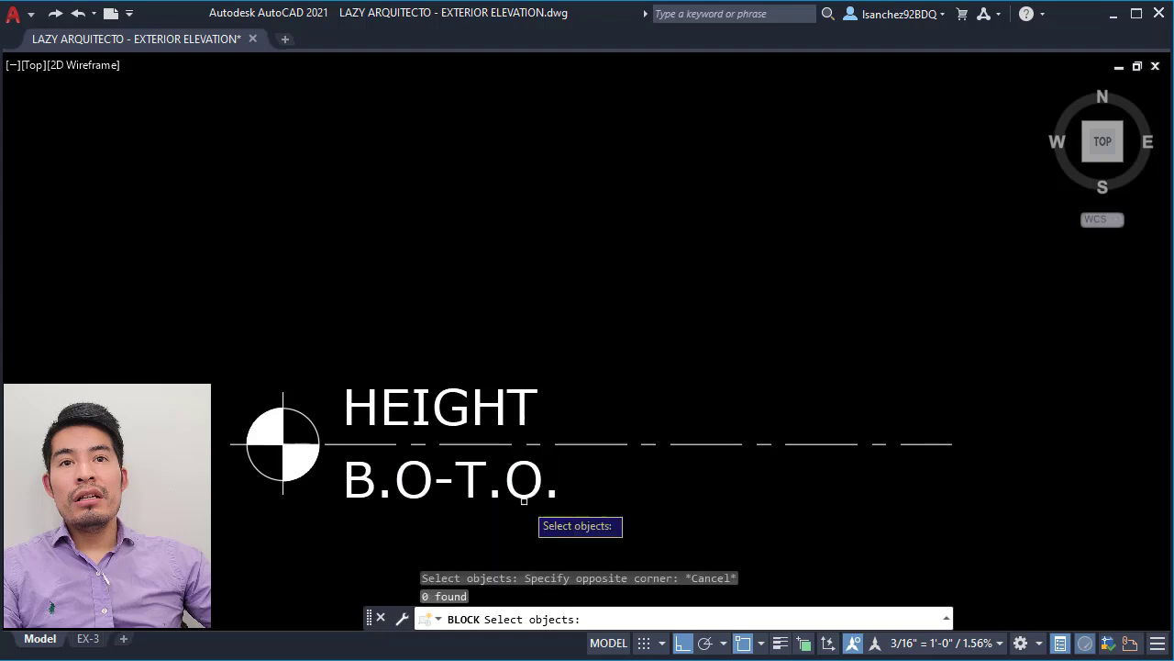
click(331, 521)
click(188, 288)
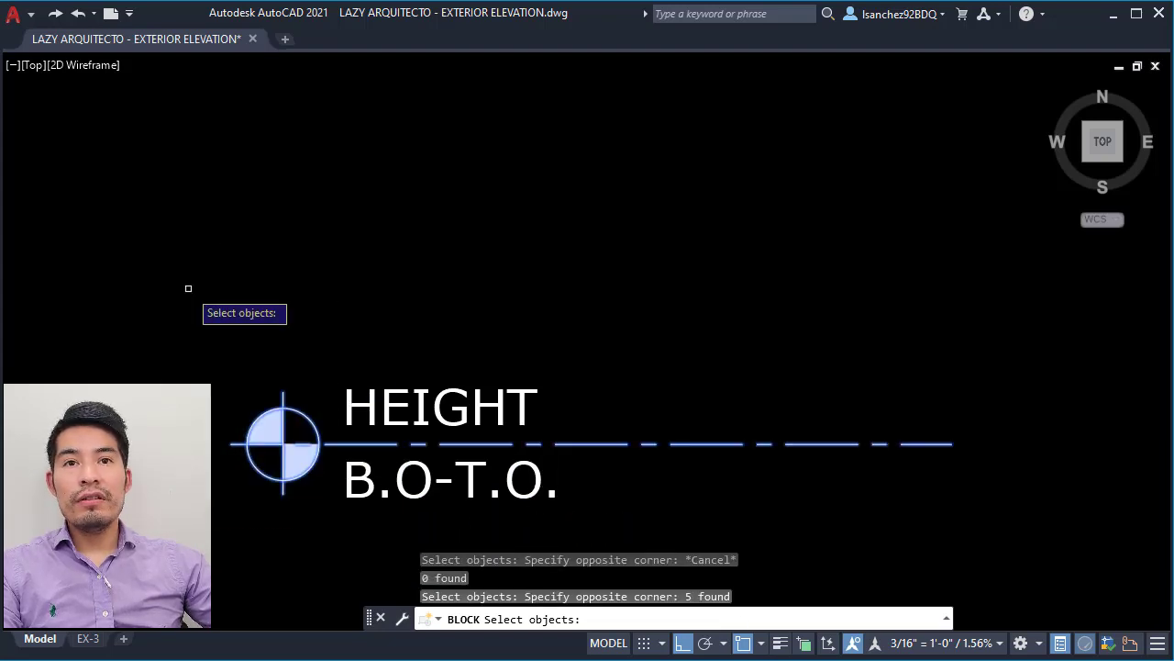
click(359, 404)
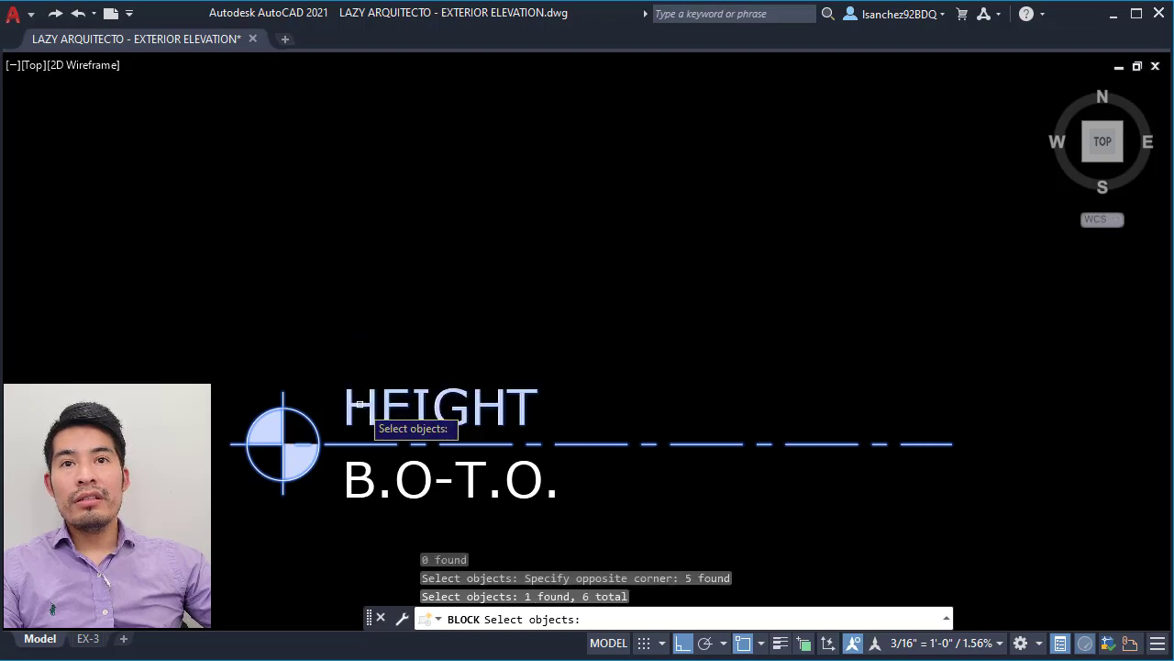
click(352, 485)
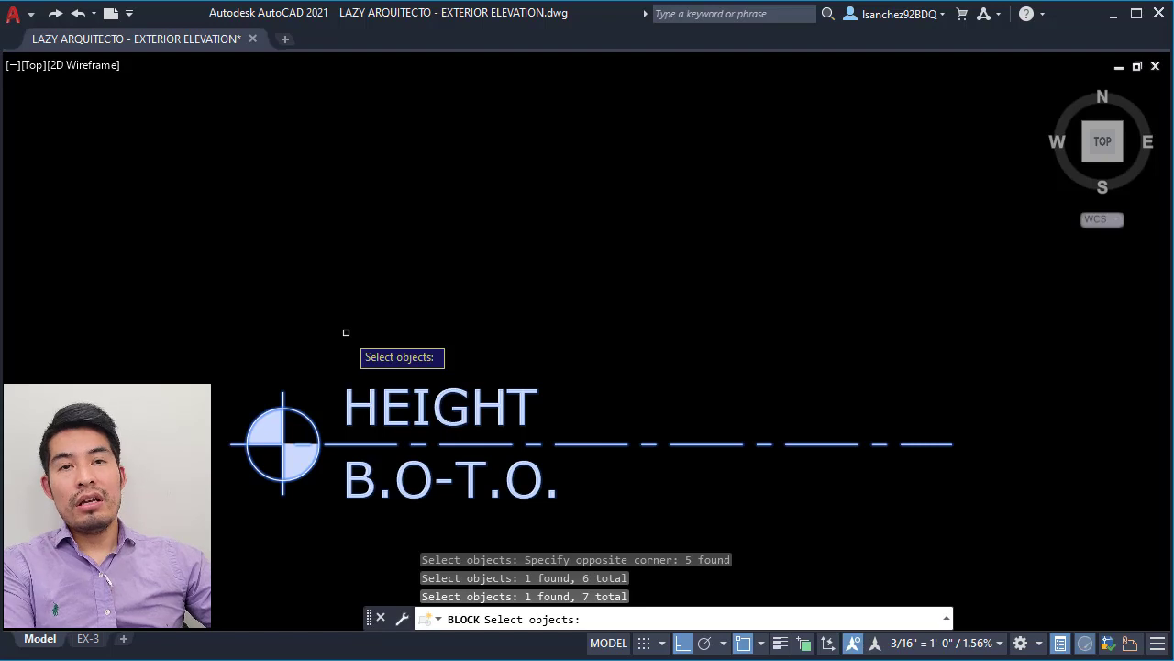
key(Return)
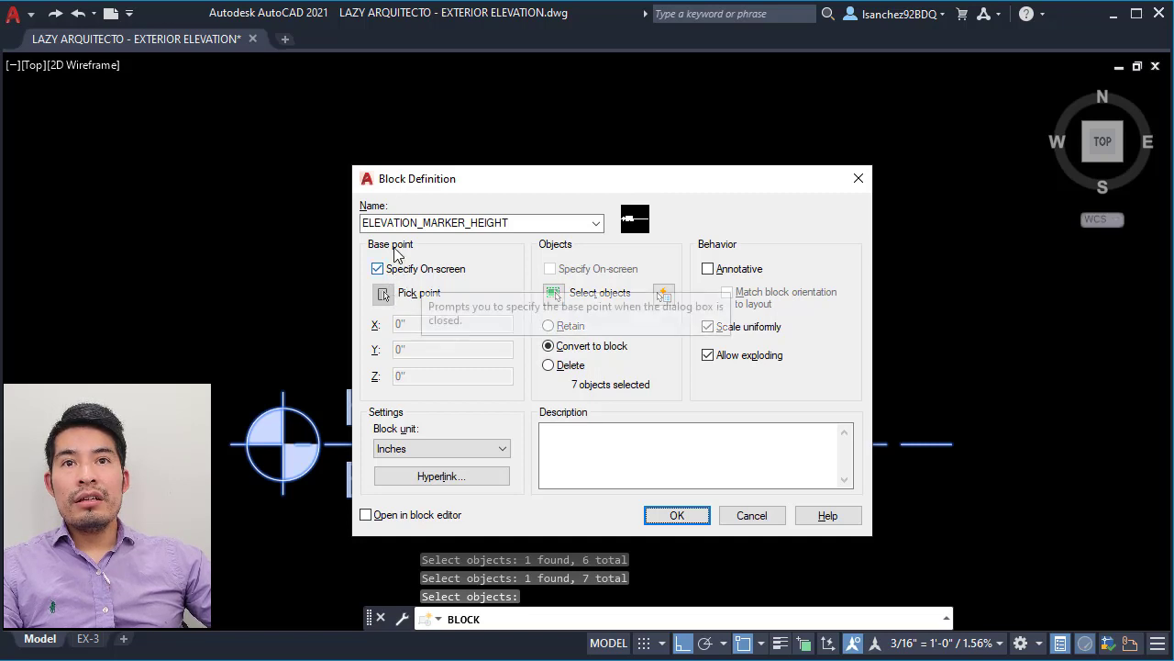
click(672, 516)
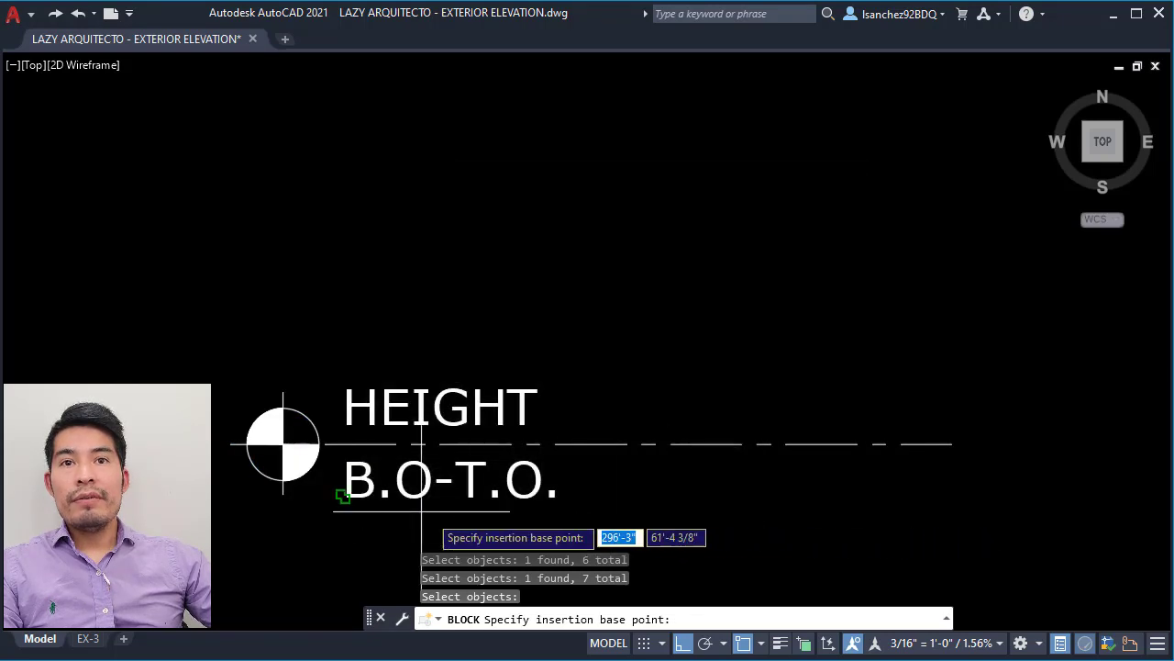
click(284, 444)
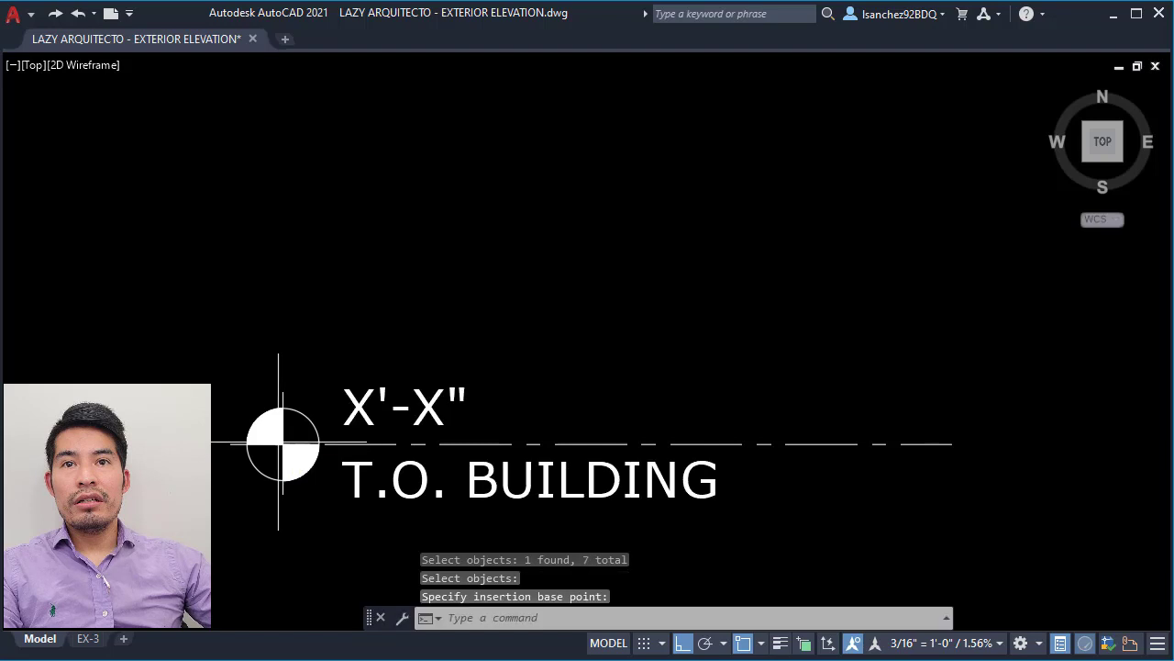
double_click(433, 411)
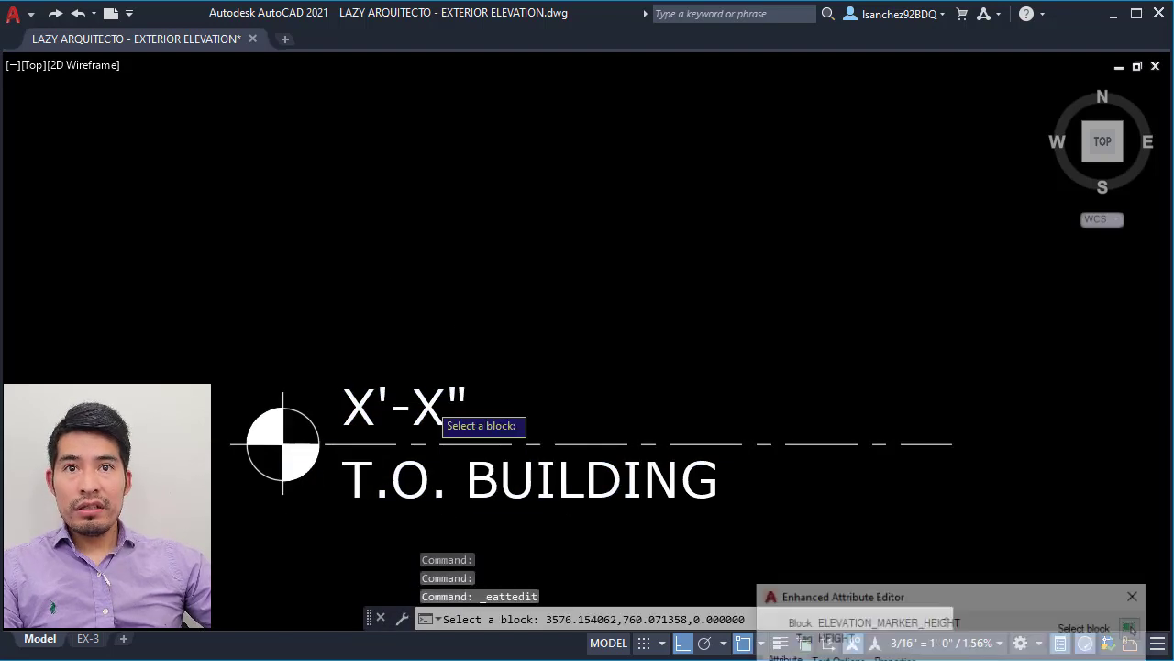
drag(811, 600, 565, 283)
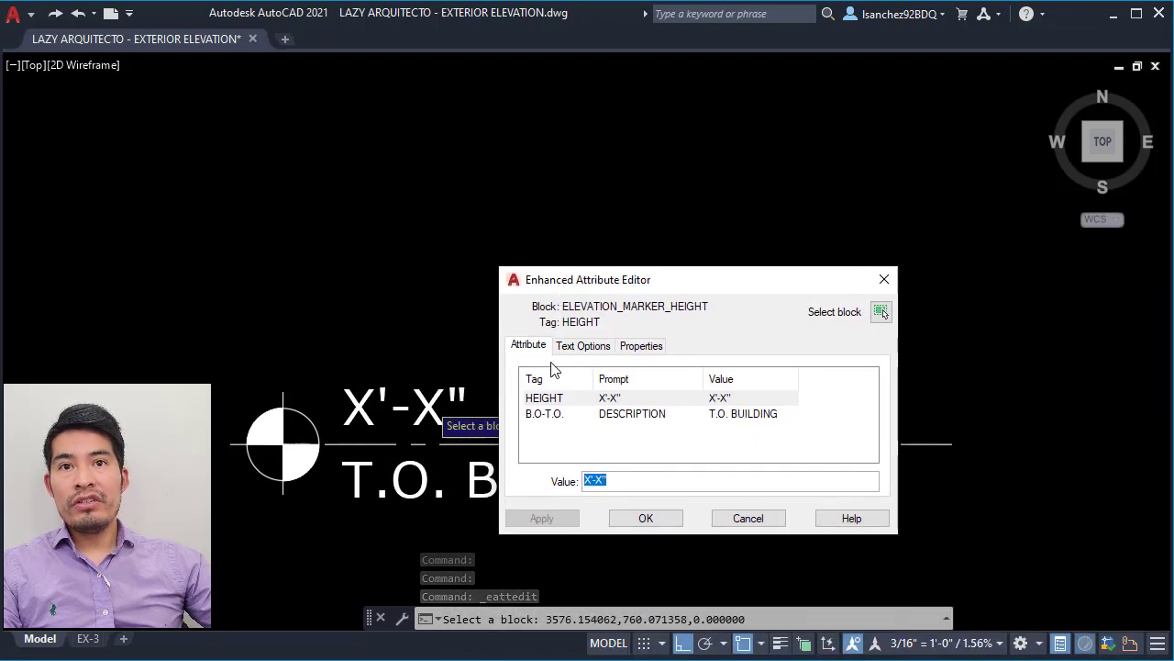
click(633, 484)
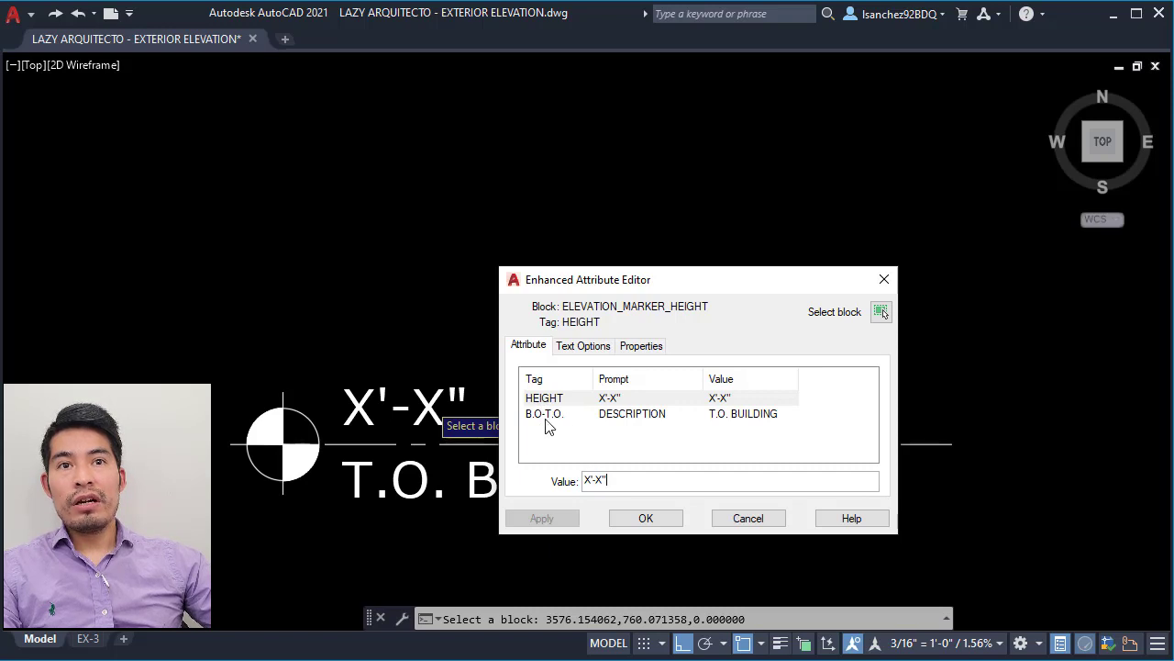
click(748, 518)
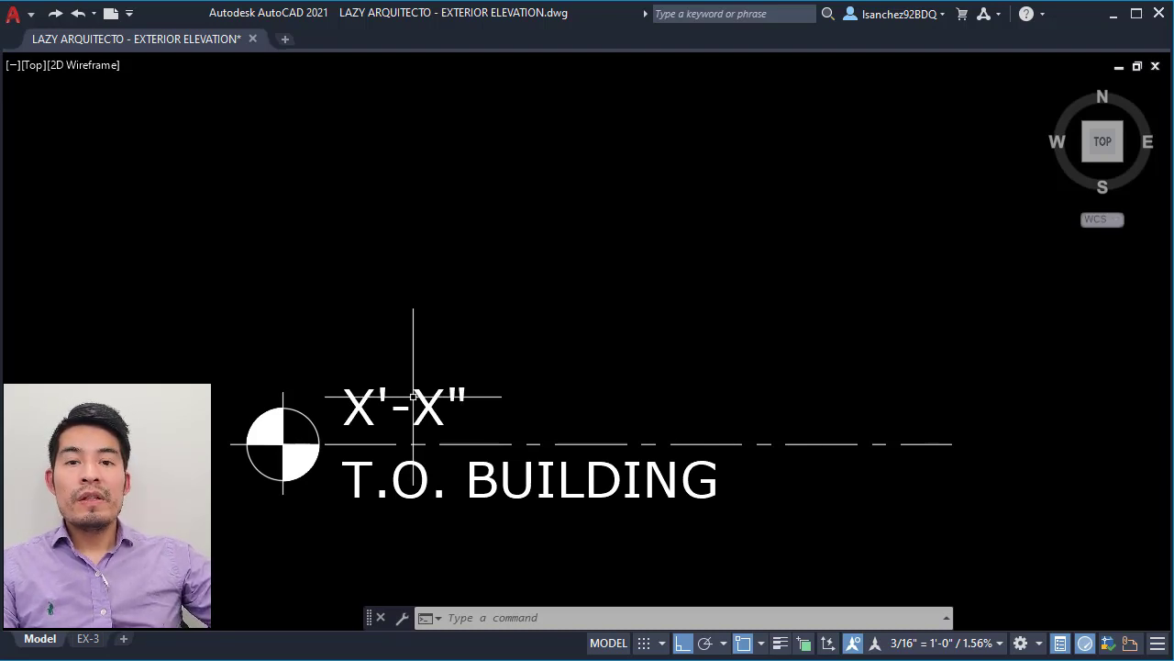
scroll(428, 395, down, 3)
key(Escape)
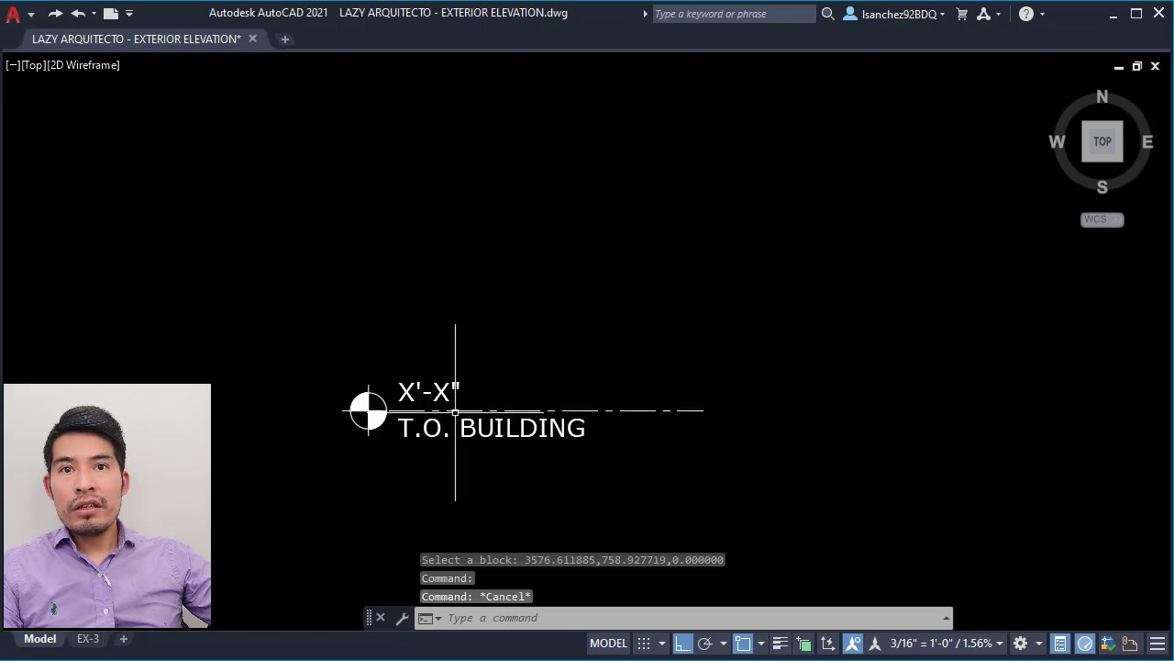
Open the ELEVATION_MARKER_HEIGHT block in the Block Editor.
right_click(456, 418)
click(451, 388)
click(439, 385)
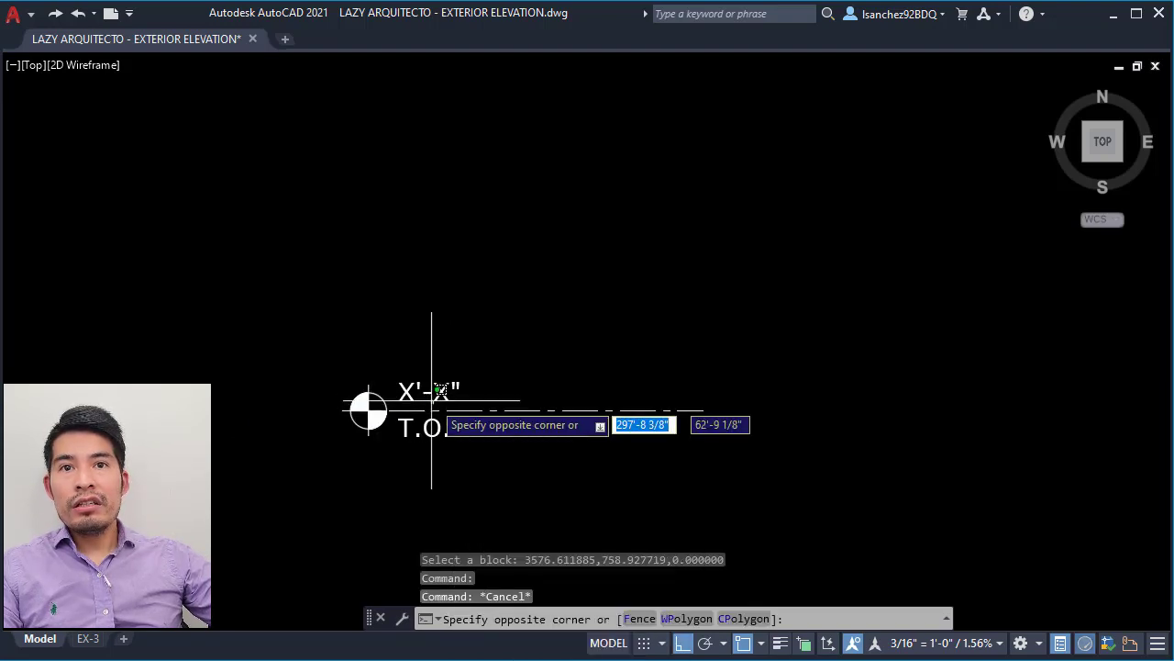
click(421, 389)
right_click(422, 389)
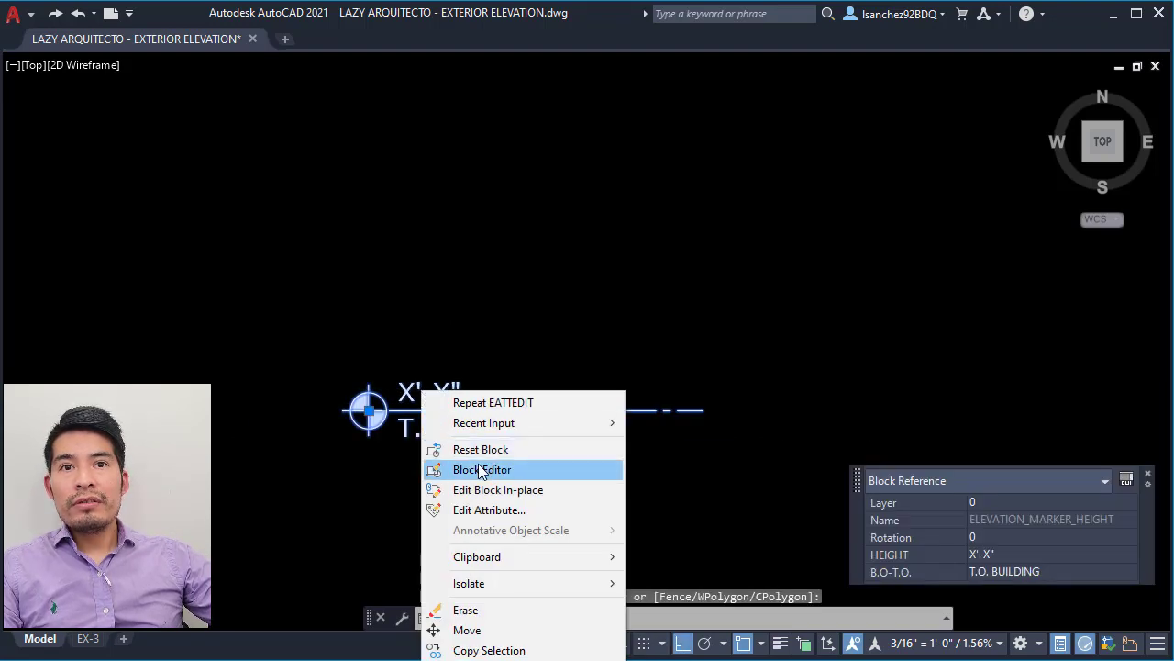
click(478, 463)
middle_drag(467, 464, 501, 491)
scroll(609, 493, down, 2)
key(Escape)
key(Escape)
key(Escape)
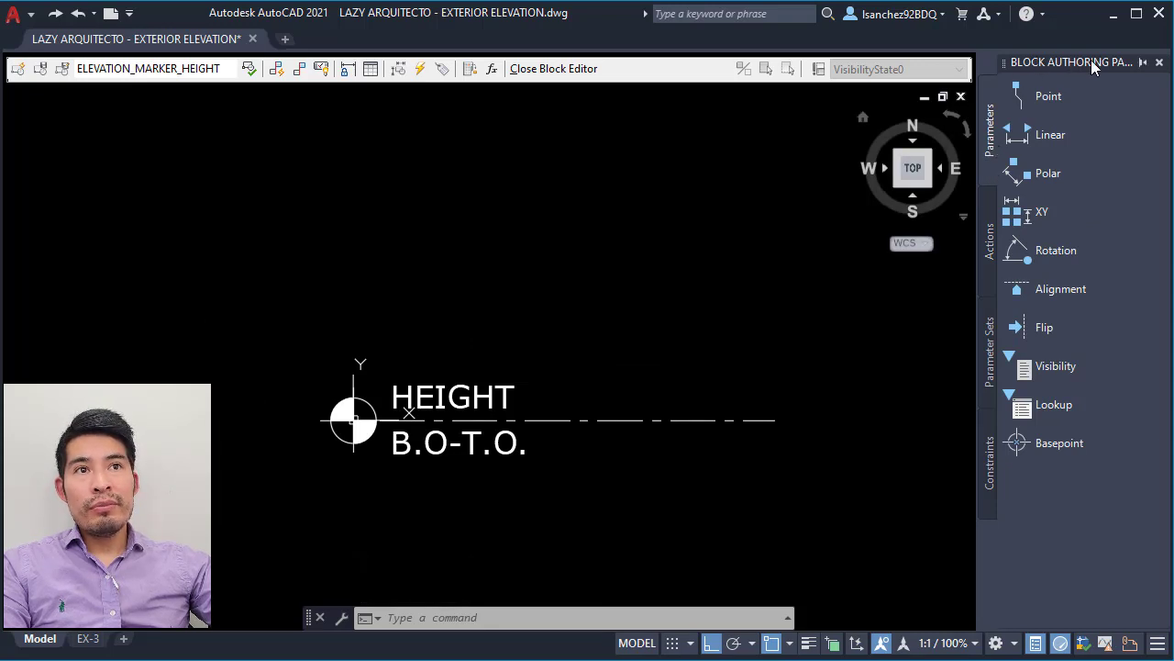
Close the block authoring palette and restore the ribbon with RIBBON.
click(1160, 64)
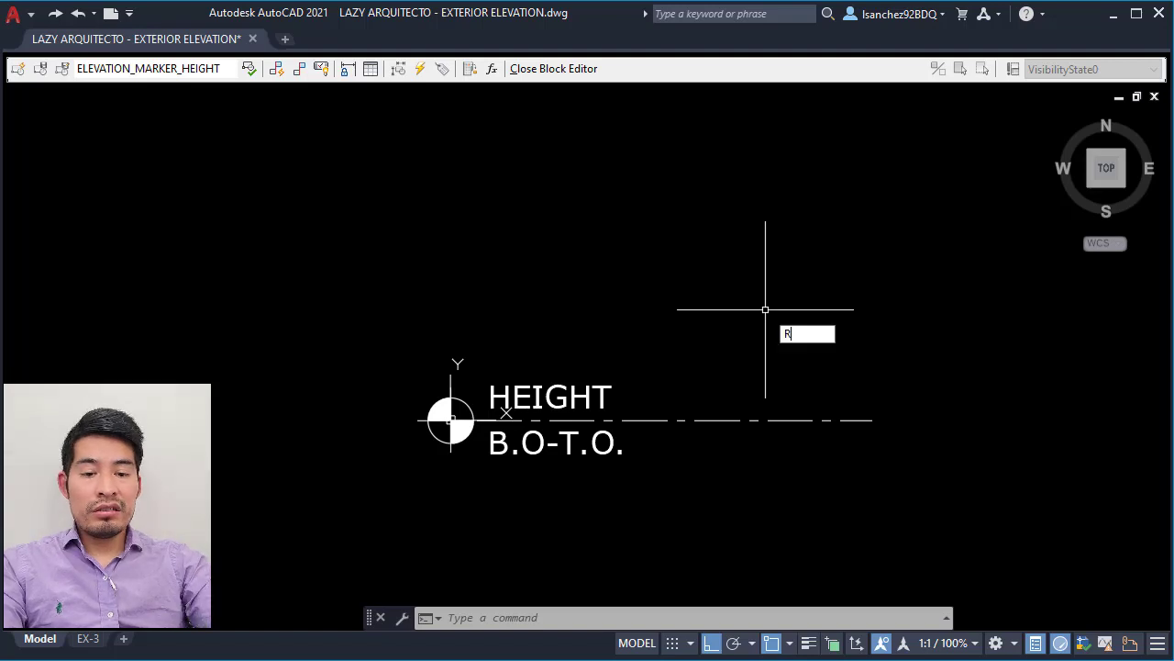
text(IBBO)
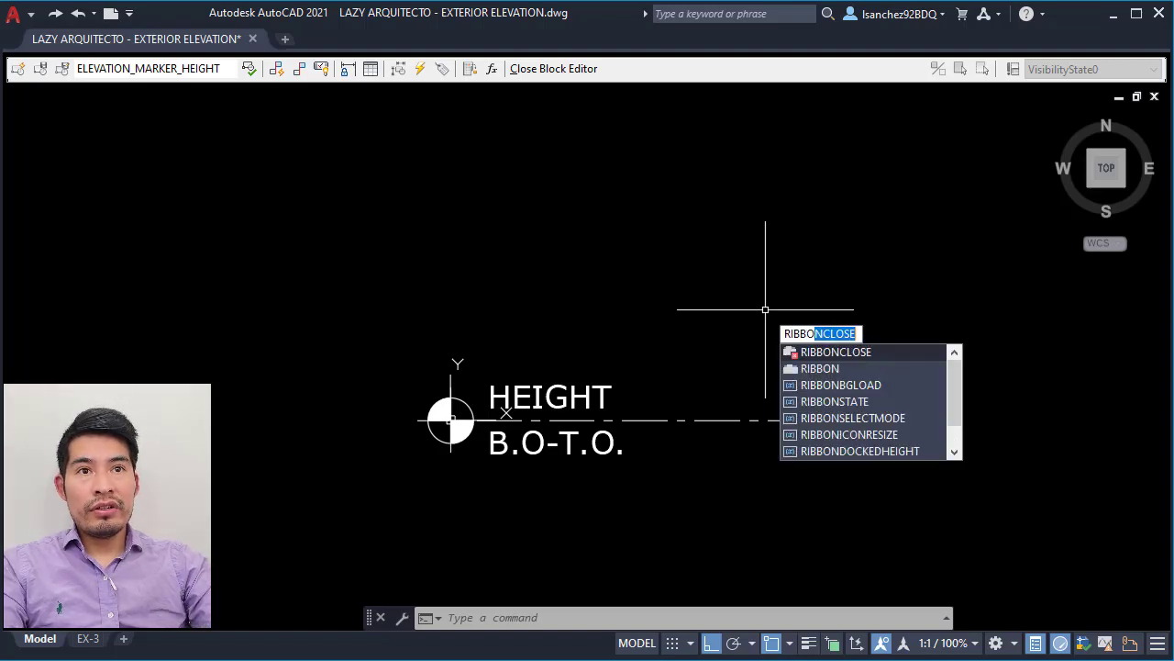
key(Return)
key(Escape)
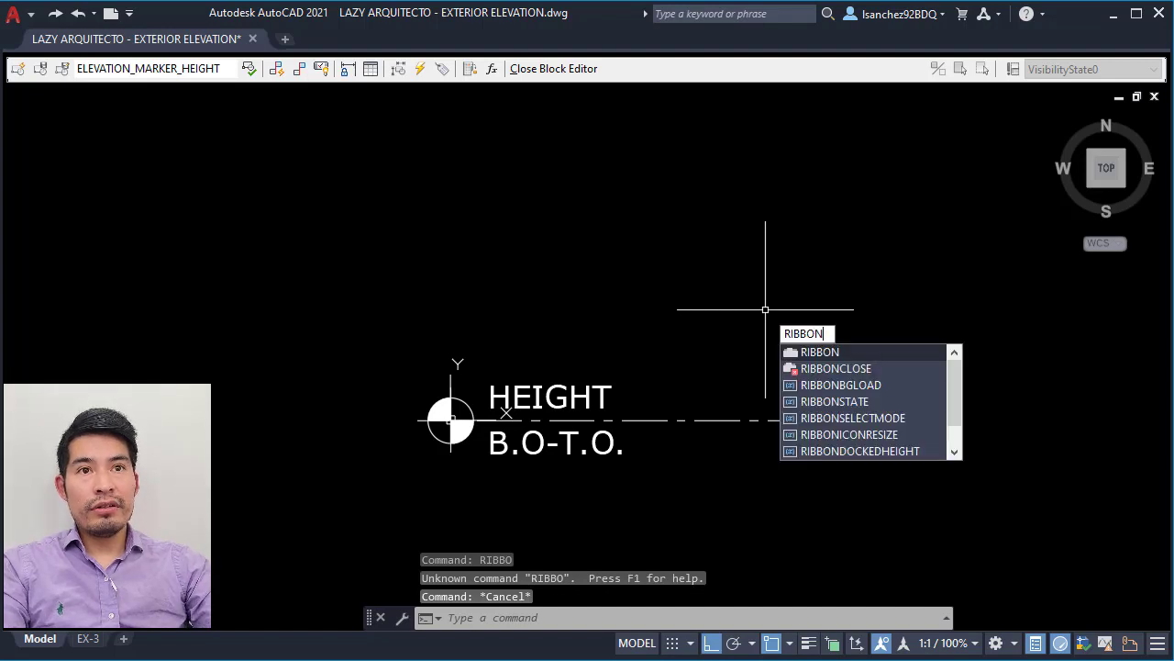
key(Return)
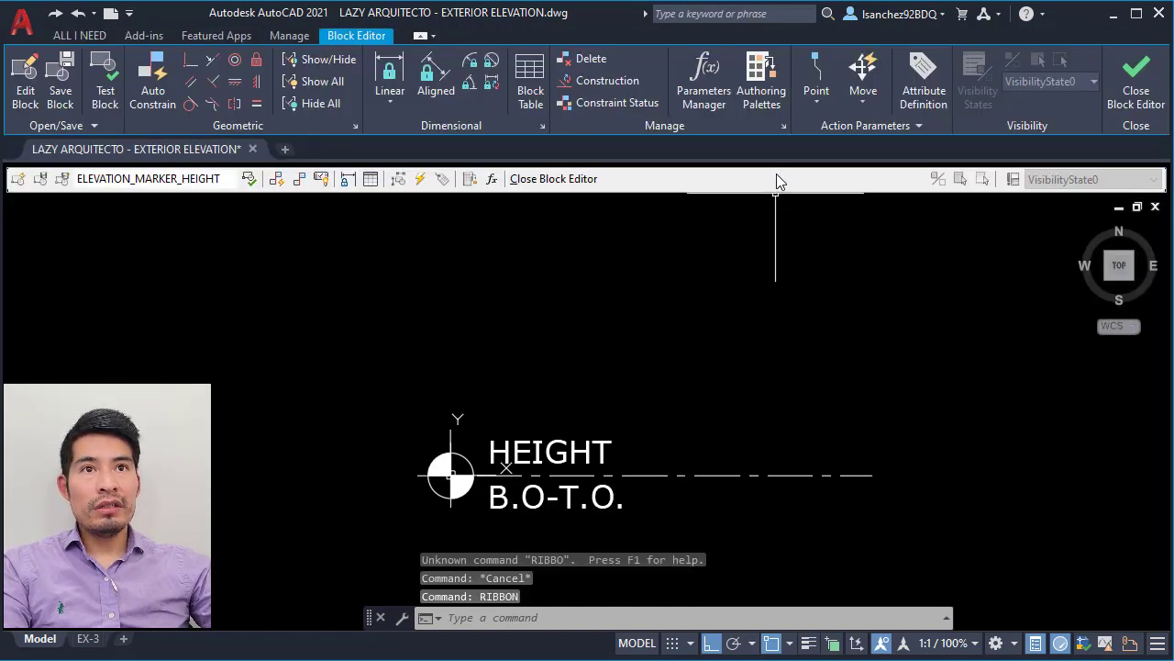
Add linear parameter Distance1 from the marker's left end to the dash-dot line's right end, label above.
click(760, 89)
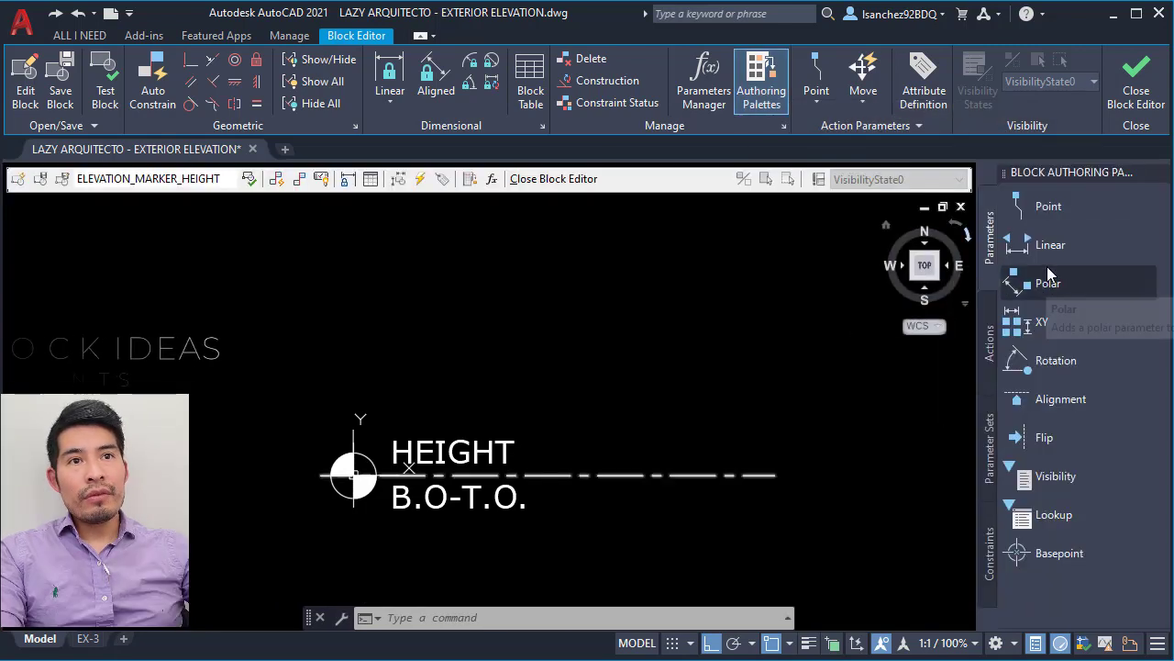
click(1021, 246)
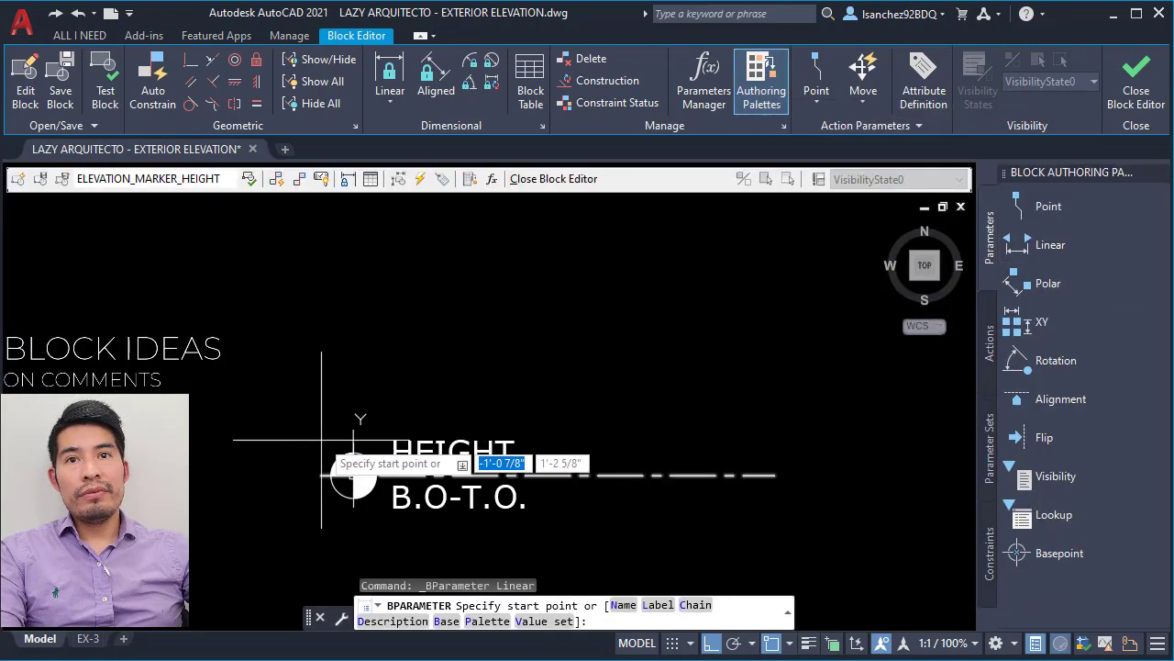
click(320, 474)
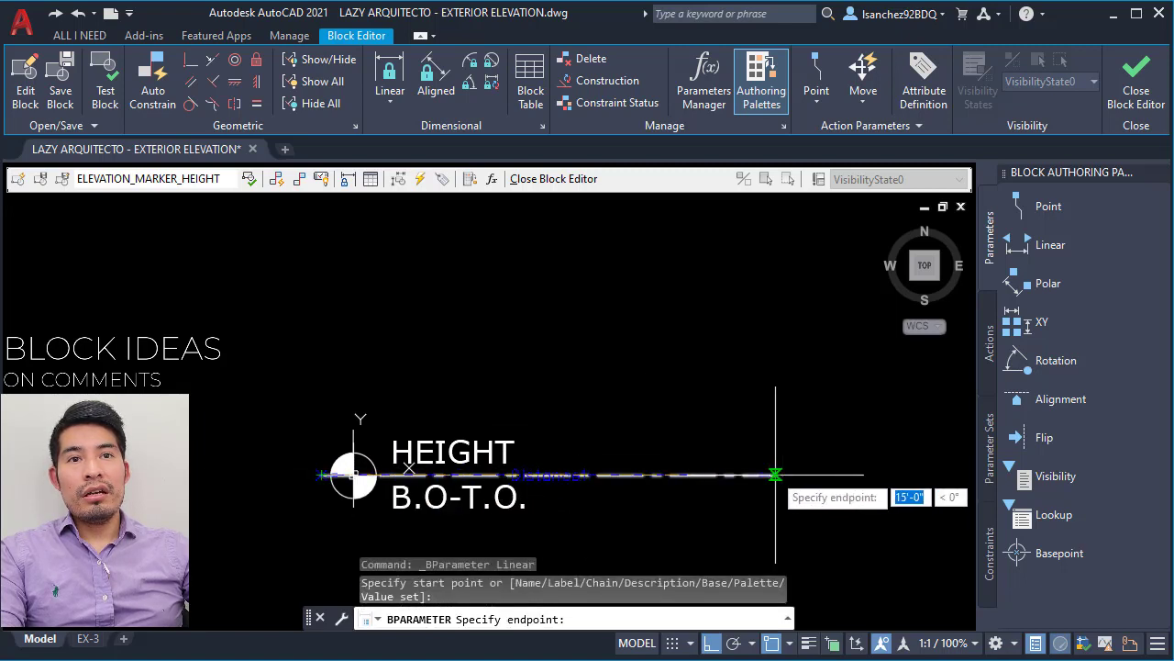
click(775, 474)
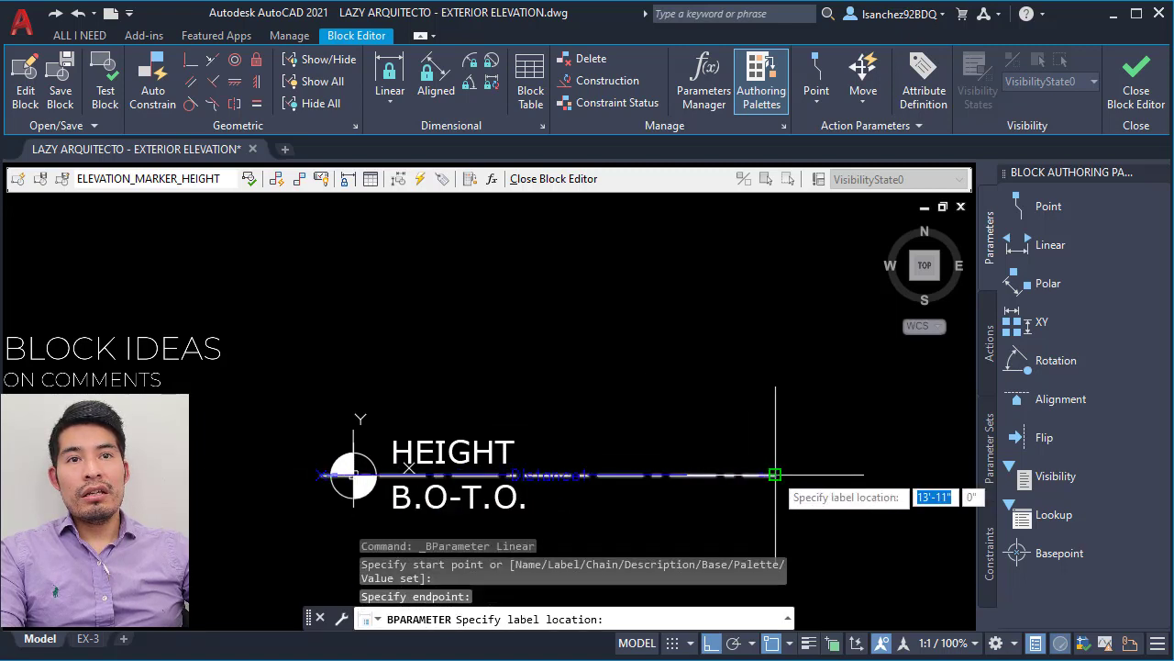
click(545, 375)
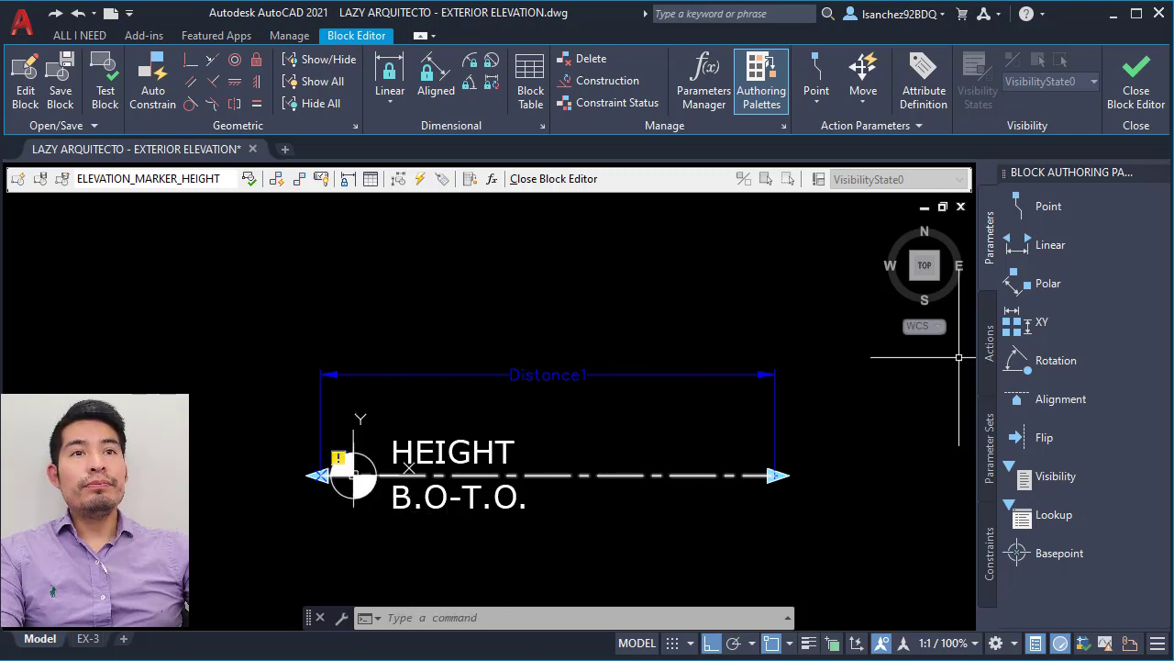
click(989, 342)
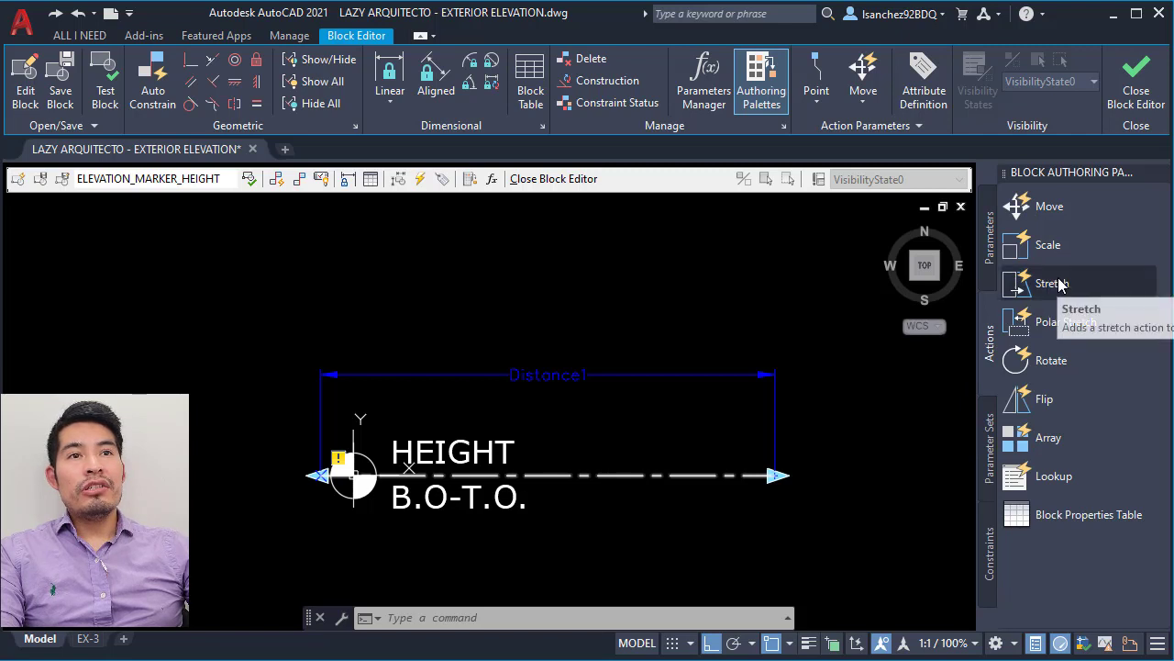
Add a Stretch action on Distance1's right point, framing and selecting the right arrow and line end.
click(1090, 284)
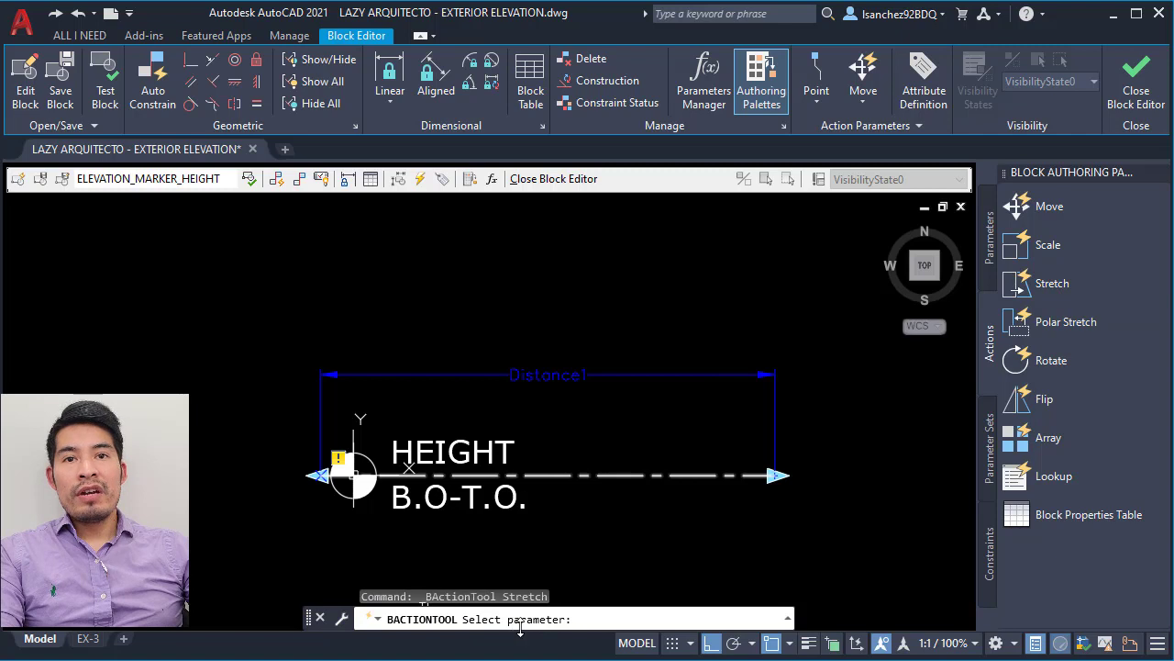
click(564, 377)
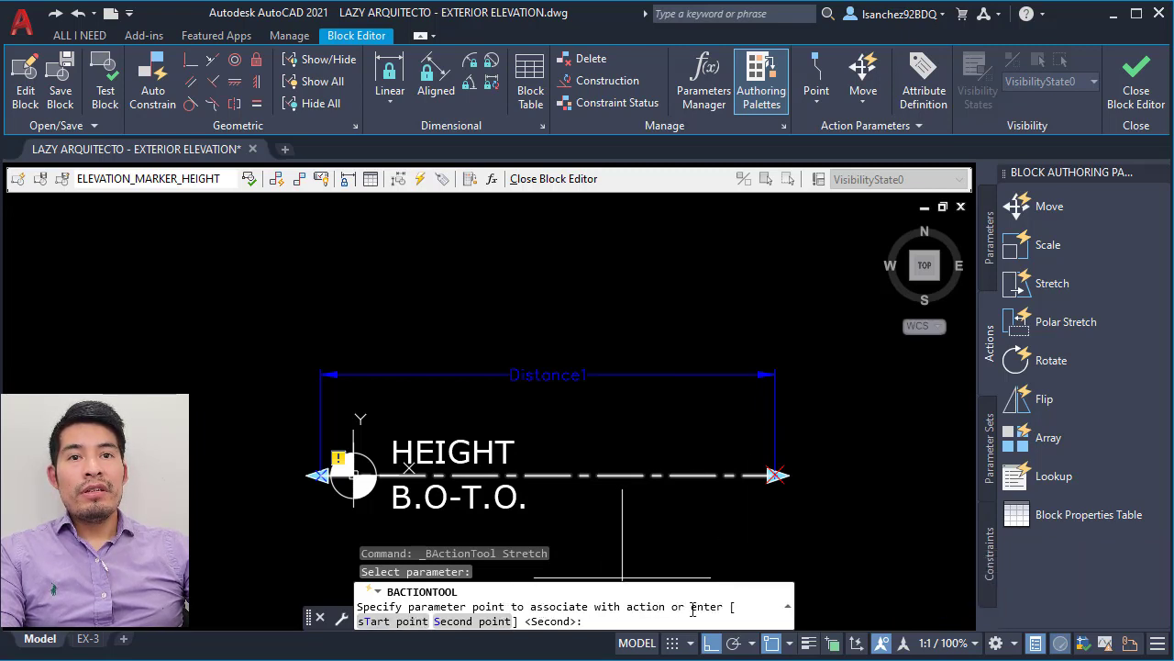
click(776, 474)
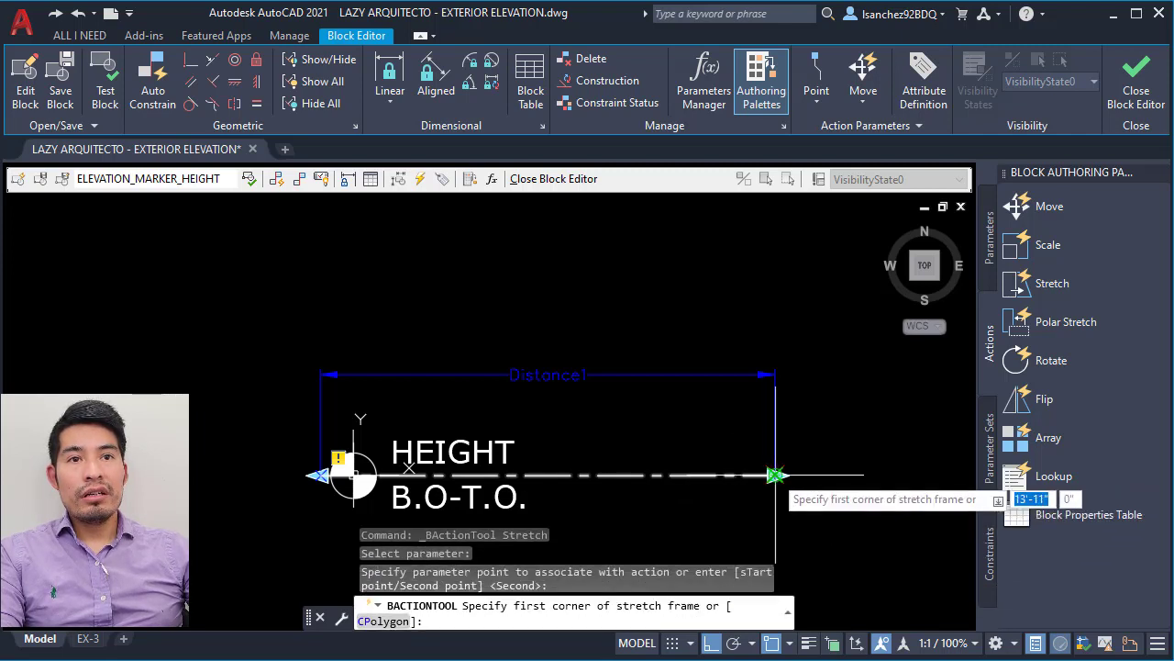
click(845, 542)
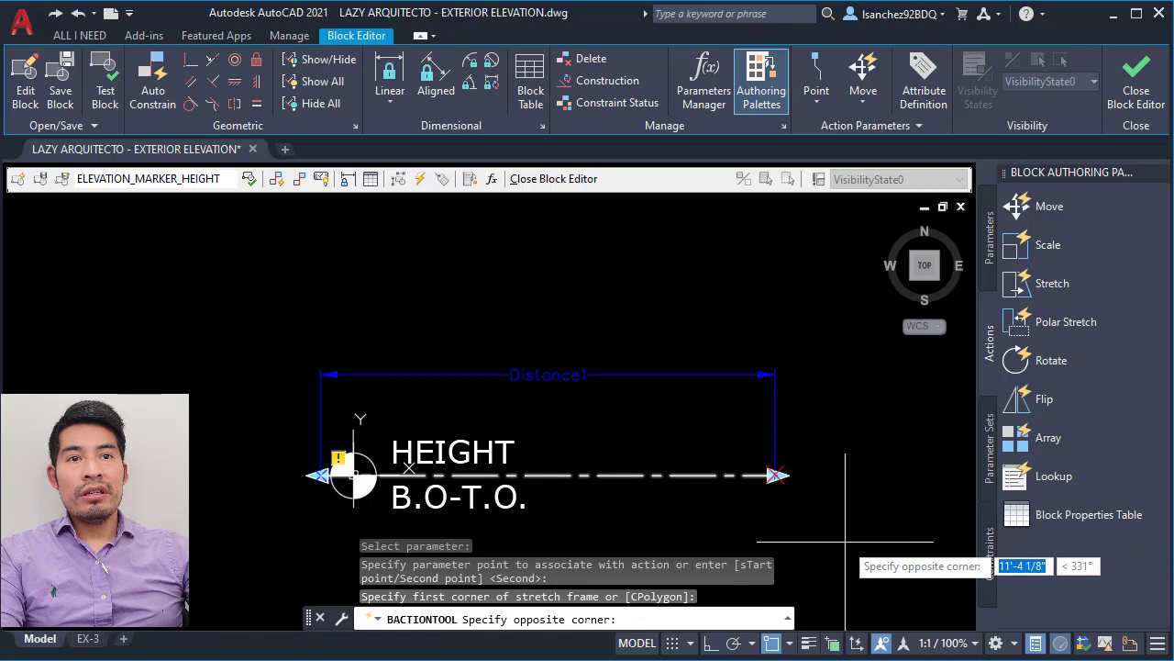
click(665, 305)
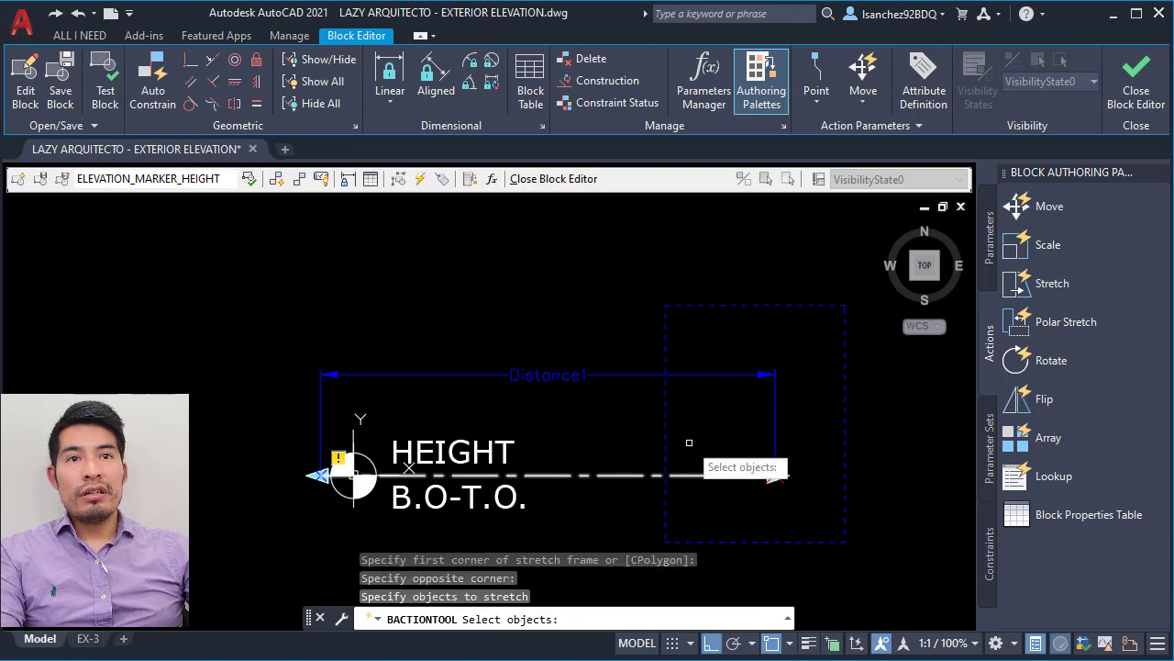
click(818, 503)
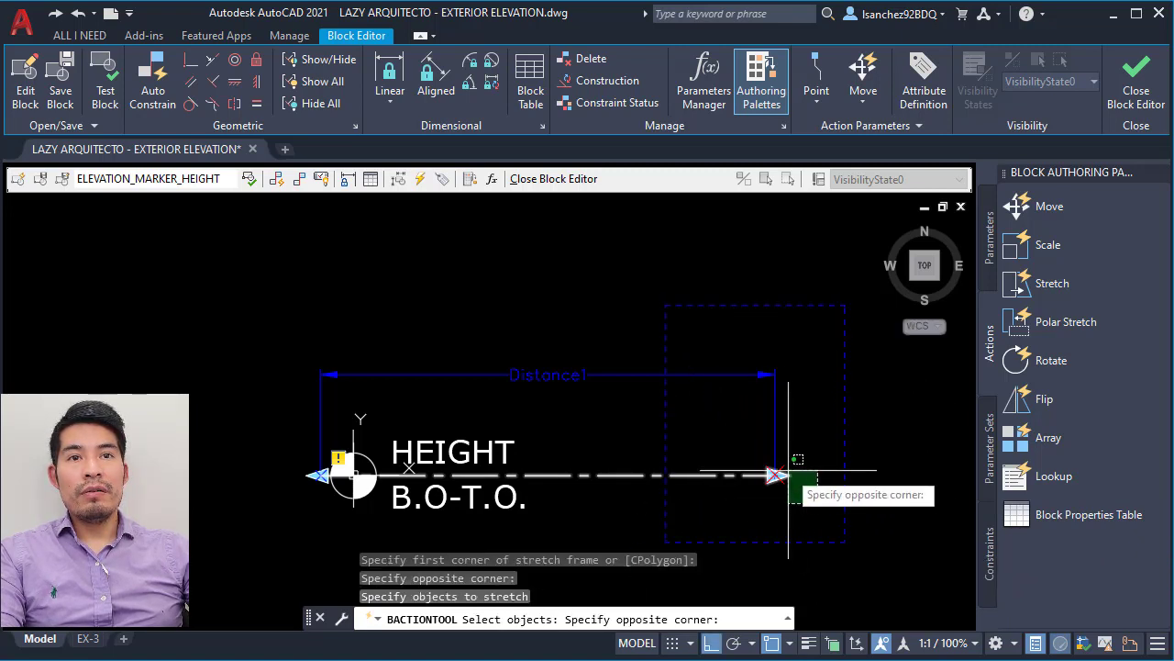
click(721, 343)
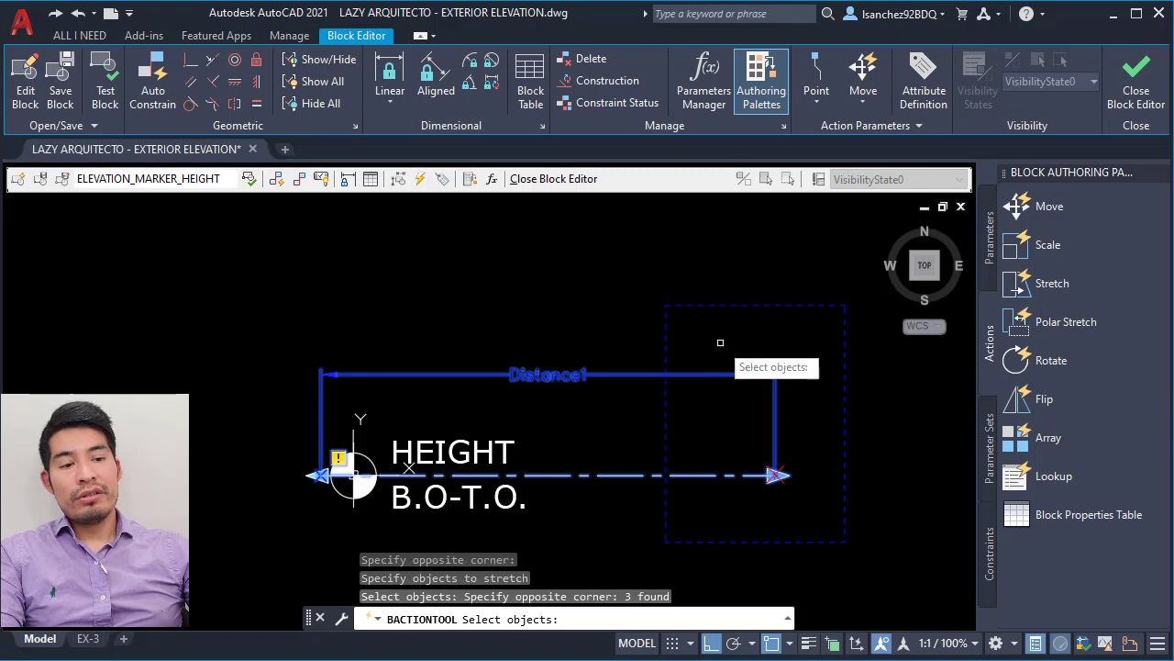
key(Return)
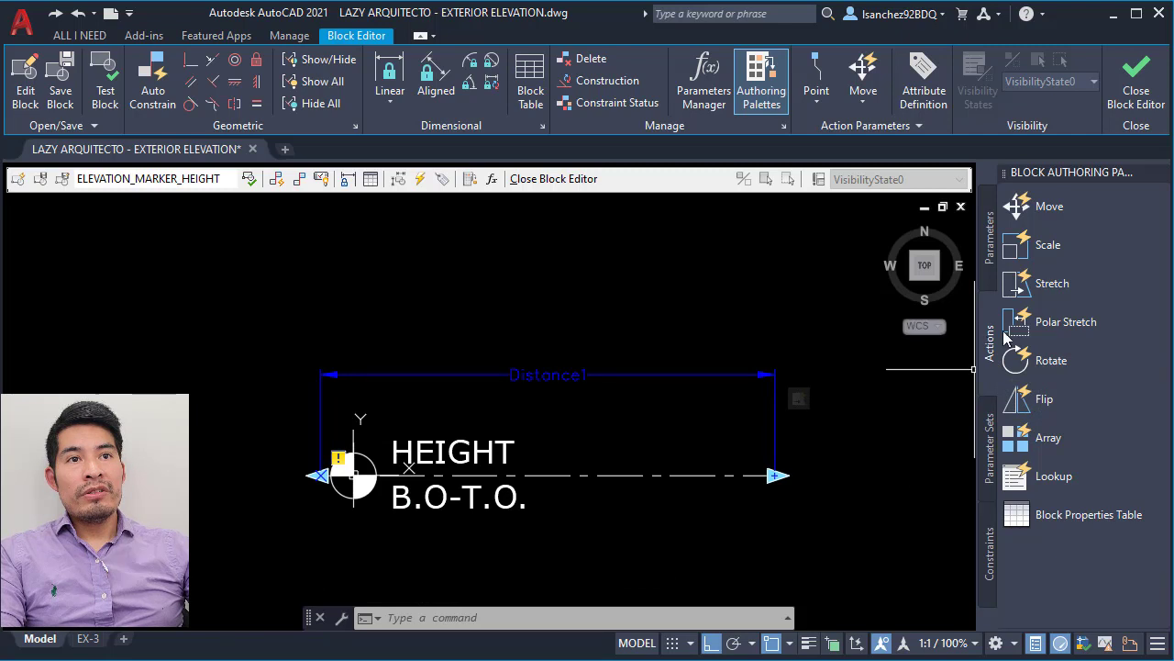
click(1051, 286)
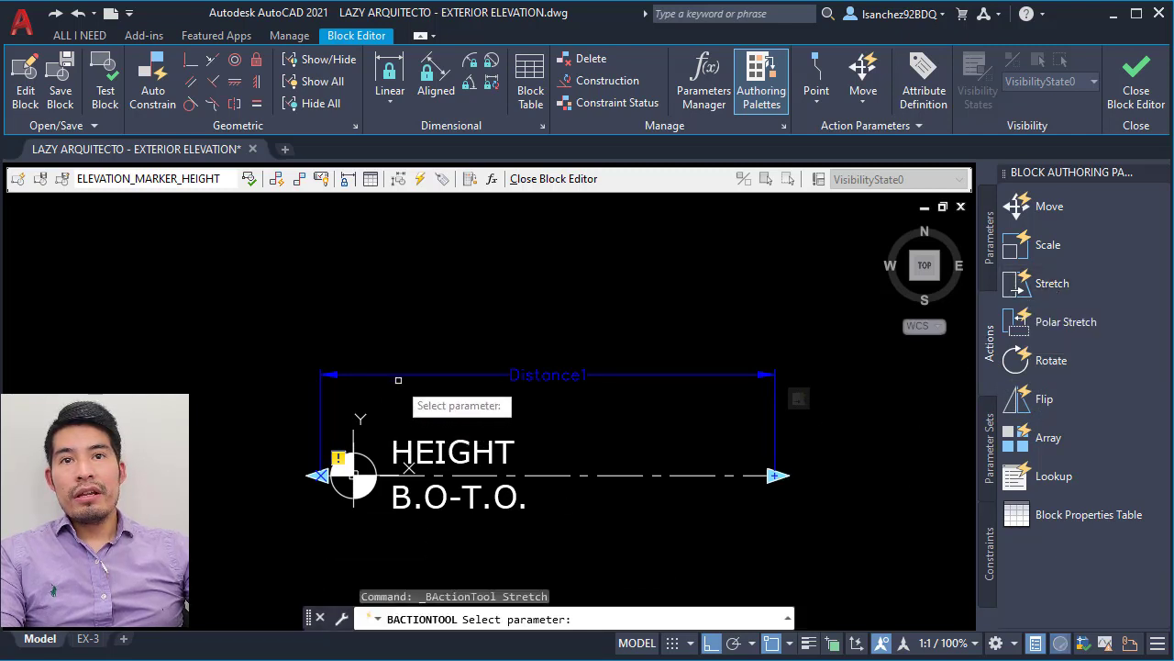
Add a Stretch action on Distance1's left point covering the left arrow and line end.
click(394, 376)
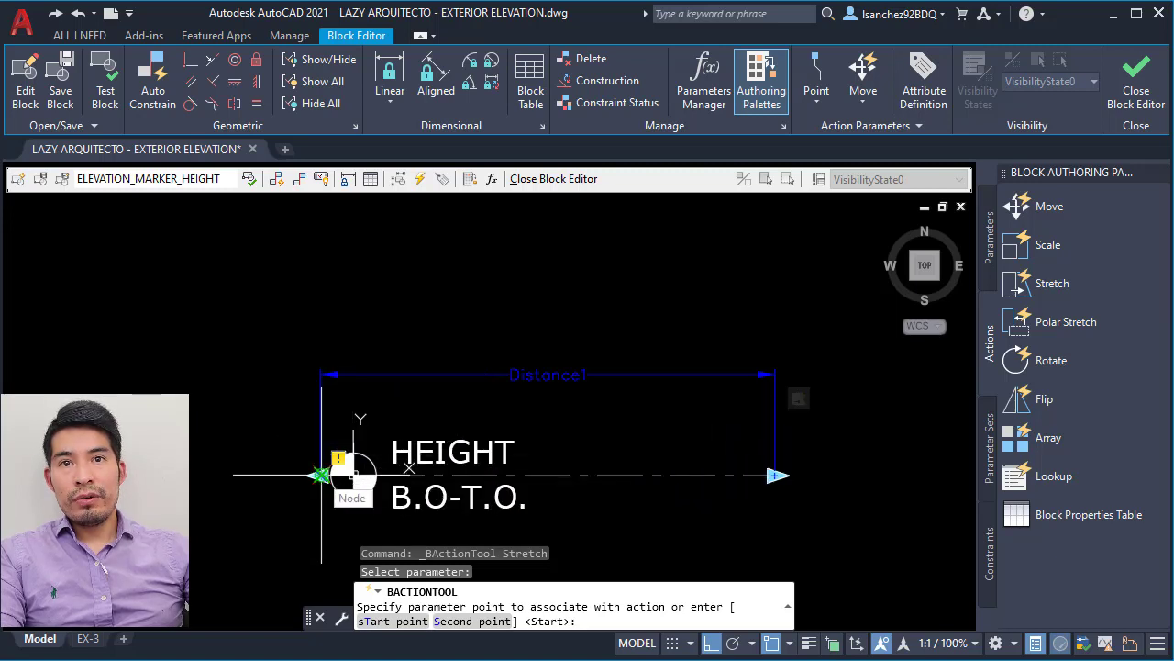
click(321, 475)
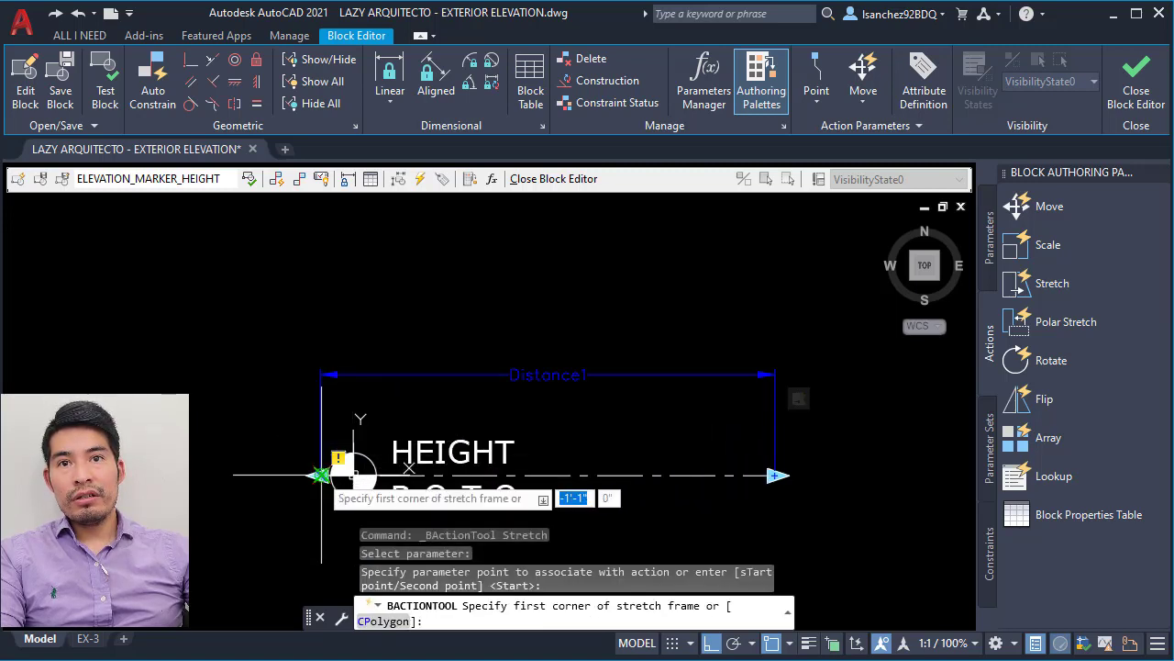
middle_drag(534, 518, 561, 475)
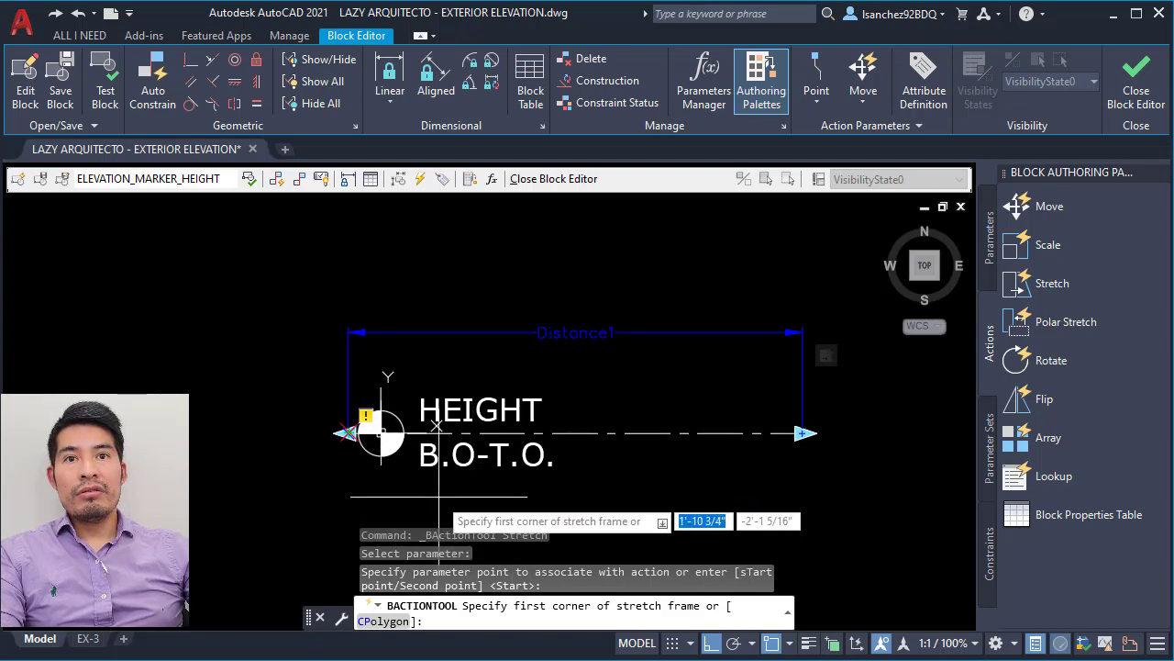
scroll(425, 497, up, 6)
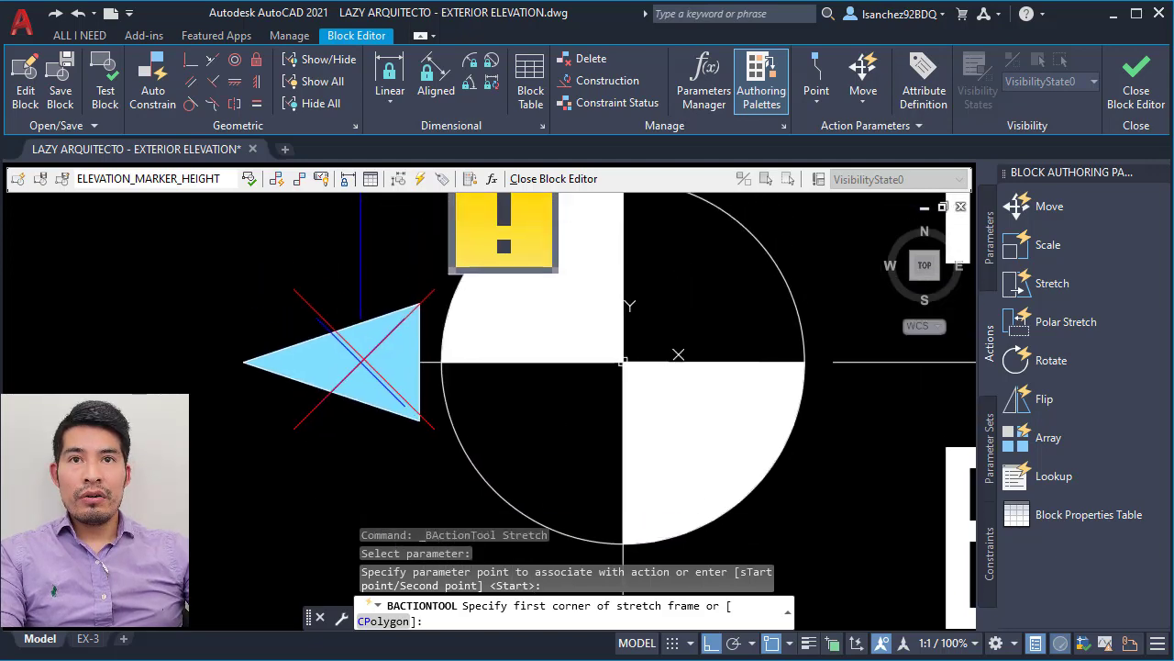
click(434, 487)
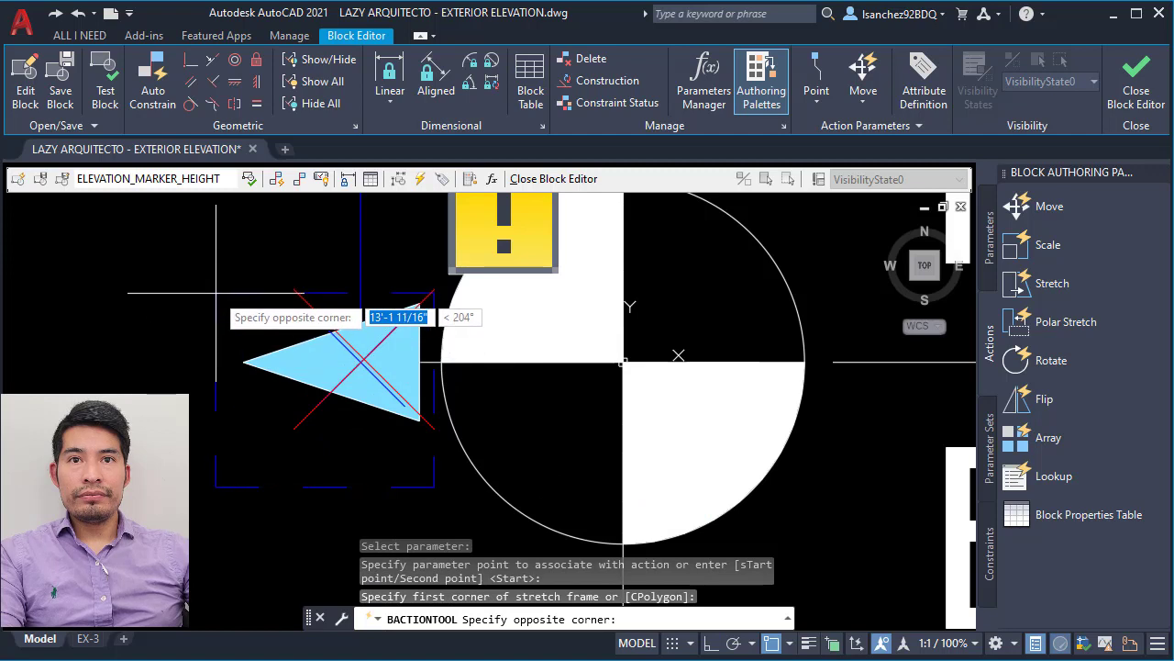
click(167, 225)
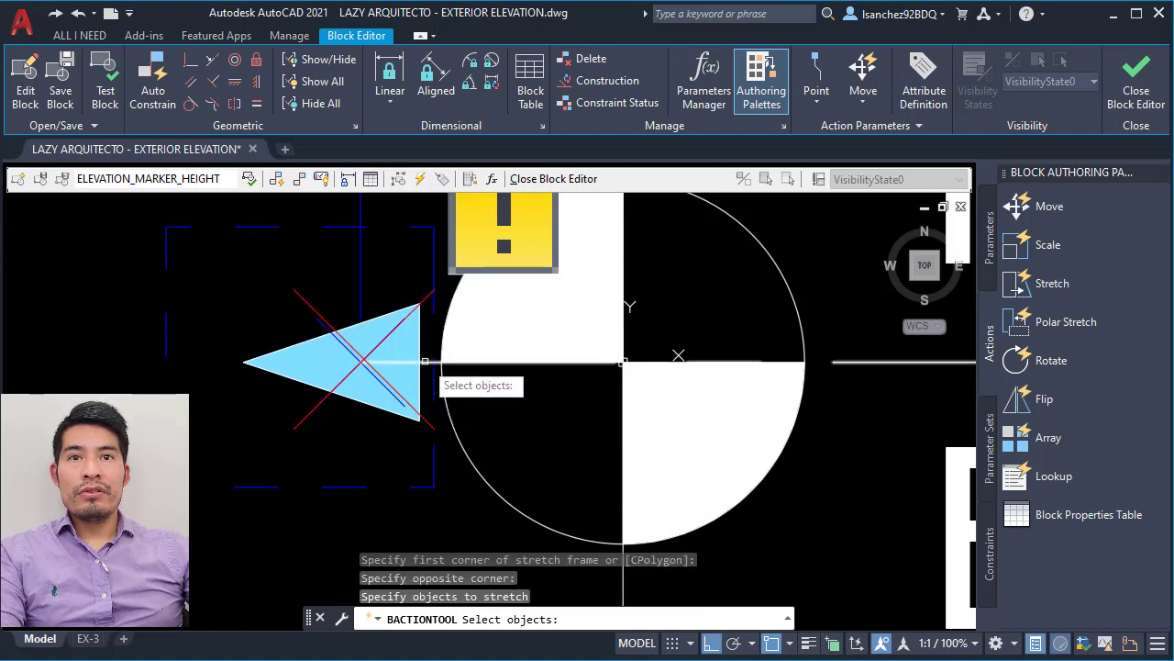
scroll(423, 406, up, 4)
click(420, 442)
scroll(418, 468, down, 7)
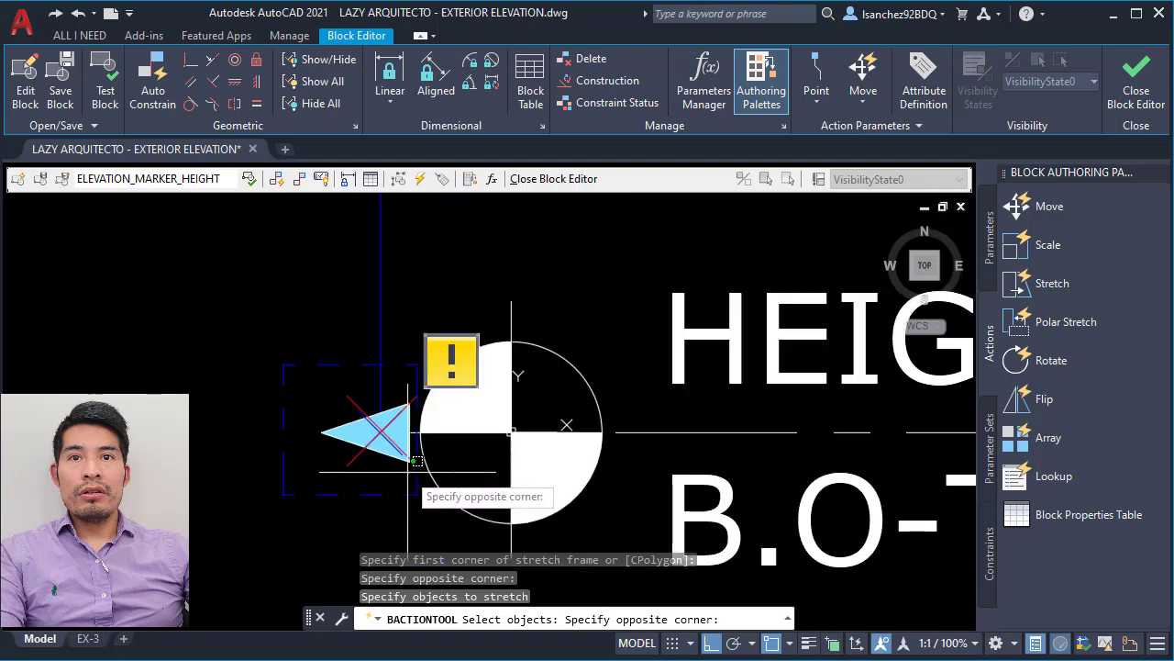
click(310, 408)
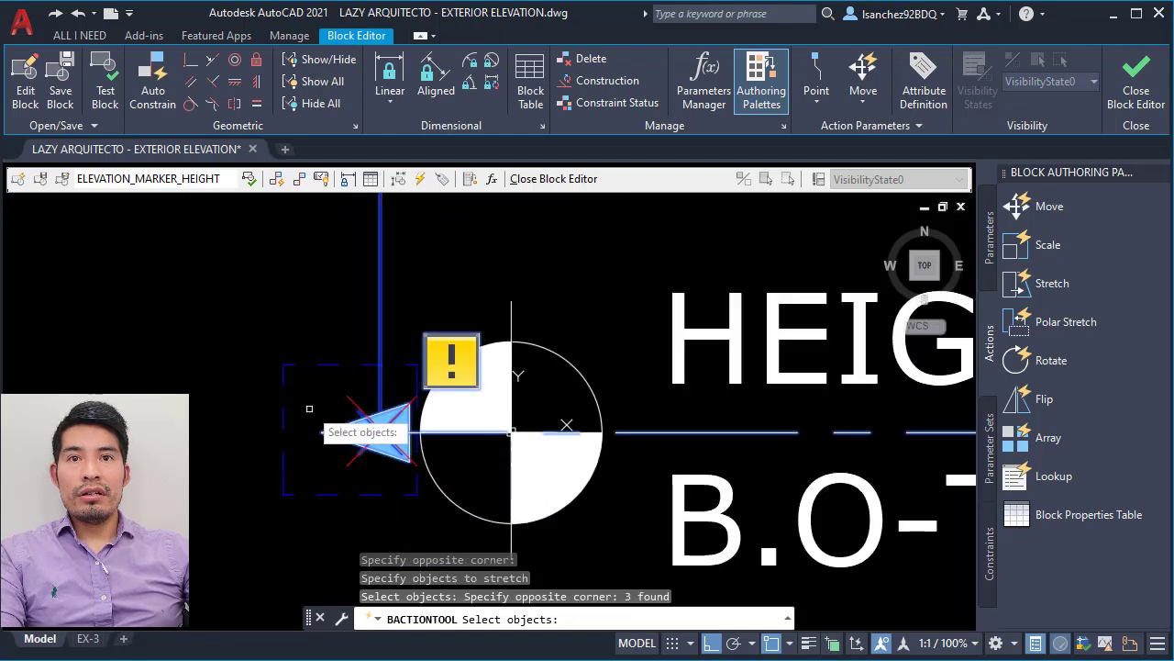
key(Return)
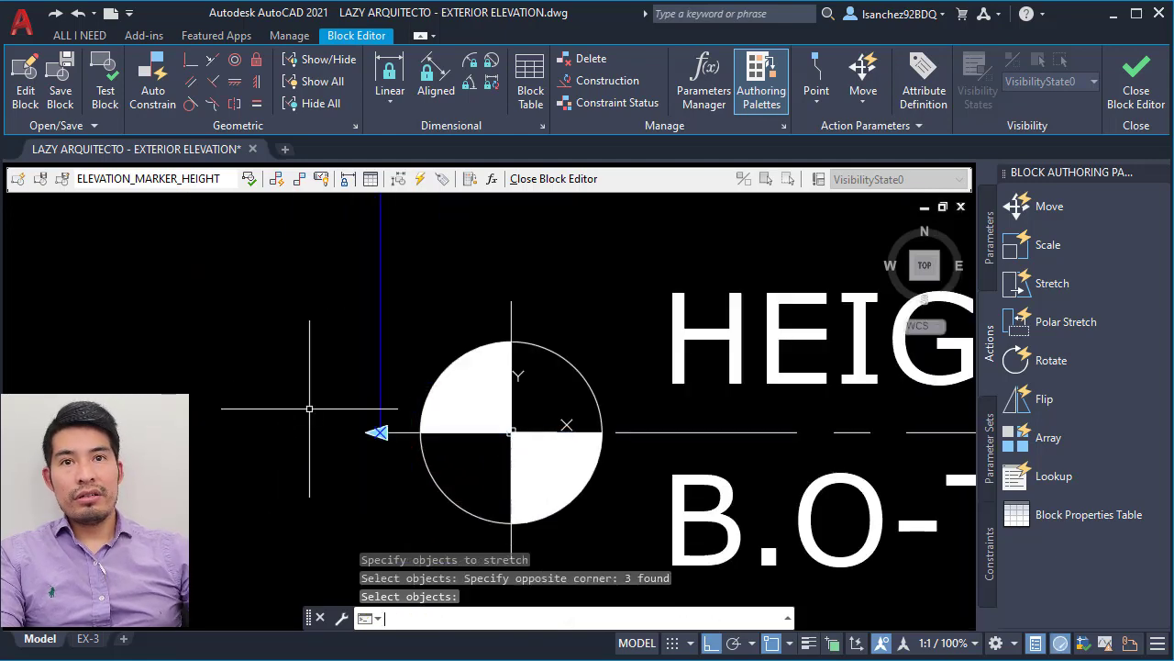
scroll(369, 421, down, 6)
middle_drag(596, 377, 599, 381)
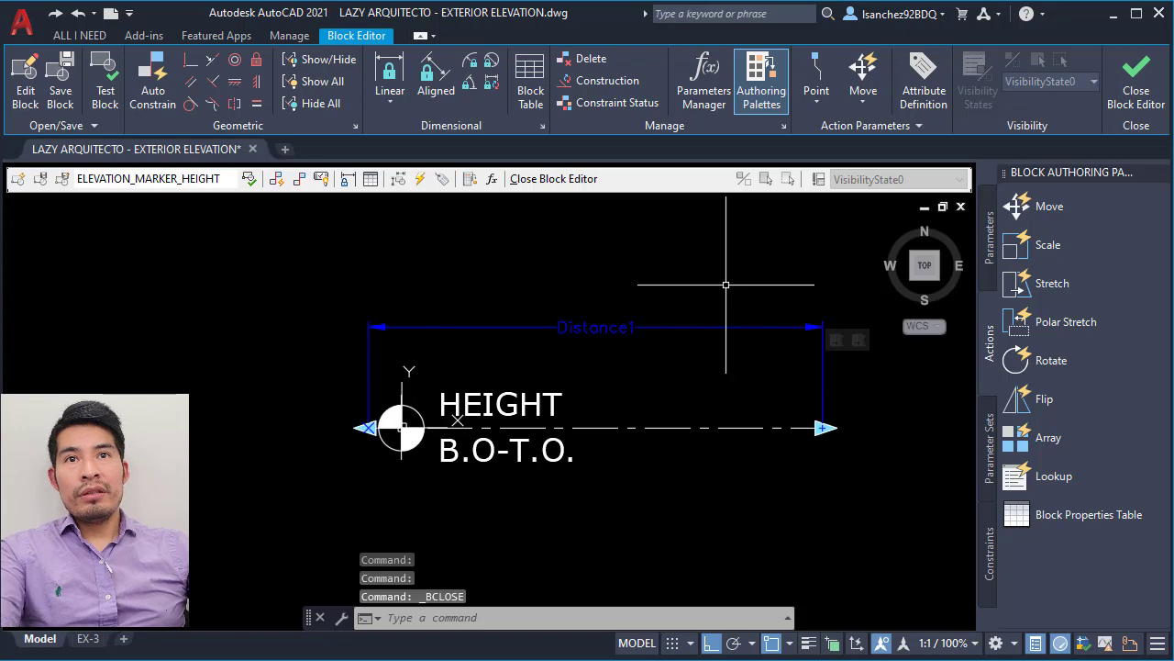
Open the block with BTESTBLOCK and test stretching both arrow ends, then undo the stretches.
text(TEST)
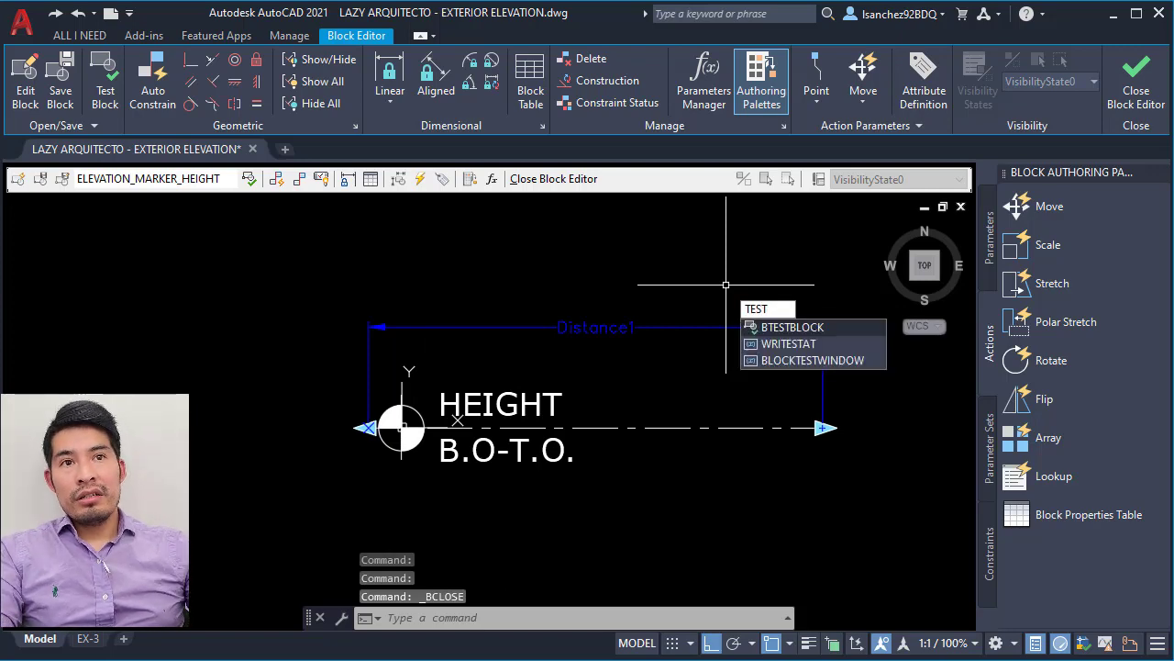
click(817, 337)
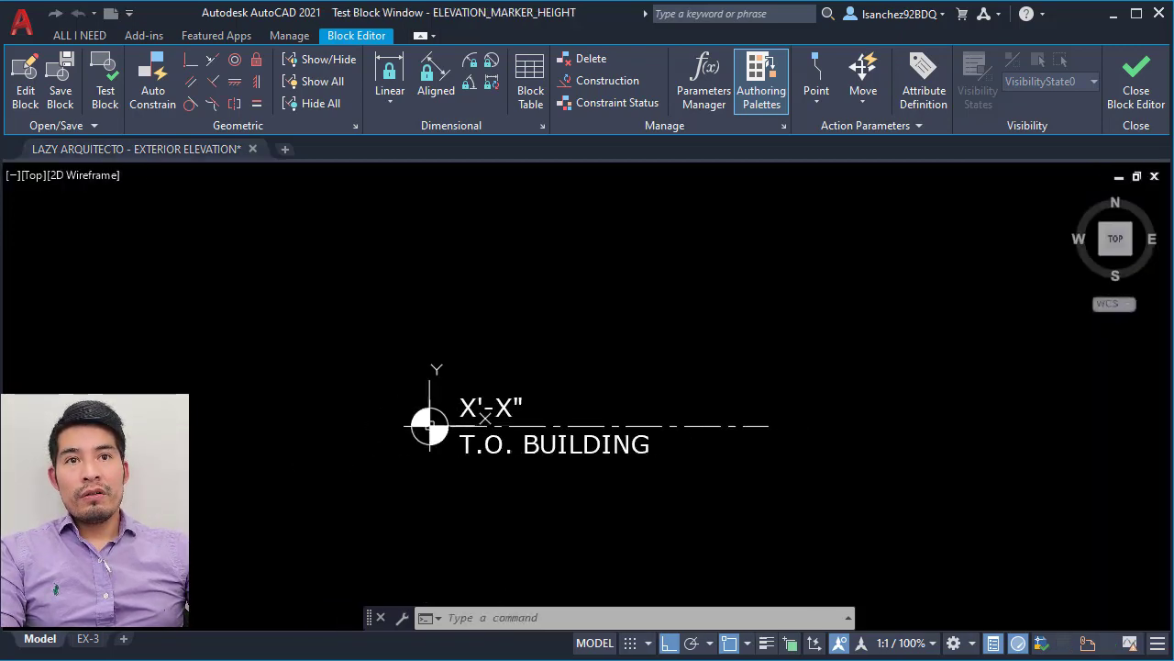
click(561, 425)
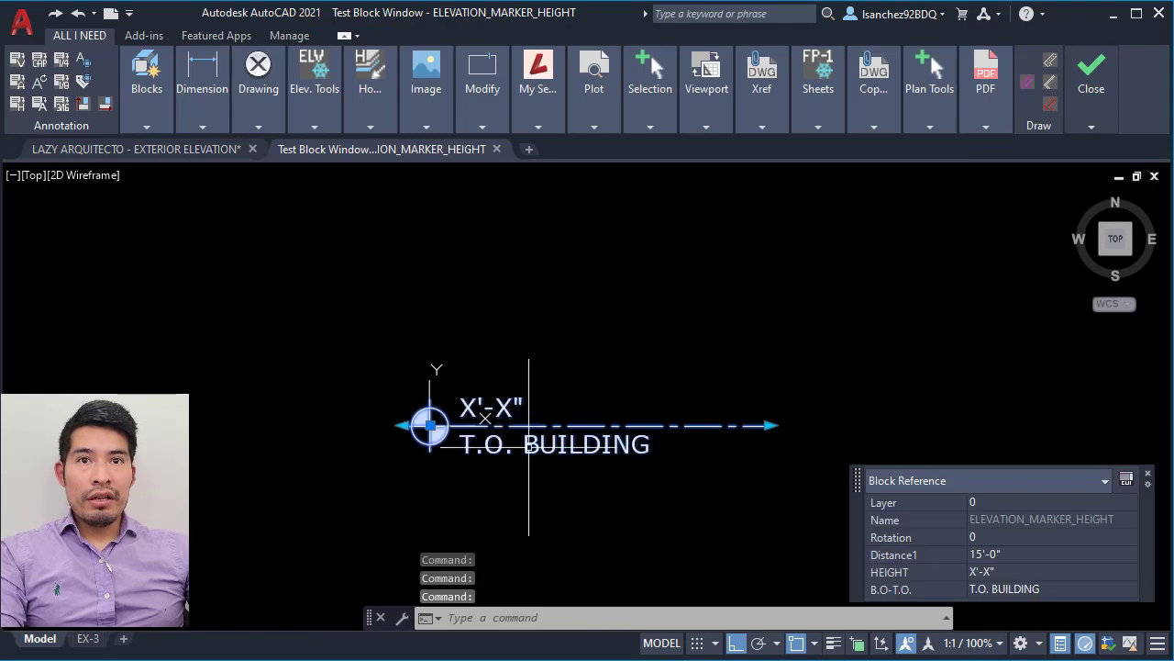
click(762, 424)
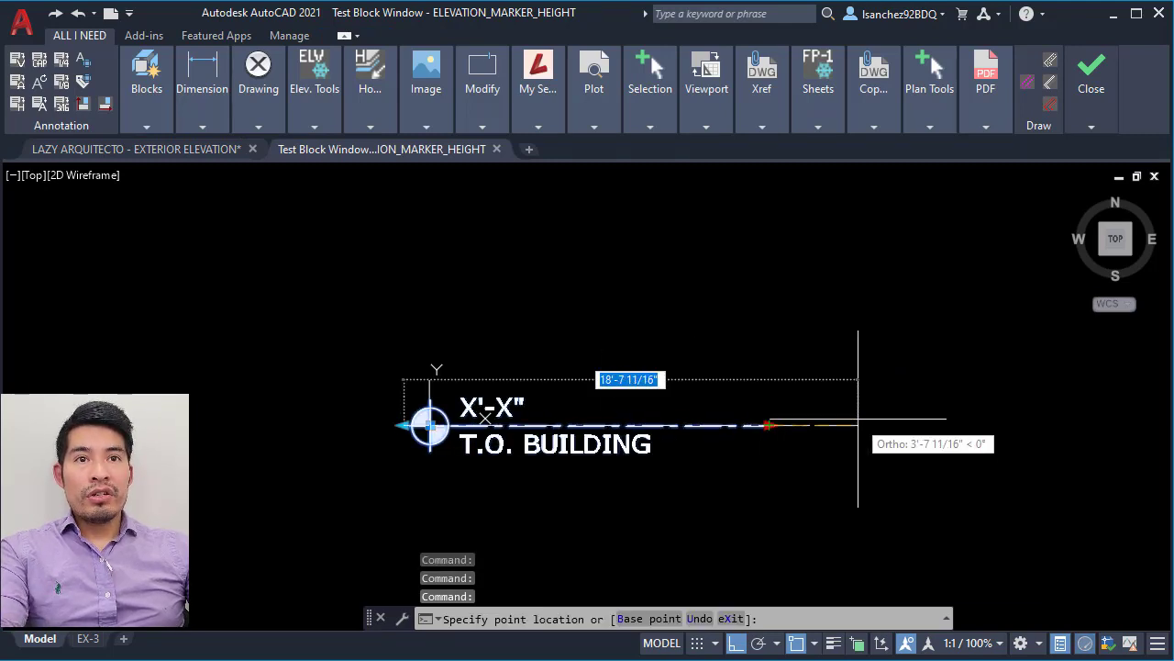
click(1012, 394)
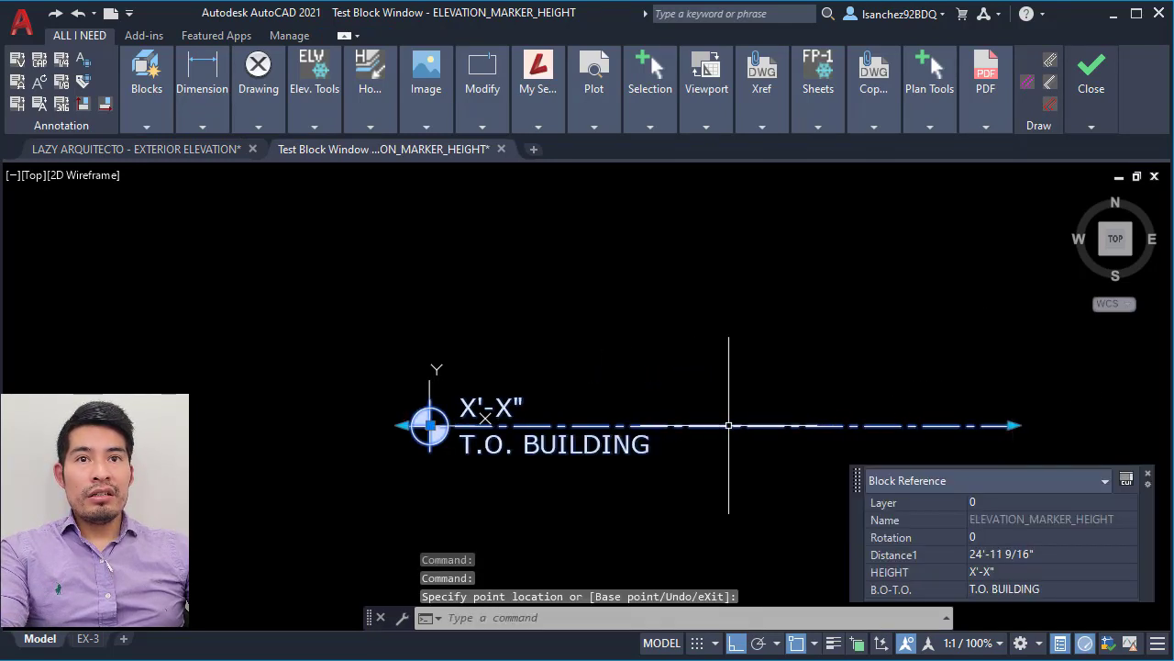
key(Escape)
click(541, 425)
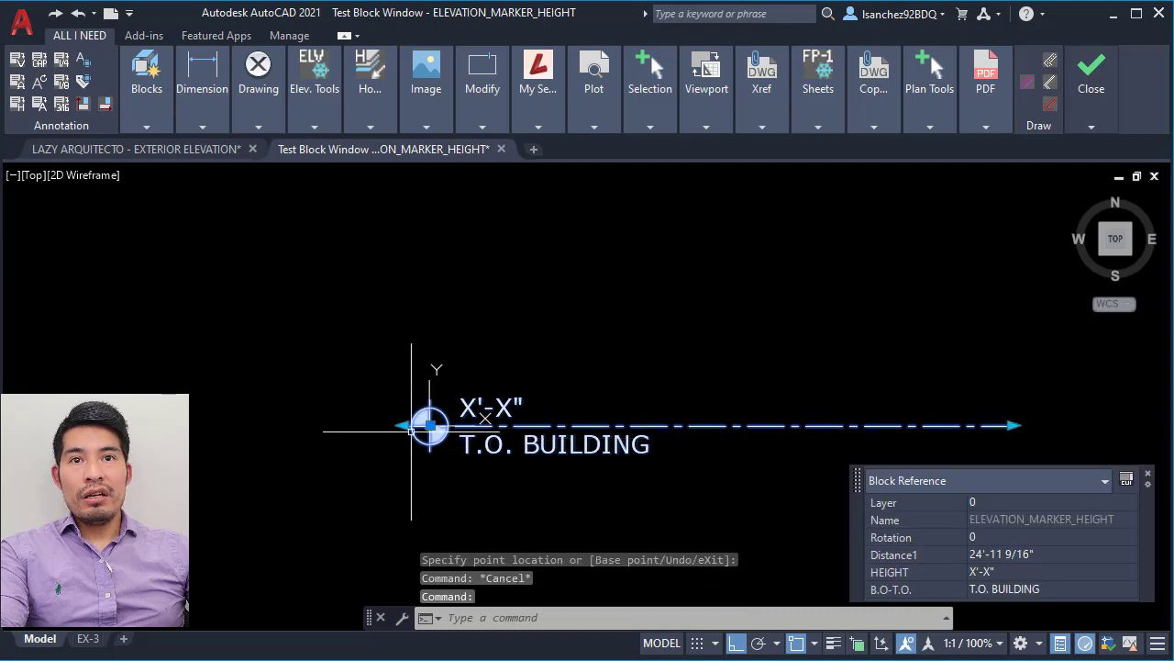
click(404, 425)
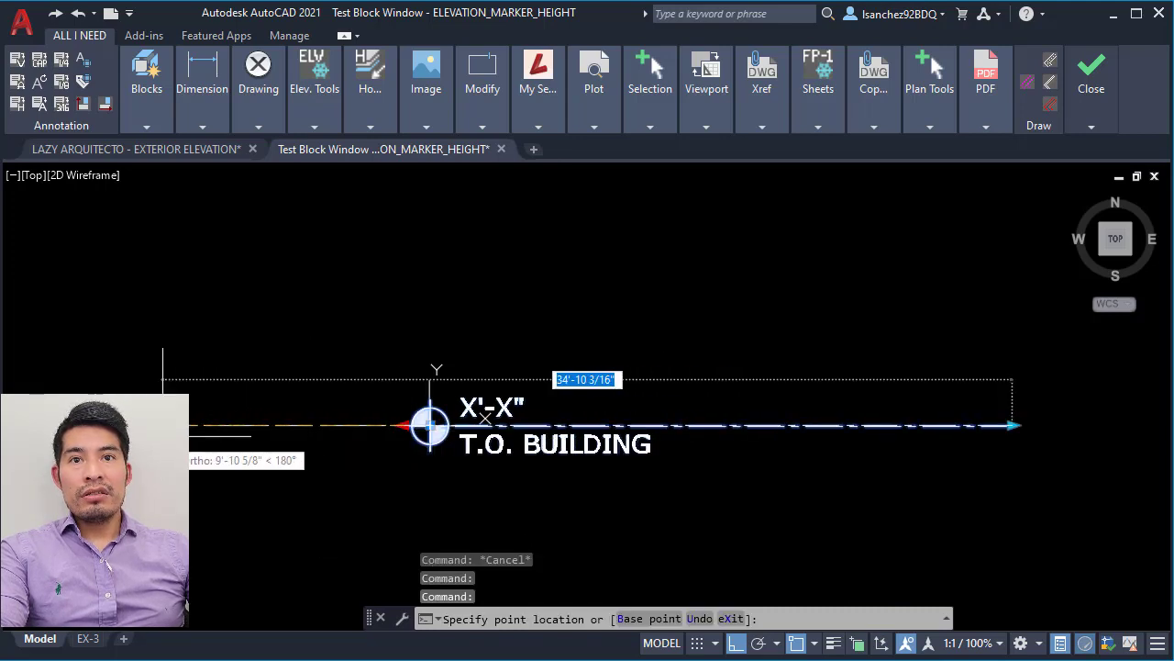
key(Escape)
key(Escape)
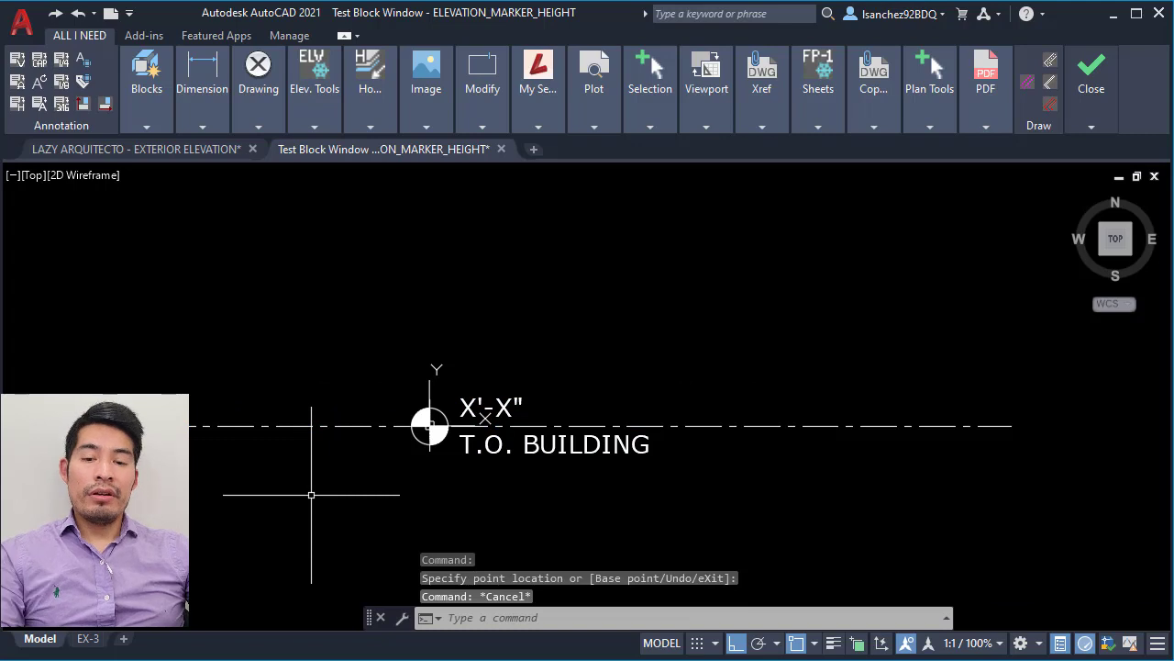
key(ctrl+z)
key(ctrl+z)
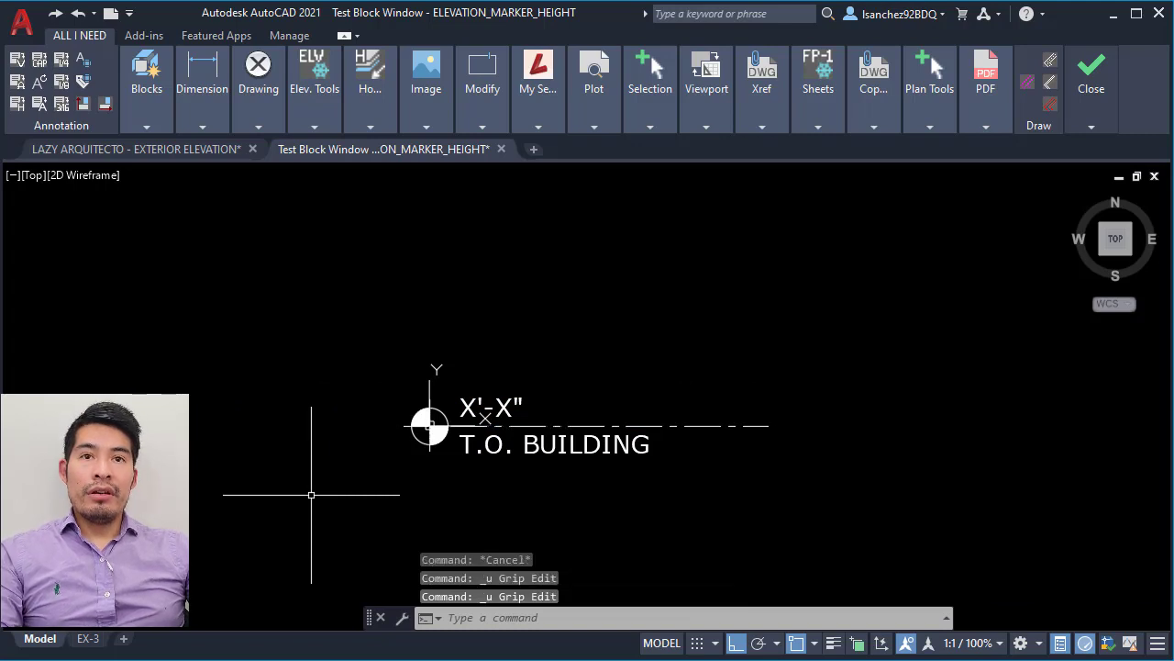
Mirror the test marker about a vertical line through its insertion point, erasing the original.
click(469, 442)
mouse_move(469, 444)
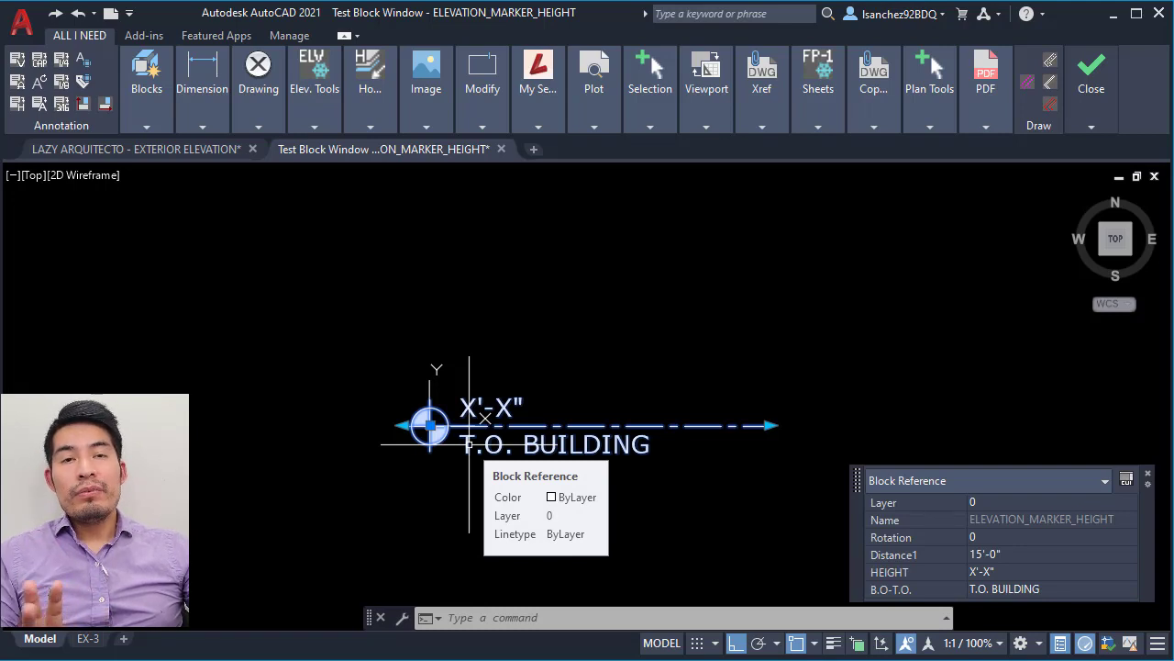
key(Escape)
click(543, 413)
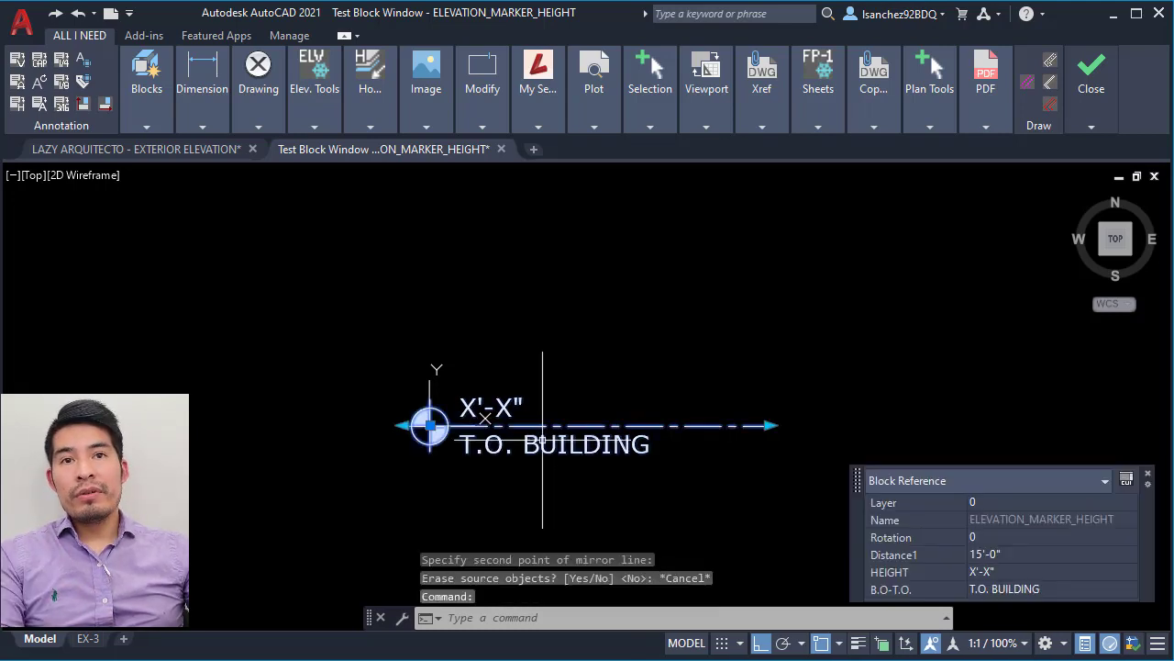
text(mirror)
key(Return)
click(429, 422)
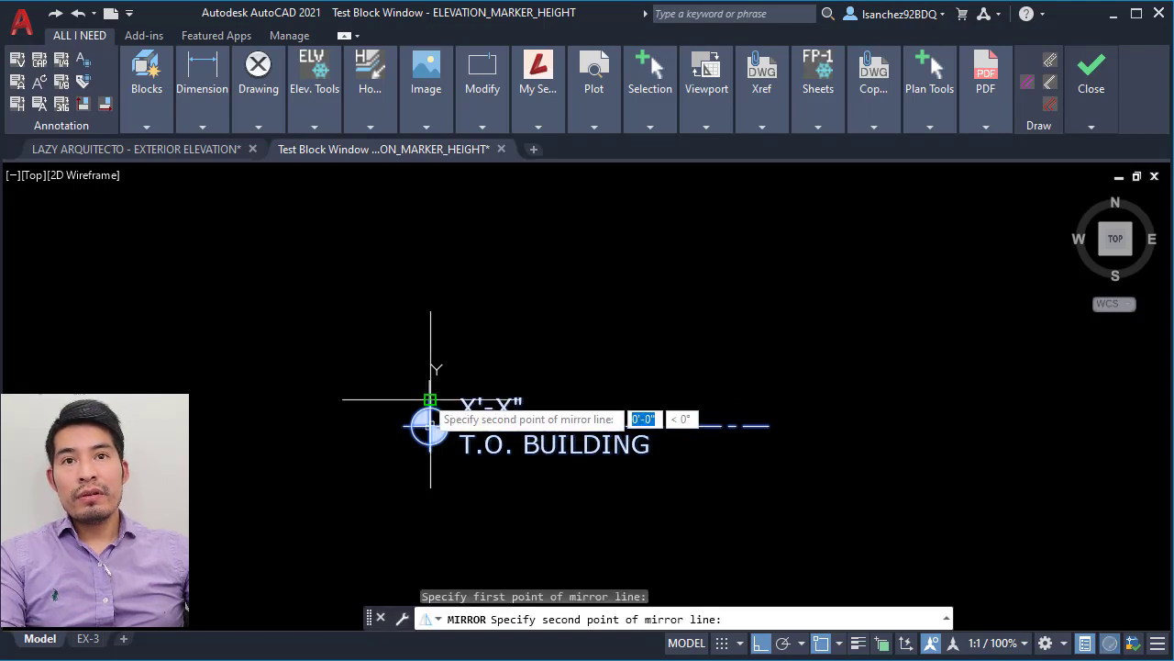
click(445, 274)
text(Y)
key(Return)
mouse_move(349, 344)
middle_down()
mouse_move(398, 372)
mouse_move(485, 364)
middle_up()
Change the B.O-T.O. attribute value to T.O. SOTREFRONT in the Enhanced Attribute Editor, then deselect.
double_click(520, 464)
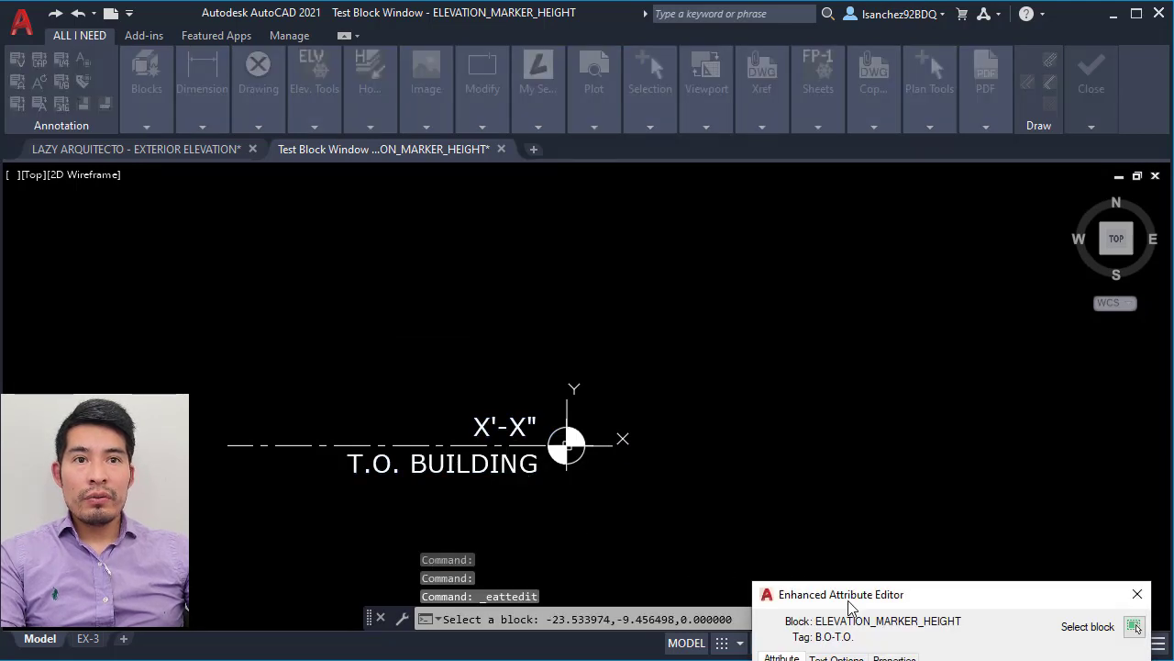
drag(840, 598, 581, 334)
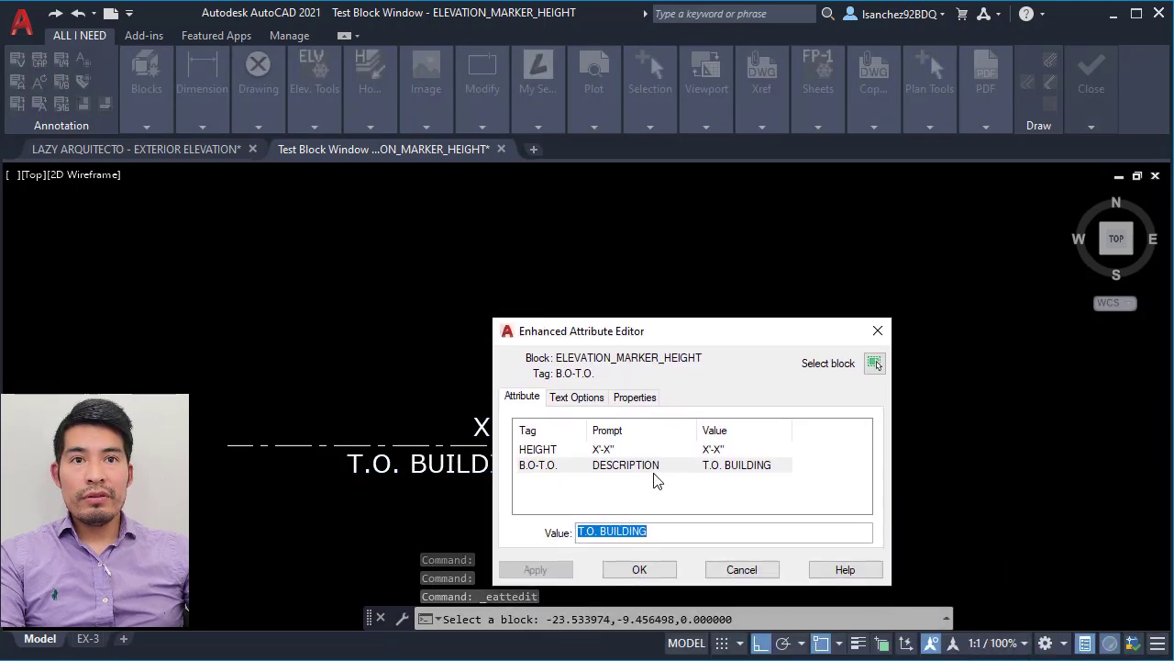
click(662, 535)
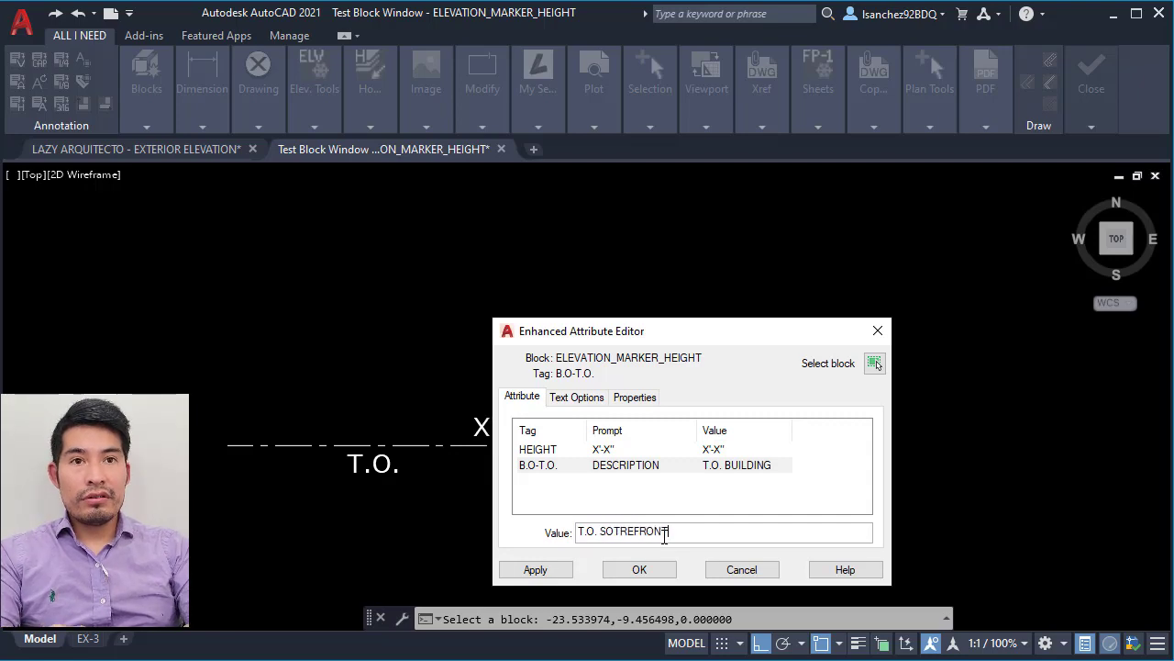
click(641, 570)
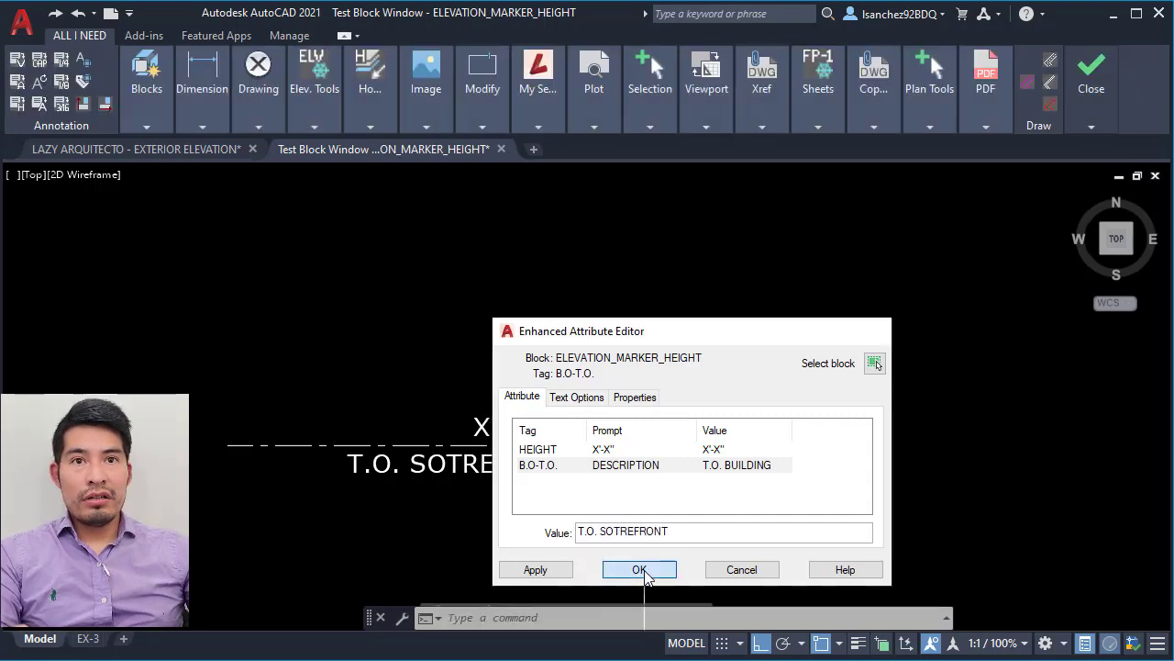
key(Escape)
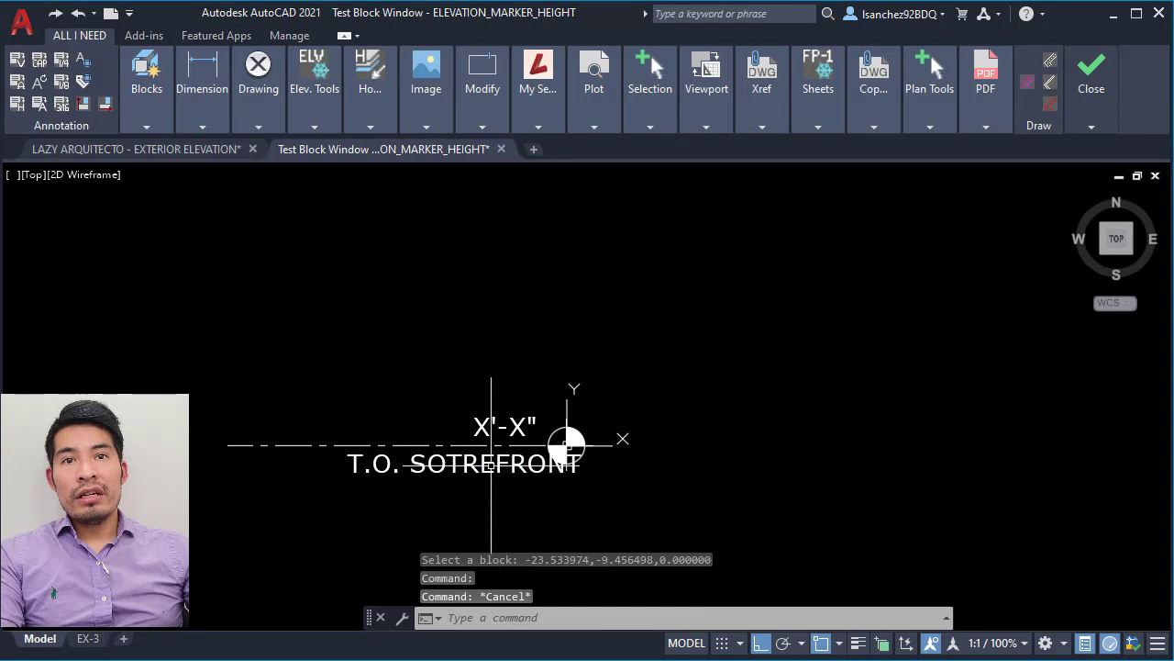
key(Escape)
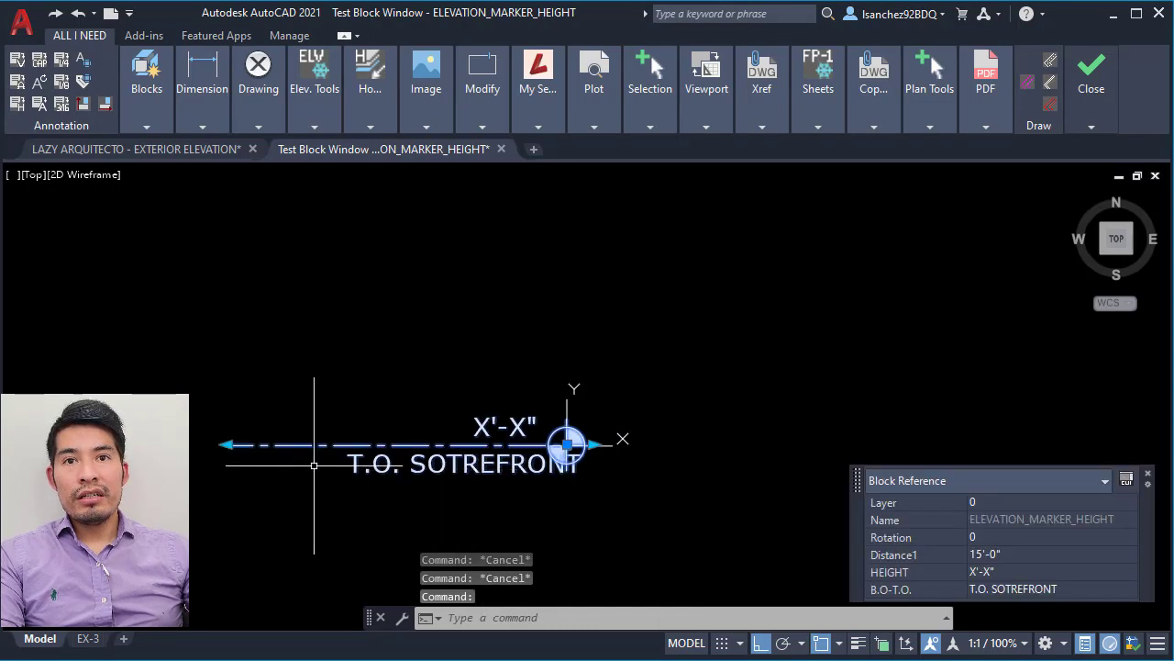
key(Escape)
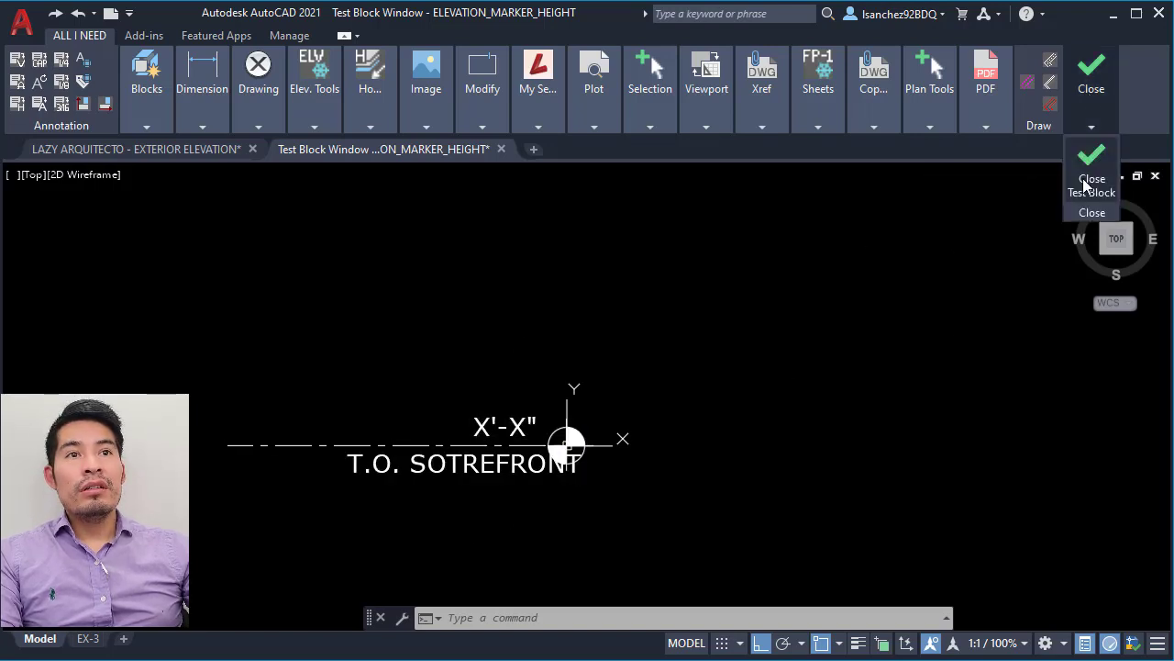
Close the test window and add point parameter Position1 at the HEIGHT text's insertion point.
click(1086, 182)
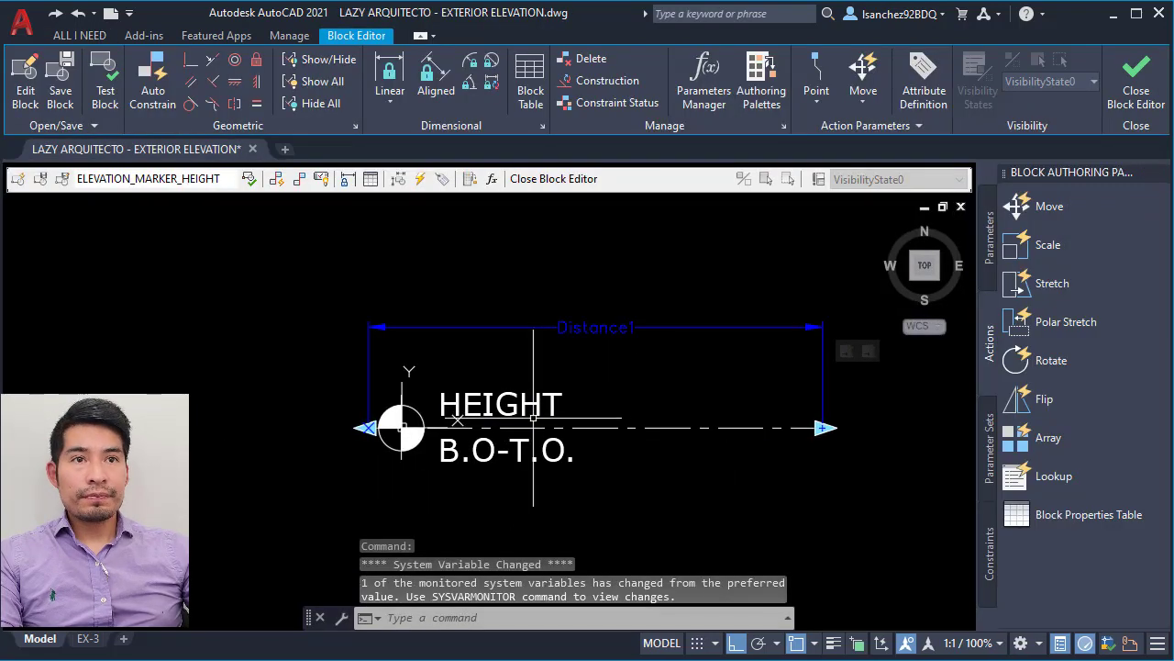
click(990, 238)
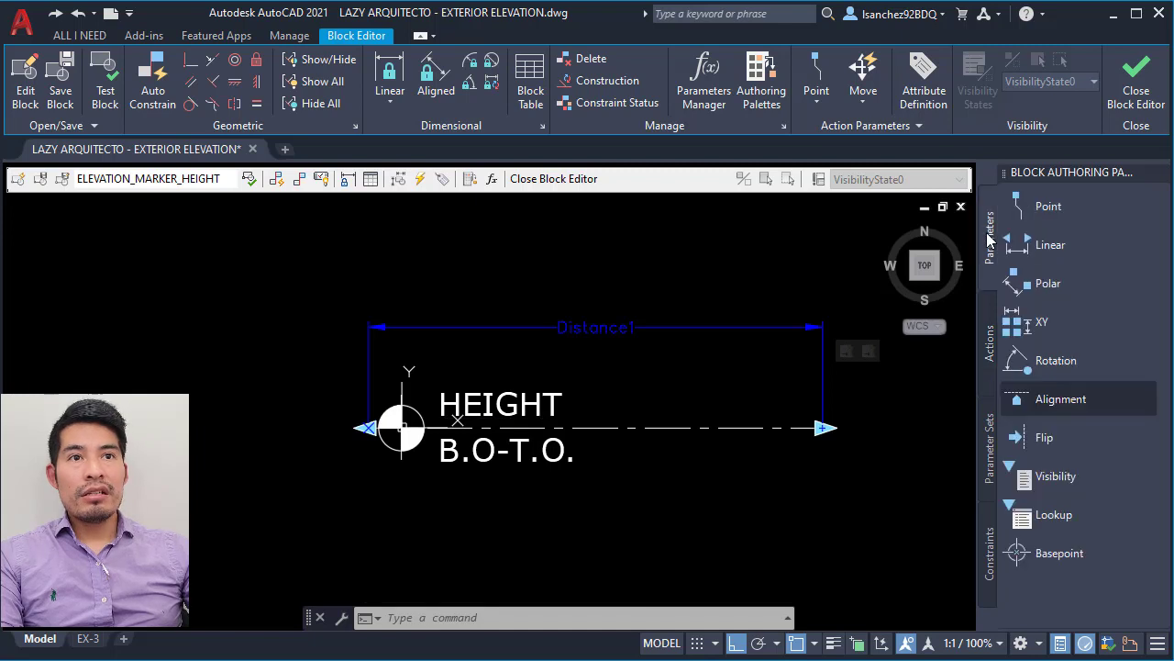
click(1064, 206)
scroll(460, 426, up, 3)
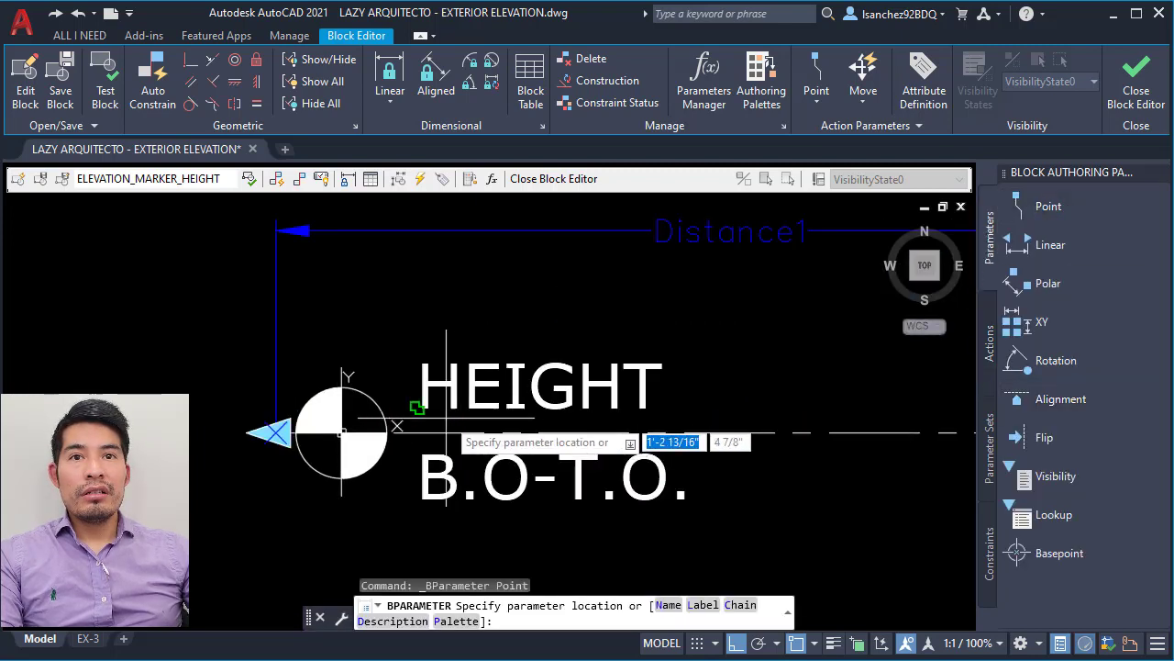
click(417, 408)
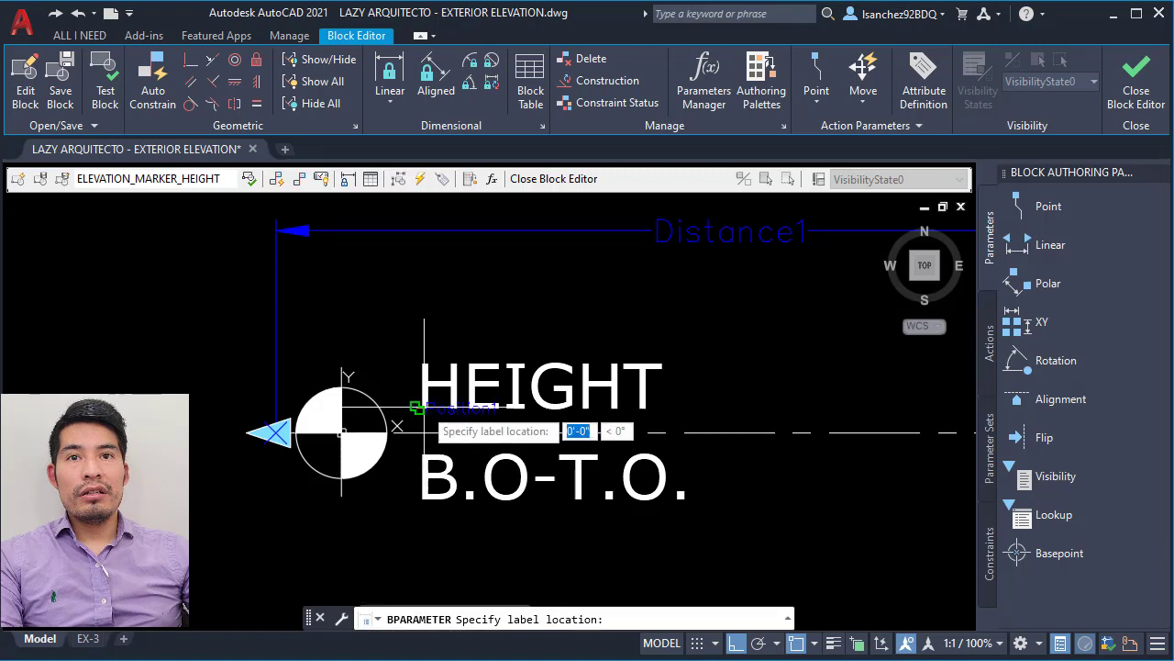
scroll(411, 455, down, 2)
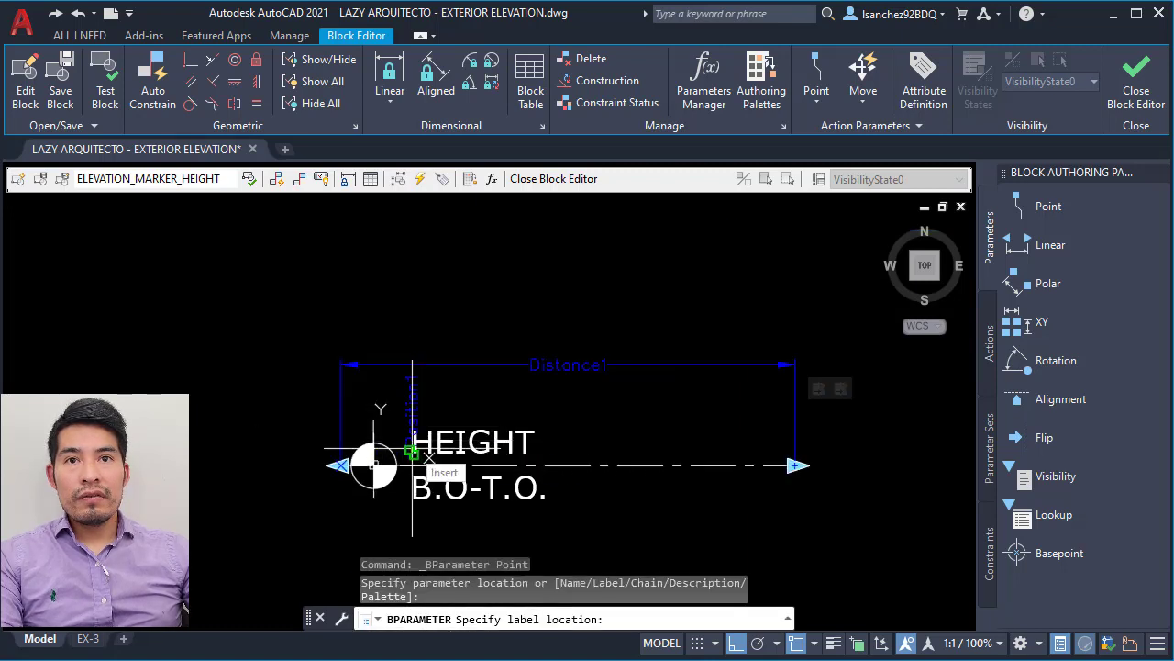
click(412, 451)
Add a second point parameter, Position2, at the B.O-T.O. text's insertion point.
scroll(354, 492, up, 3)
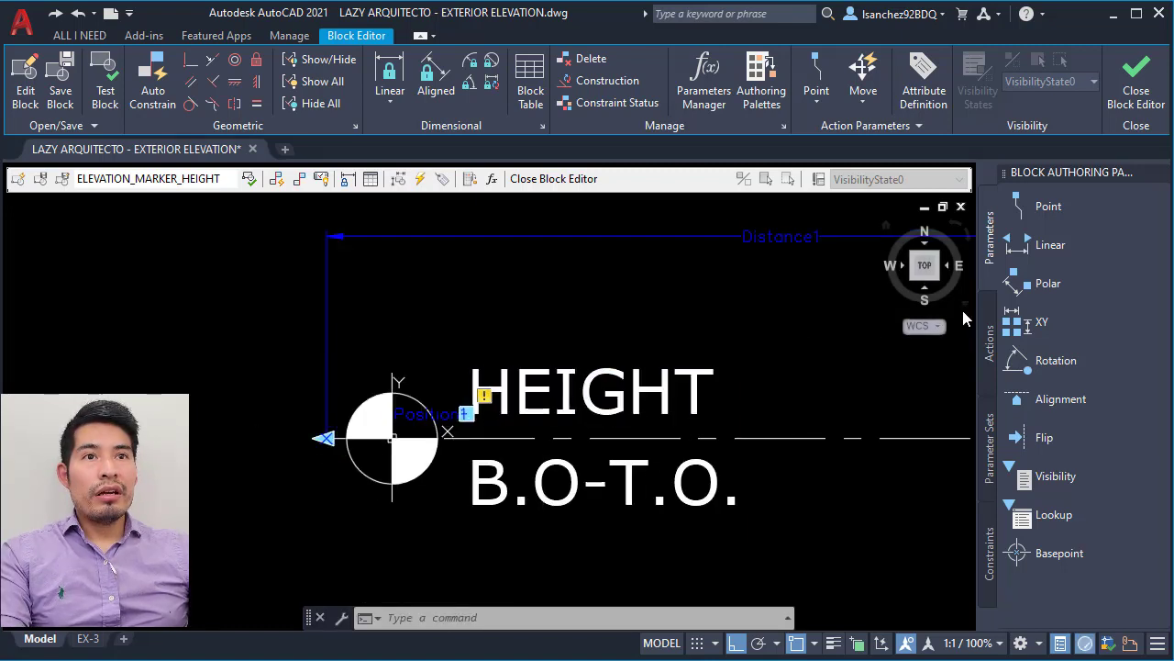
click(1046, 206)
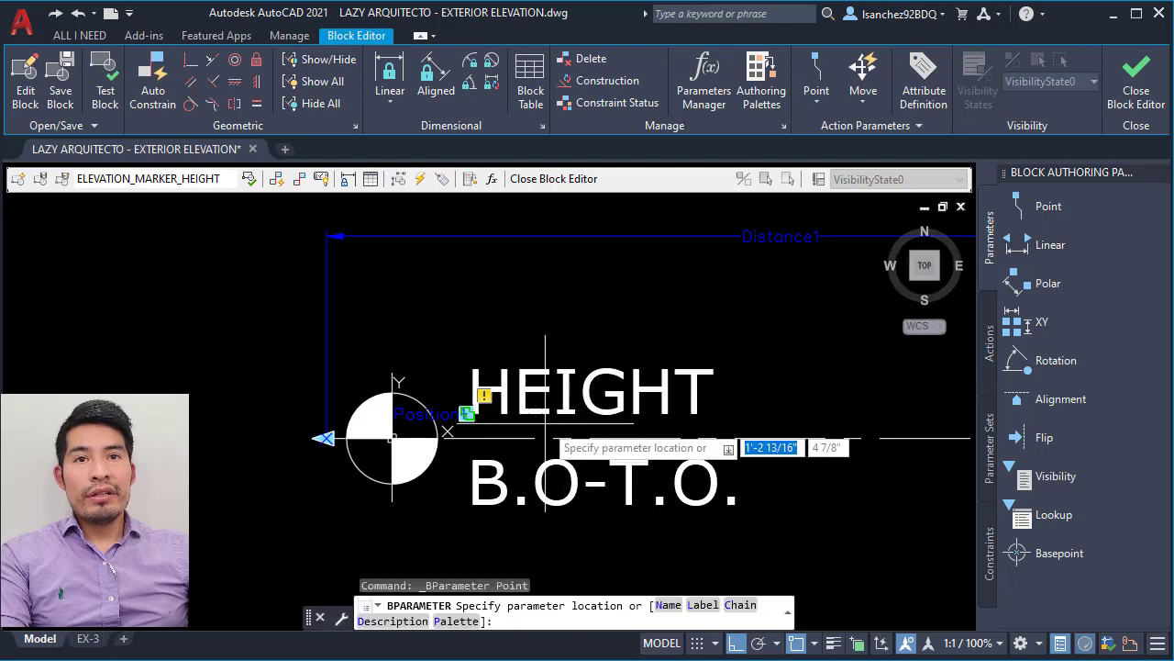
click(467, 503)
click(472, 503)
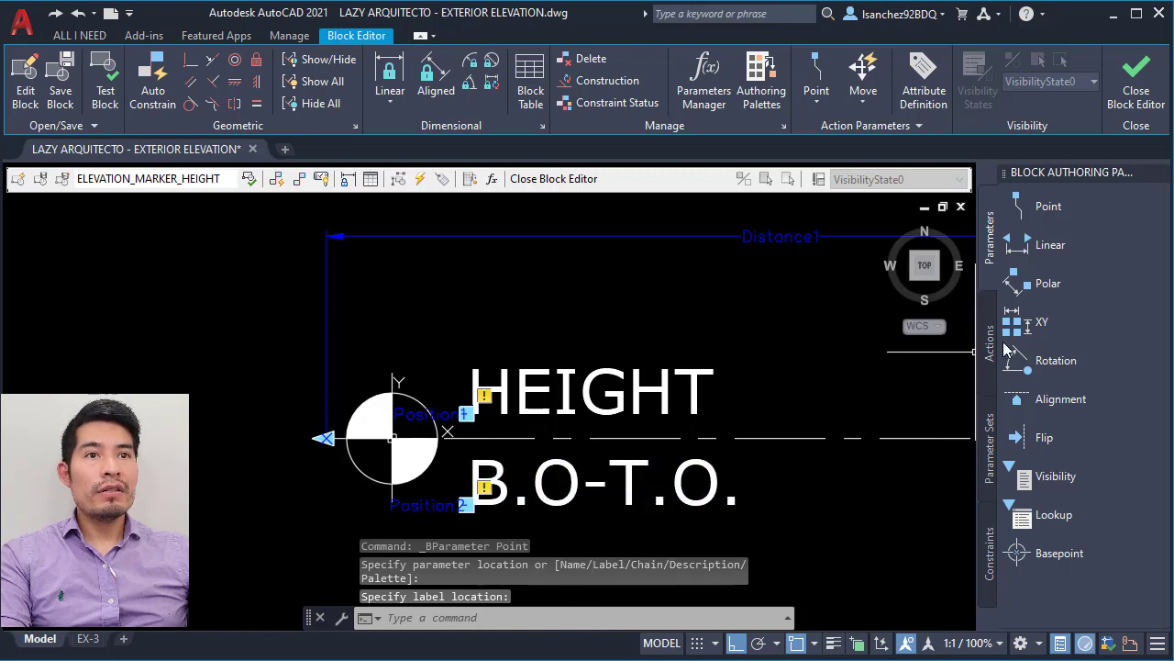
click(992, 354)
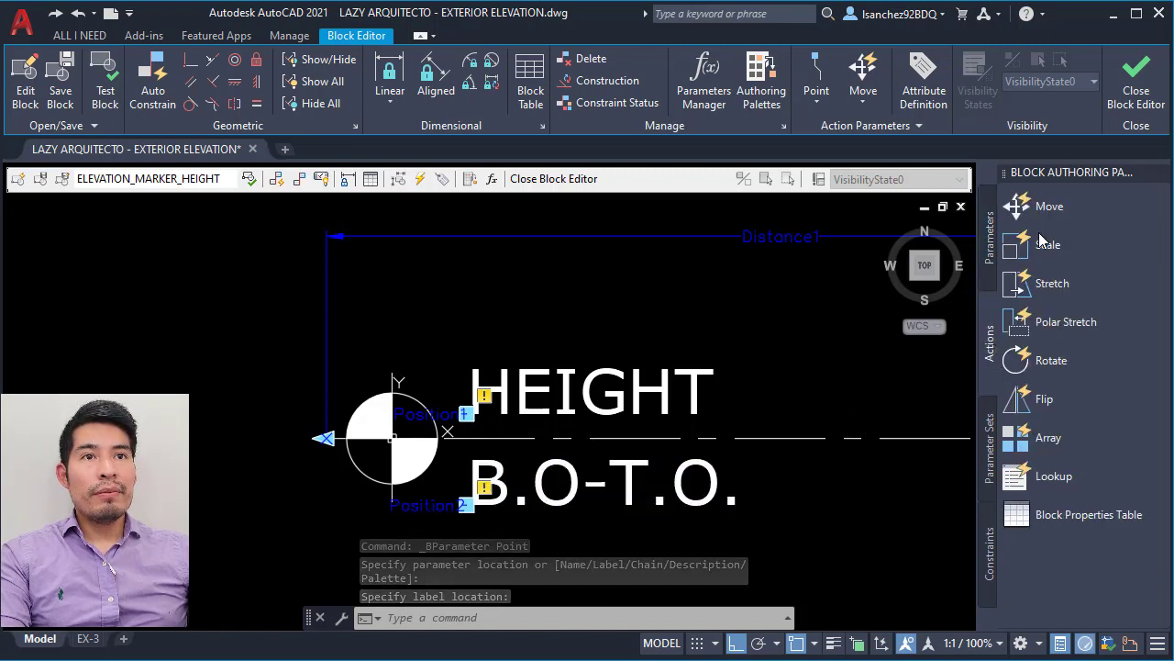
Add a Move action on Position1 for the HEIGHT text and one on Position2 for B.O-T.O.
click(1048, 206)
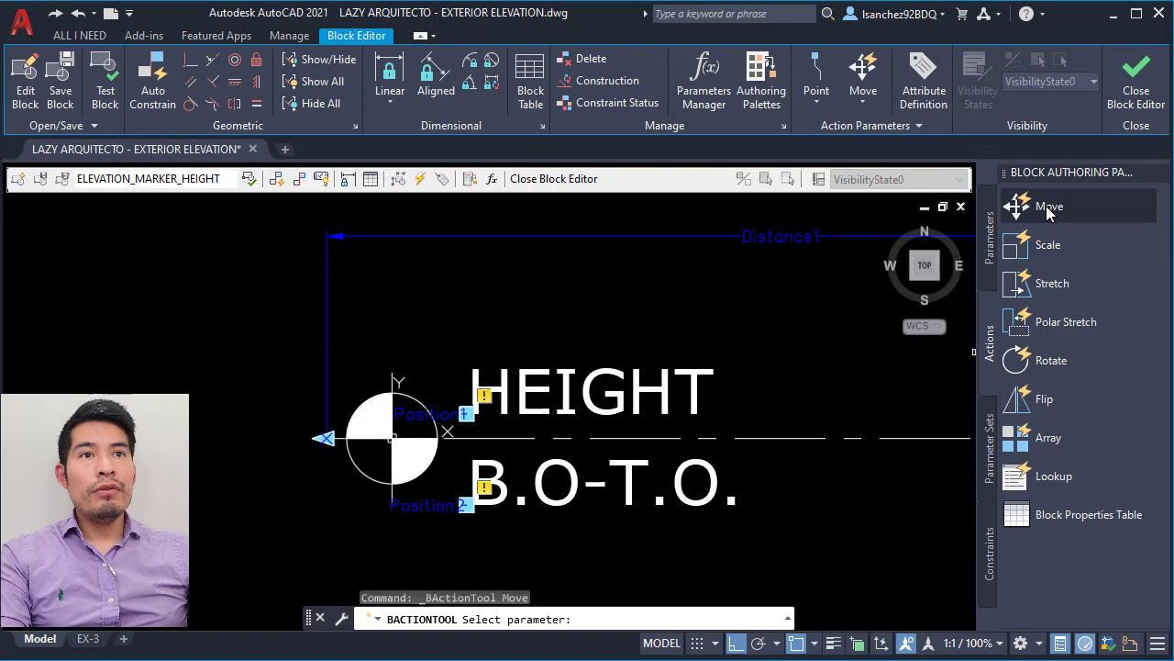
click(448, 420)
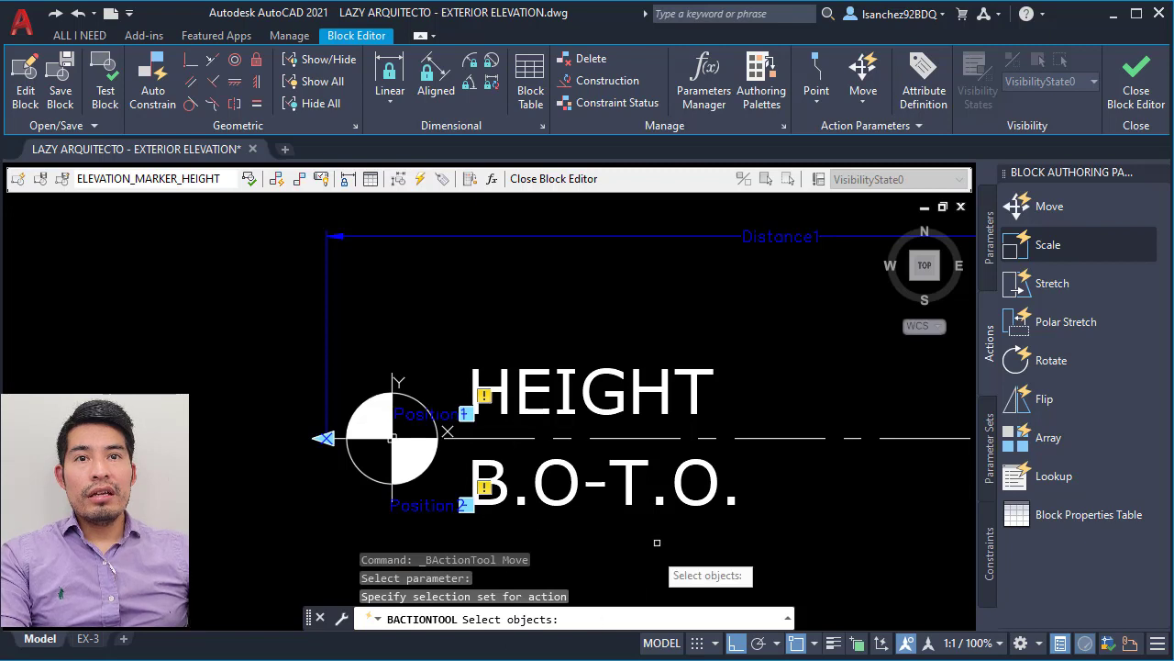
click(731, 393)
click(565, 326)
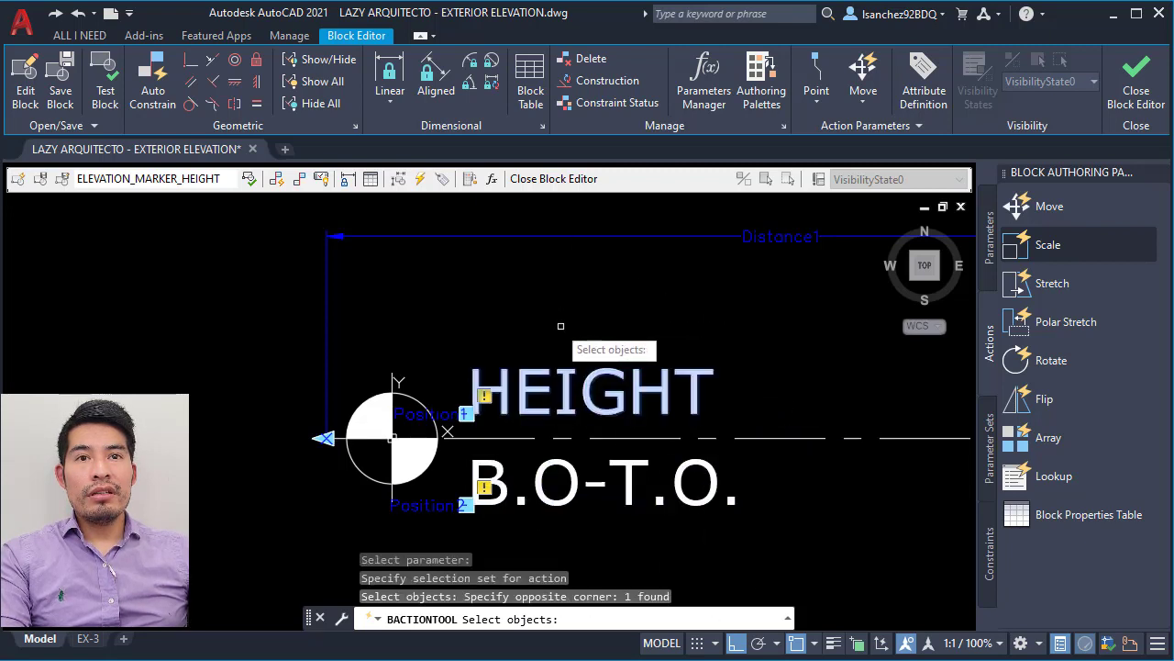
key(Return)
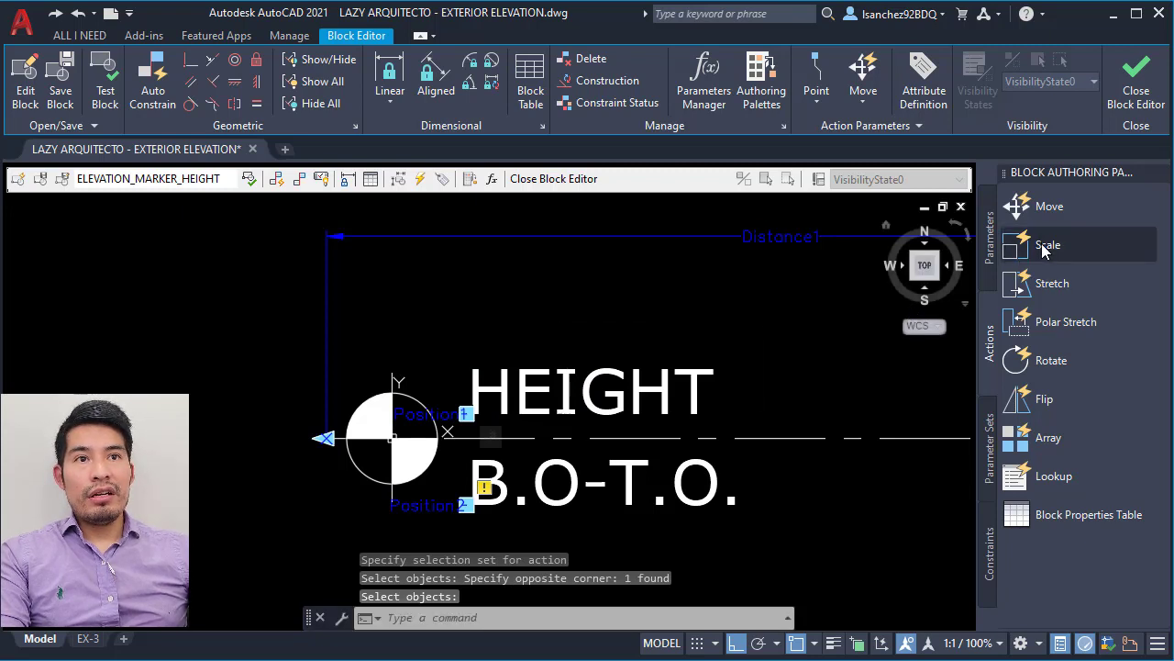
click(1051, 209)
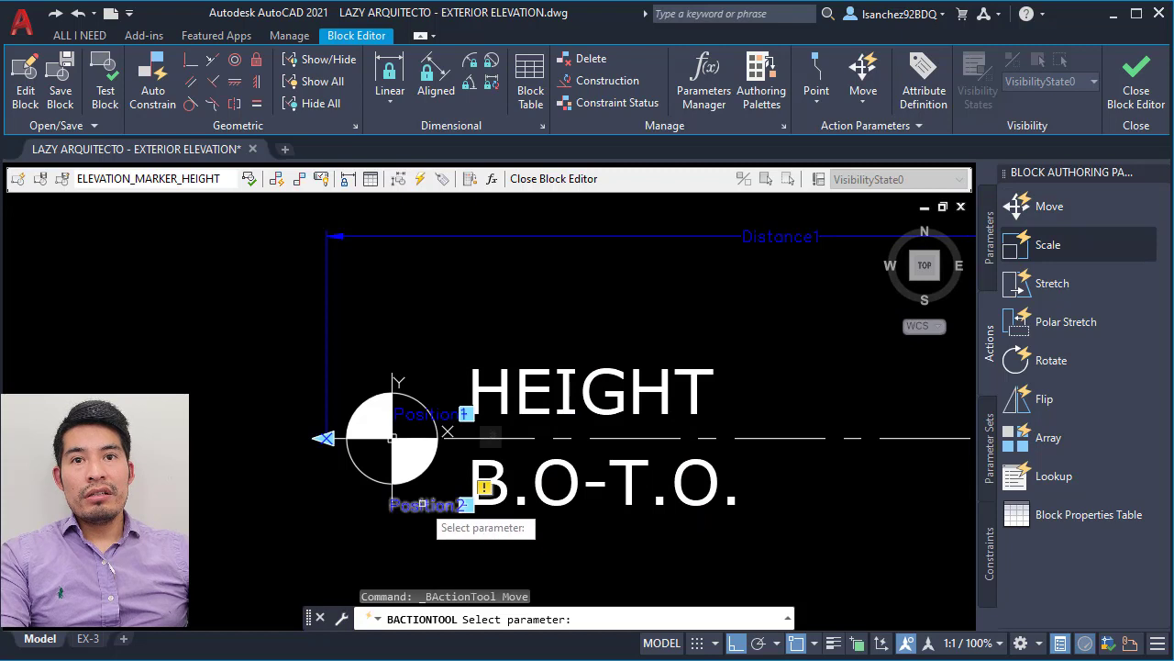
click(422, 504)
click(759, 530)
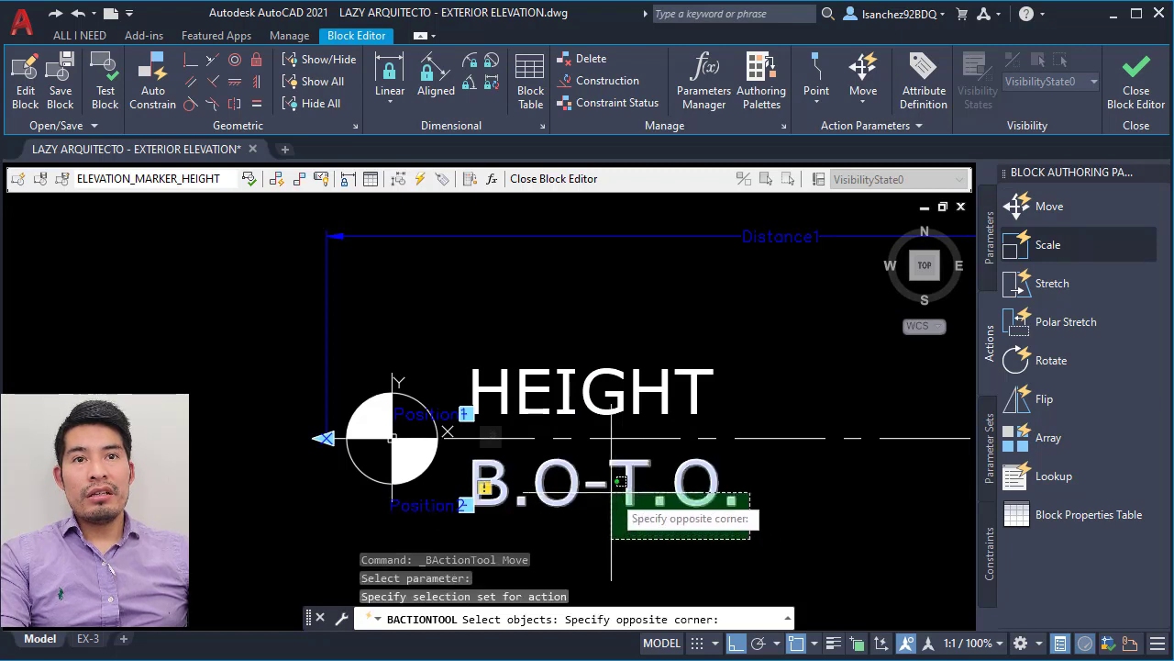
click(611, 468)
key(Return)
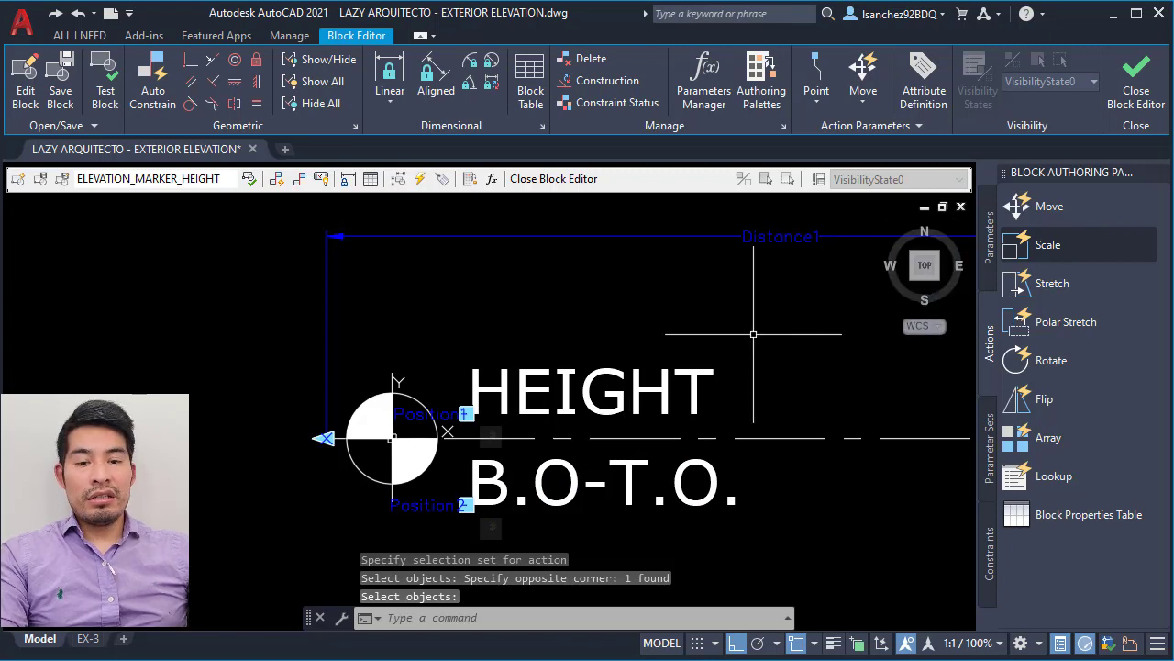
text(B)
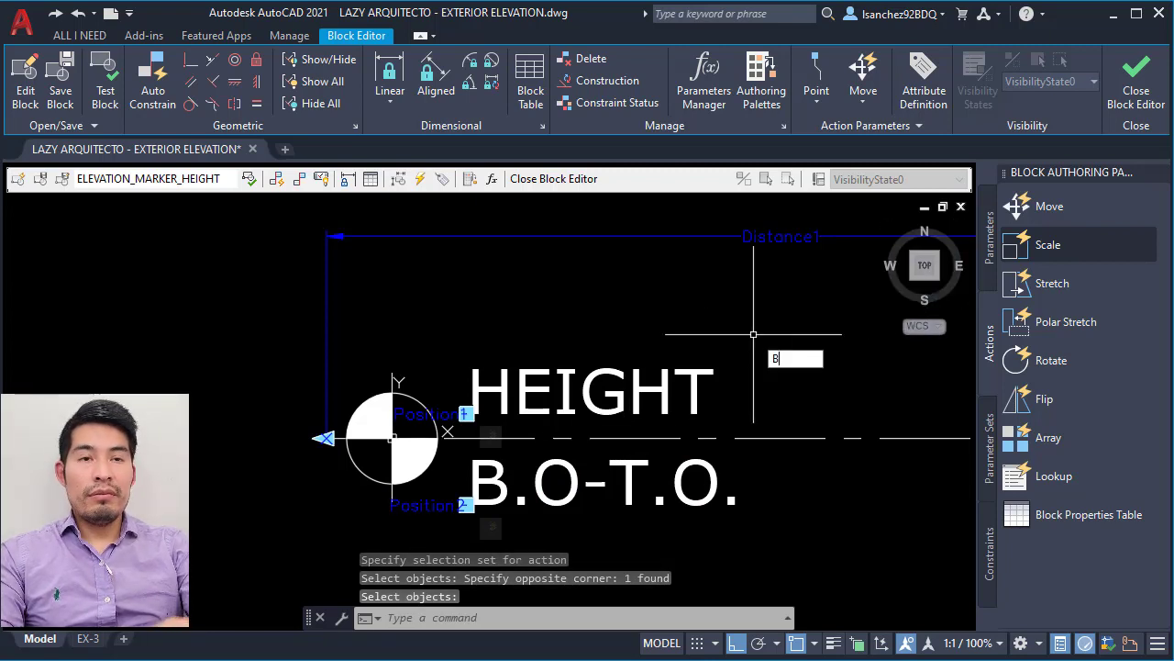
text(TES)
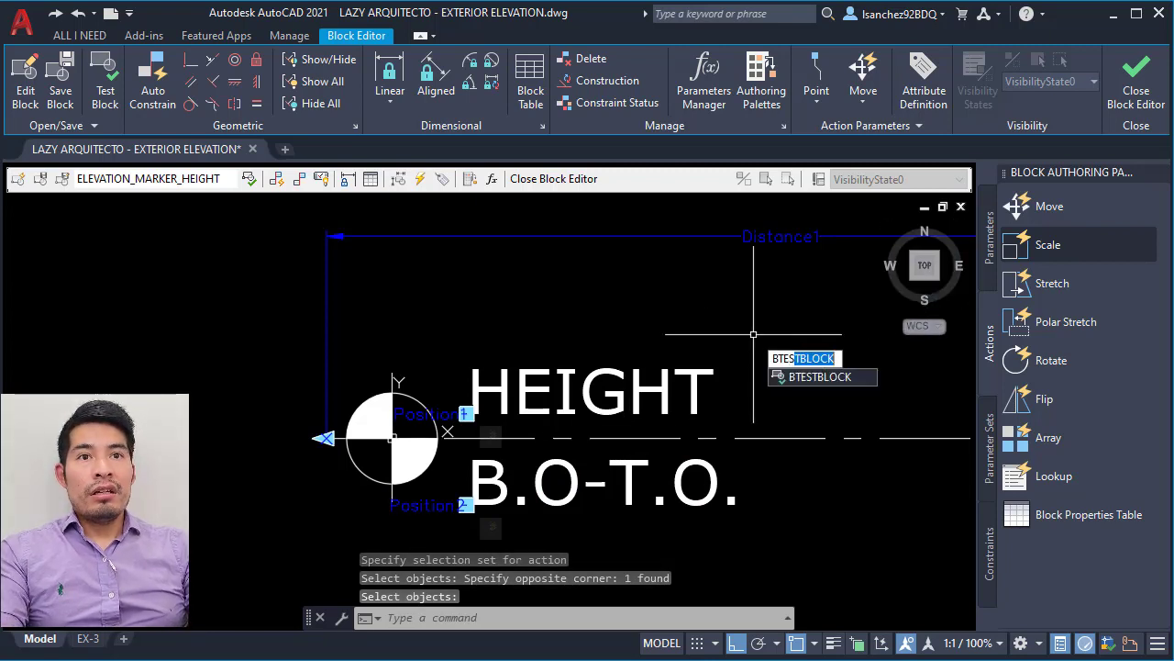
Test-mirror the marker in the test window, then undo it because the text came out reversed.
key(Return)
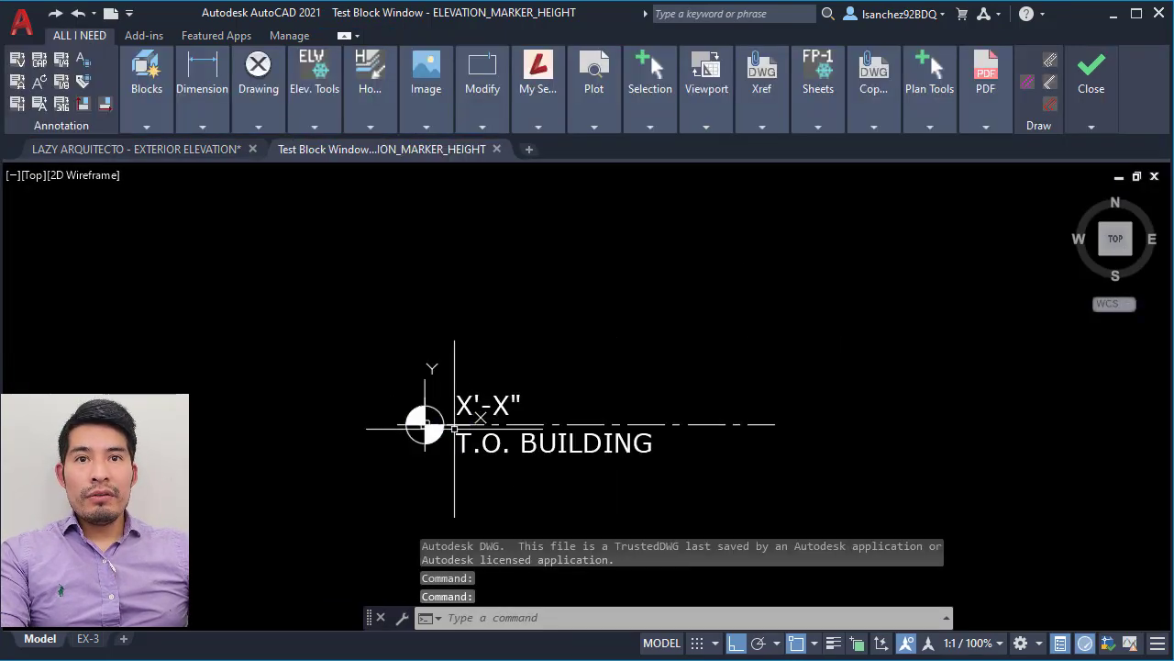
click(487, 425)
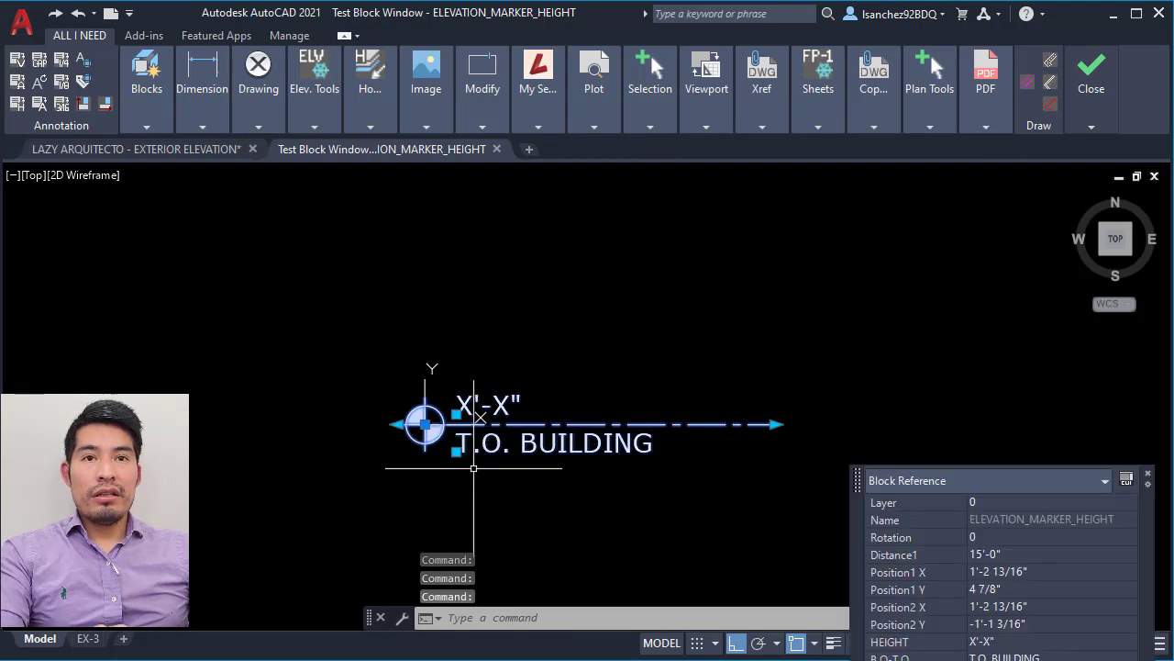
text(mi)
key(Return)
click(424, 404)
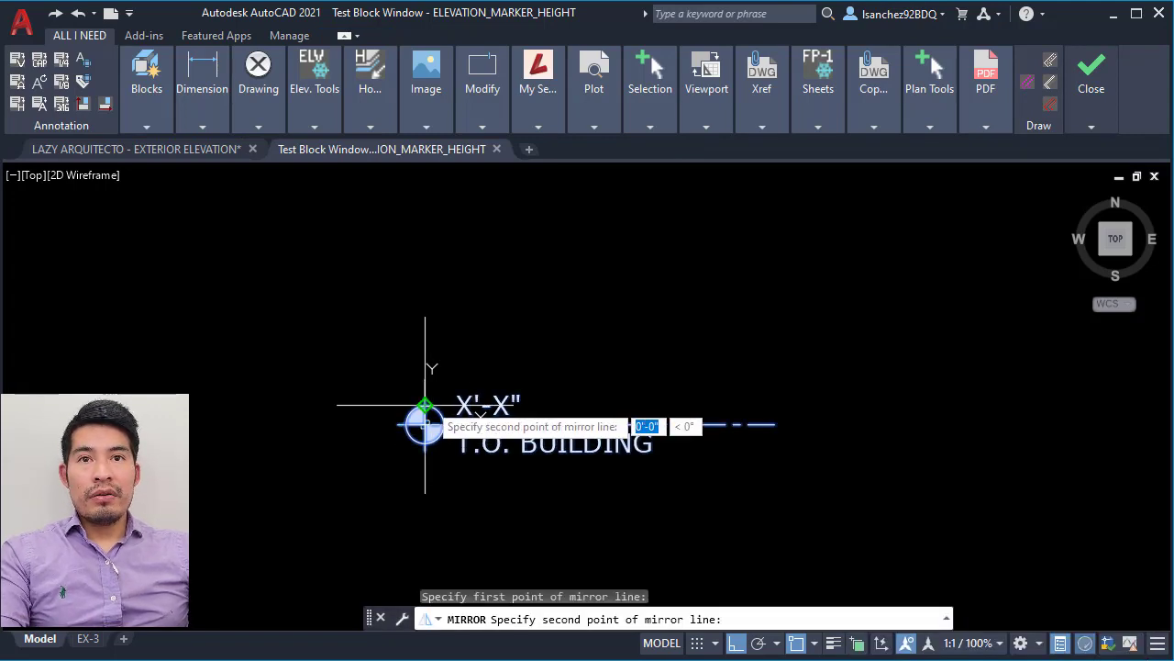
click(431, 301)
text(Y)
key(Return)
middle_drag(390, 388, 599, 396)
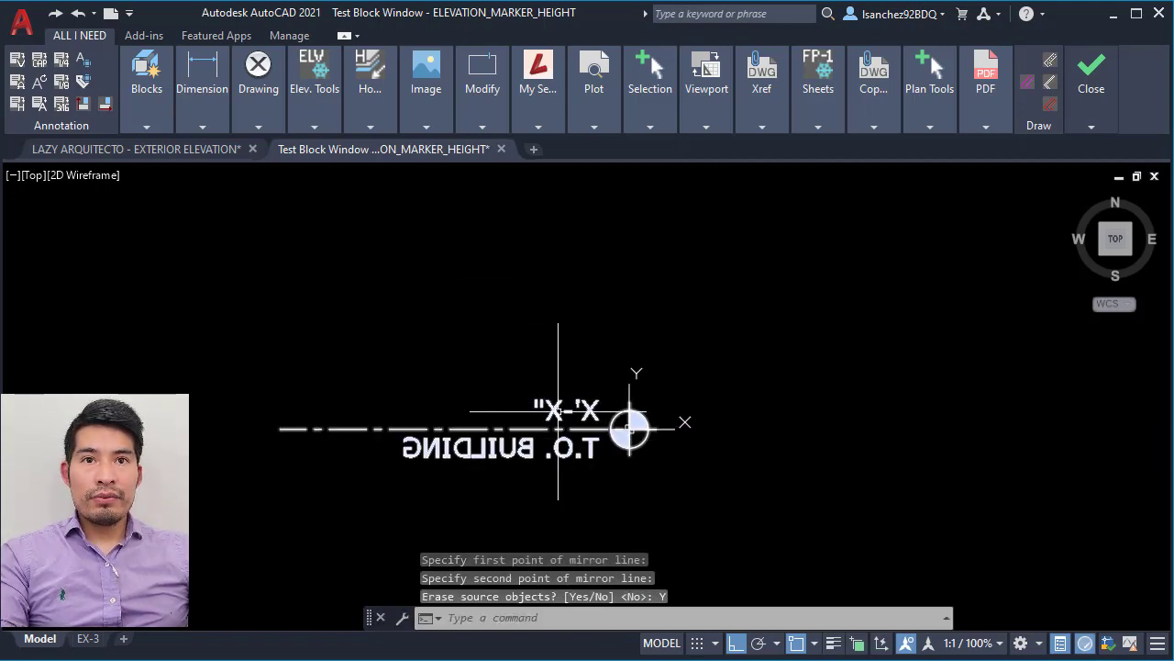
click(558, 412)
key(Escape)
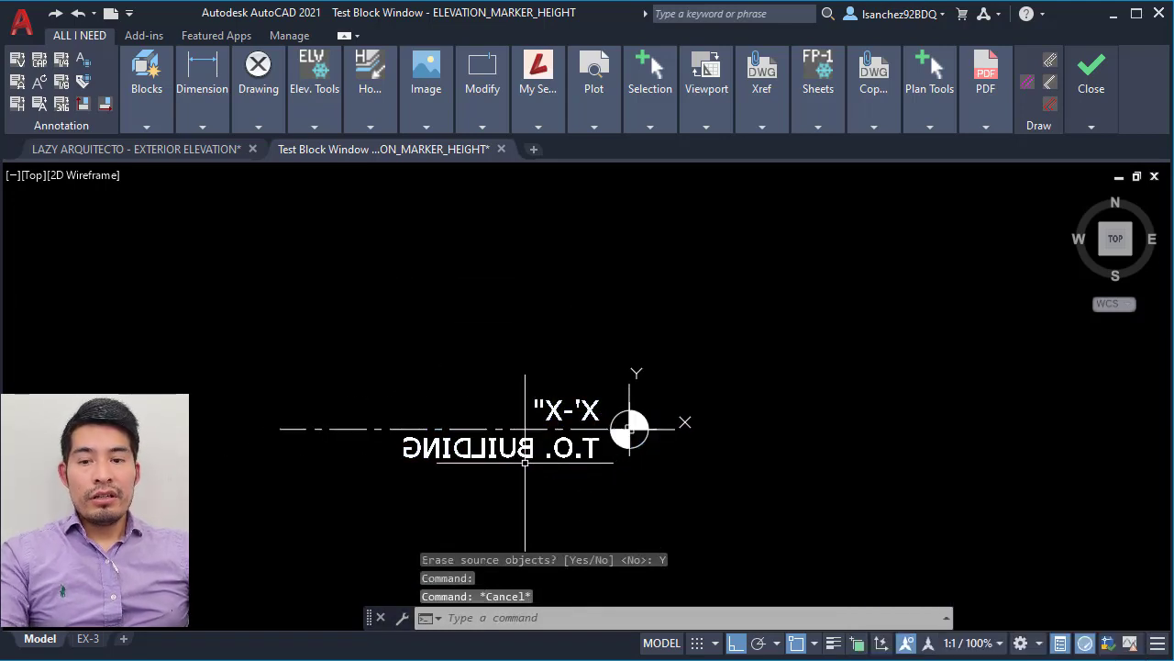
key(ctrl+z)
middle_drag(460, 449, 512, 453)
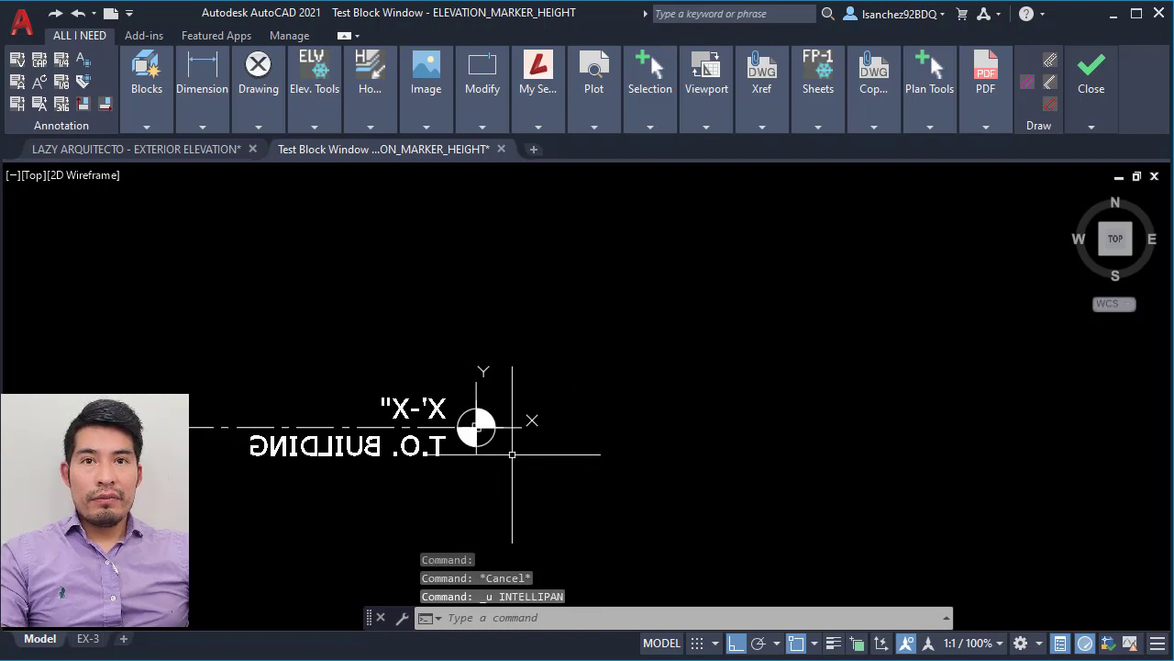
key(ctrl+z)
key(ctrl+z)
Set MIRRTEXT to 0 so mirrored text stays readable.
text(M)
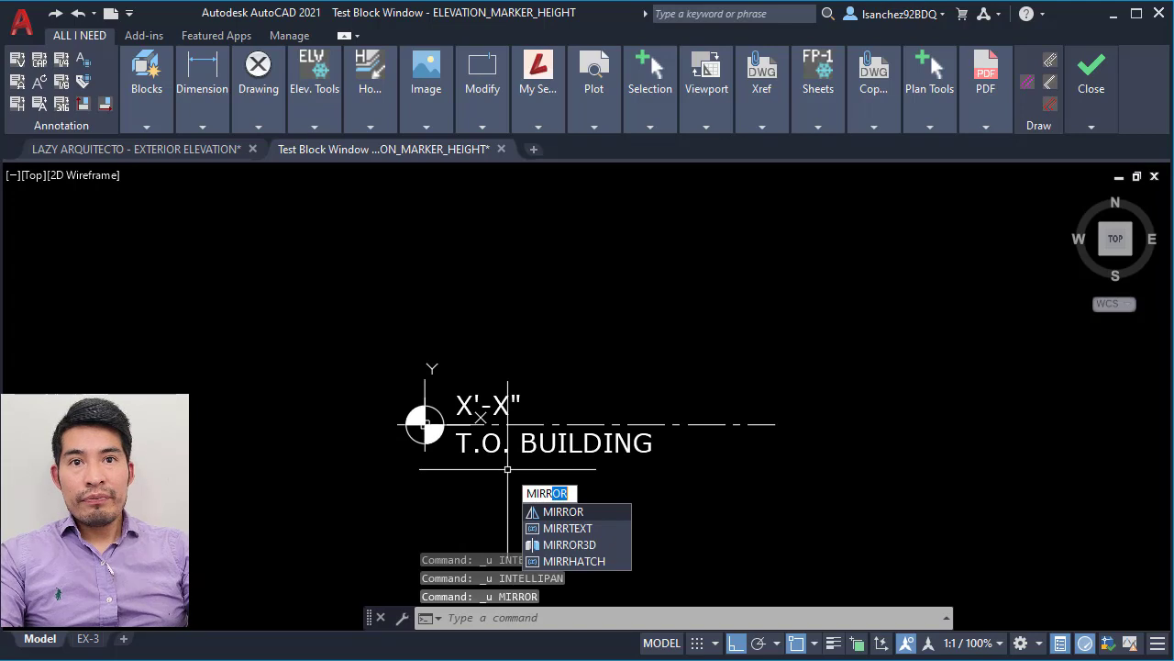
text(IRRT)
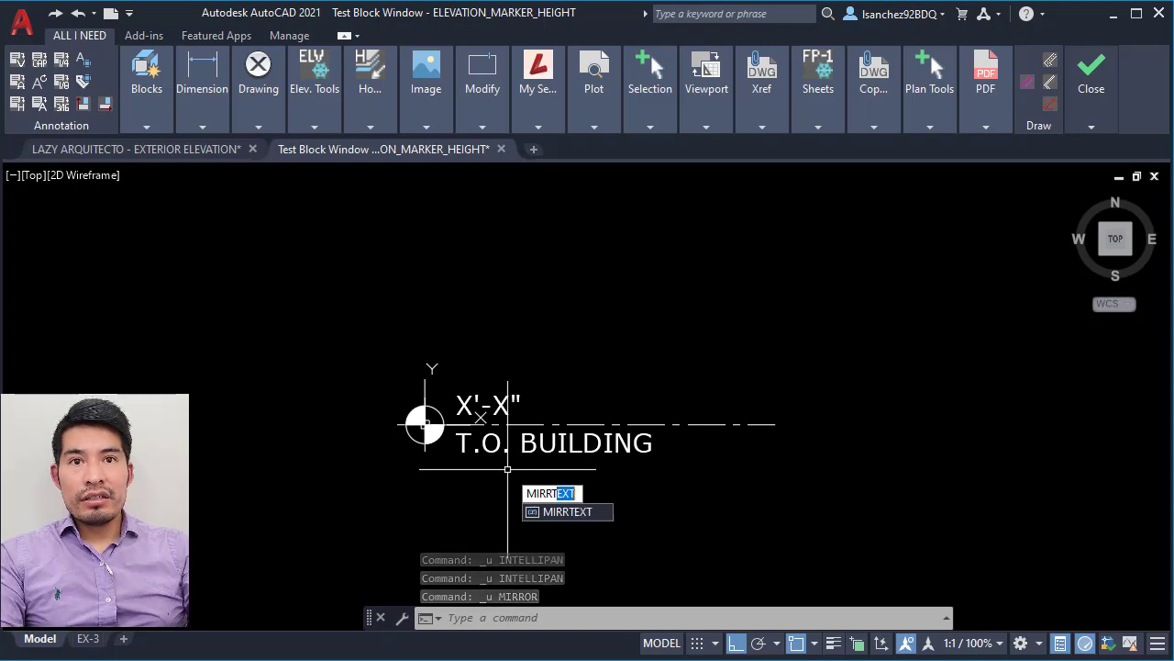
key(Return)
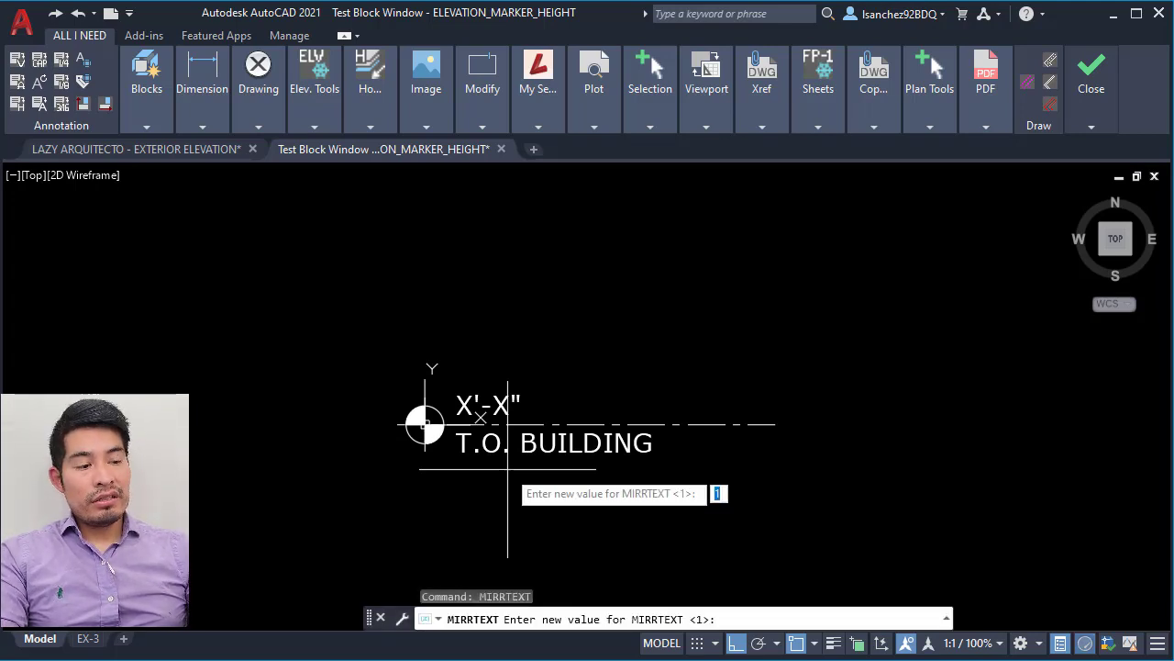
text(0)
key(Return)
Mirror the marker through its centre again with a vertical line, erasing the original.
click(582, 446)
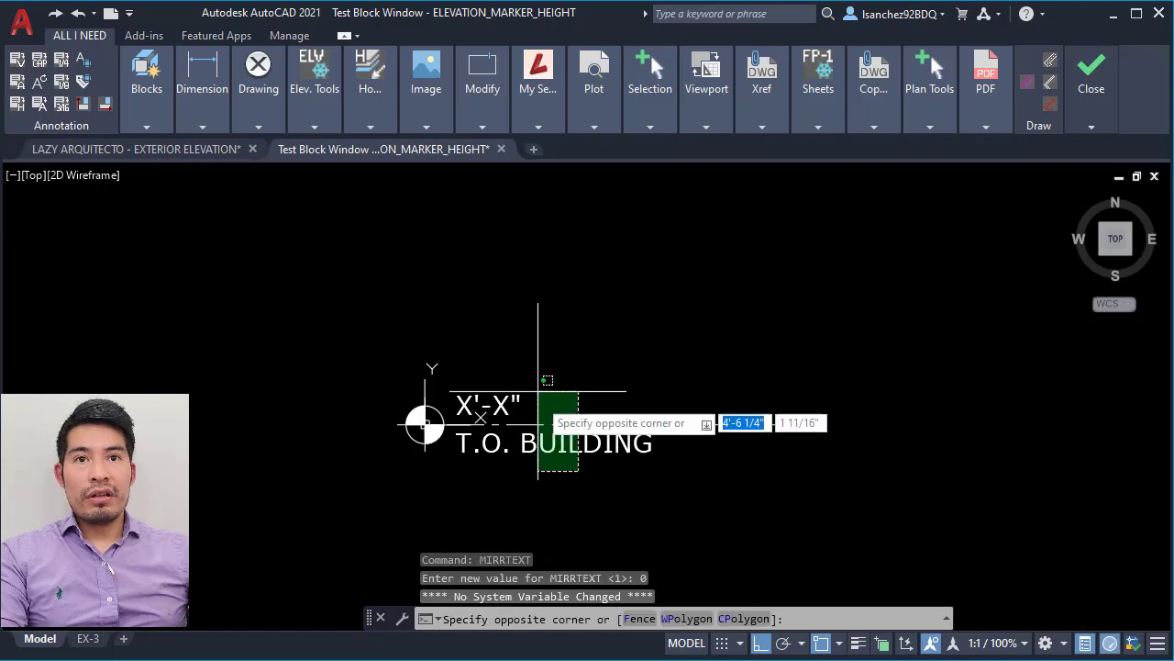
click(537, 378)
text(mi)
key(Return)
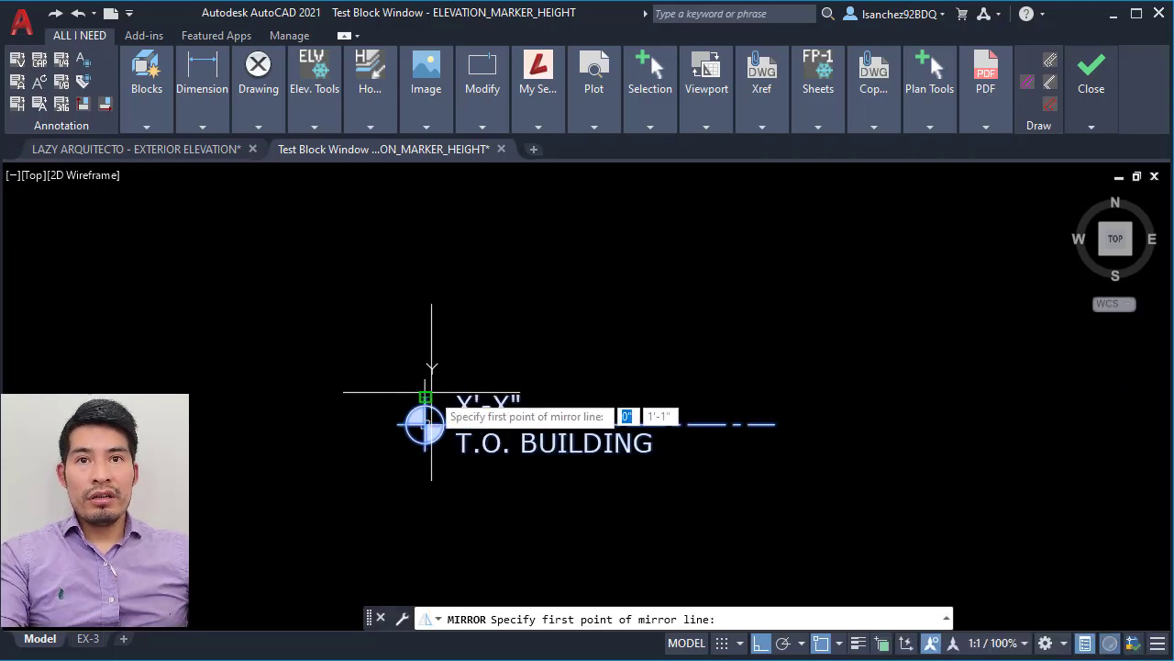
click(425, 422)
click(420, 290)
text(y)
key(Return)
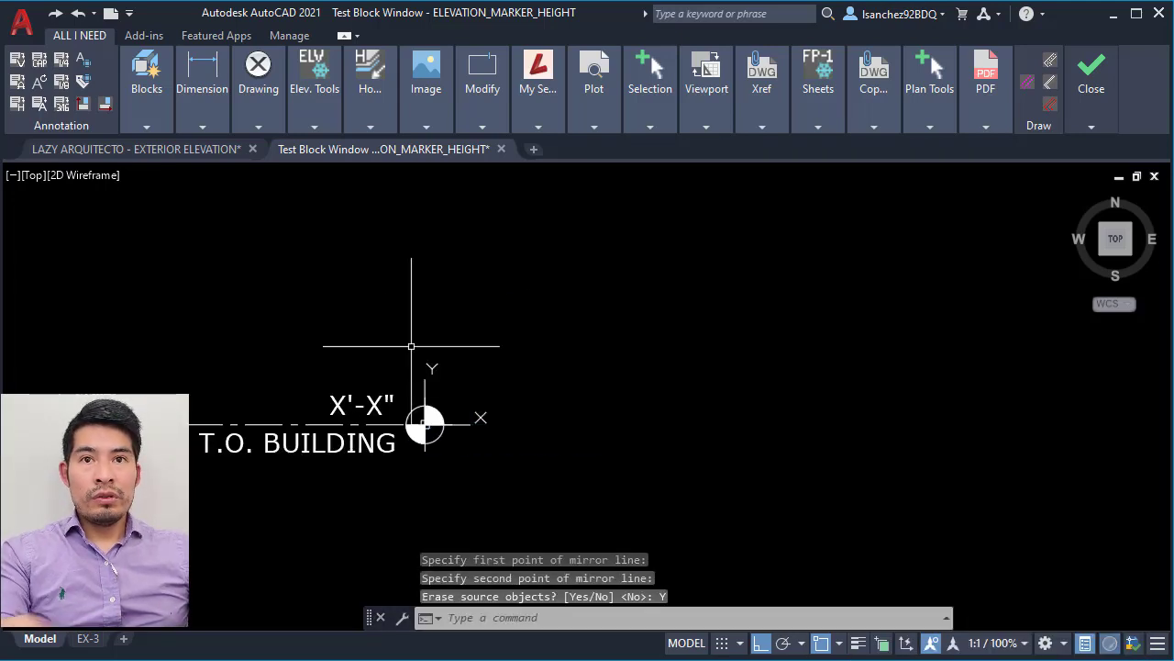
middle_drag(410, 340, 627, 338)
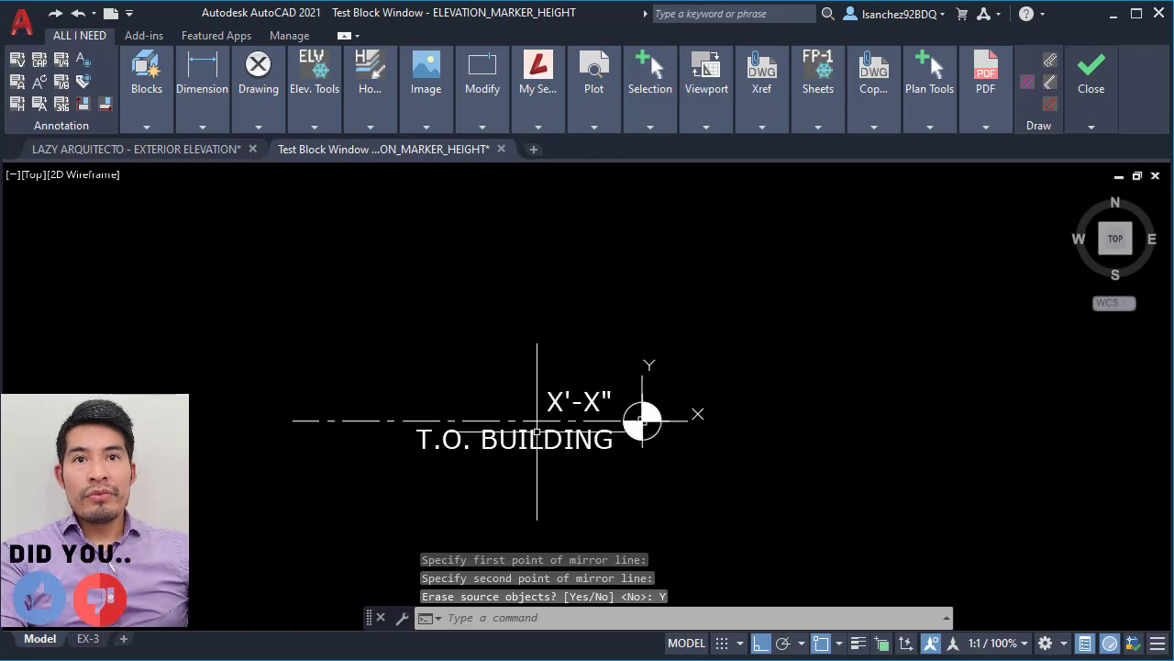
Change the B.O-T.O. description to T.O. SOREFRONT in the Enhanced Attribute Editor.
double_click(642, 420)
drag(673, 534, 602, 530)
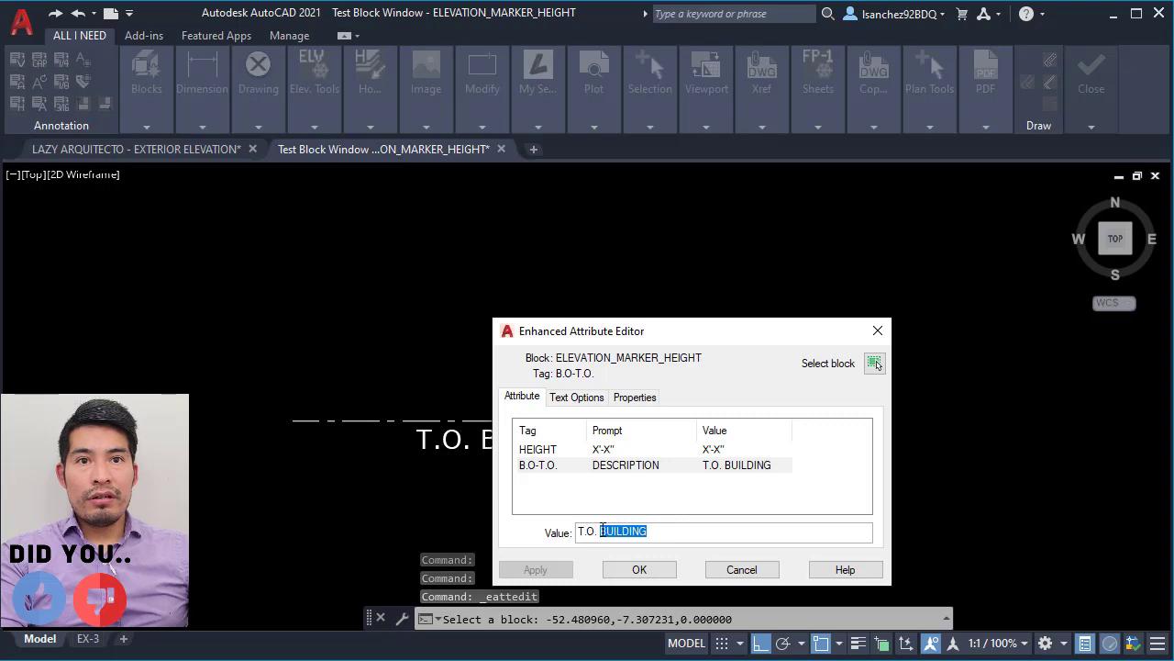
text(SCRE)
text(FRONT)
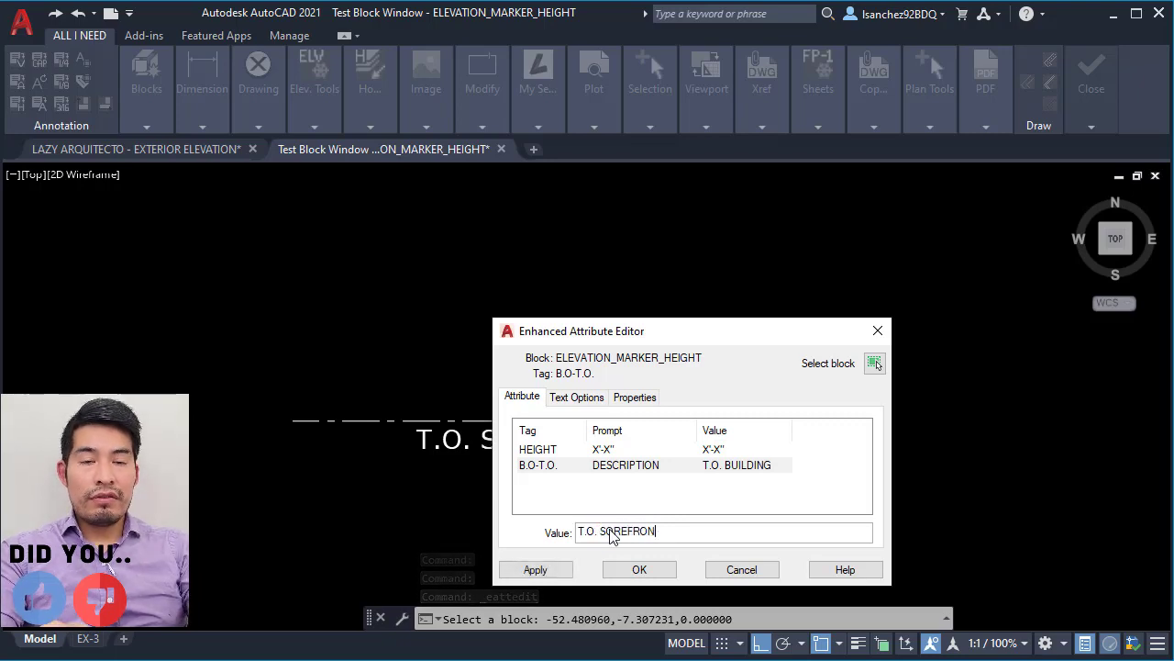
click(634, 570)
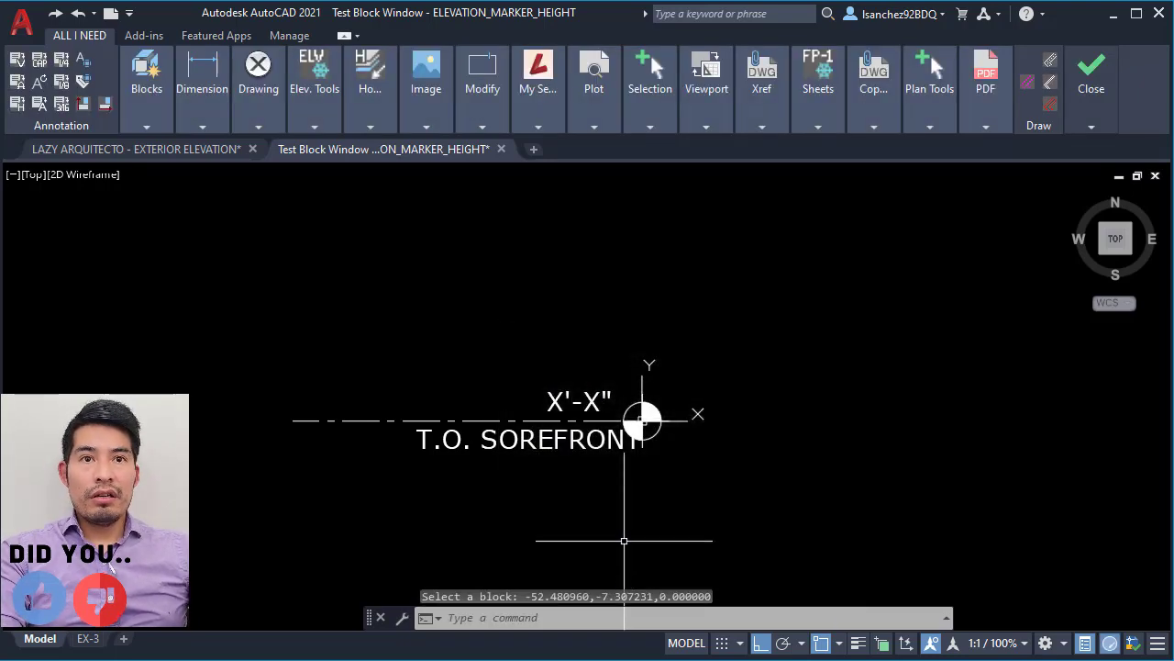
Grip-move the description text left of the symbol; try moving the height label, then undo it.
click(605, 441)
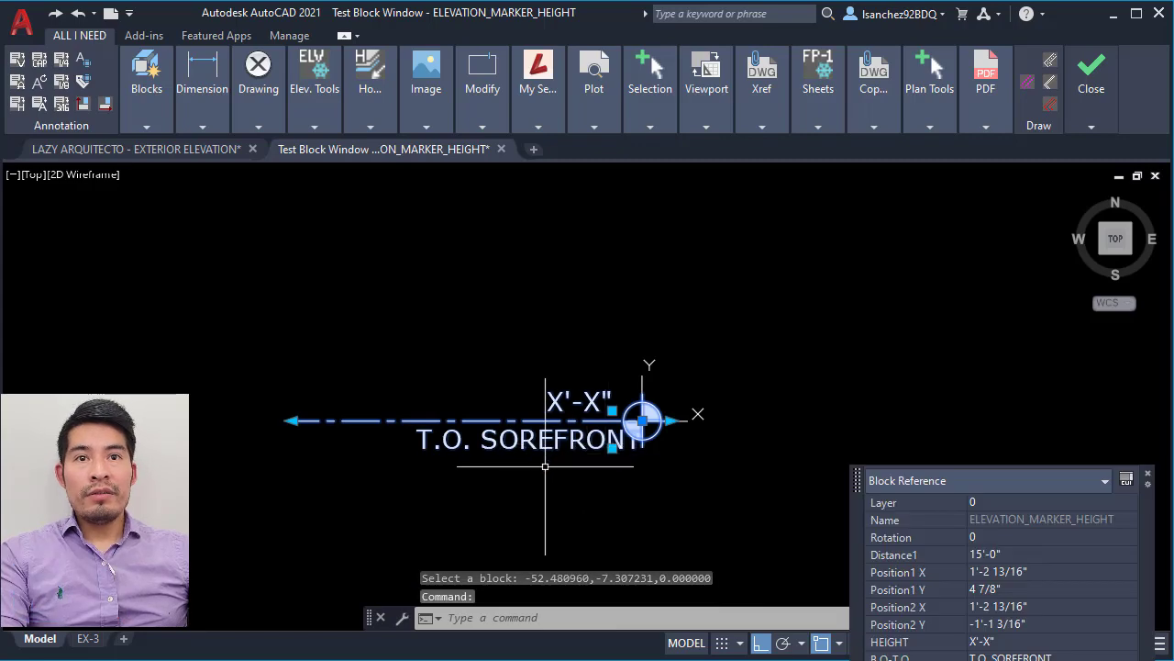
click(612, 446)
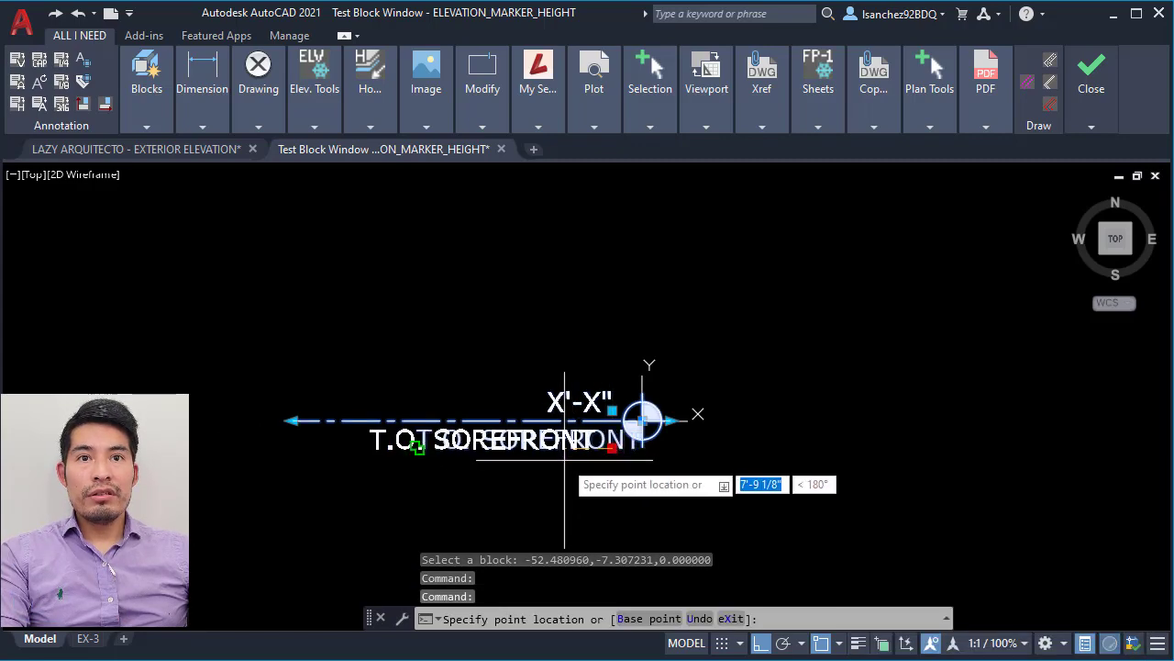
scroll(601, 452, up, 3)
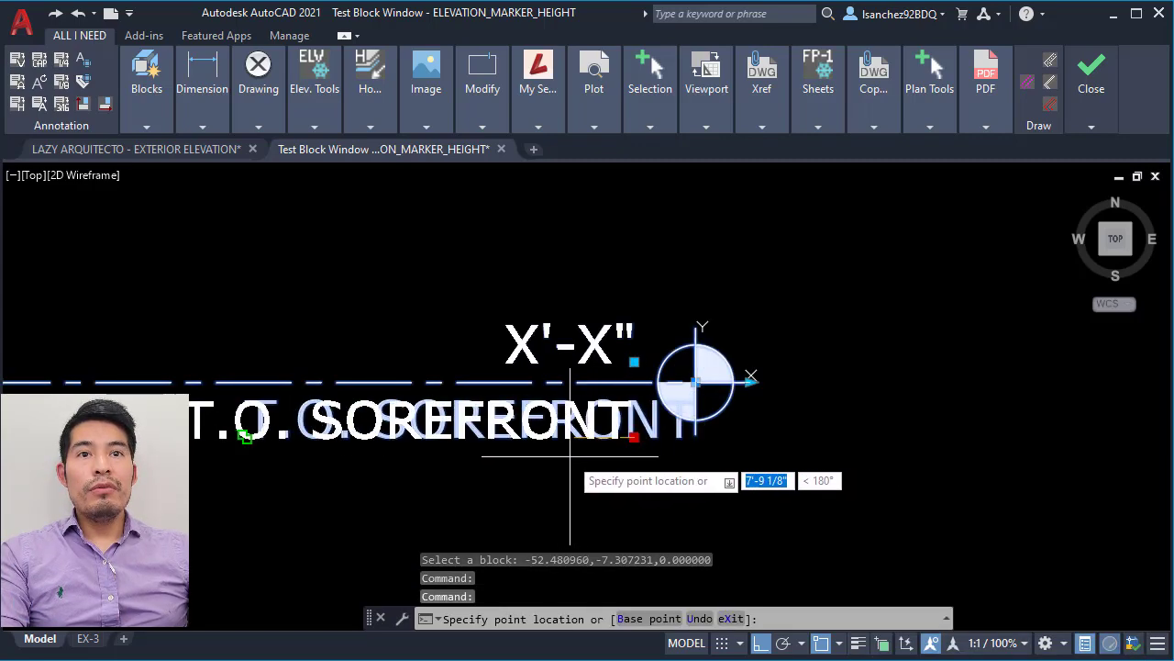
click(538, 451)
scroll(591, 483, down, 3)
key(Escape)
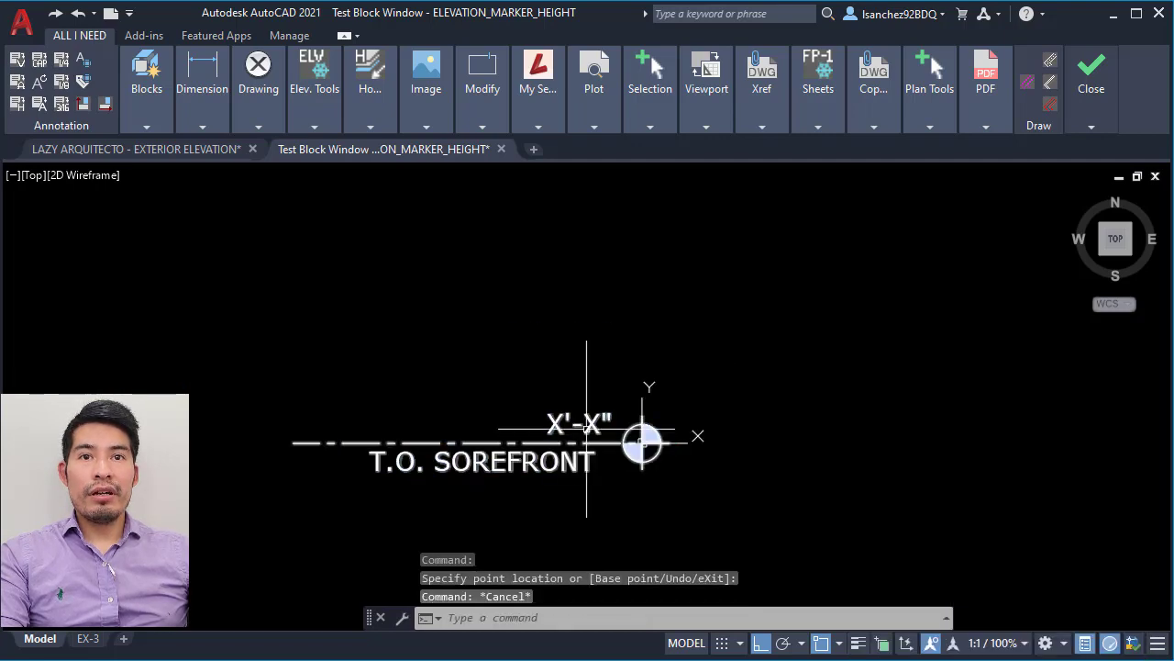
click(599, 430)
click(611, 431)
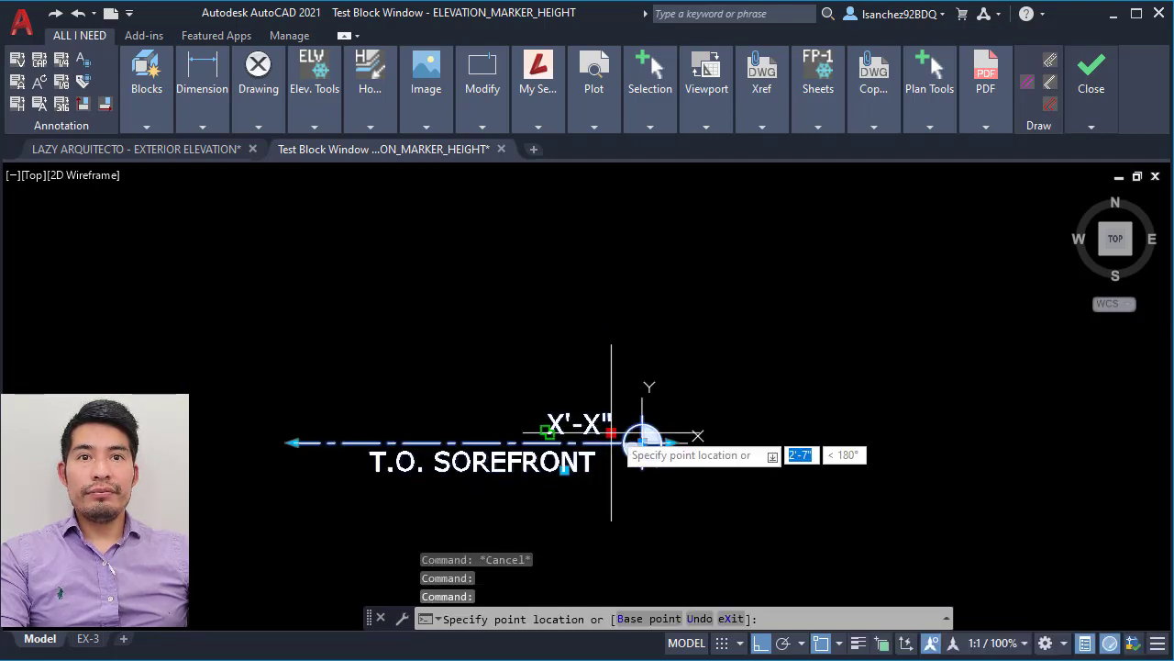
click(521, 433)
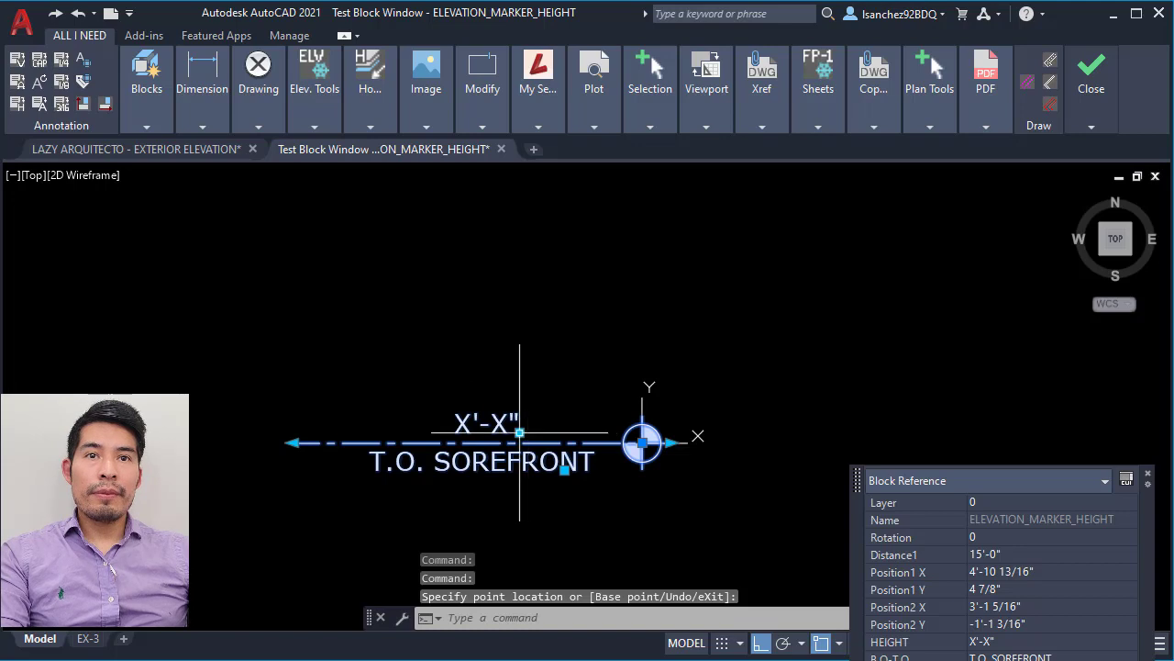
key(ctrl+z)
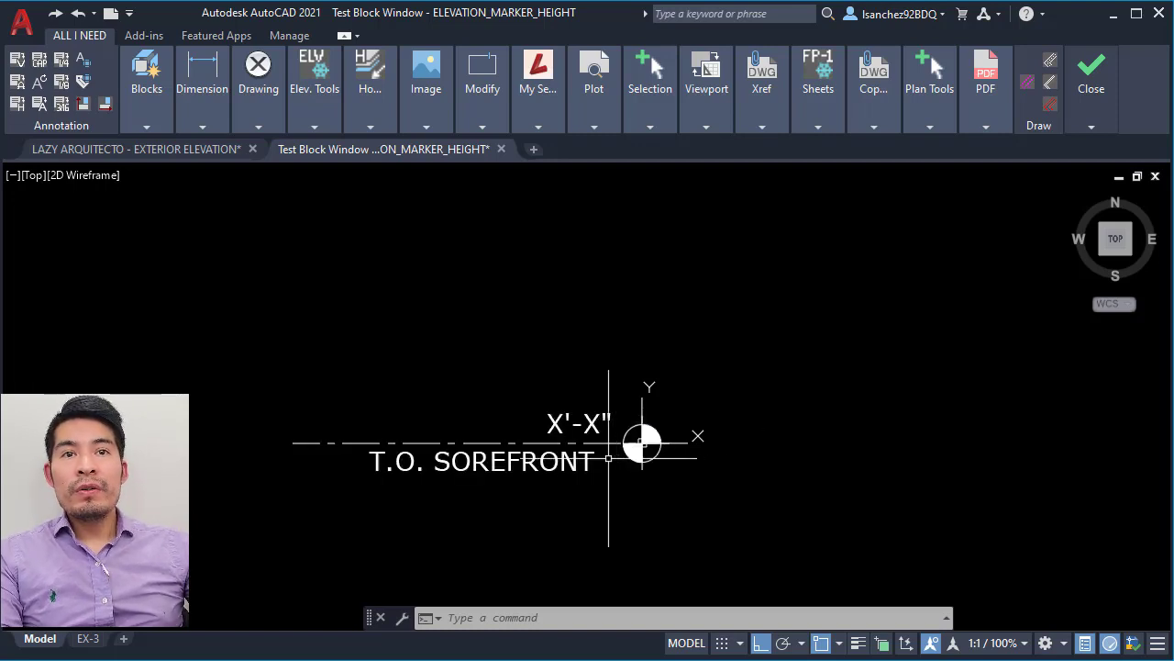
Close the test window and the Block Editor, saving changes to ELEVATION_MARKER_HEIGHT.
mouse_move(1101, 101)
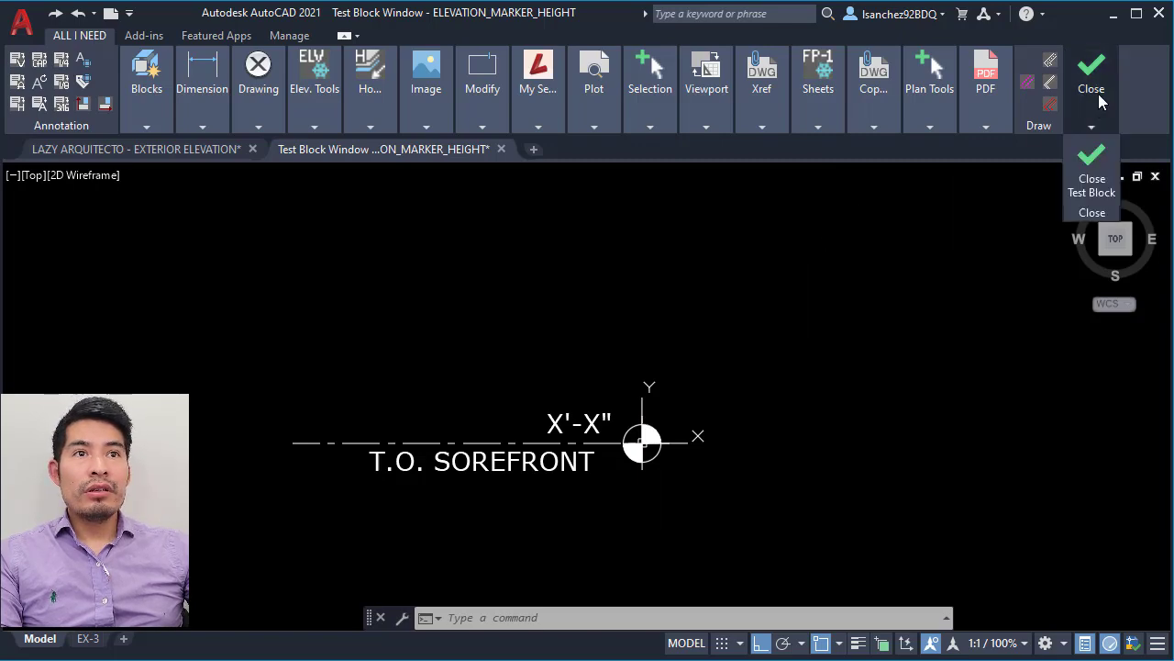
click(1094, 176)
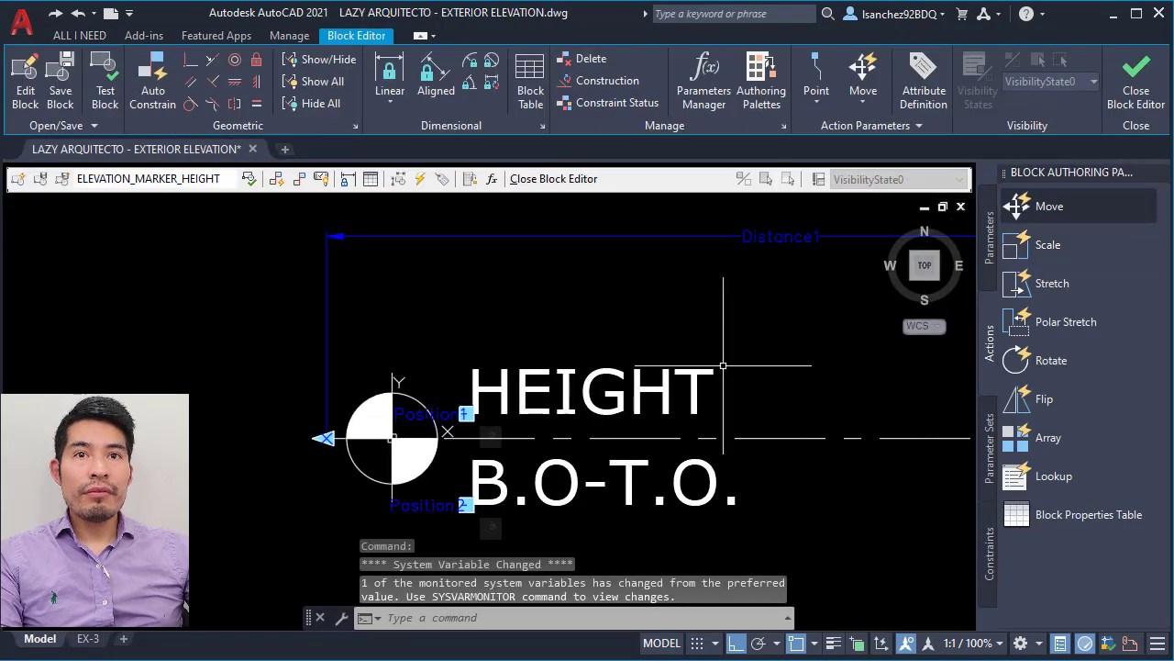
click(1136, 87)
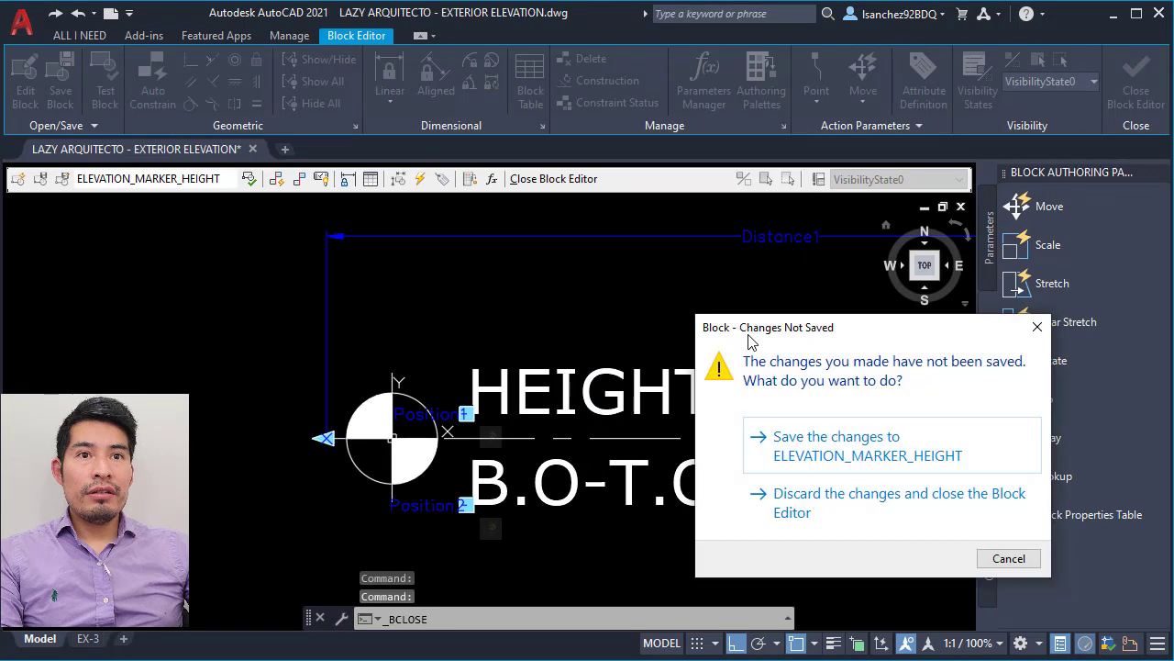
click(812, 447)
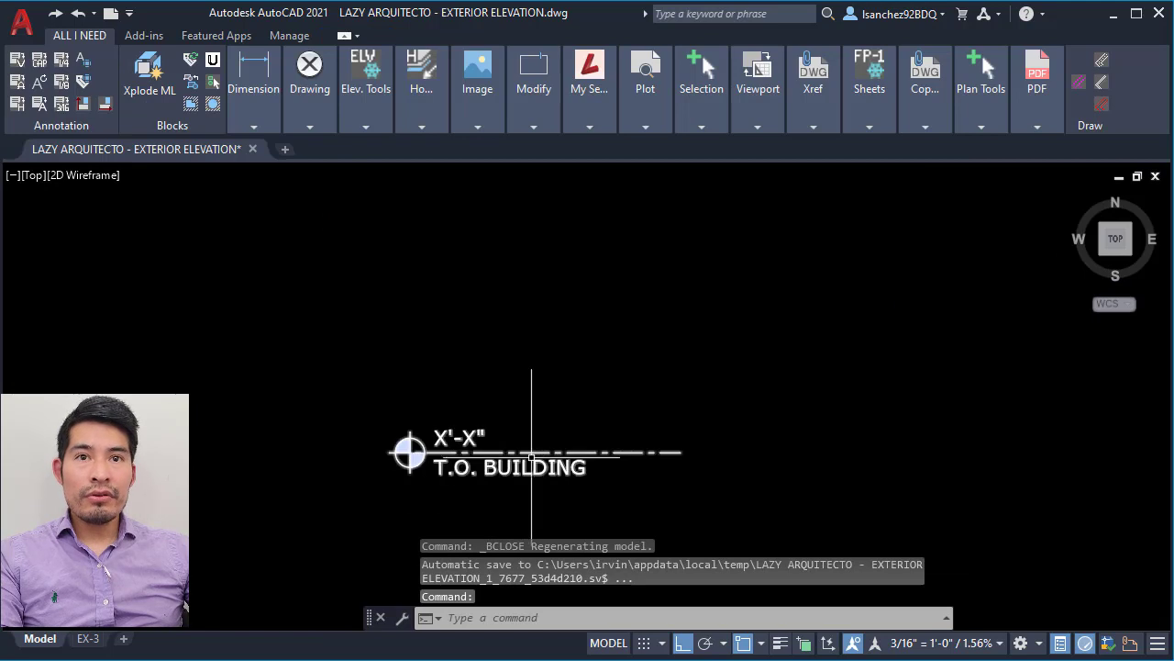
Copy the elevation marker 5' straight up from its endpoint.
click(519, 453)
text(co)
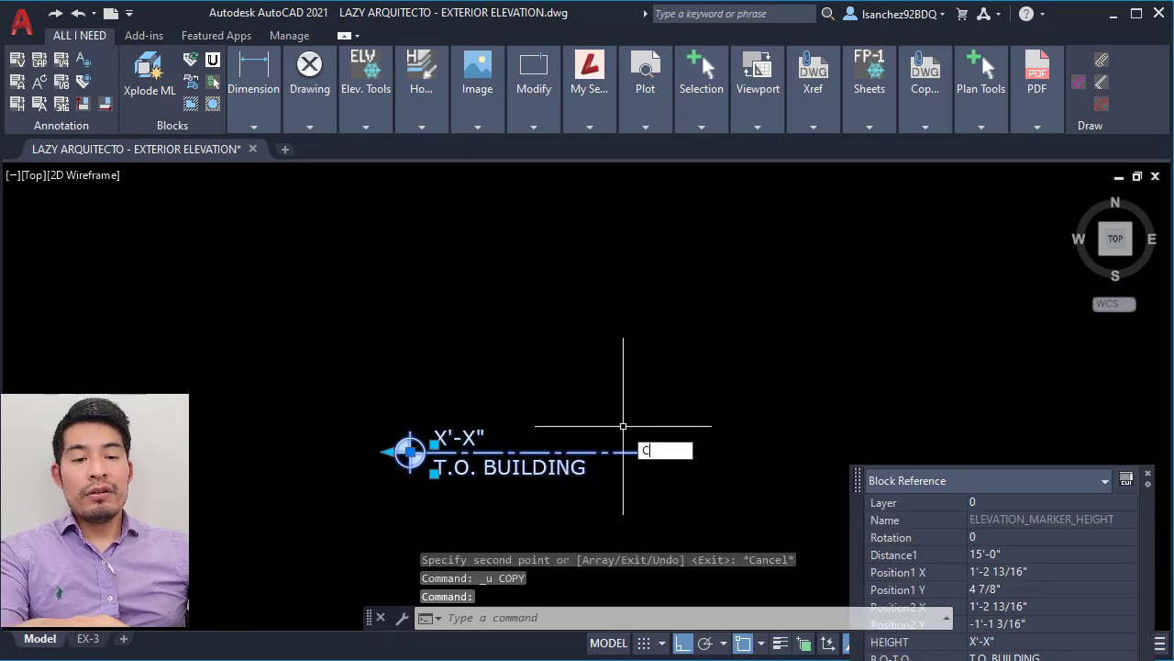
key(Return)
click(681, 451)
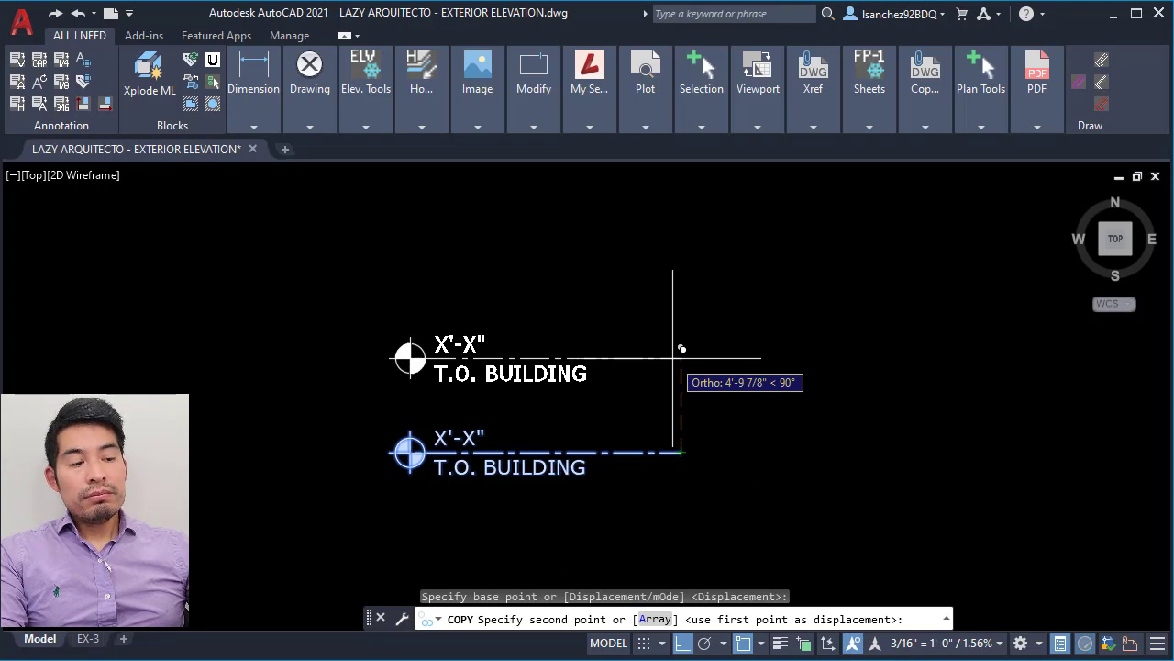
text(5')
key(Return)
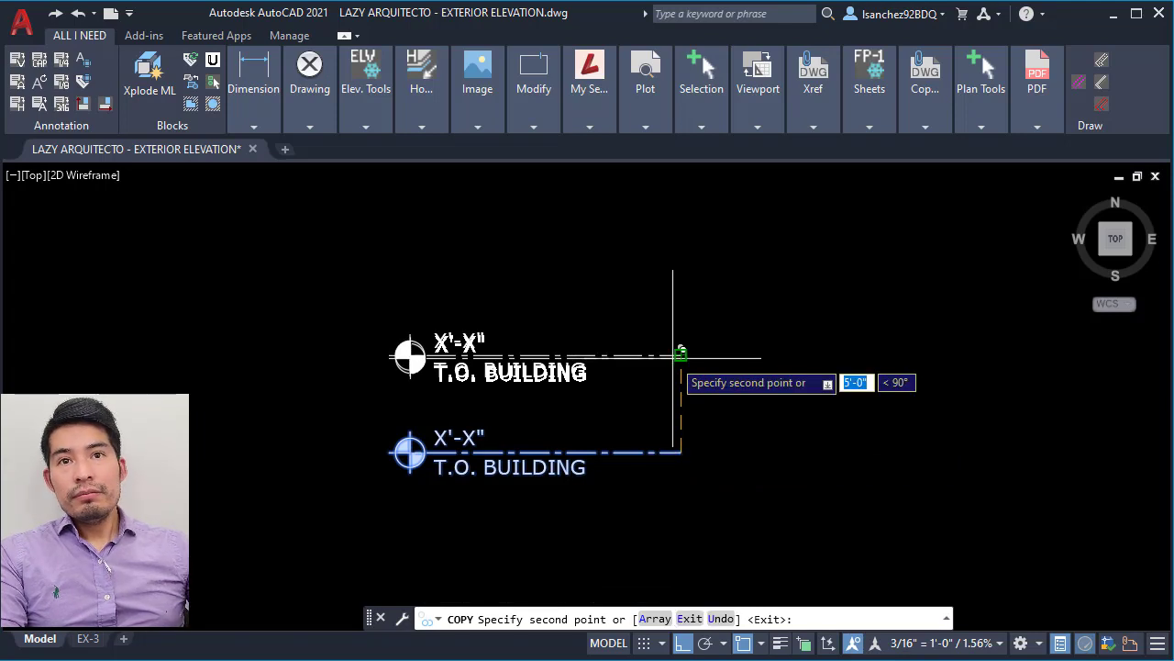
key(Escape)
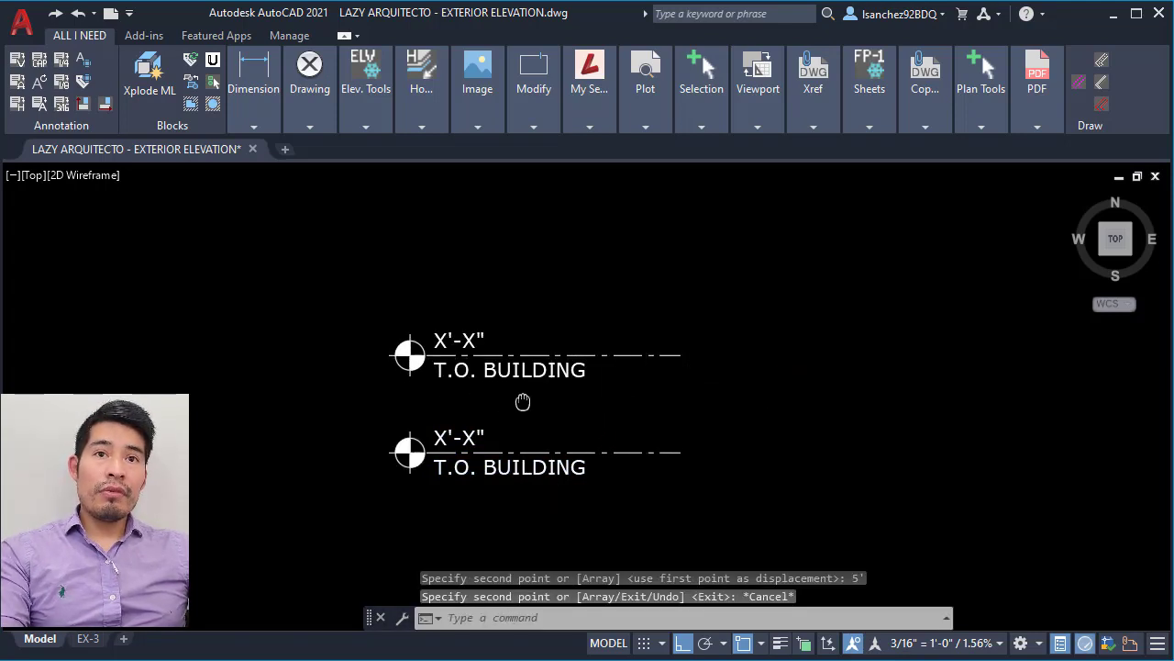
Dimension the 5'-0" gap between the markers and open the upper marker's attributes.
middle_drag(523, 402, 516, 409)
text(dli)
key(Return)
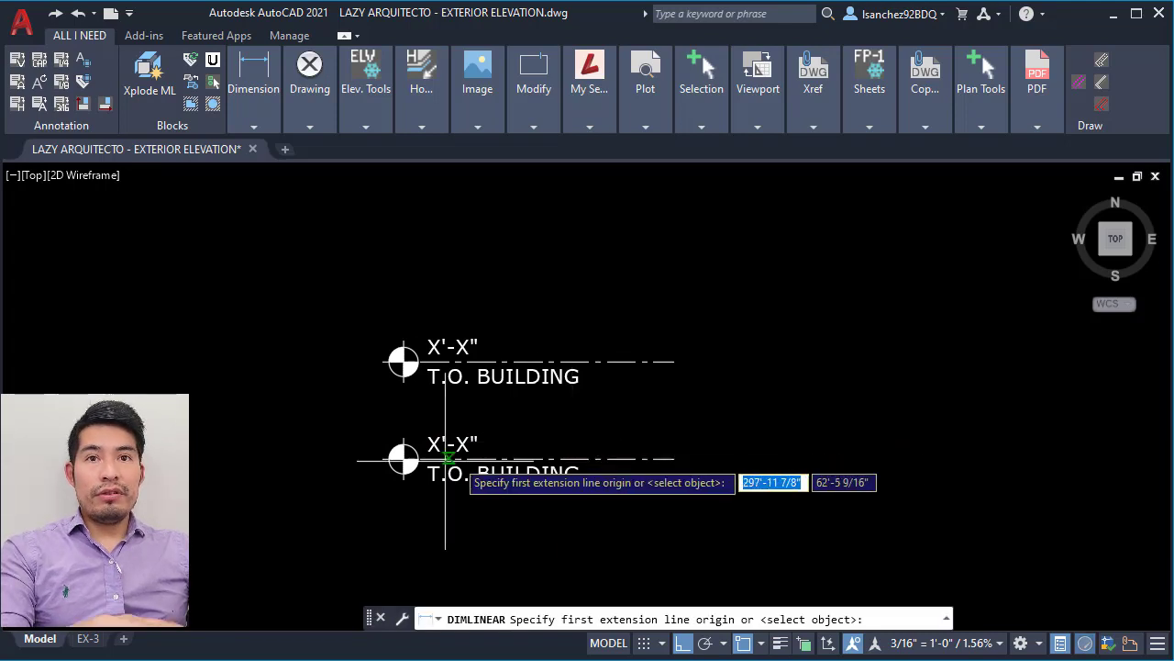
click(404, 459)
click(404, 362)
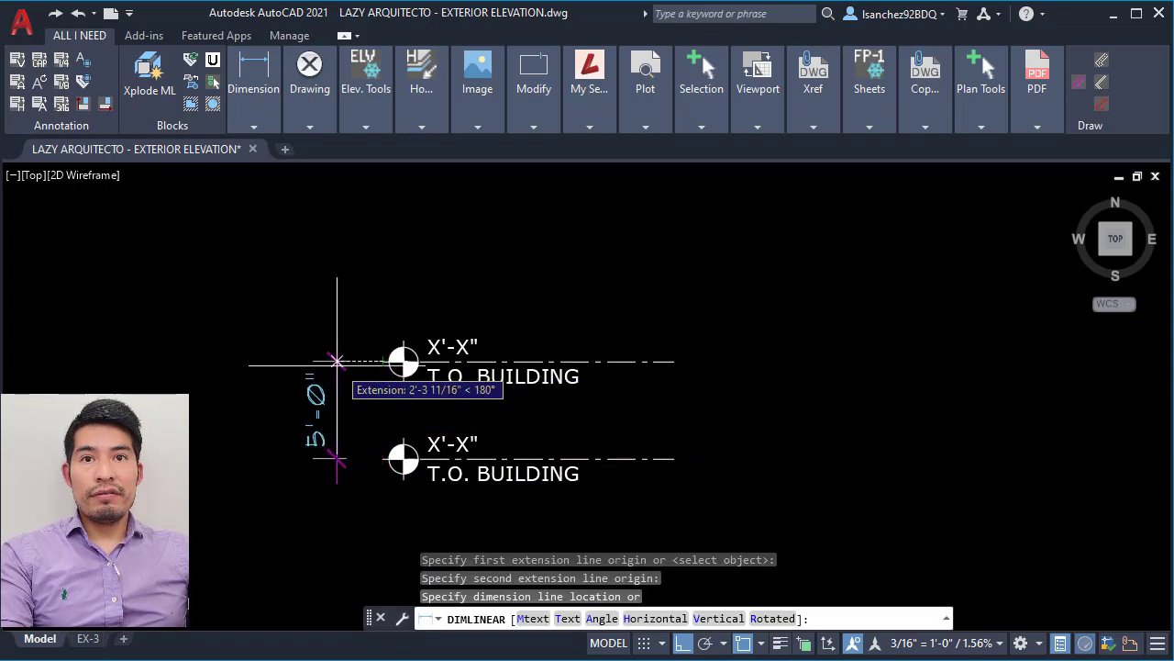
click(295, 361)
key(Escape)
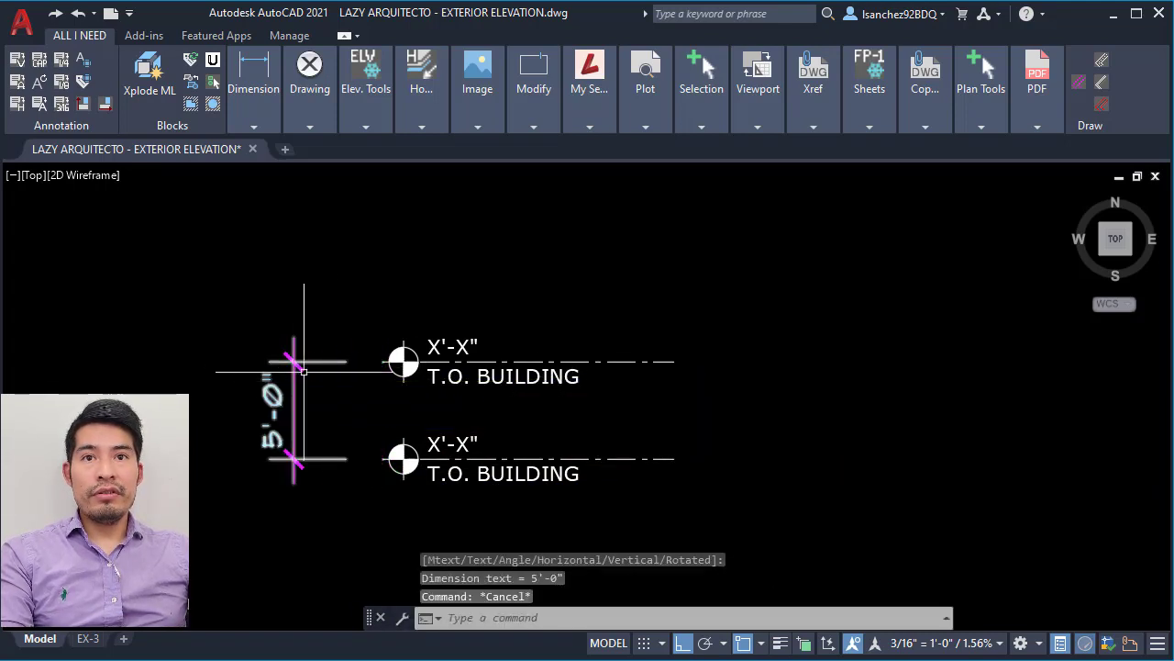
double_click(456, 346)
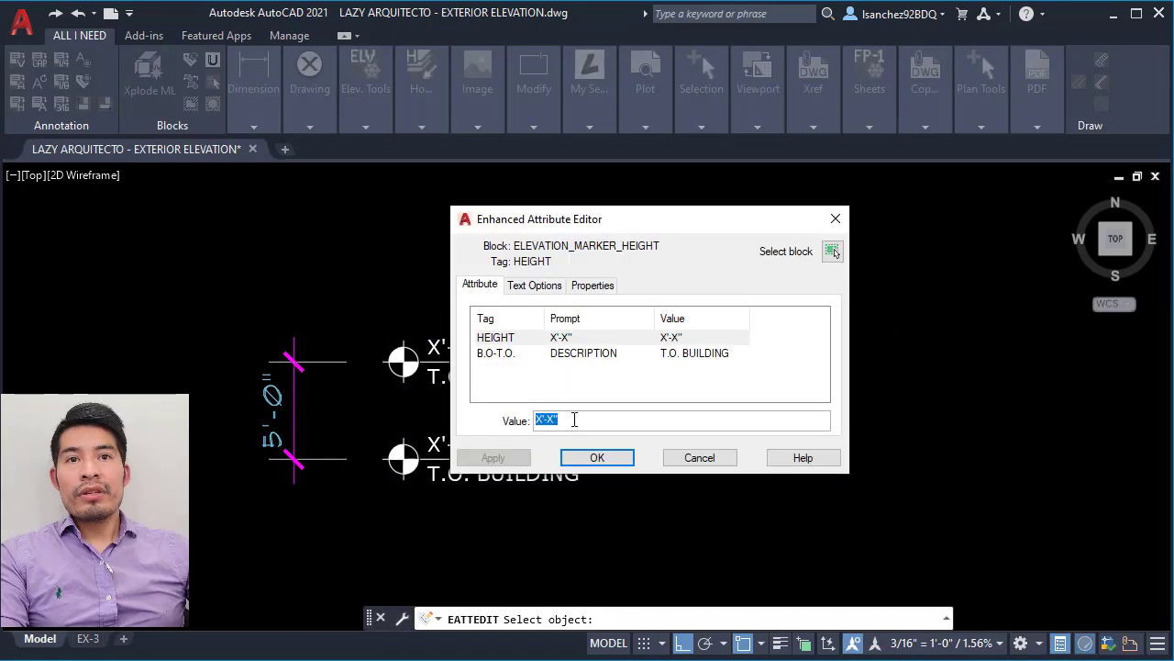
Replace the upper marker's X'-X" height value with a new Formula field.
drag(588, 419, 529, 418)
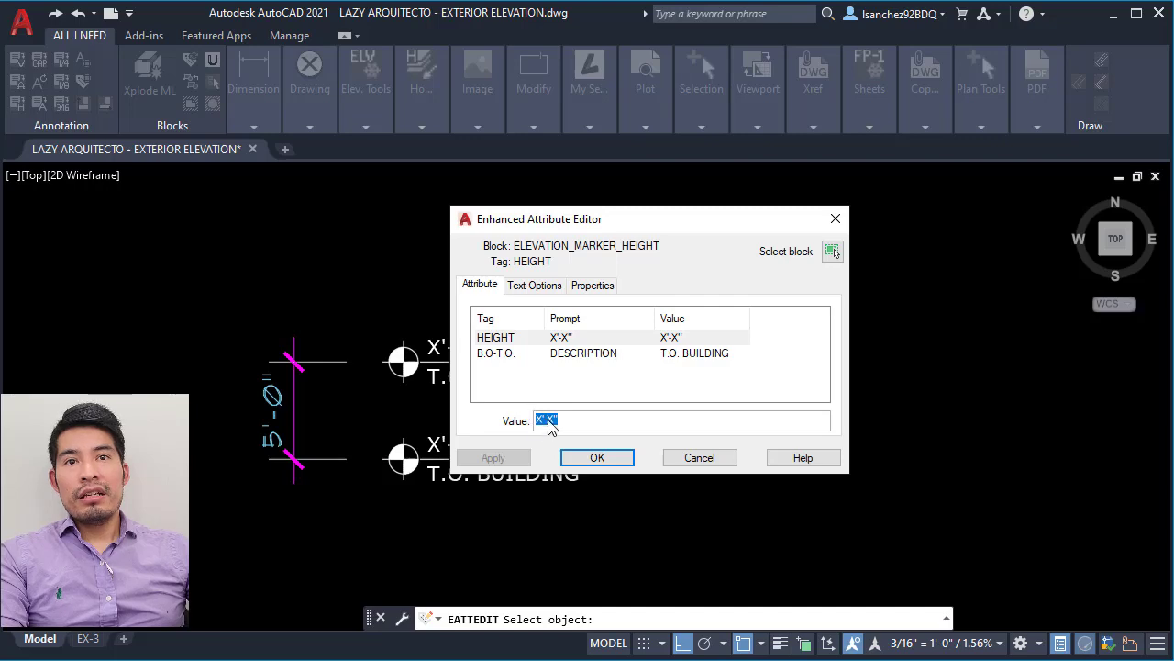
right_click(549, 424)
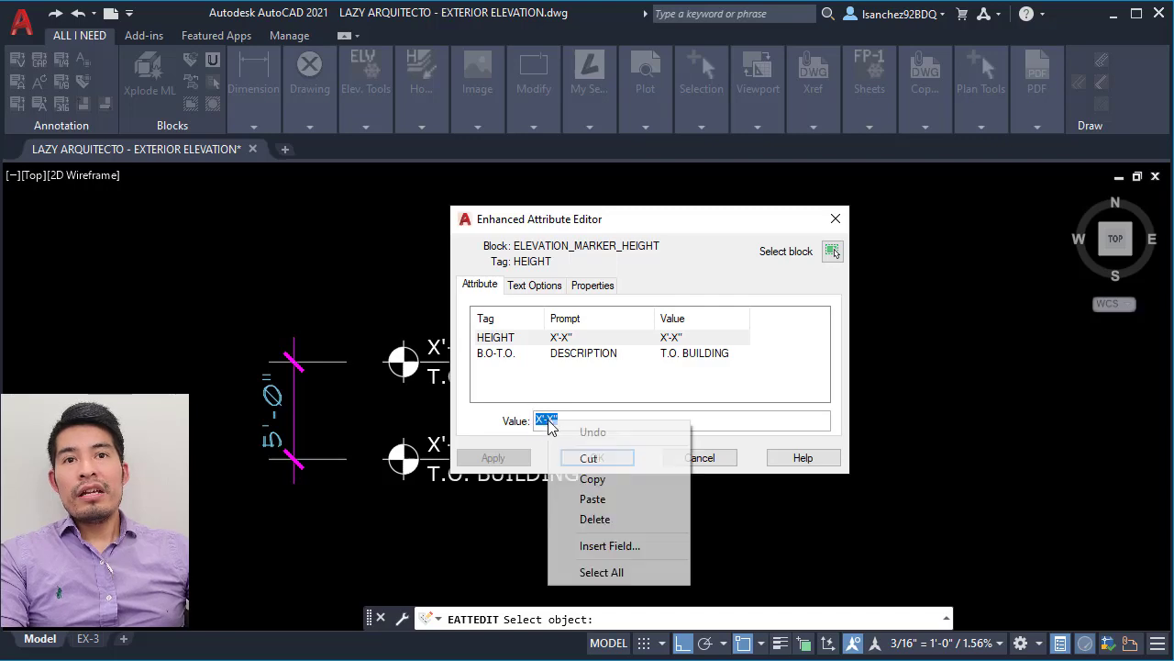
click(597, 545)
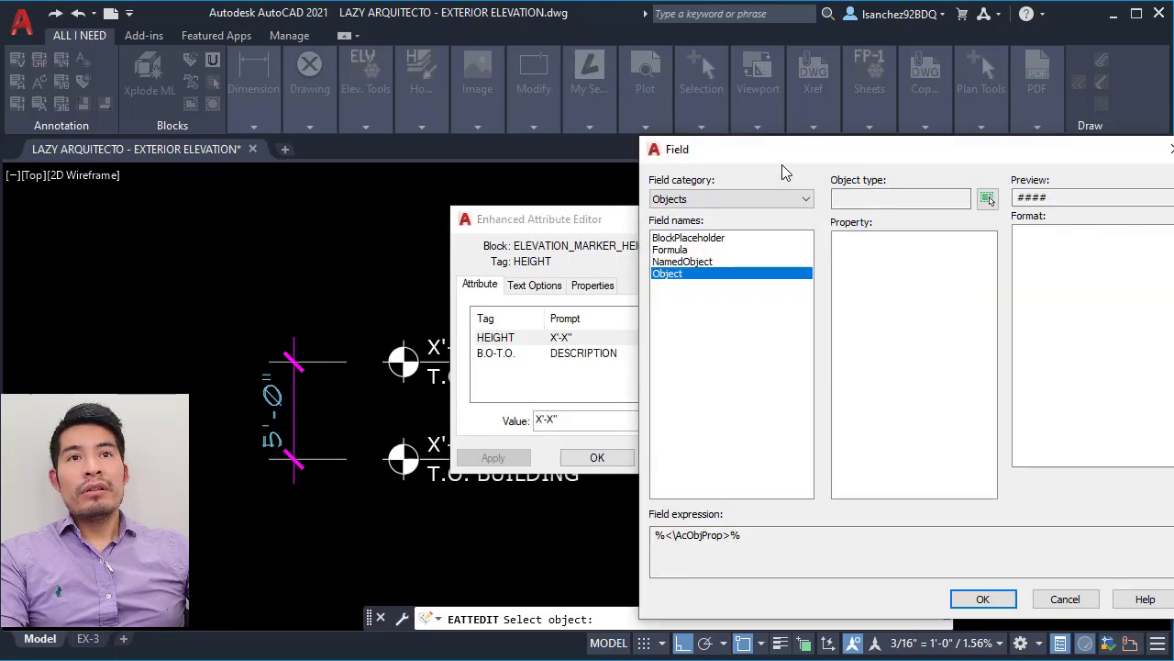
drag(752, 149, 707, 147)
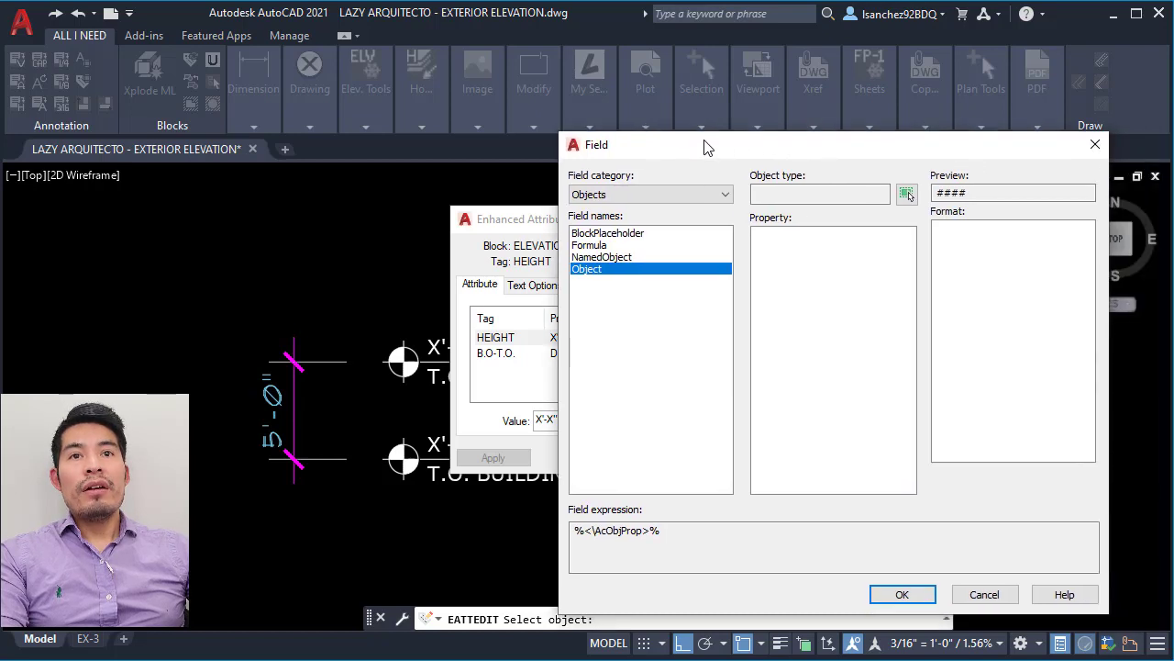
click(667, 196)
click(597, 258)
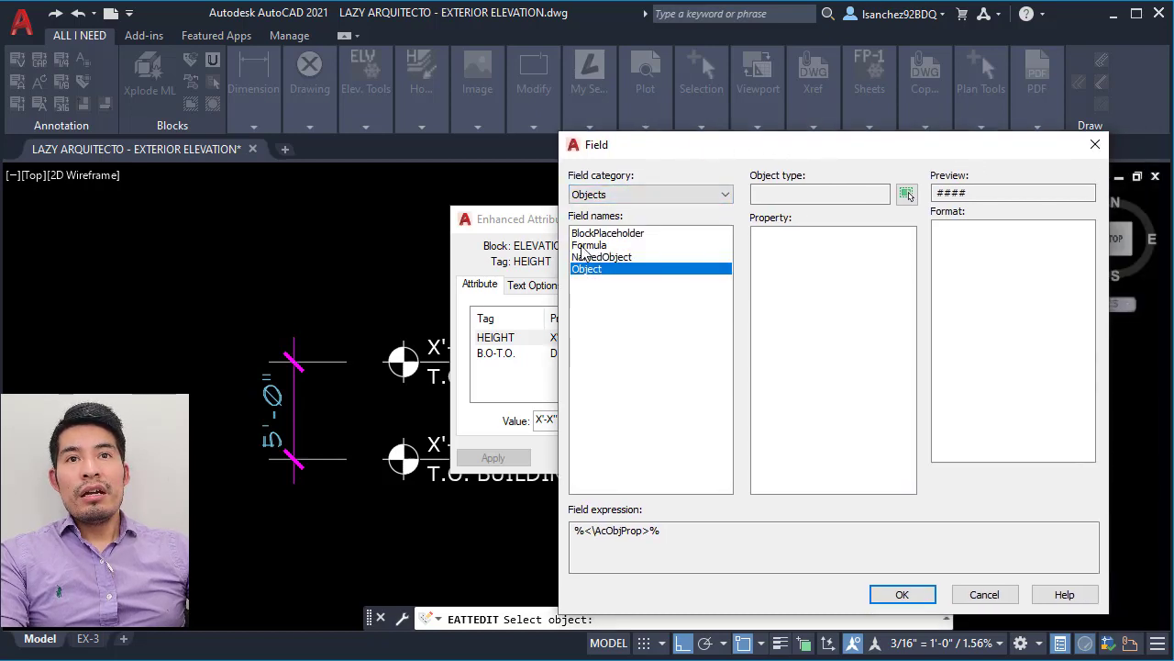
click(588, 245)
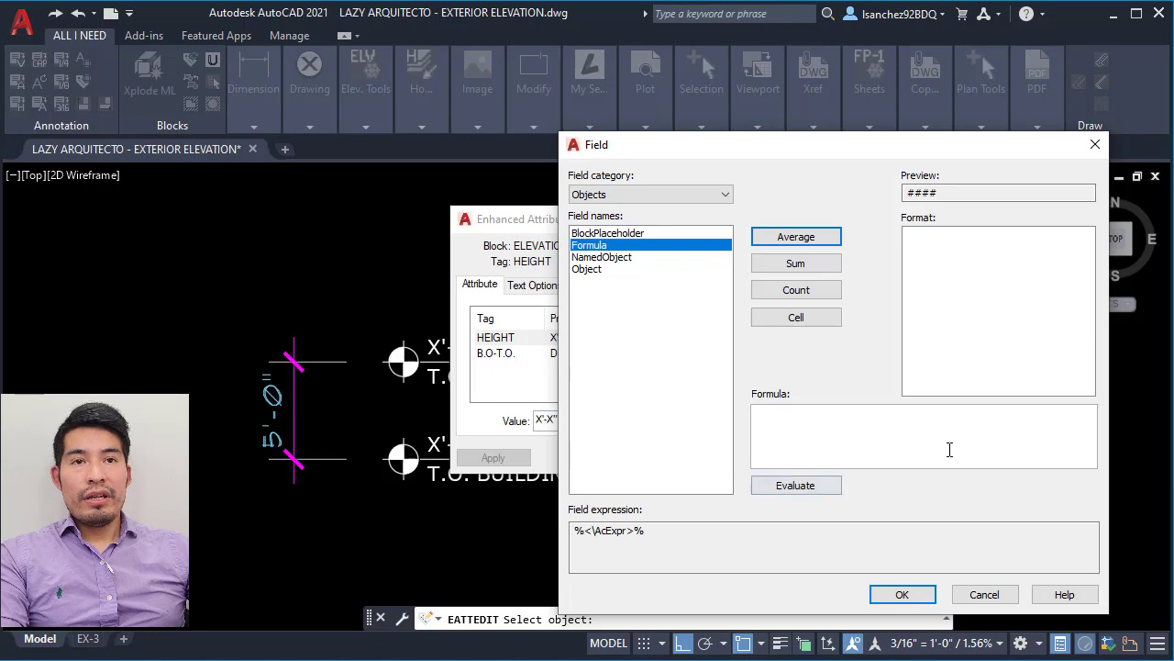
Nest the upper marker's Position Y value, 809.5885, into the formula.
right_click(773, 418)
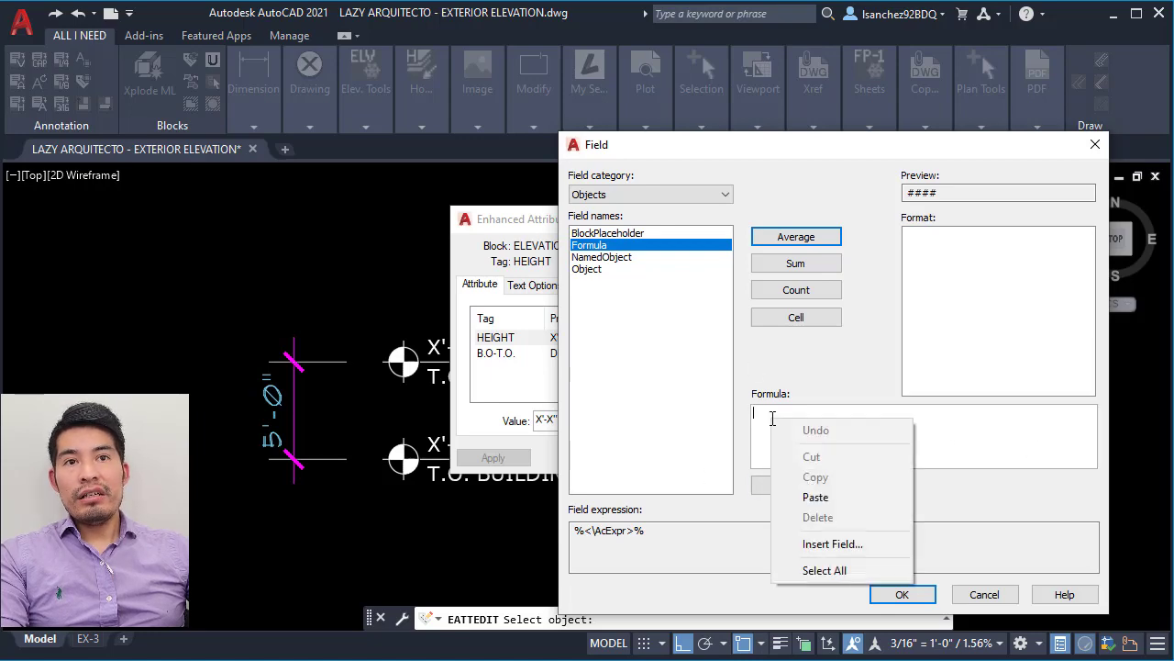
click(819, 545)
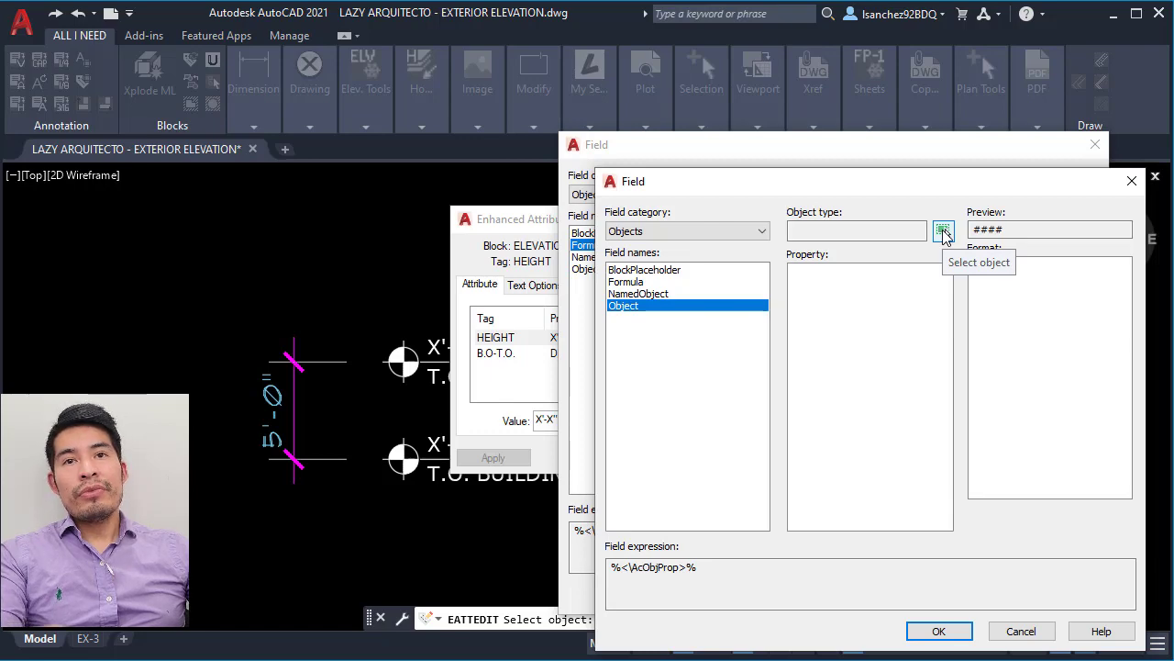
click(943, 231)
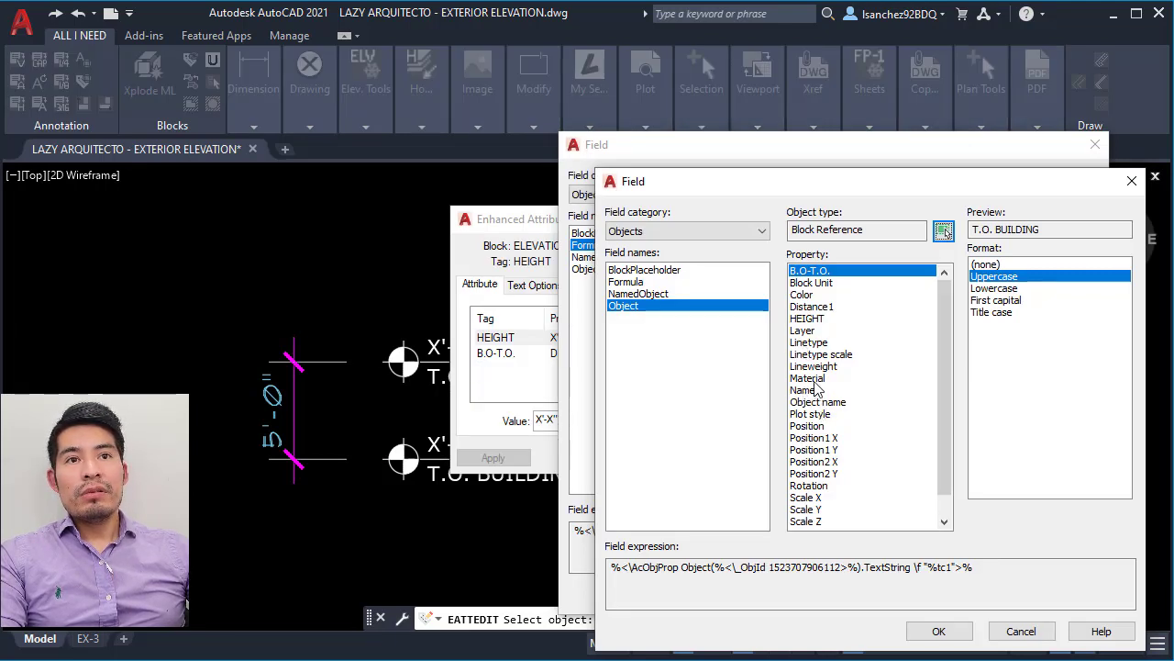
click(805, 428)
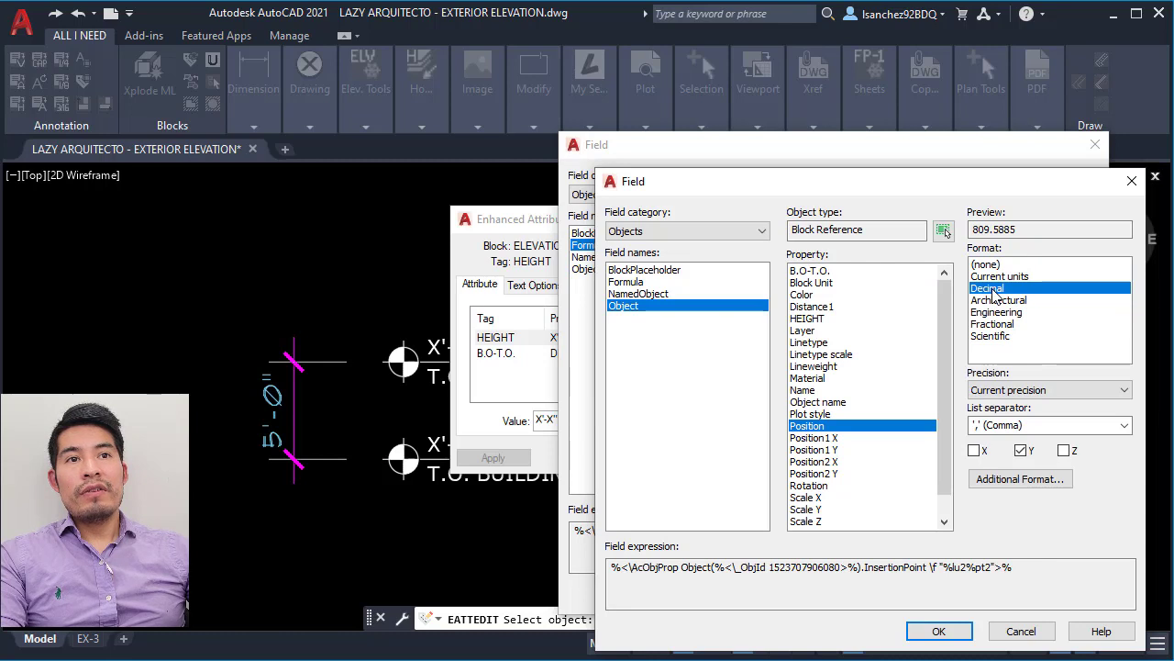
click(1064, 451)
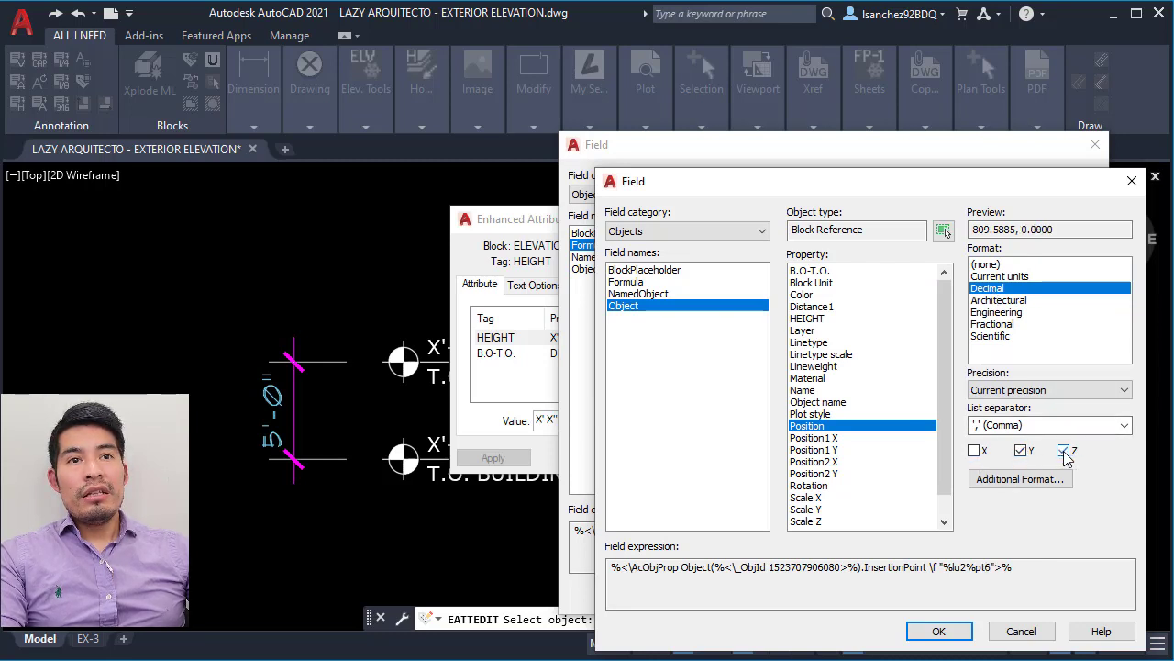
click(1065, 451)
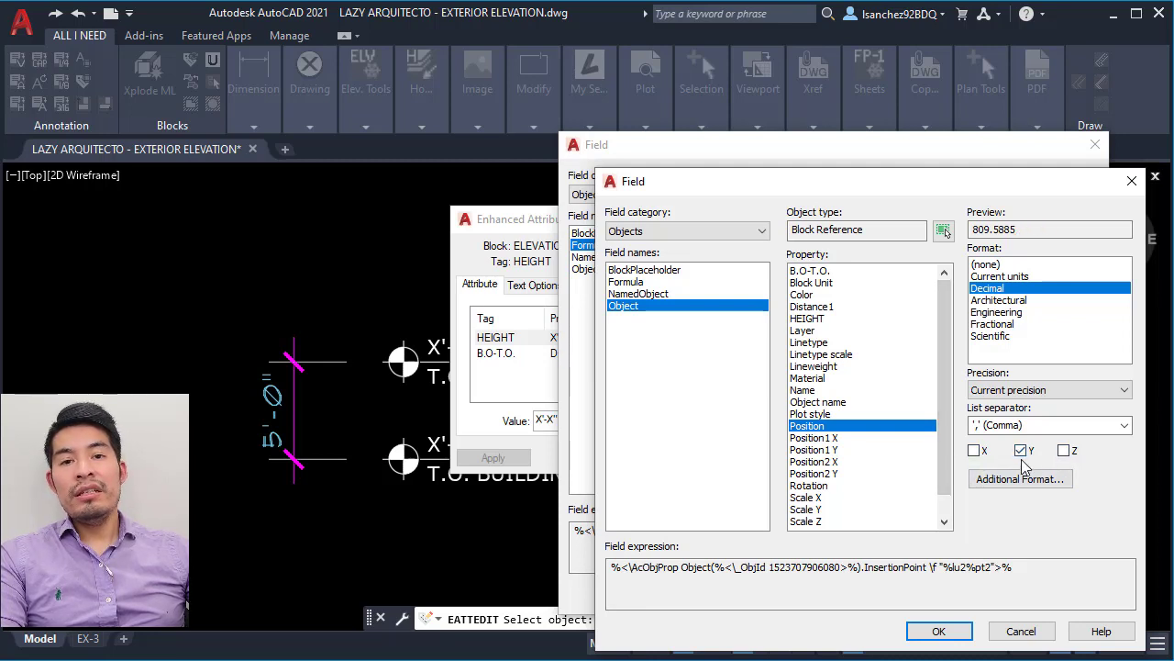
click(939, 631)
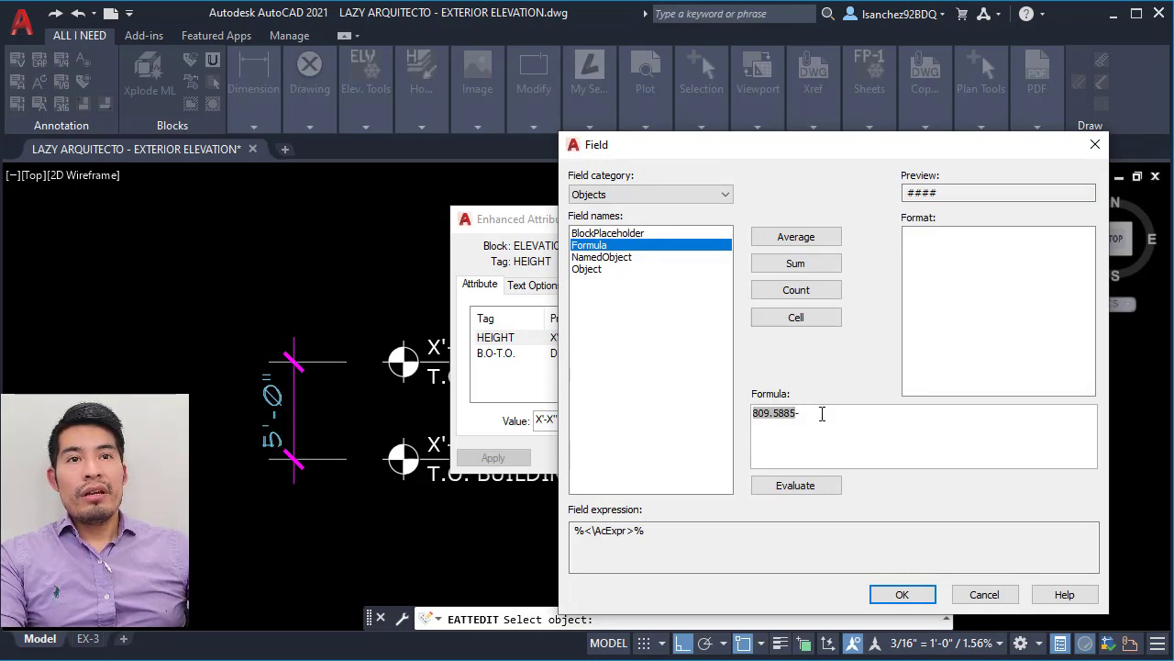
Append the lower marker's Position Y, 749.5885, after the minus sign in the formula.
right_click(822, 414)
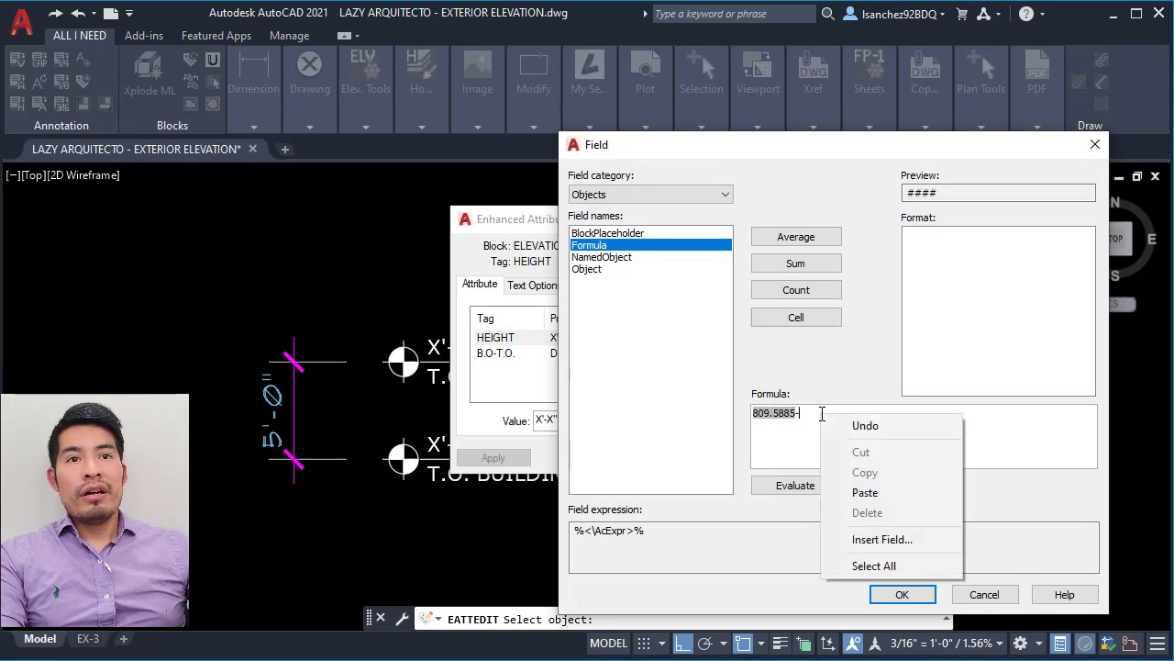
click(865, 539)
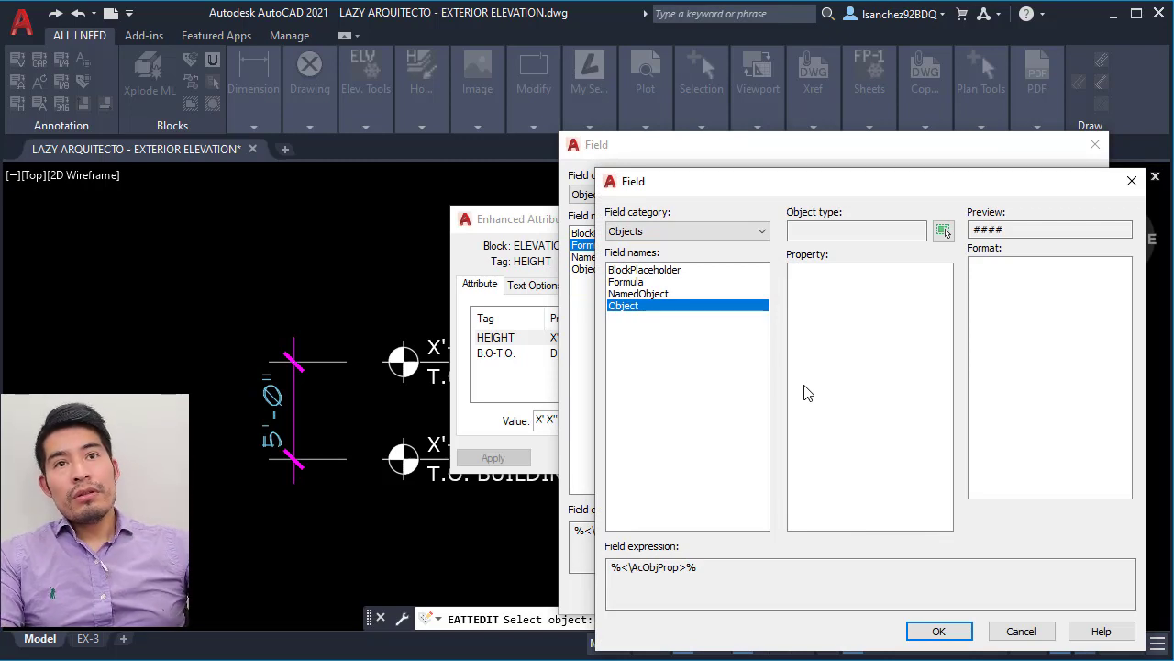
click(941, 232)
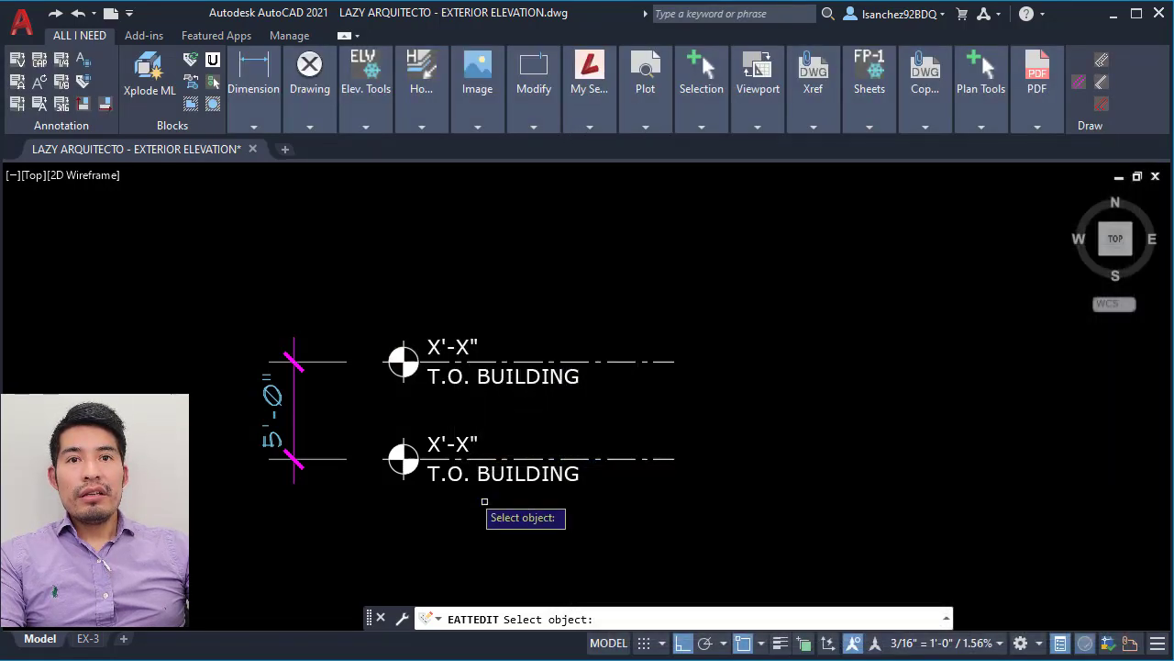
click(439, 458)
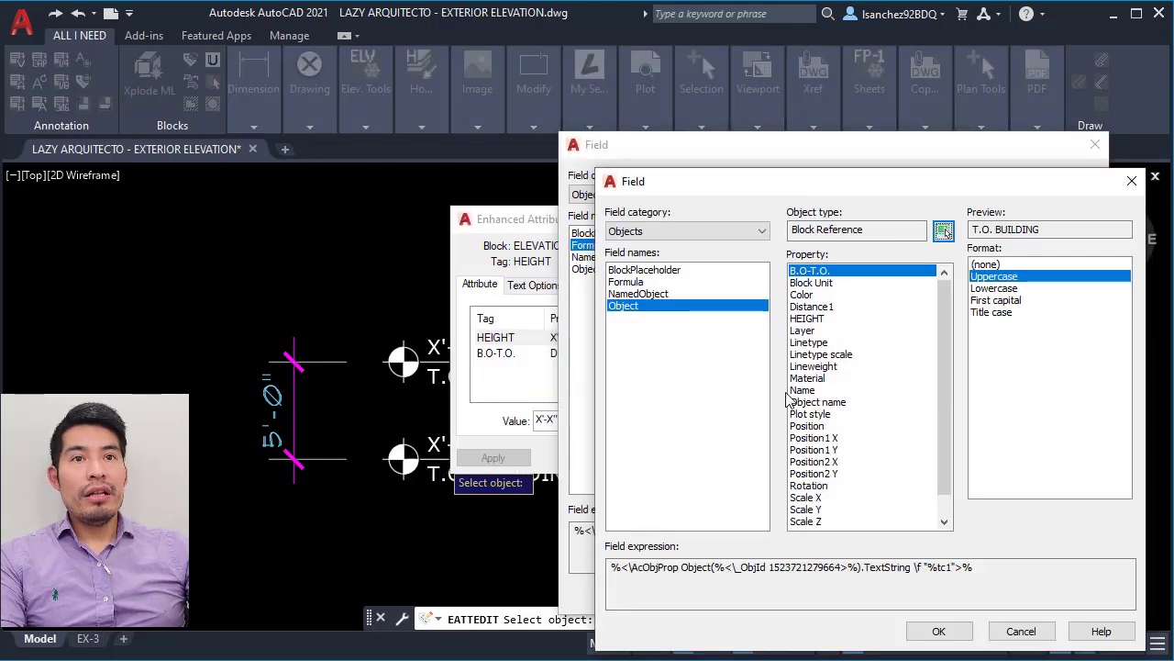
click(808, 425)
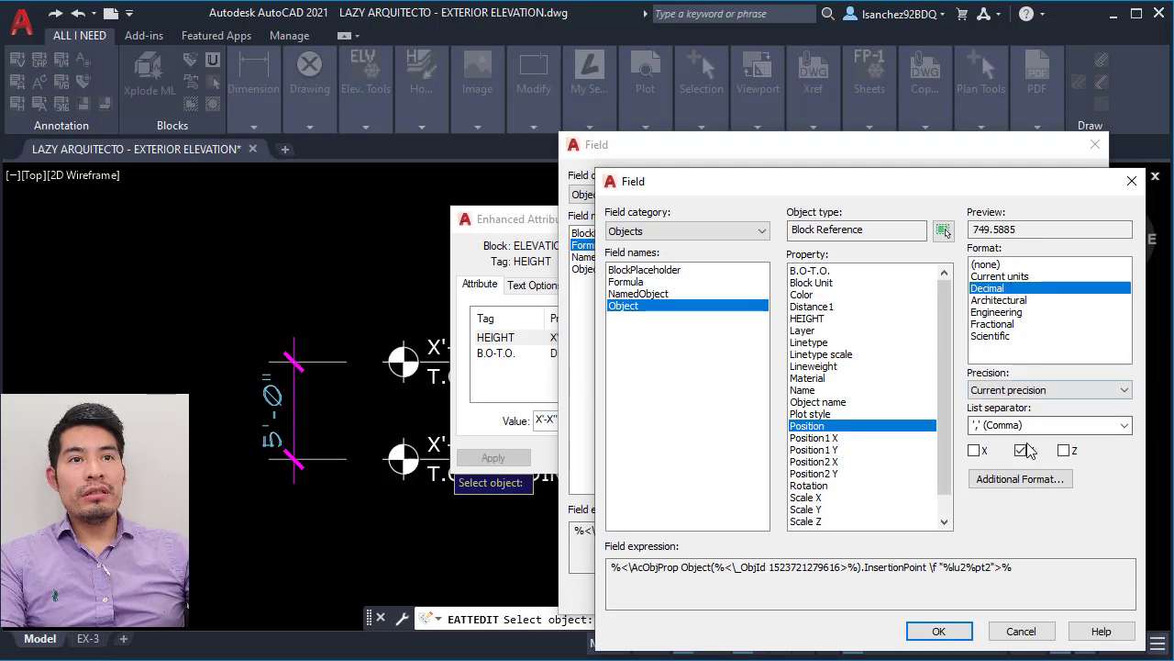
click(937, 630)
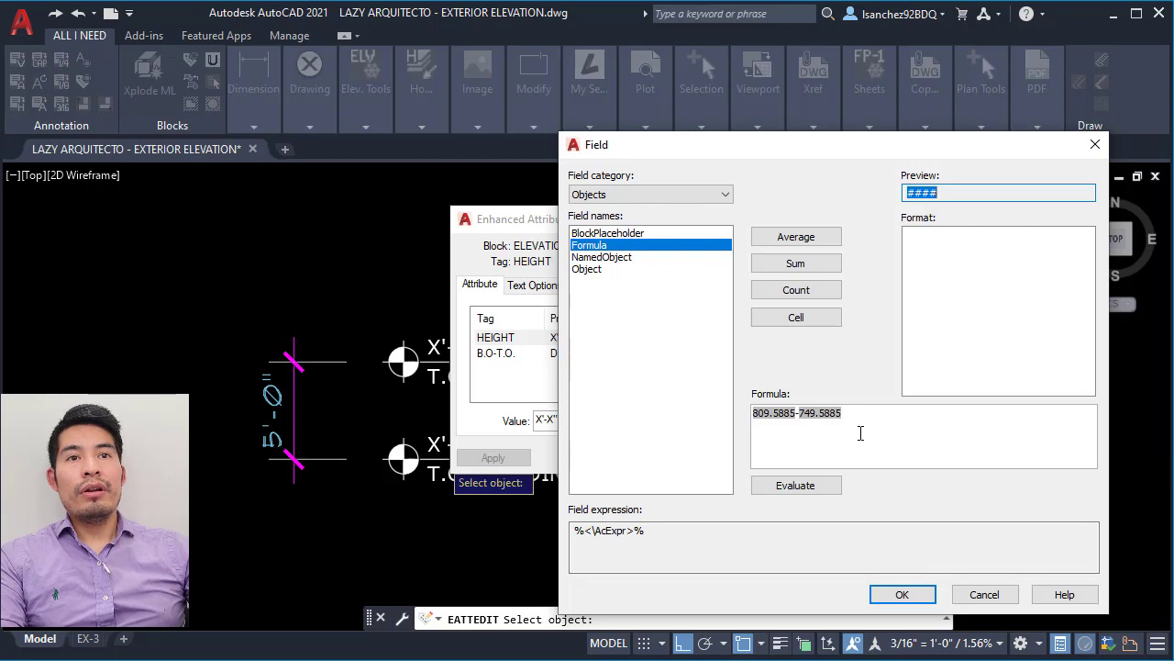
Evaluate the formula to 60.0000, format it as Architectural, and apply the field.
click(787, 486)
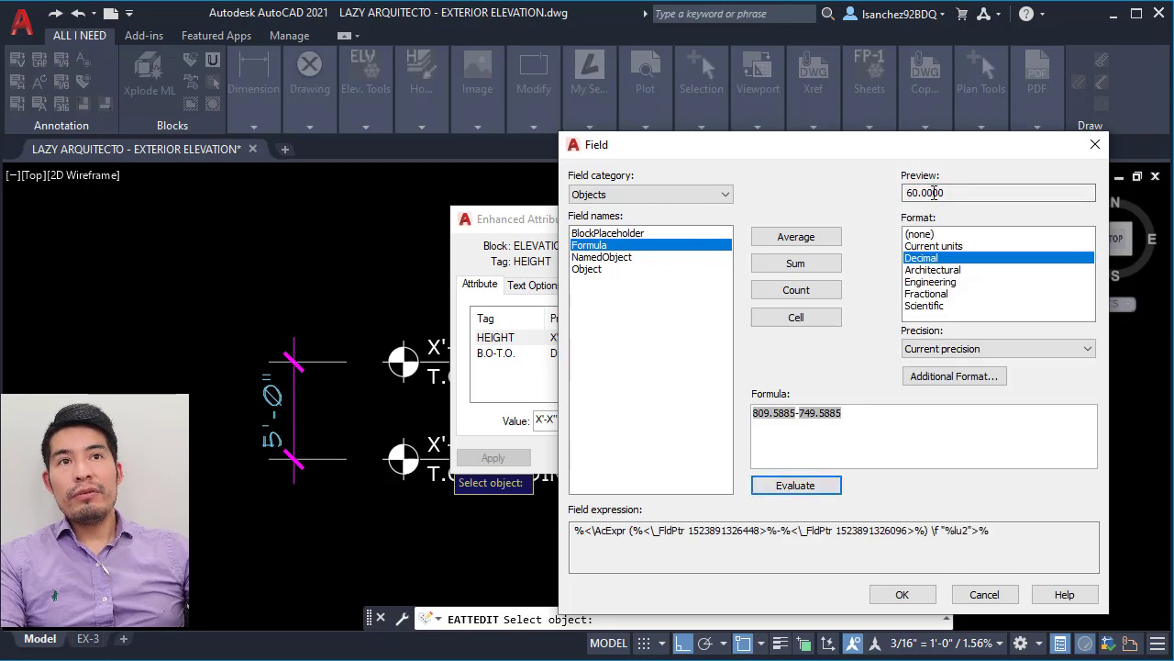
click(947, 271)
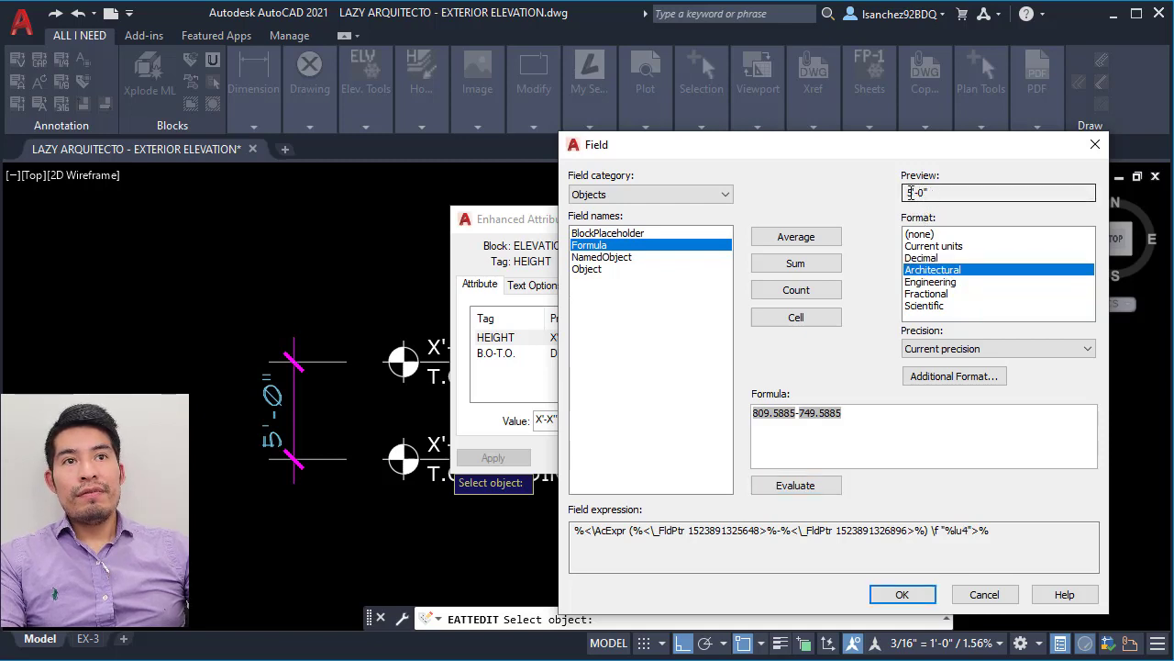
click(898, 595)
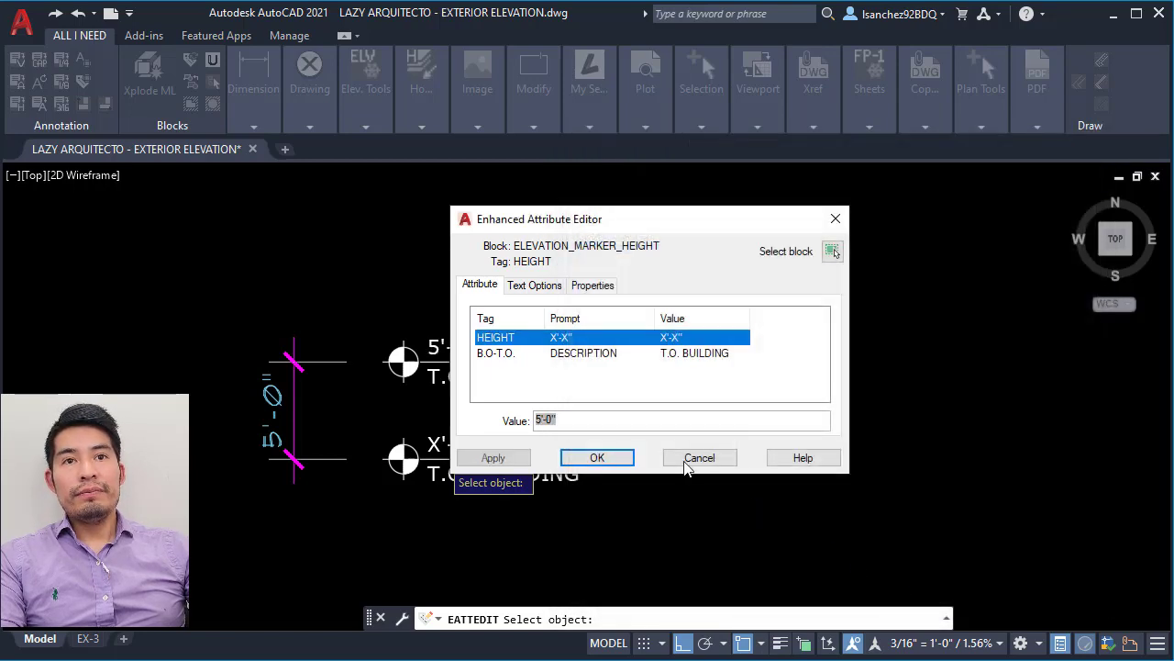
Copy the 5'-0" marker another 5' up and regenerate so it reads 10'-0".
click(598, 458)
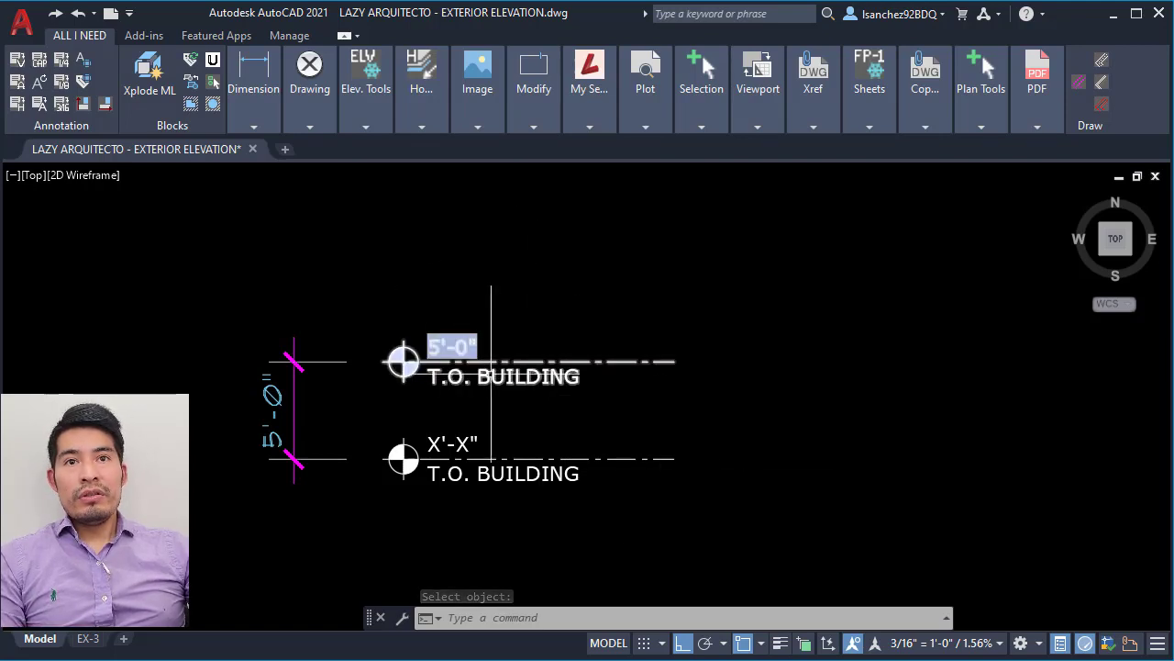
click(533, 388)
click(523, 356)
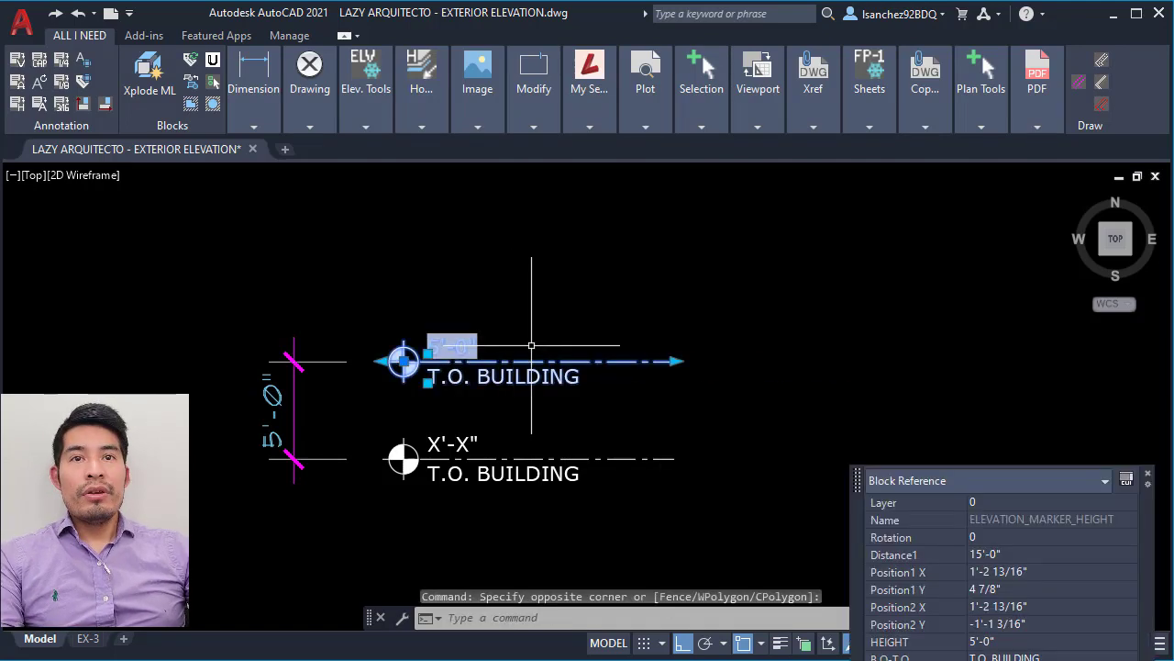
text(co)
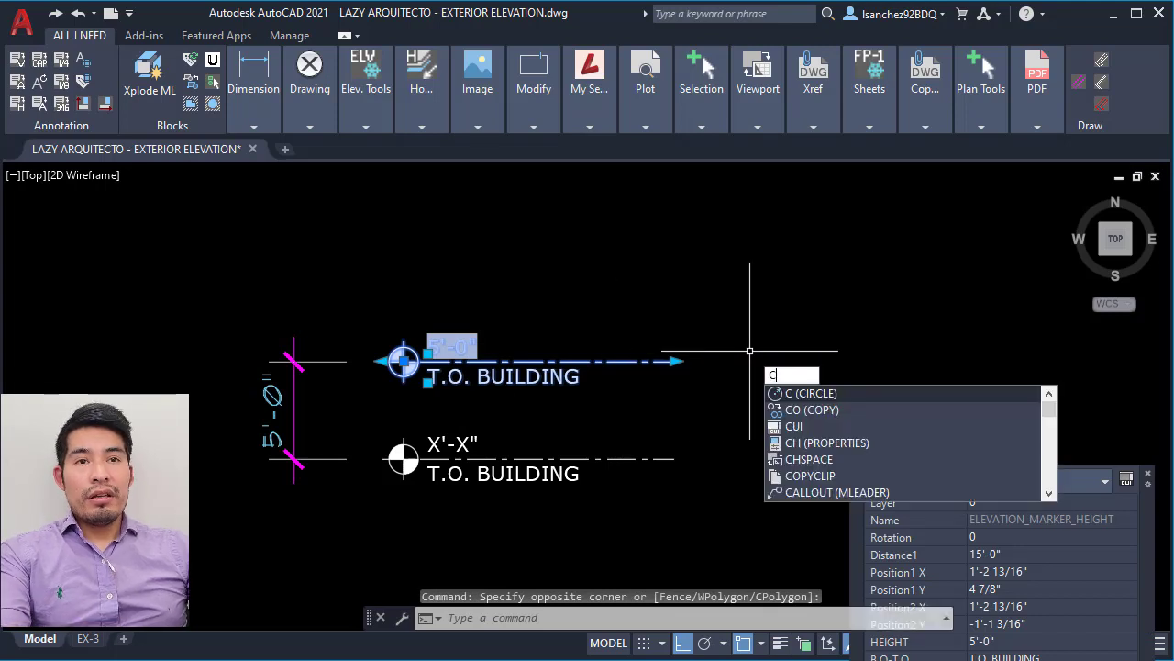
key(Return)
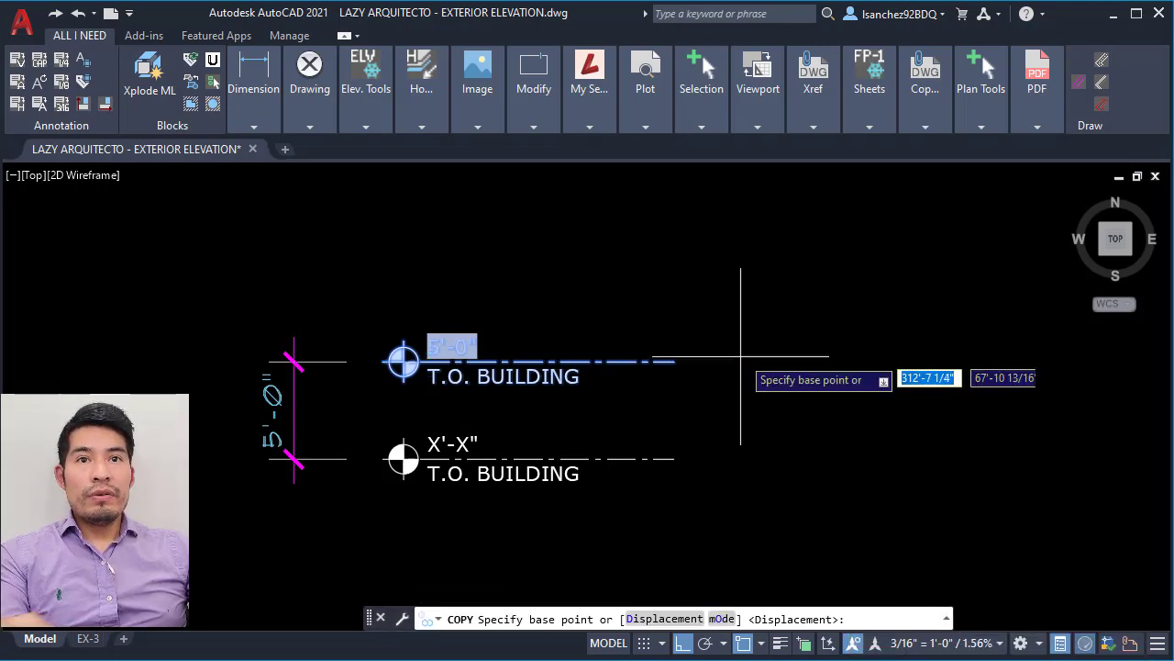
click(674, 362)
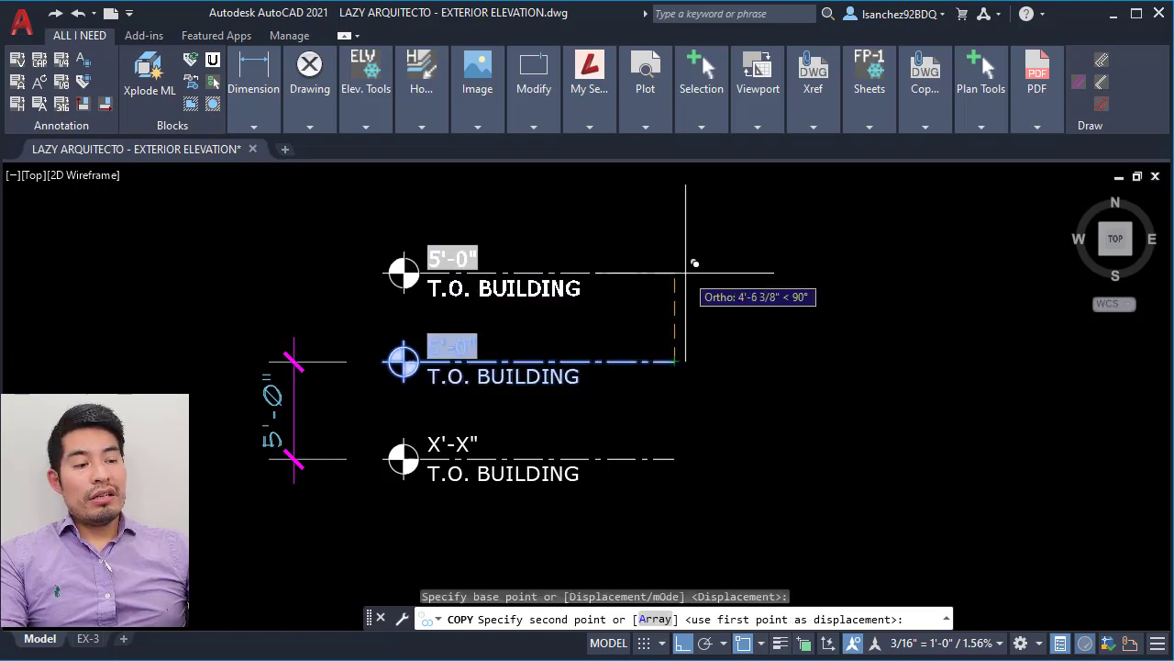
text(5')
key(Return)
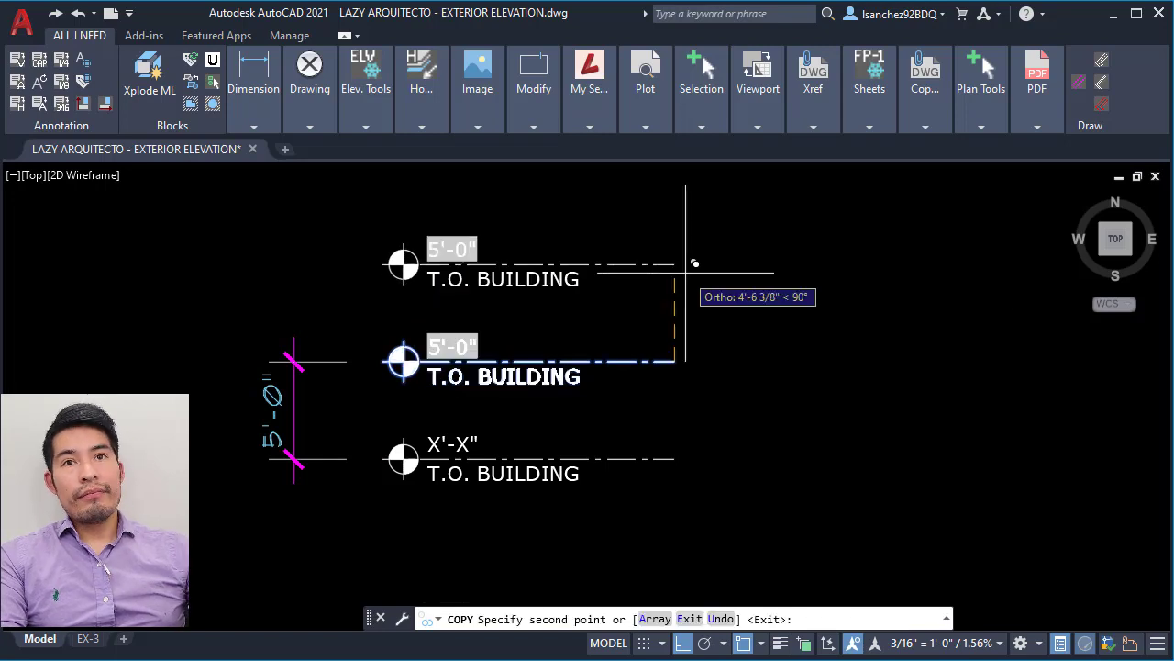
key(Escape)
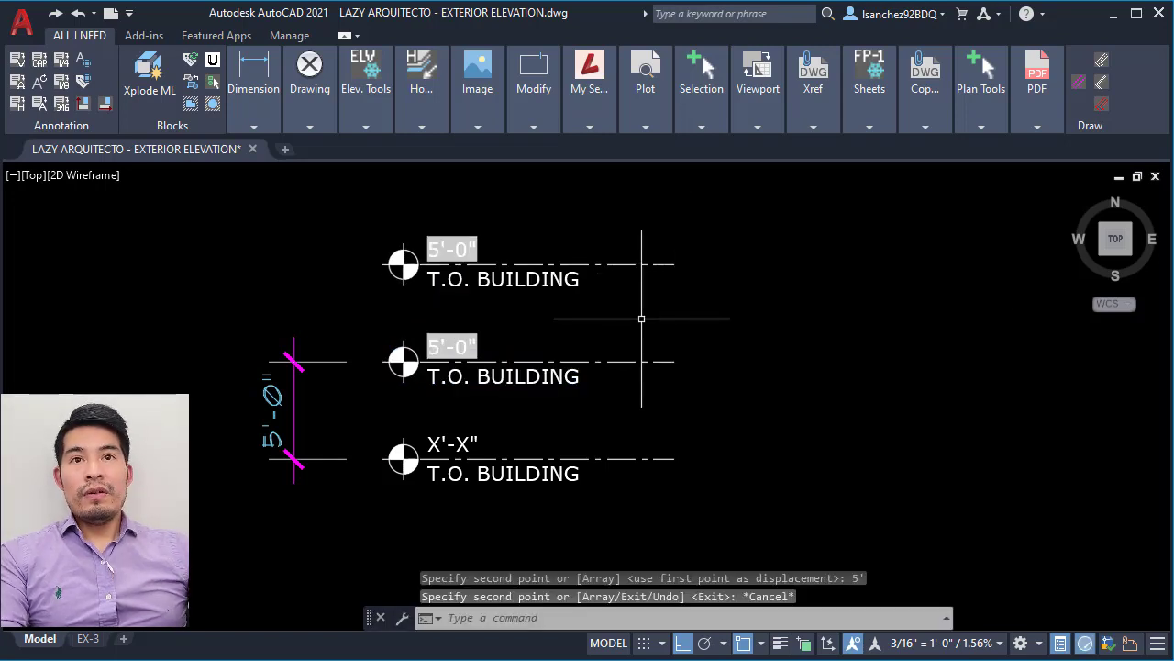
text(RE)
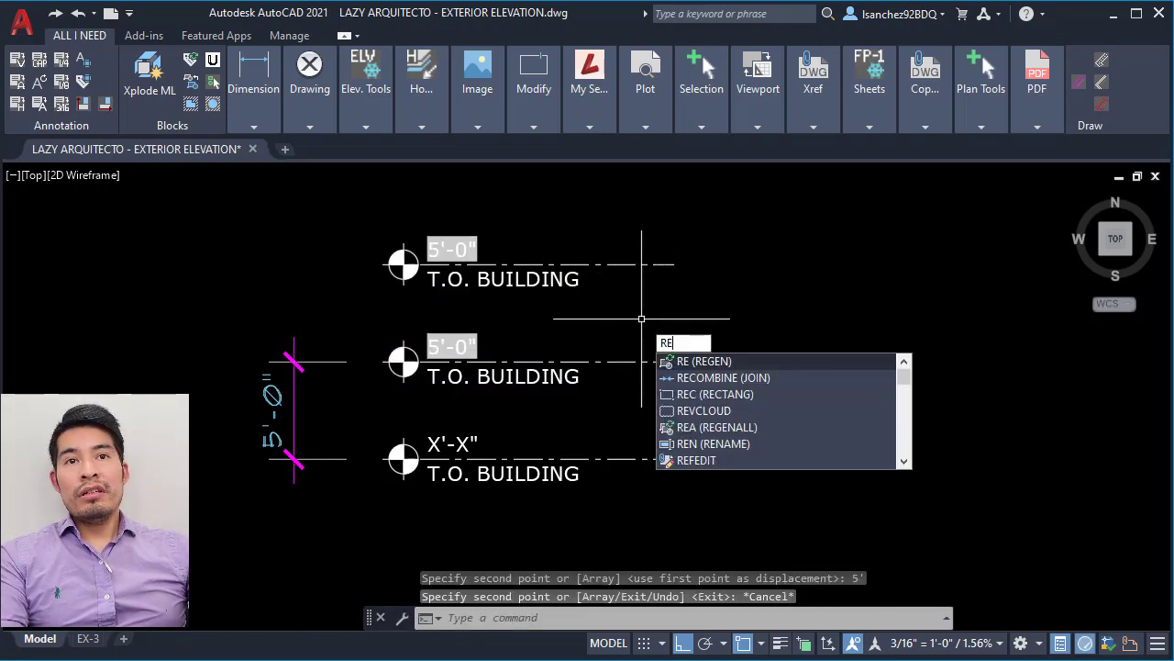
key(Return)
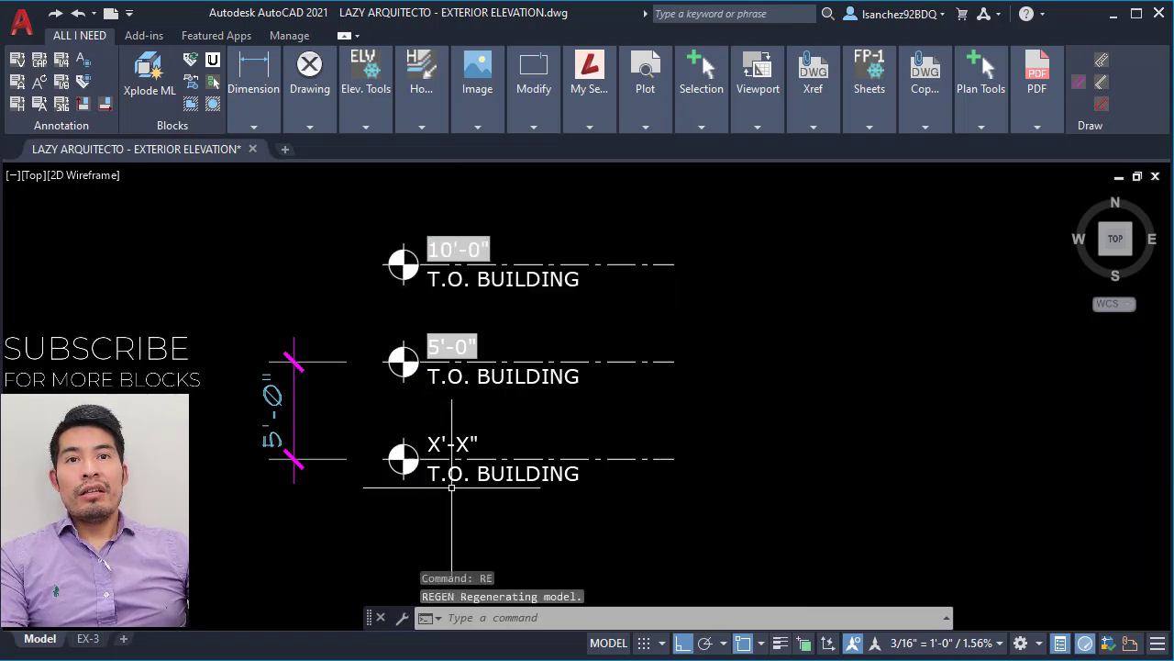
Open the Tool Palettes window with Ctrl+3.
click(538, 296)
key(Escape)
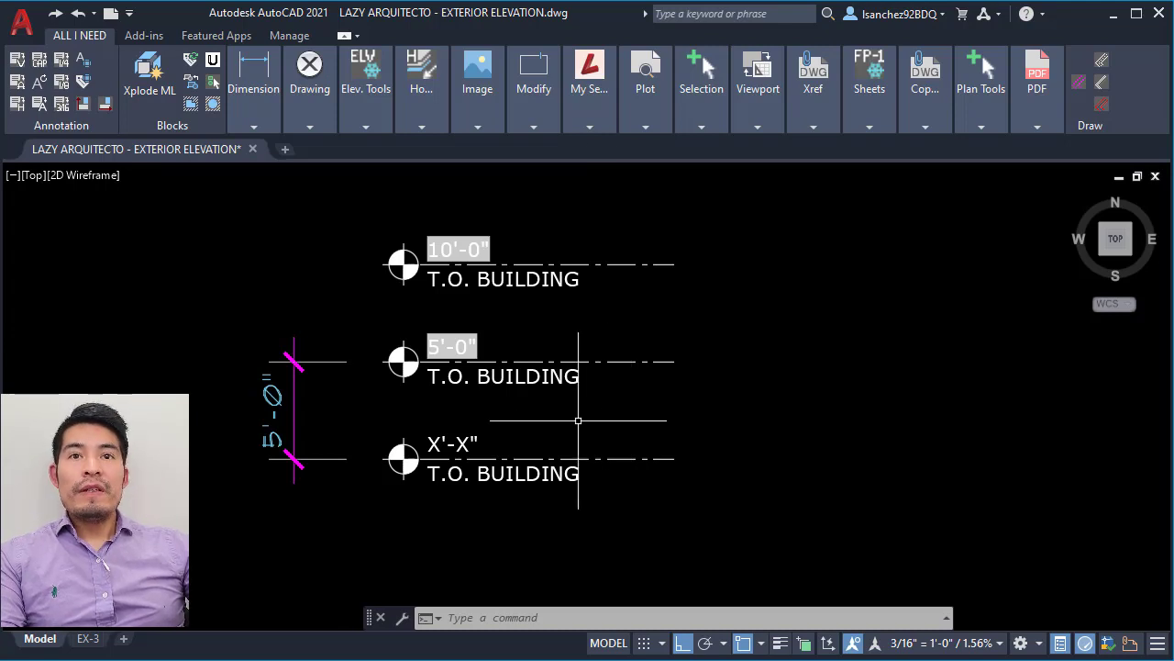
scroll(577, 401, down, 3)
scroll(482, 388, up, 3)
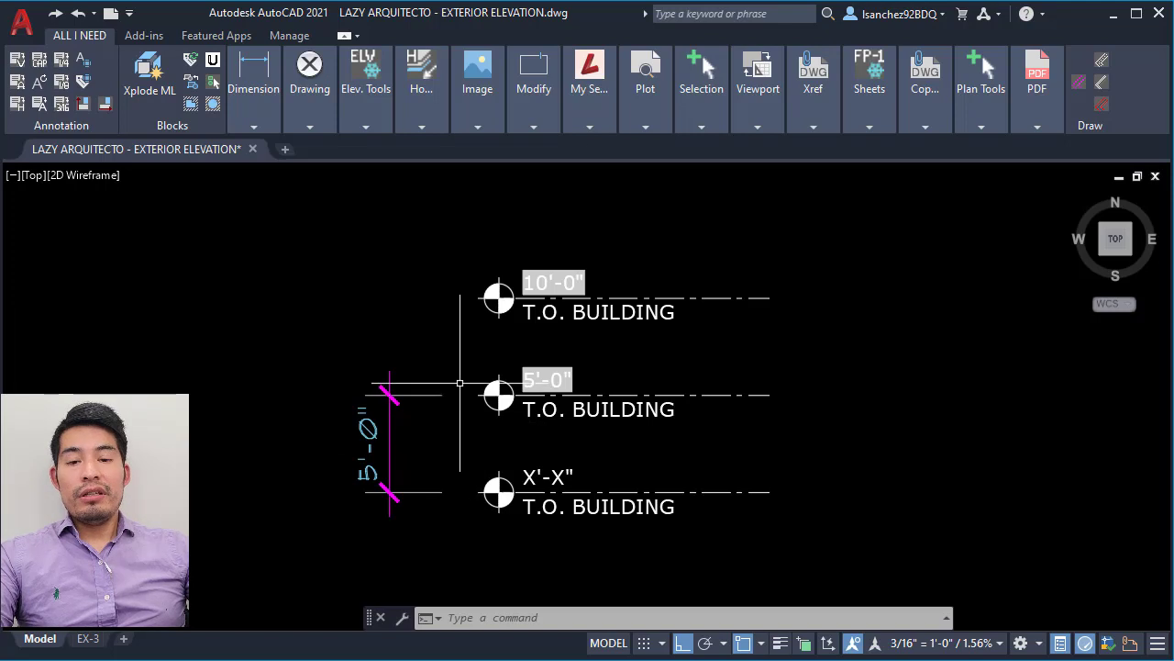
key(ctrl+3)
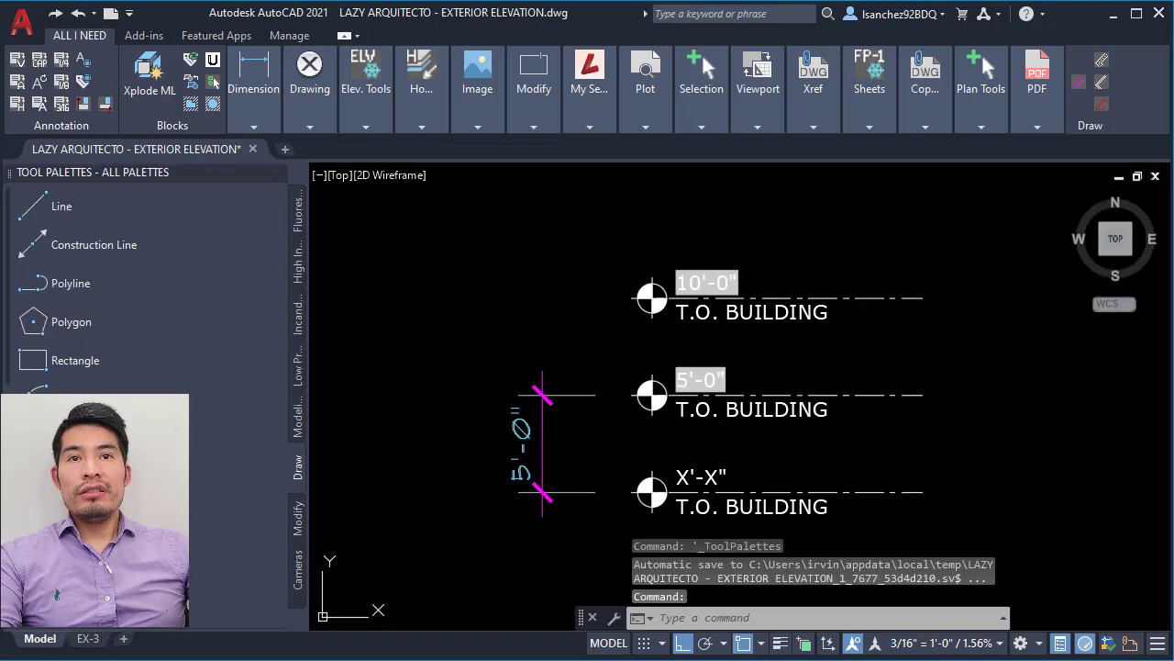
Add a new empty palette alongside Draw and Modify.
click(524, 388)
key(Escape)
middle_drag(427, 362, 367, 339)
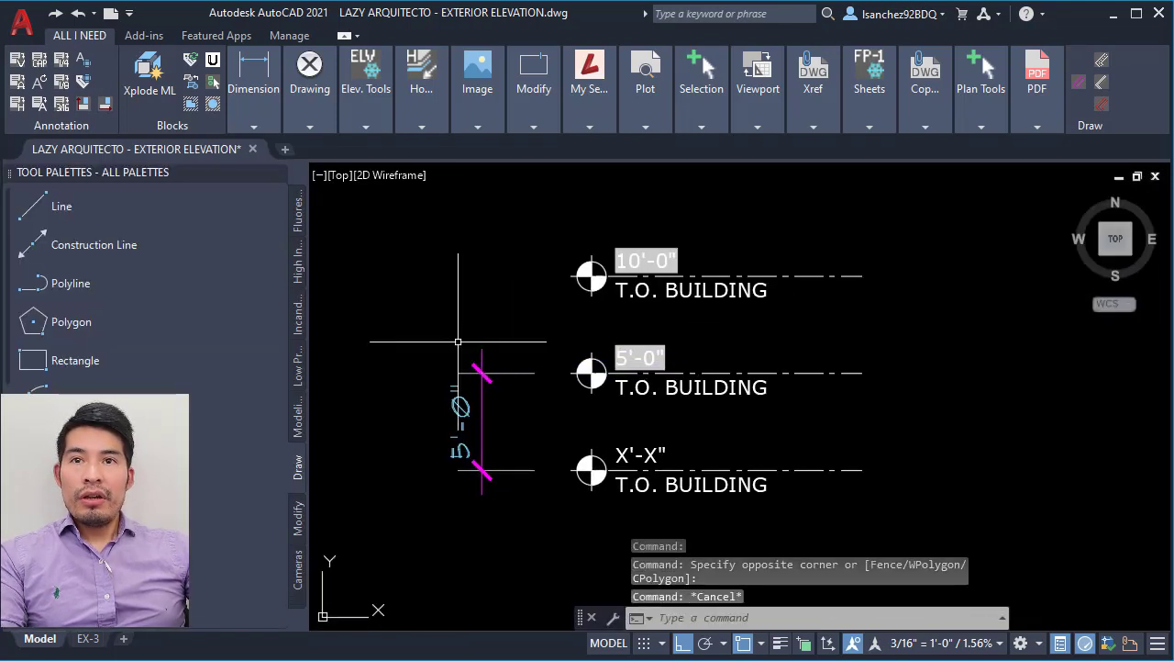
right_click(303, 611)
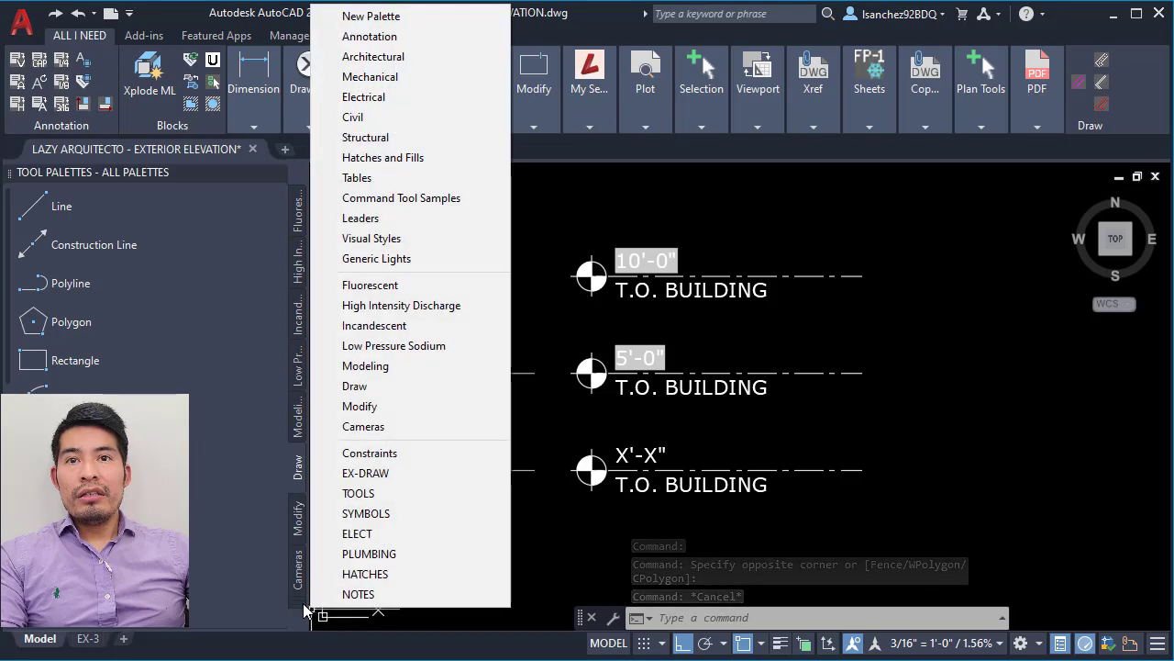
key(Escape)
right_click(302, 589)
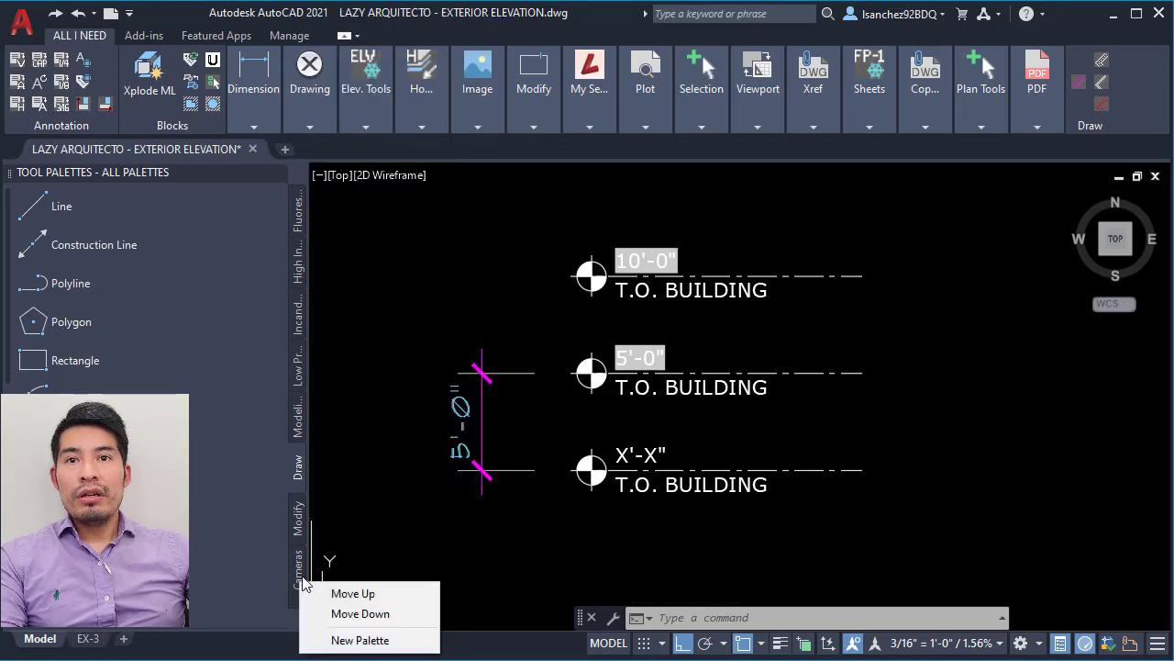
click(344, 639)
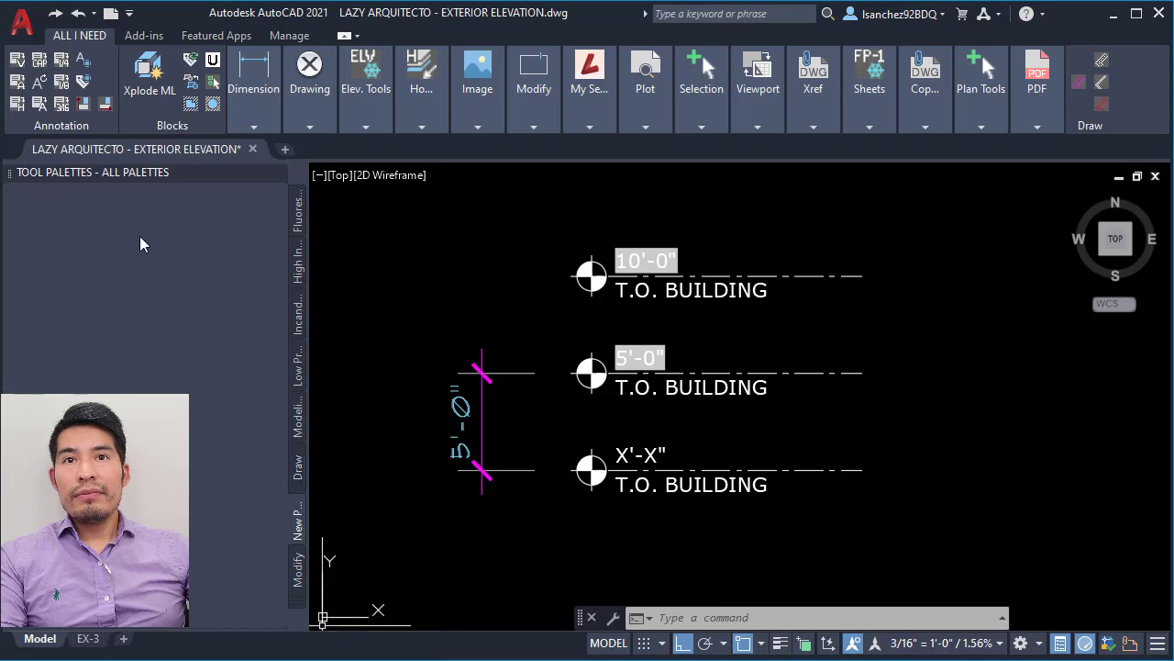
Narrow the palettes panel and crossing-select the middle and lower elevation markers.
drag(310, 380, 236, 379)
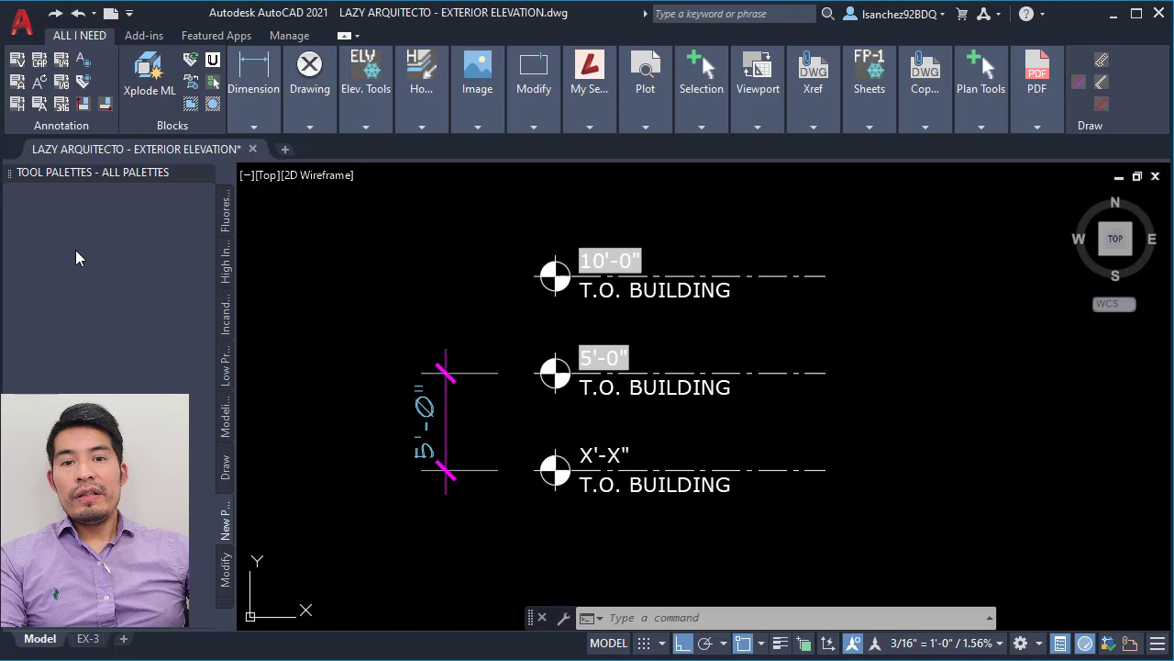
click(709, 499)
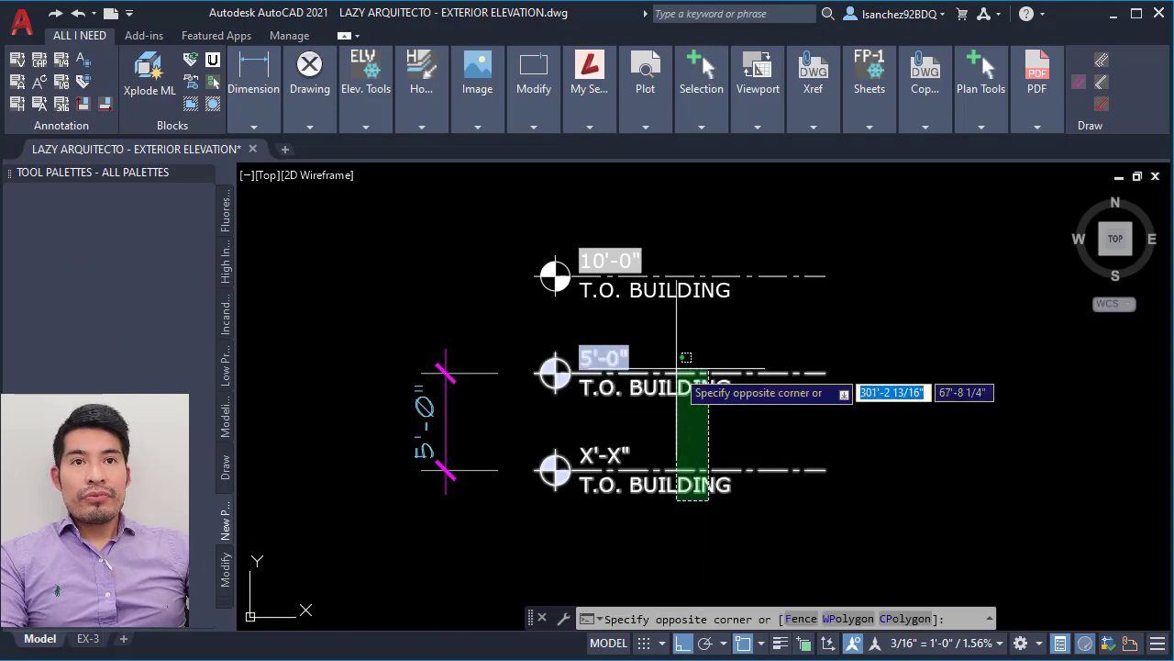
click(677, 368)
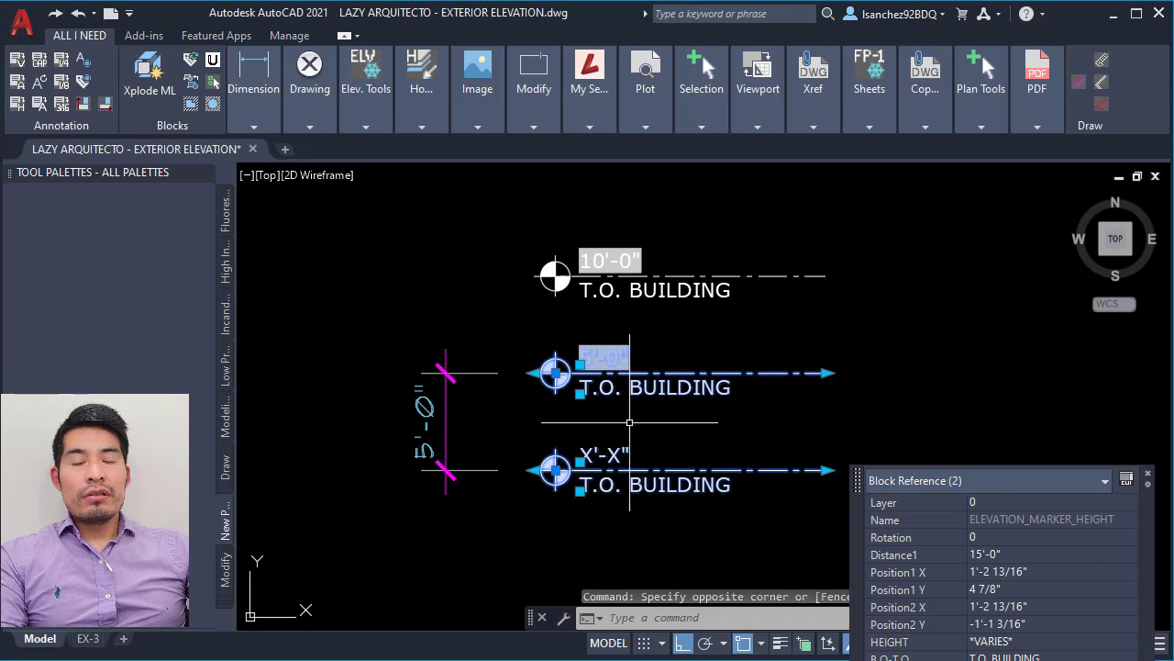
key(Escape)
click(713, 504)
click(650, 392)
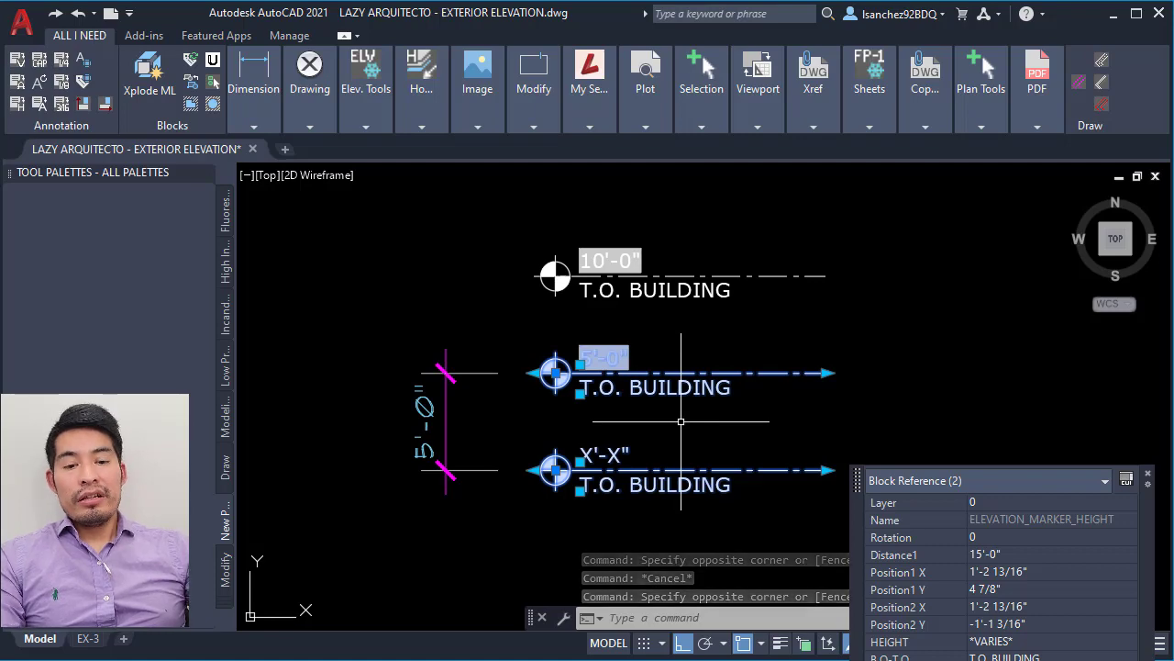
Define block ELEVATION MARKER HEIGHT with its base point at the lower marker.
text(BLOCK)
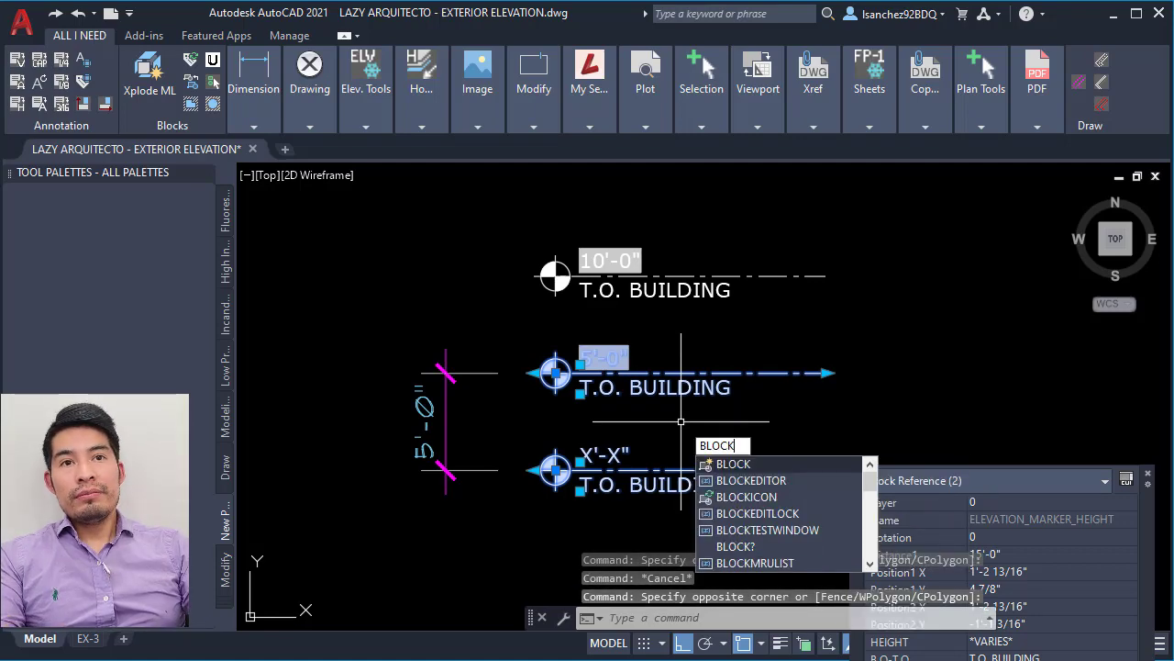
key(Return)
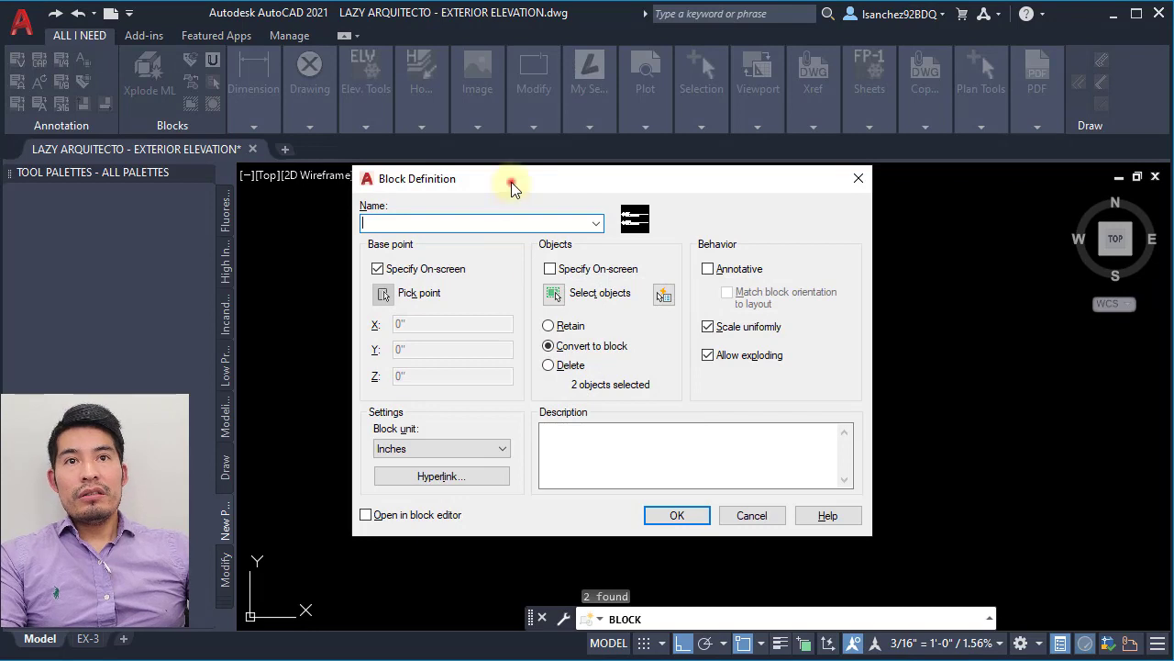
text(ELEVATIO)
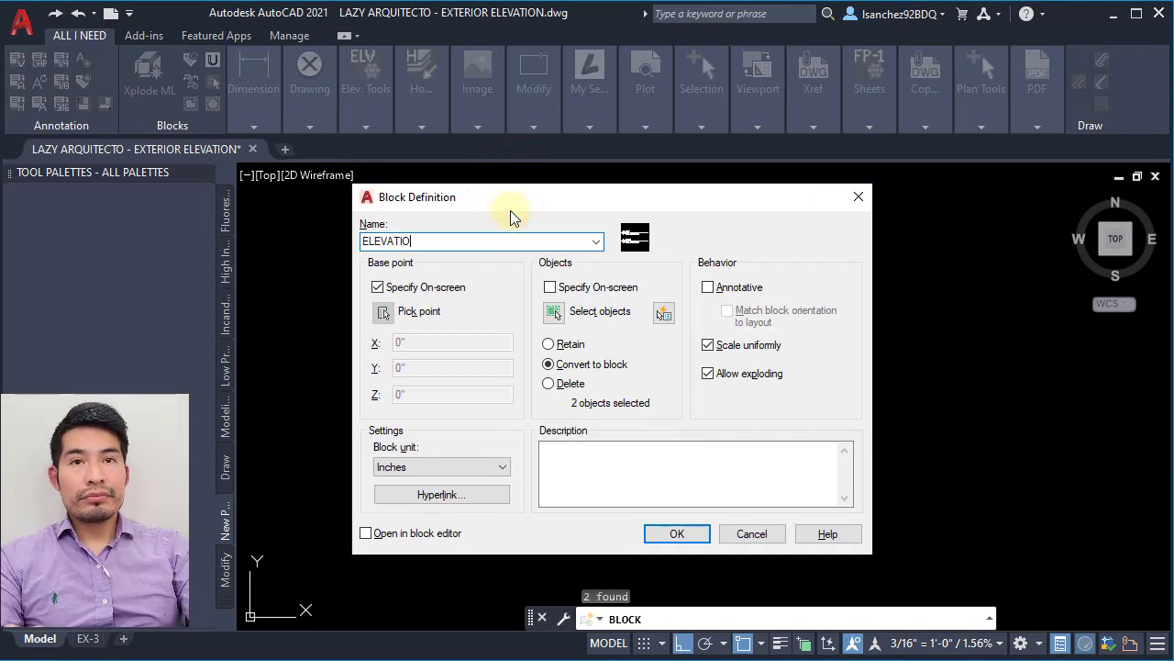
text(N MARKER HEIGHT)
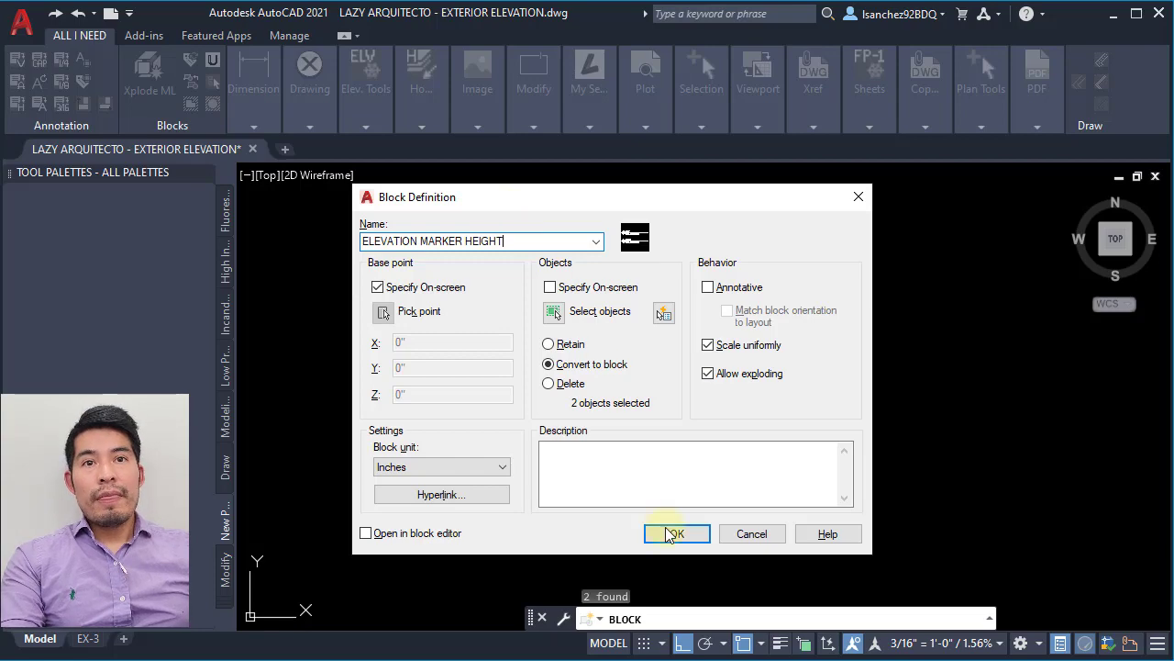
click(674, 533)
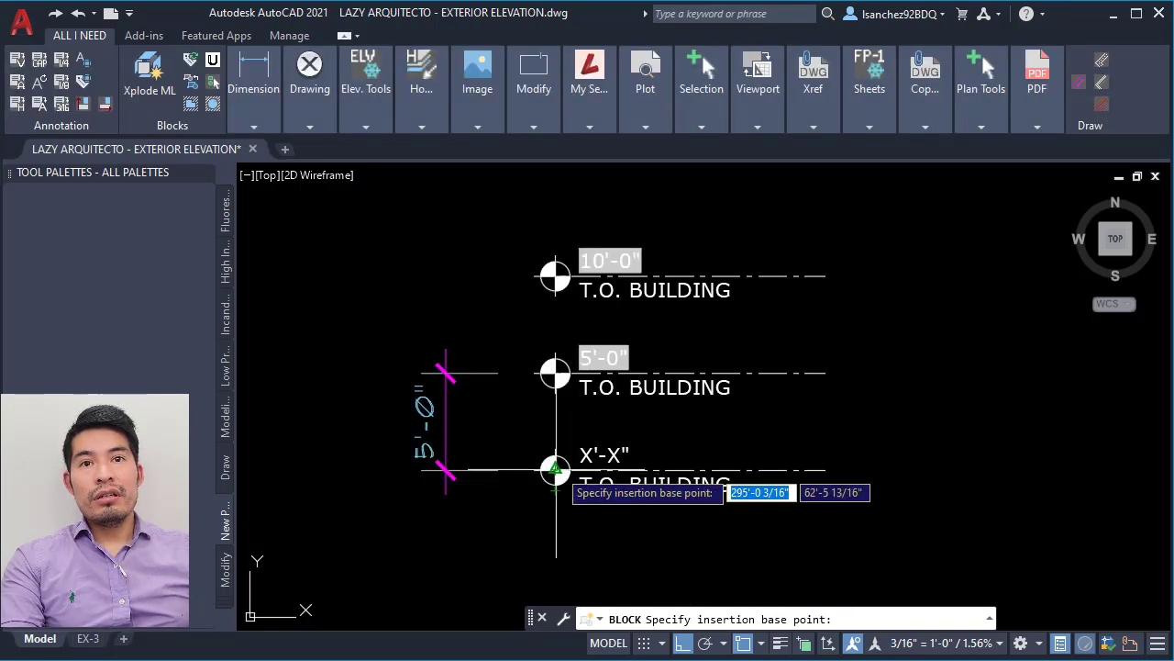
click(556, 470)
click(556, 469)
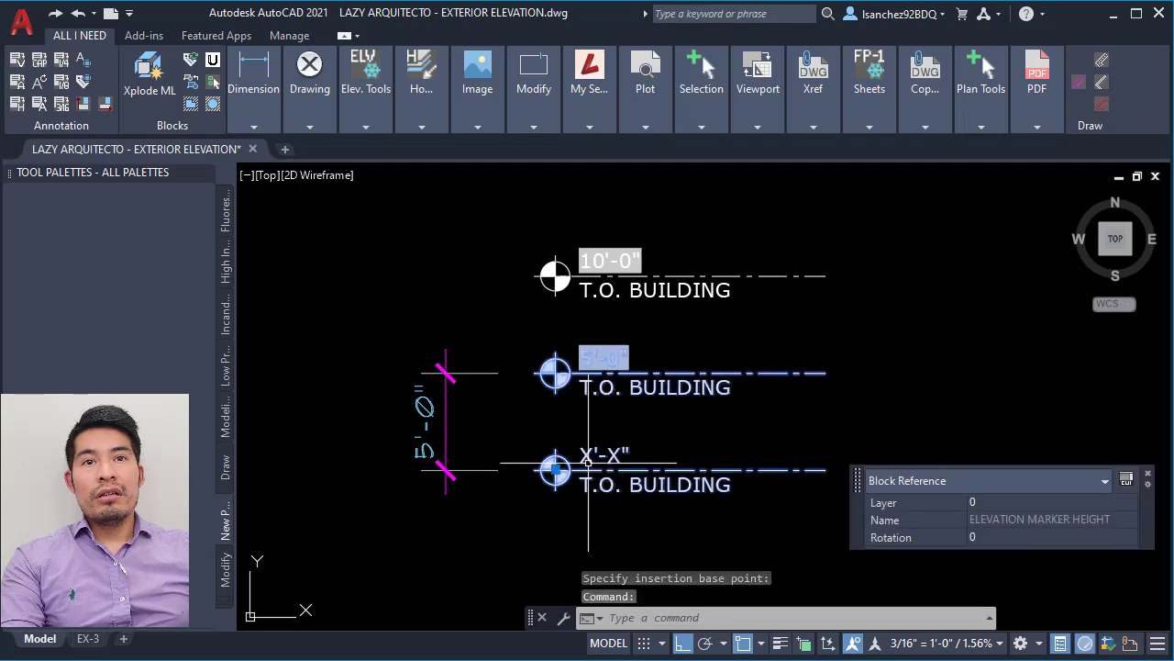
scroll(560, 469, up, 3)
scroll(560, 469, up, 2)
Drag the ELEVATION MARKER HEIGHT block onto the new palette and acknowledge the block-not-found warning.
scroll(560, 471, down, 6)
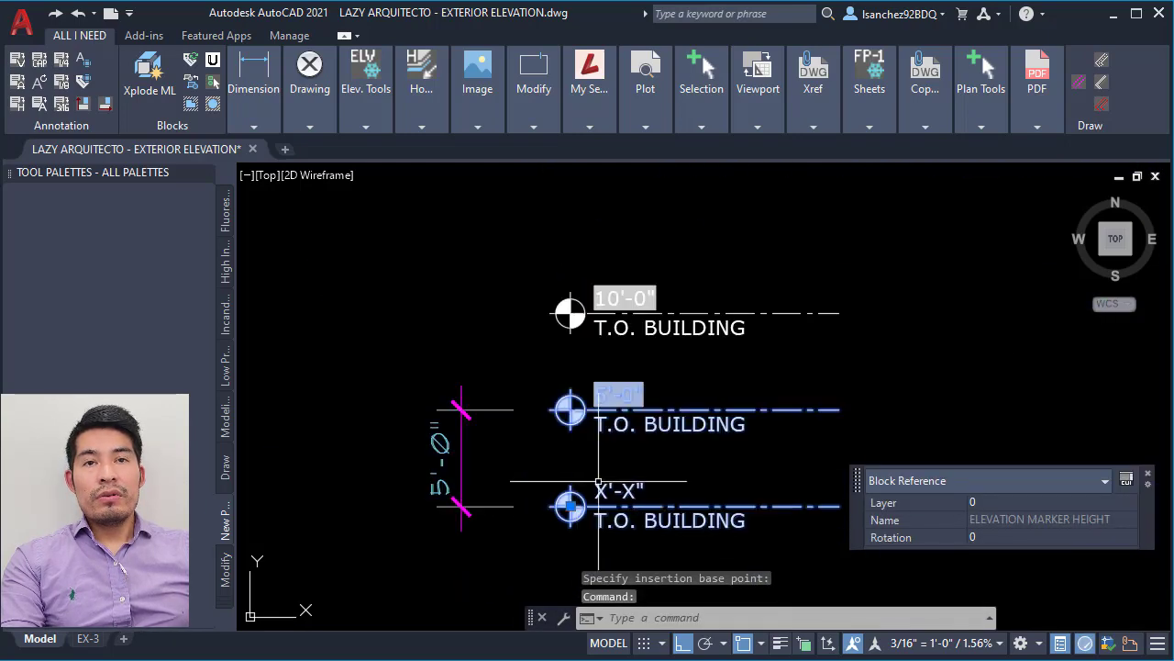
middle_drag(599, 485, 608, 483)
key(Escape)
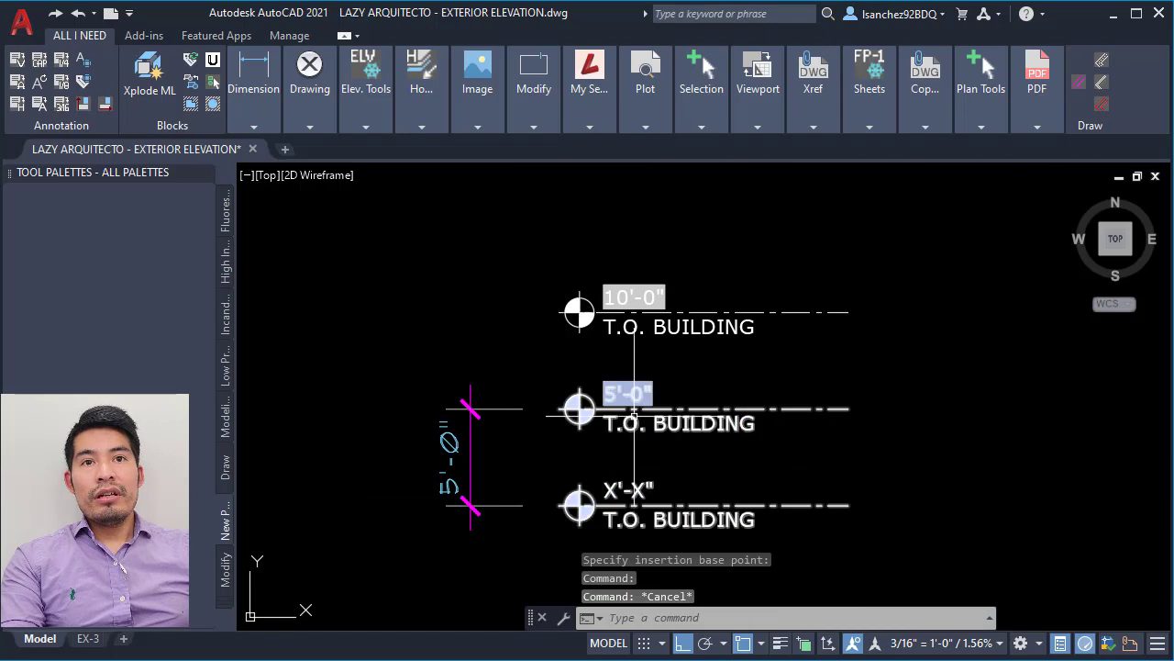
click(636, 403)
mouse_move(636, 403)
mouse_down()
mouse_move(542, 449)
mouse_move(276, 433)
mouse_move(156, 308)
mouse_move(130, 303)
mouse_up()
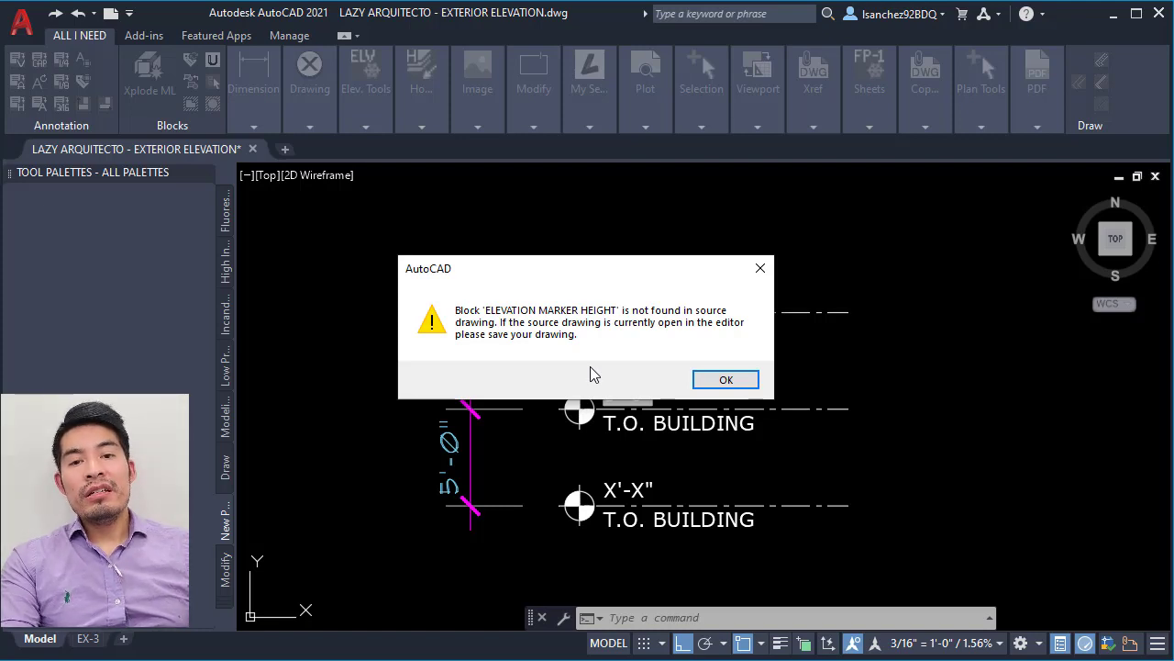
click(714, 380)
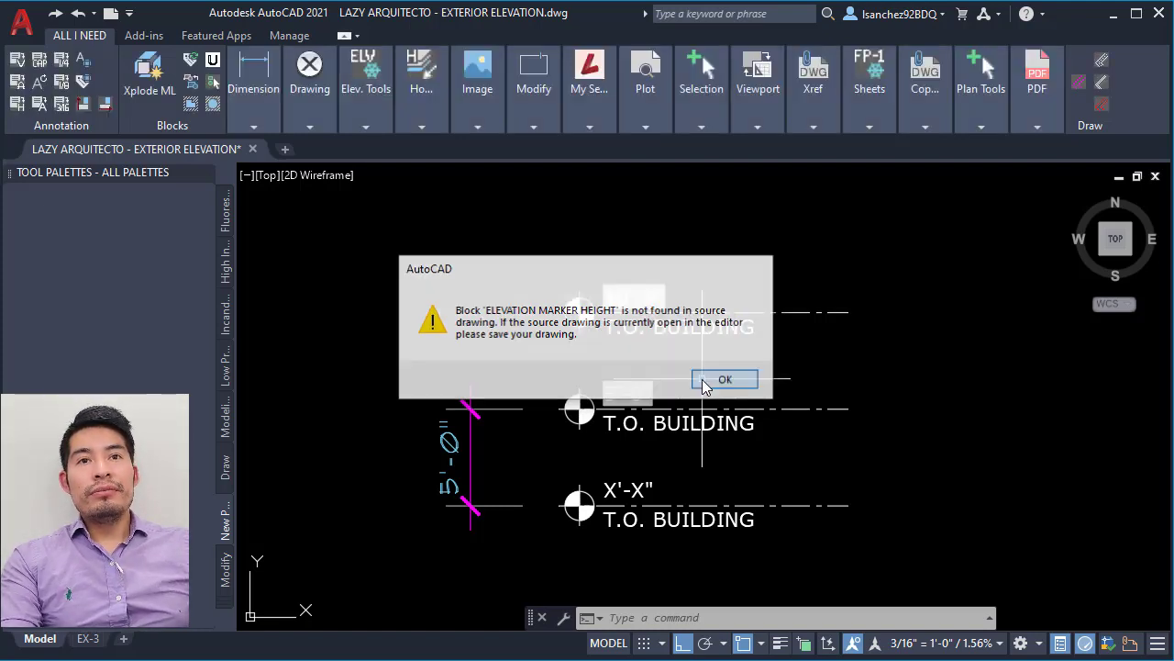
Save the drawing and move the two T.O. BUILDING label blocks down and left.
scroll(503, 491, up, 3)
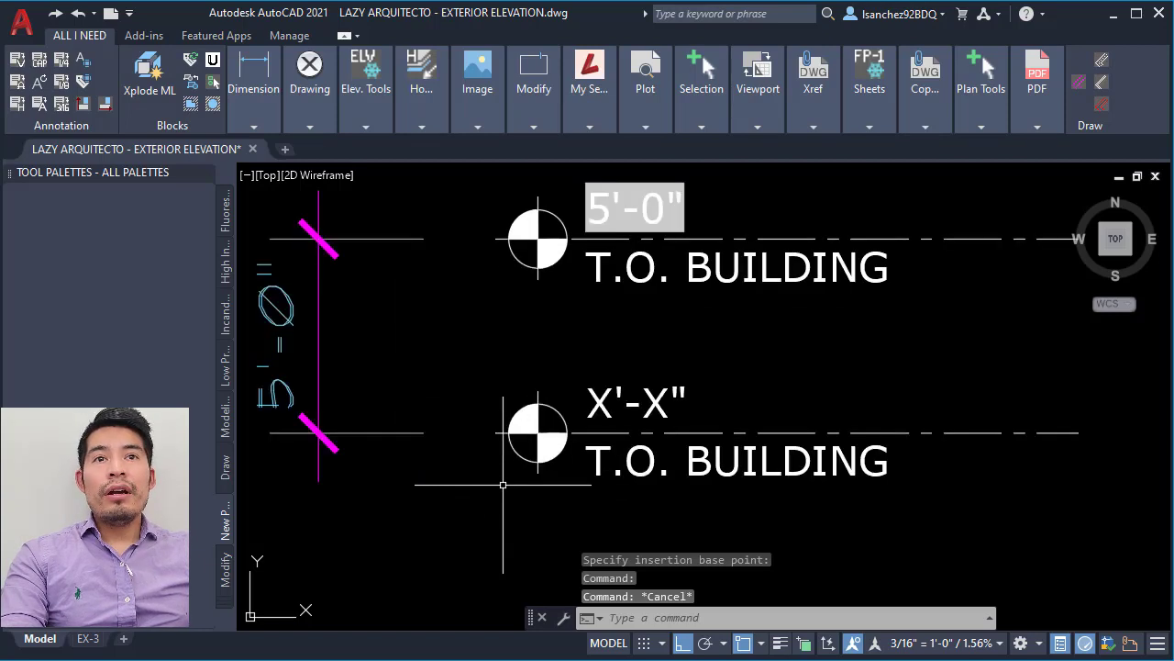
middle_drag(520, 479, 523, 525)
text(l)
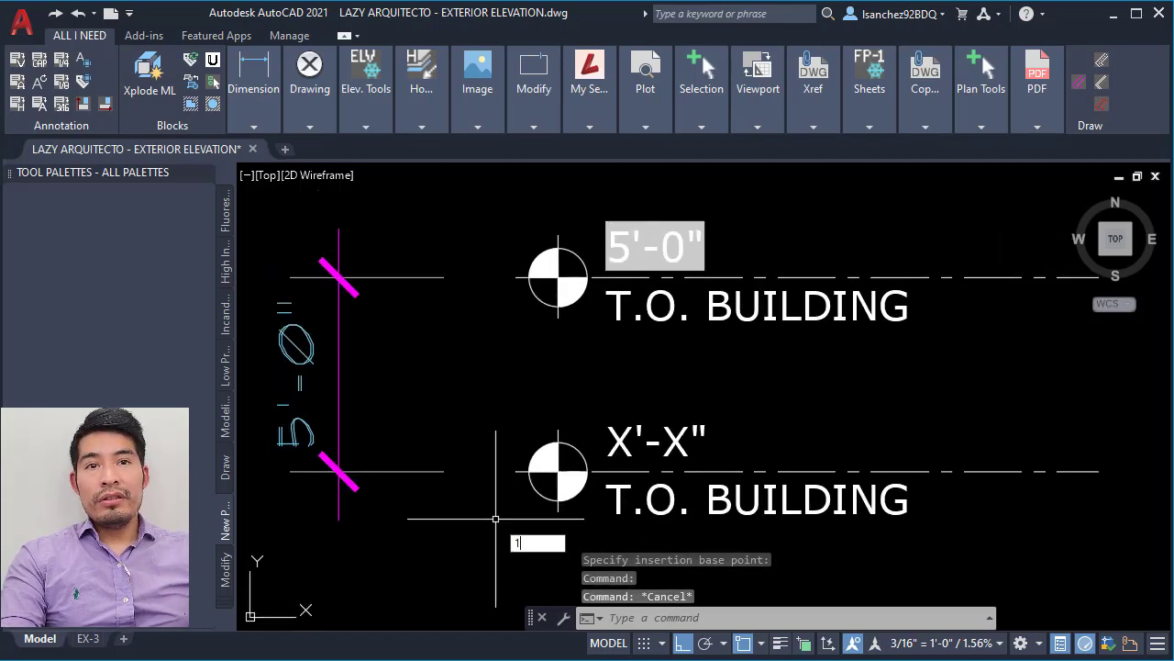
text(SA)
key(Escape)
text(O)
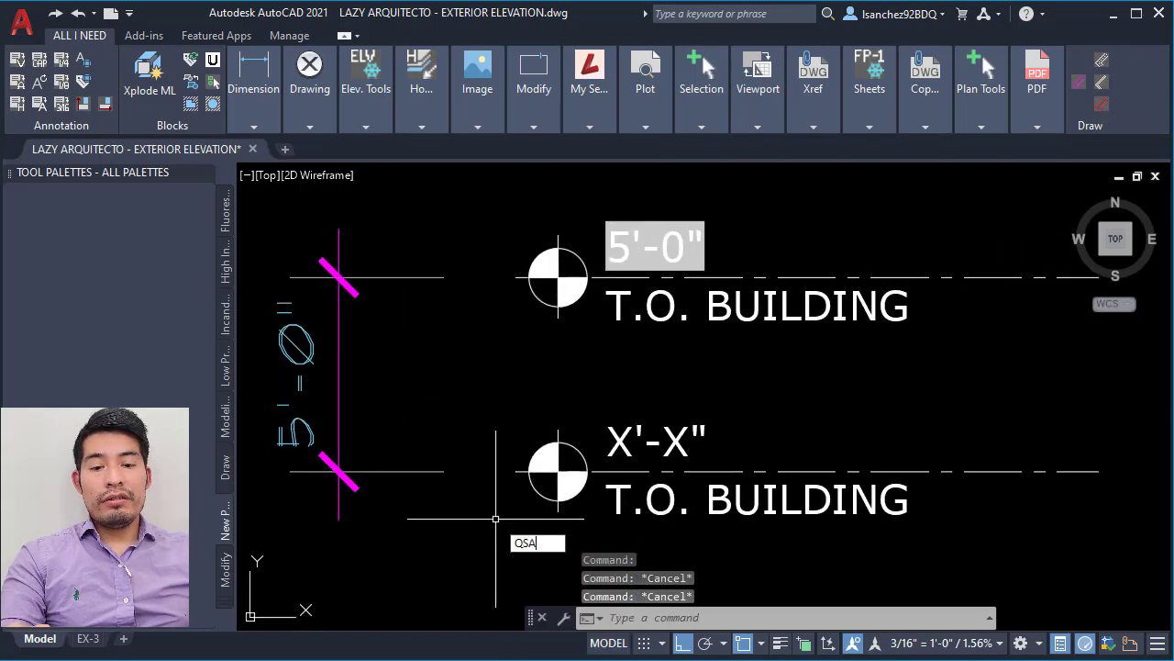
text(SAVE)
key(Return)
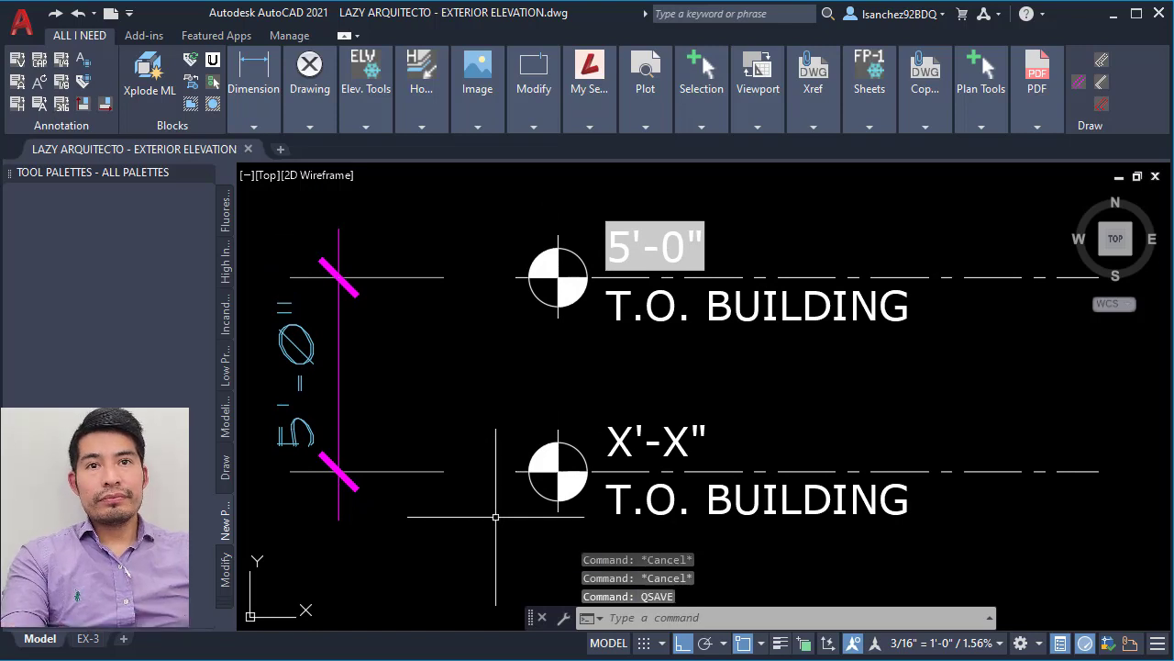
click(560, 453)
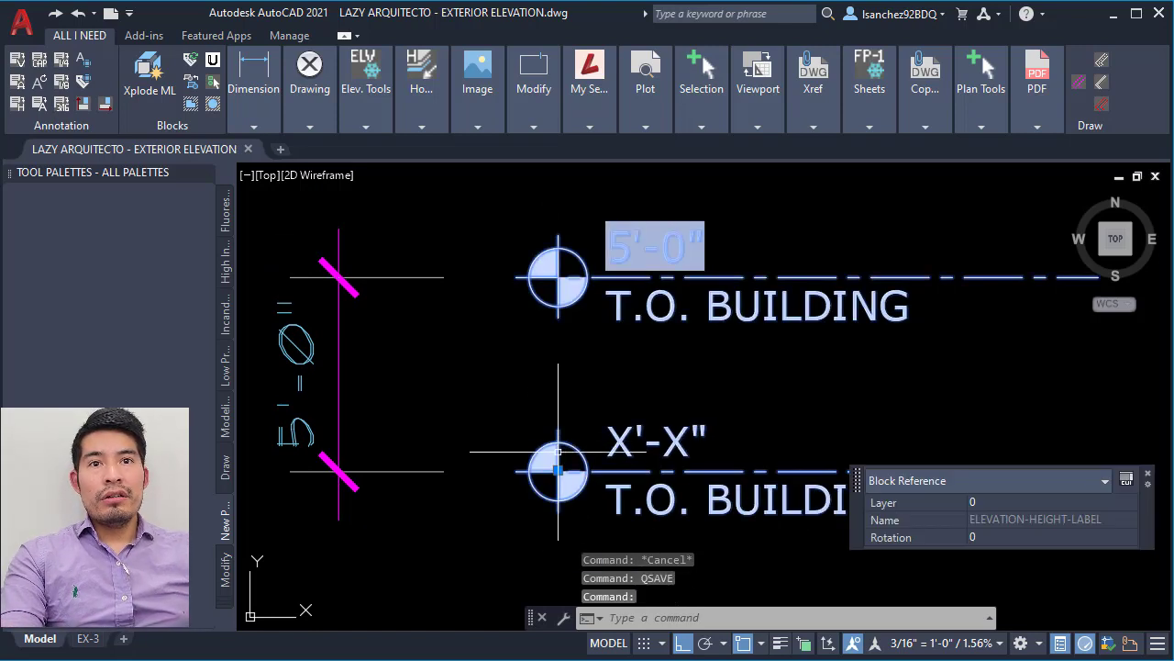
mouse_move(558, 453)
mouse_down()
mouse_move(477, 461)
mouse_move(431, 484)
mouse_move(133, 408)
mouse_up()
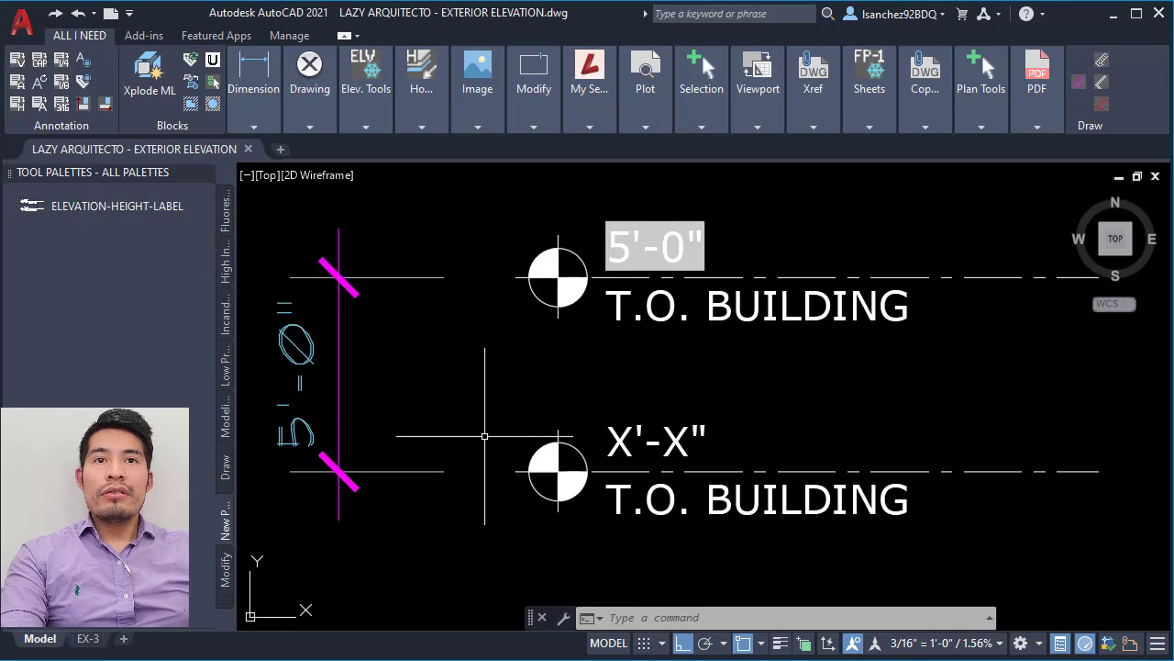
Window-select and erase the old canopy and storefront level labels.
middle_drag(440, 451, 857, 432)
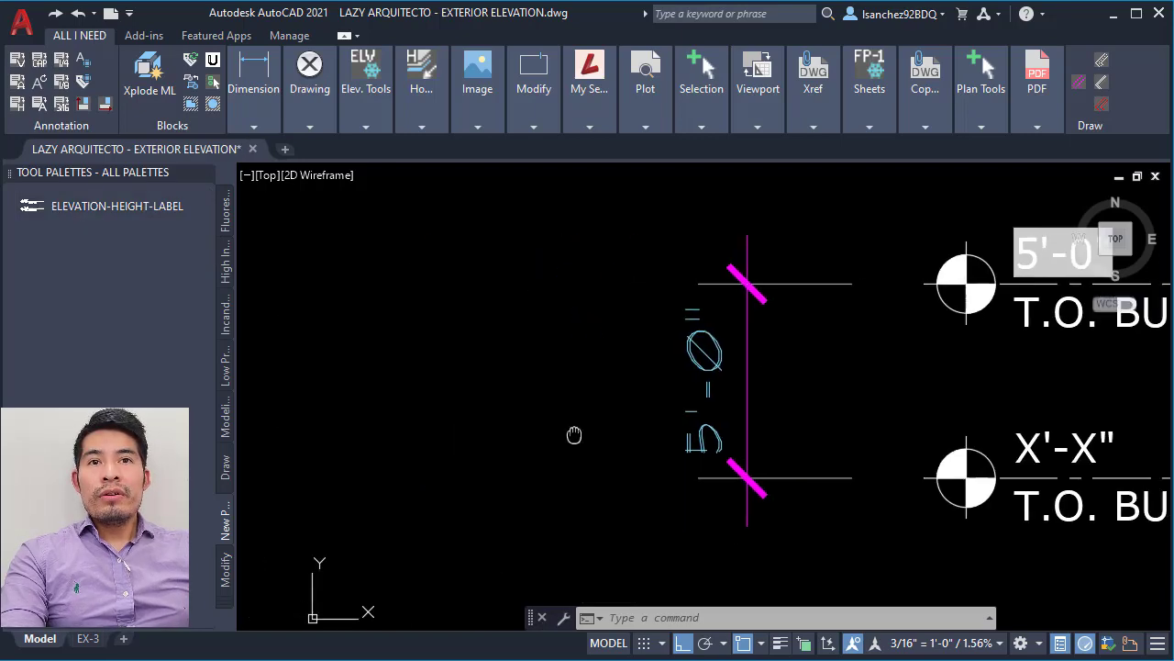
scroll(1024, 411, down, 5)
scroll(1024, 410, up, 5)
mouse_move(1022, 367)
middle_down()
mouse_move(891, 254)
mouse_move(819, 362)
mouse_move(927, 285)
middle_up()
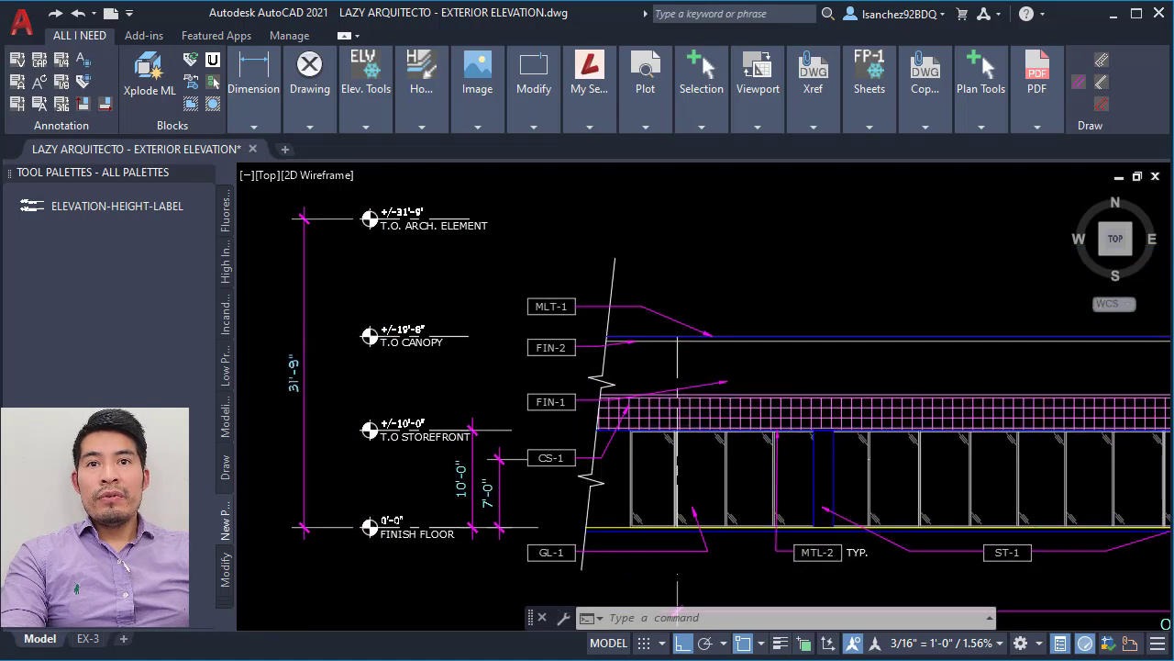
scroll(390, 487, up, 3)
scroll(391, 525, down, 3)
click(332, 528)
click(527, 307)
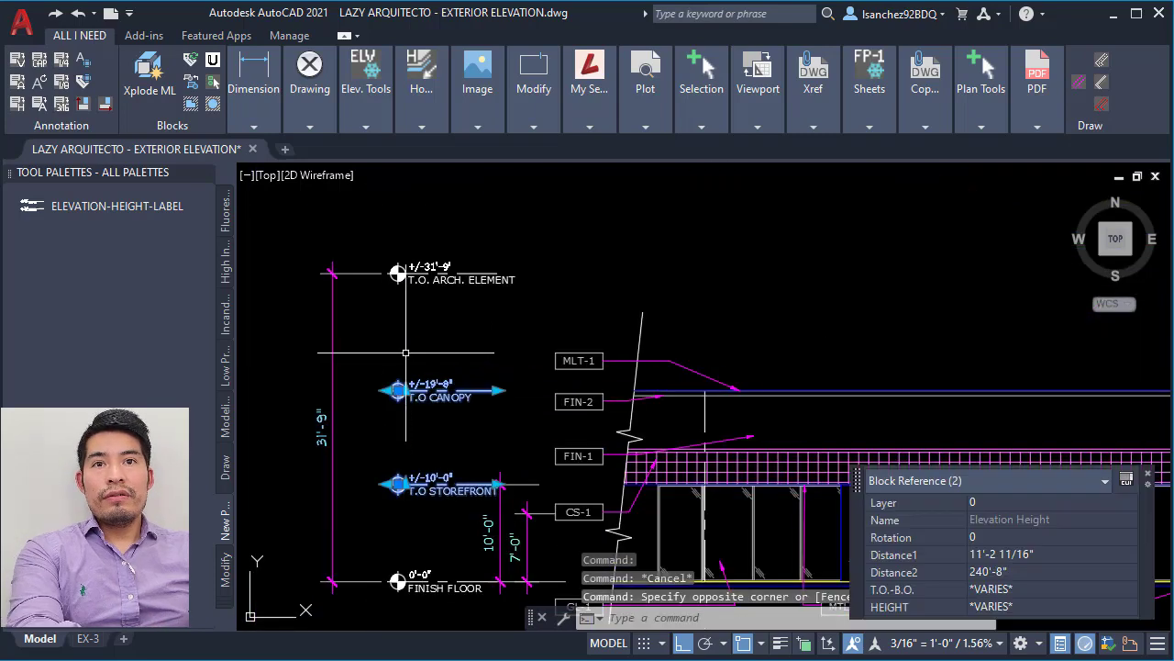
key(Delete)
Erase the remaining FINISH FLOOR level label.
click(435, 285)
key(Delete)
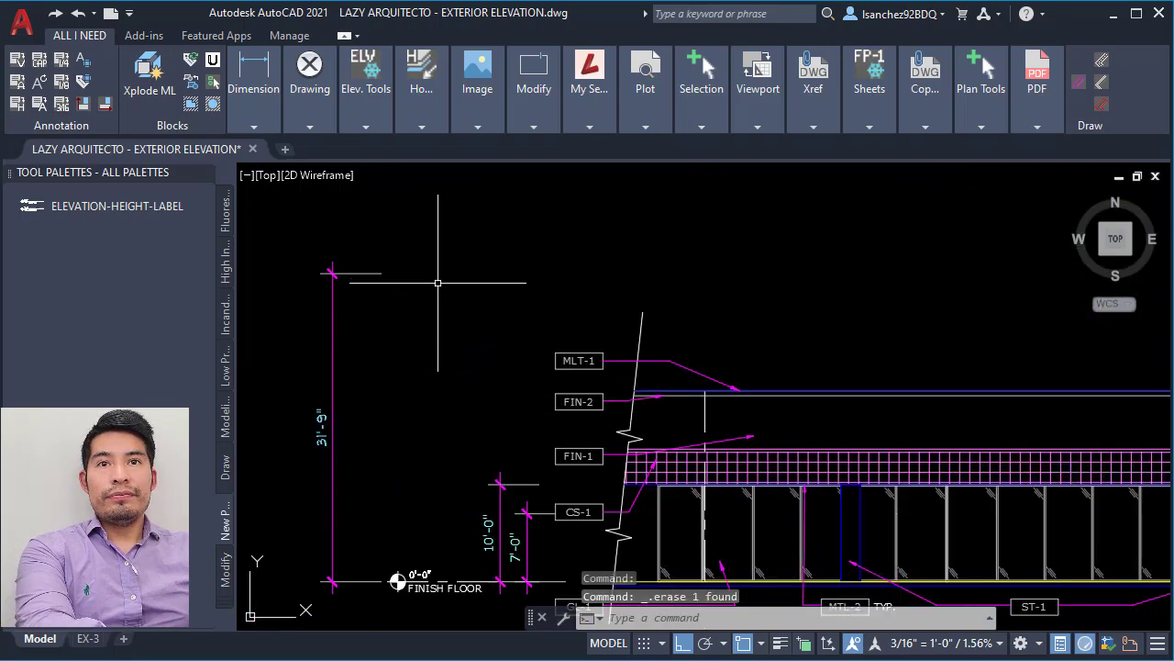
click(421, 574)
key(Delete)
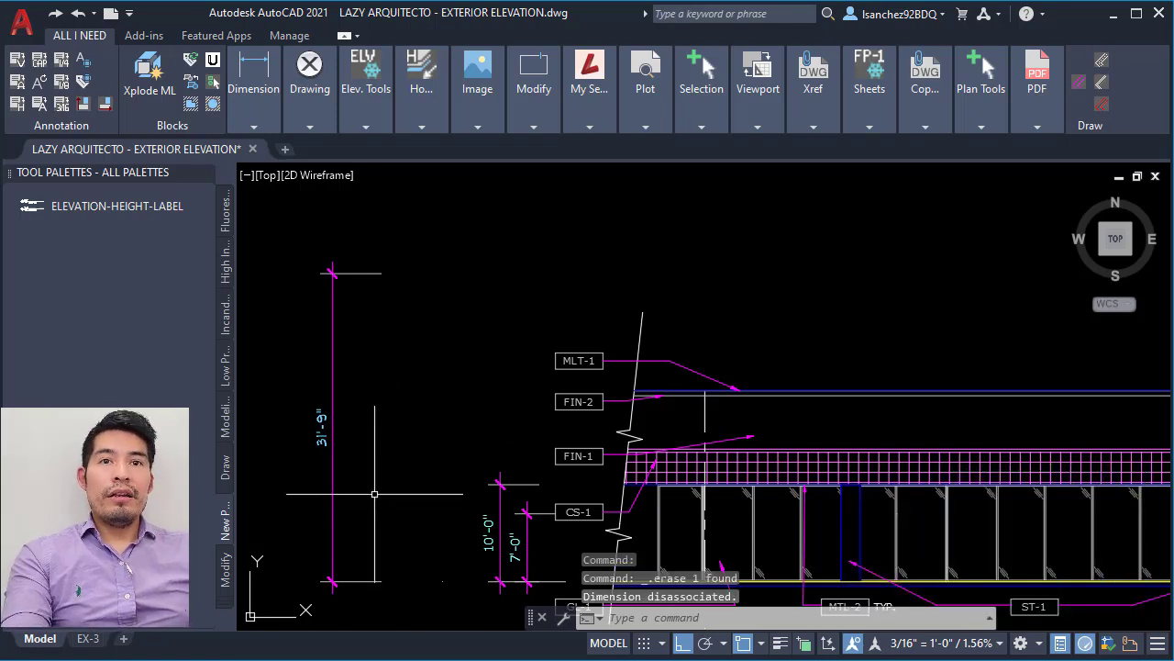
middle_drag(425, 524, 416, 490)
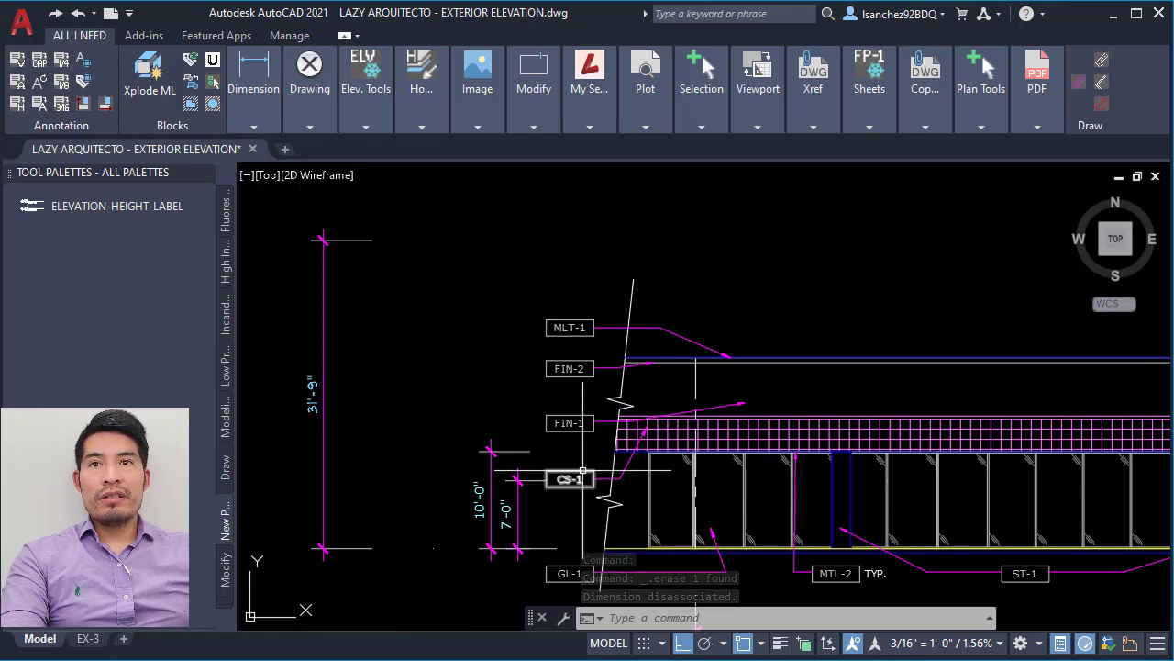
Switch the ELEVATION-HEIGHT-LABEL tool's Explode property from No to Yes.
right_click(70, 212)
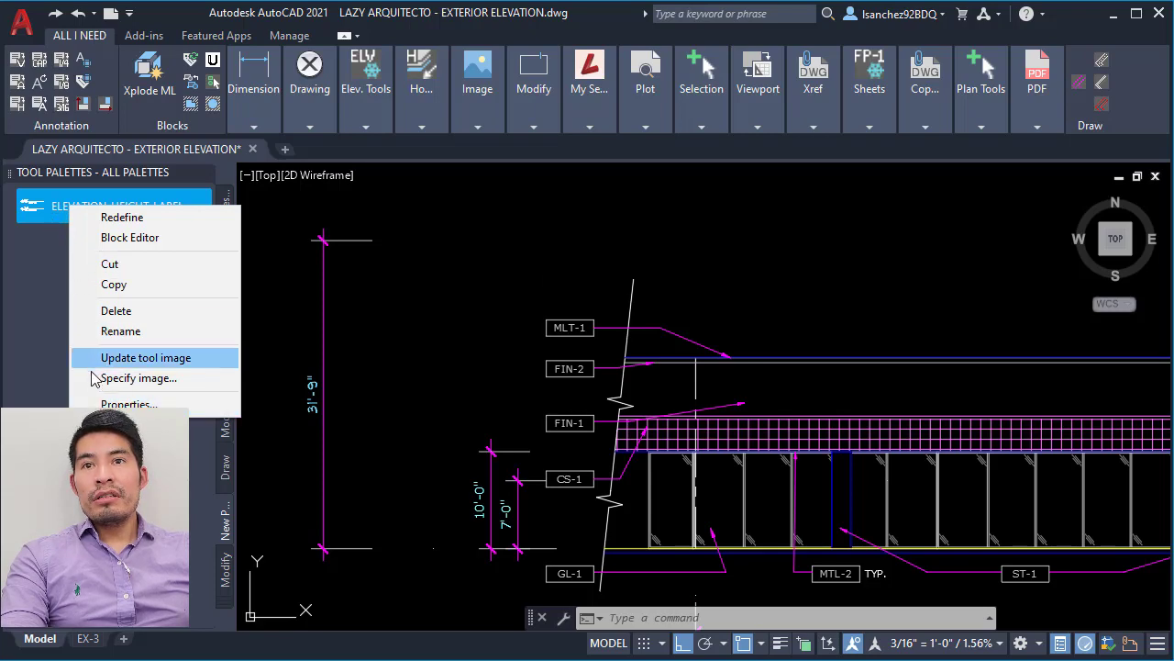
click(119, 405)
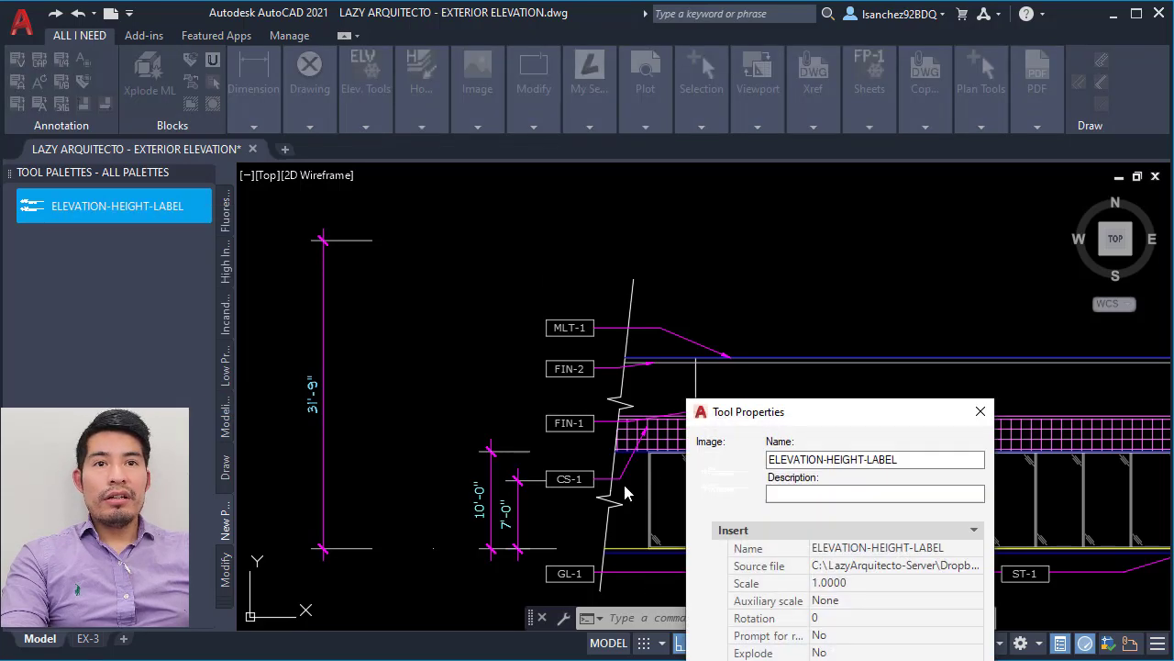
click(702, 413)
key(Escape)
drag(796, 420, 534, 168)
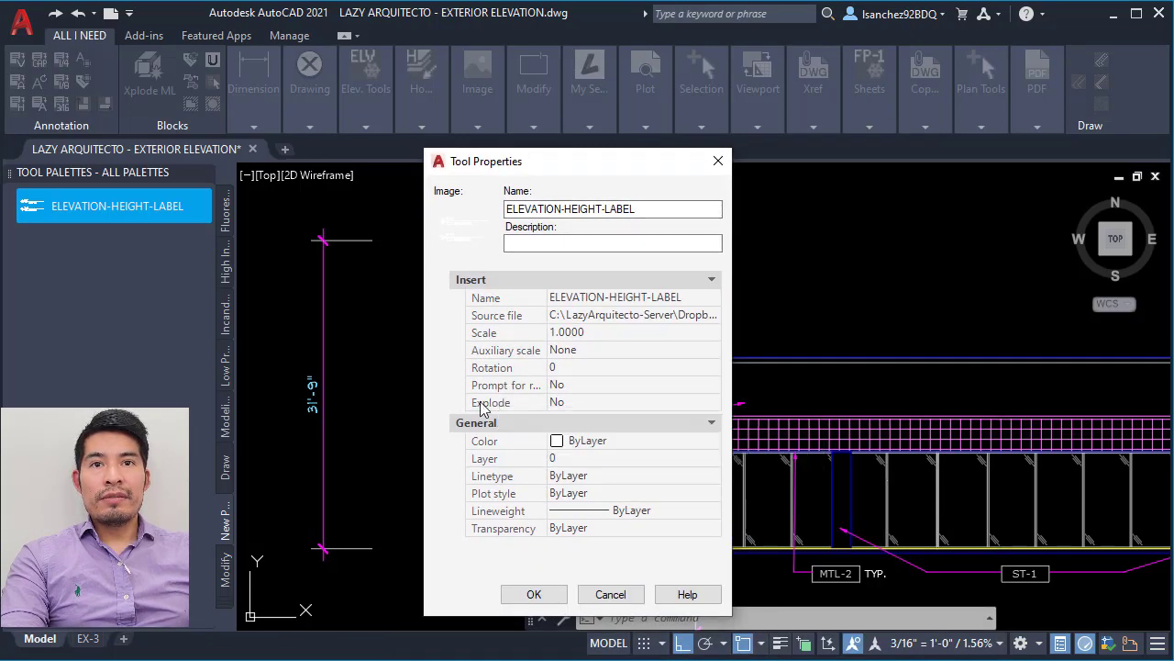
click(610, 401)
click(611, 401)
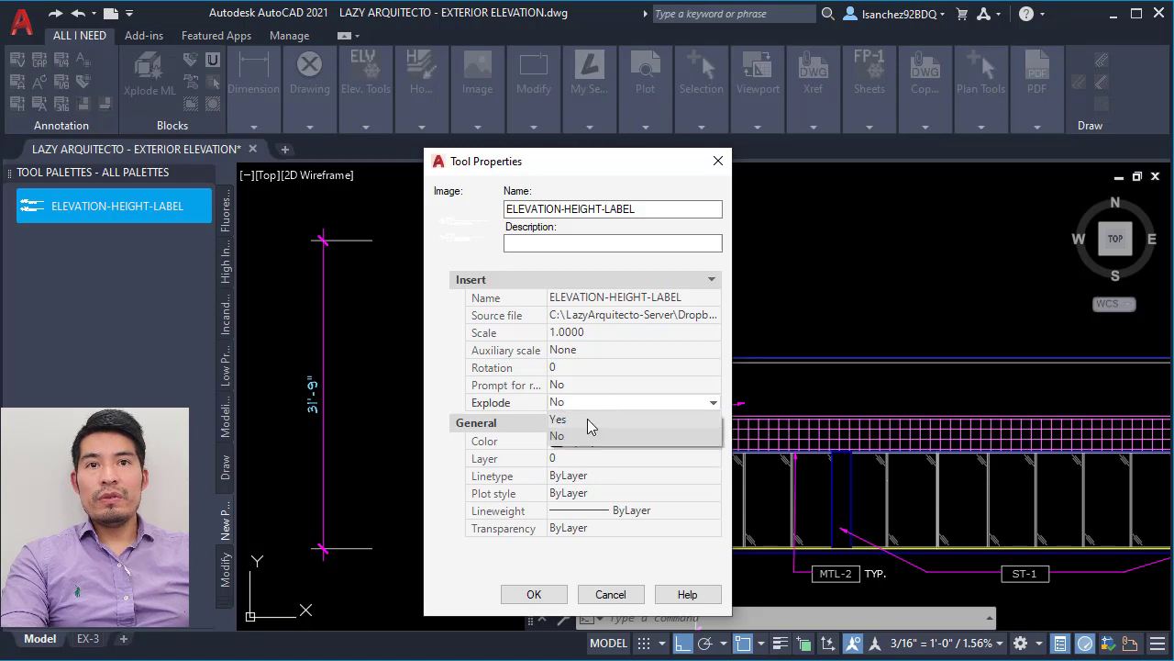
click(592, 419)
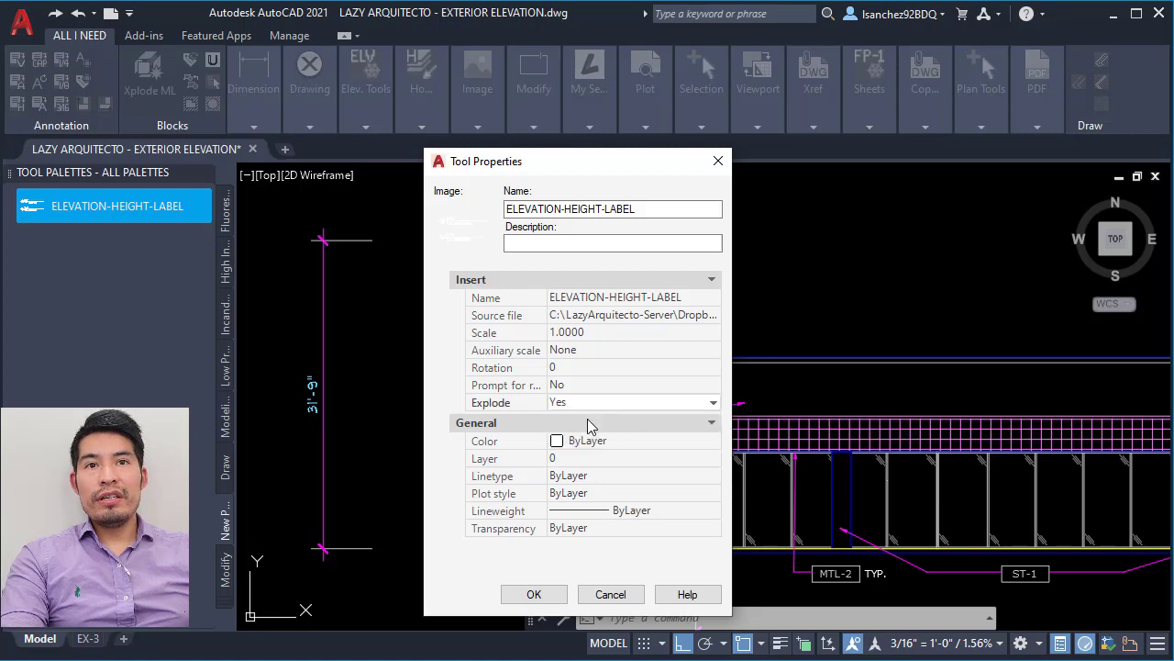
click(545, 601)
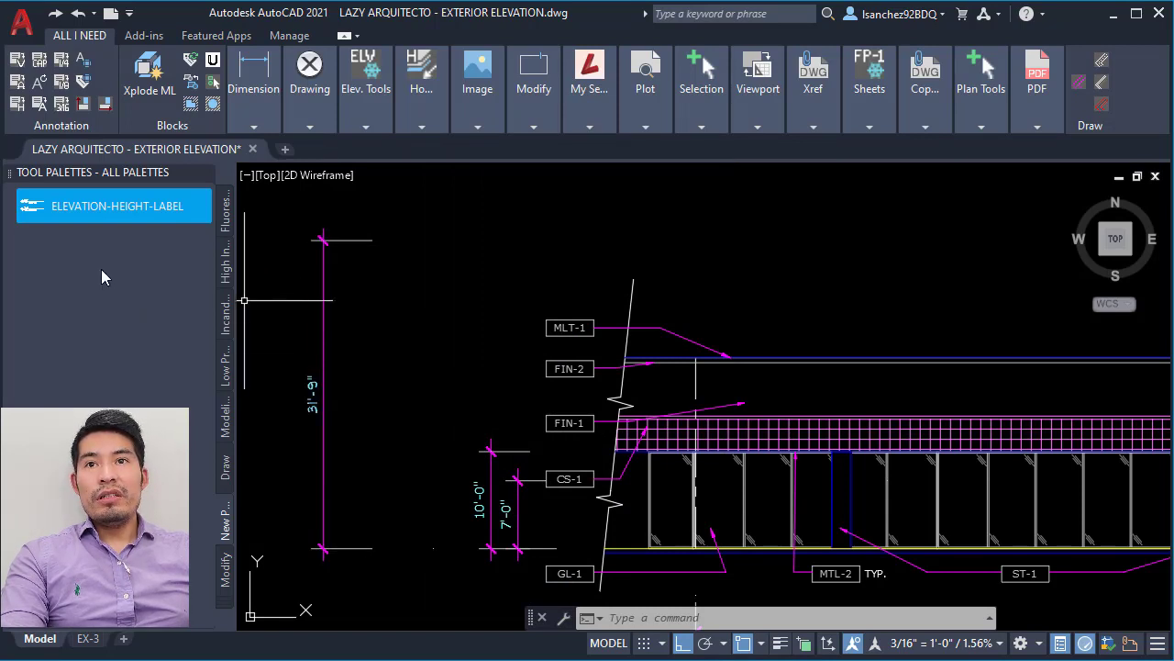
Insert the ELEVATION-HEIGHT-LABEL block from the palette onto the dimension extension.
click(60, 209)
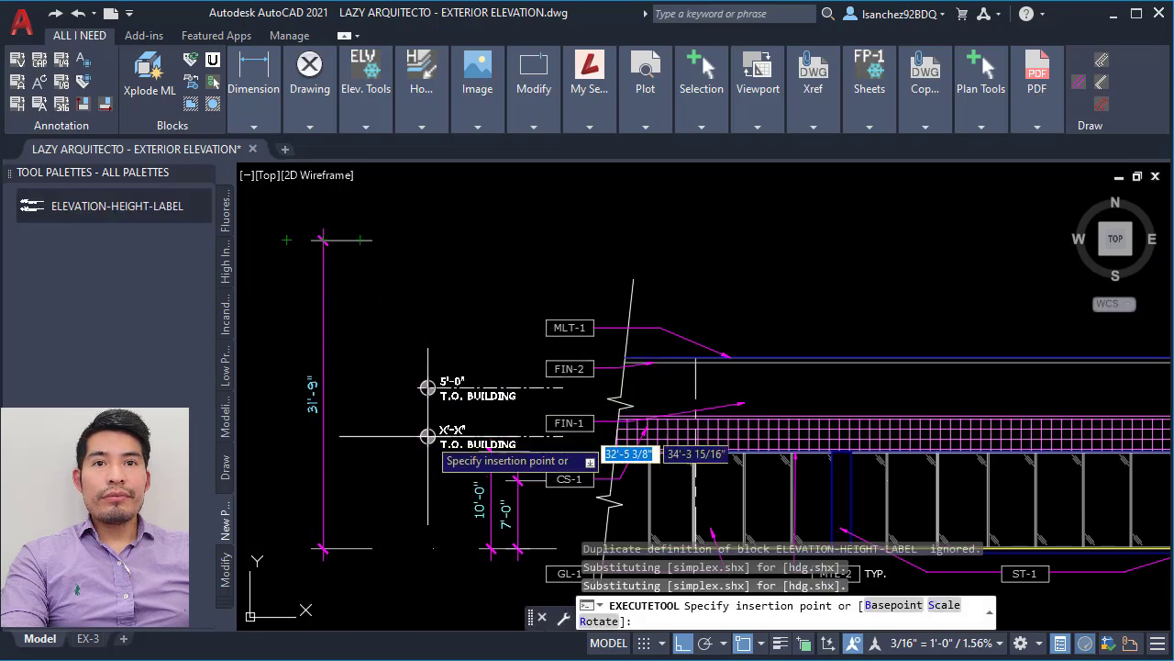
scroll(436, 624, up, 3)
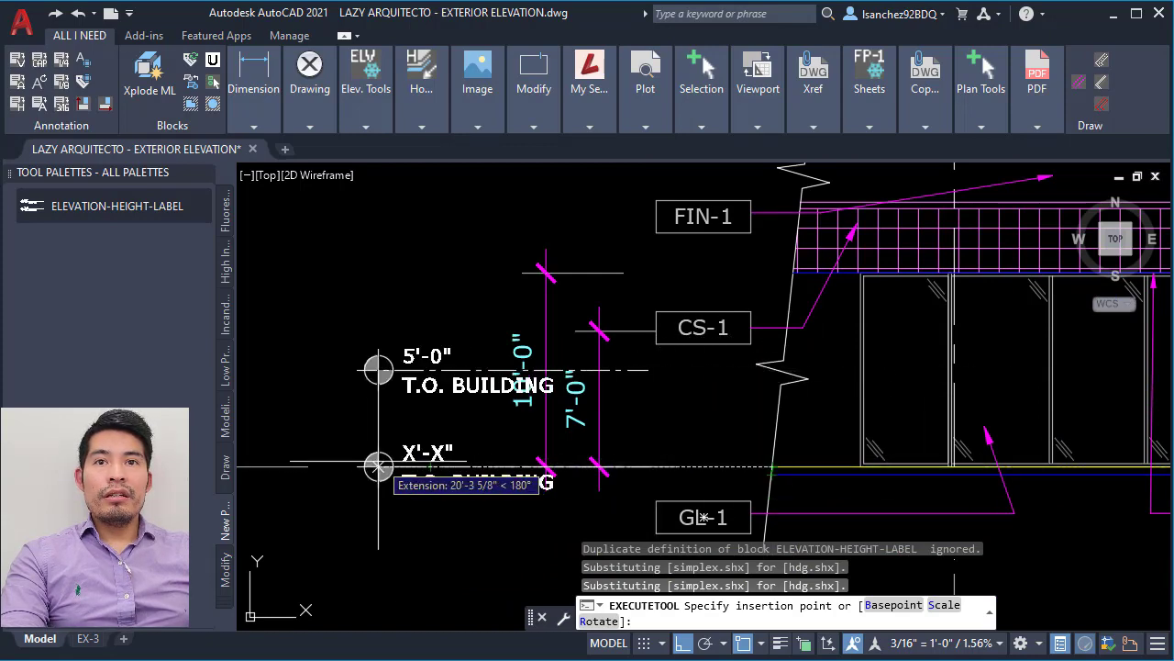
click(324, 467)
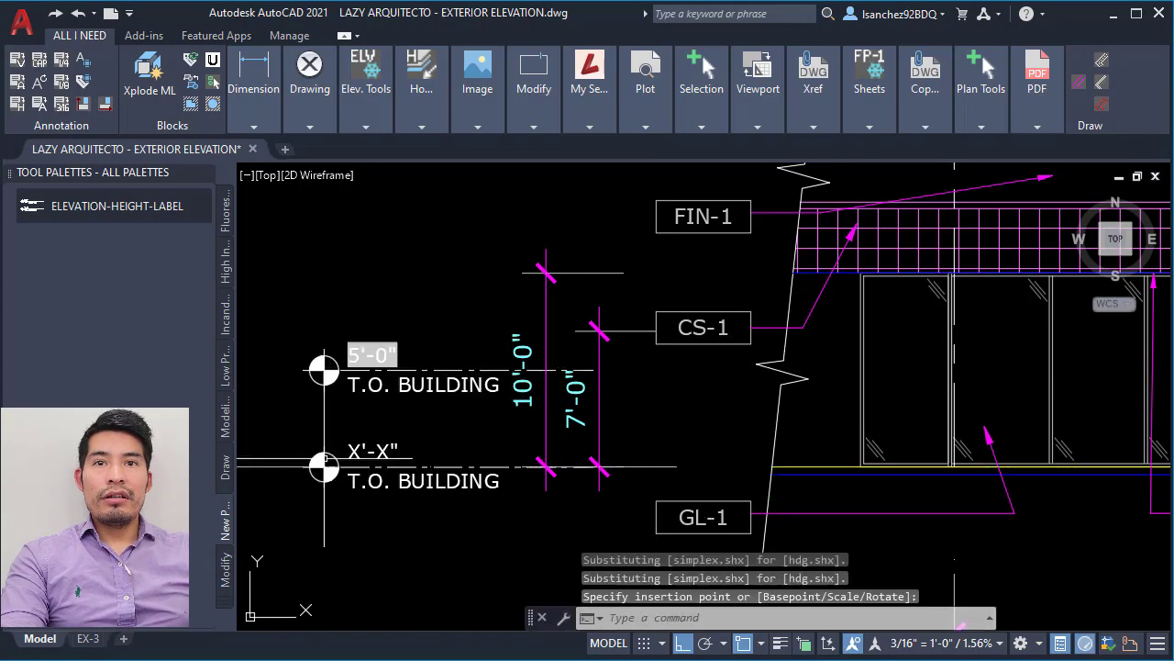
middle_drag(391, 410, 405, 439)
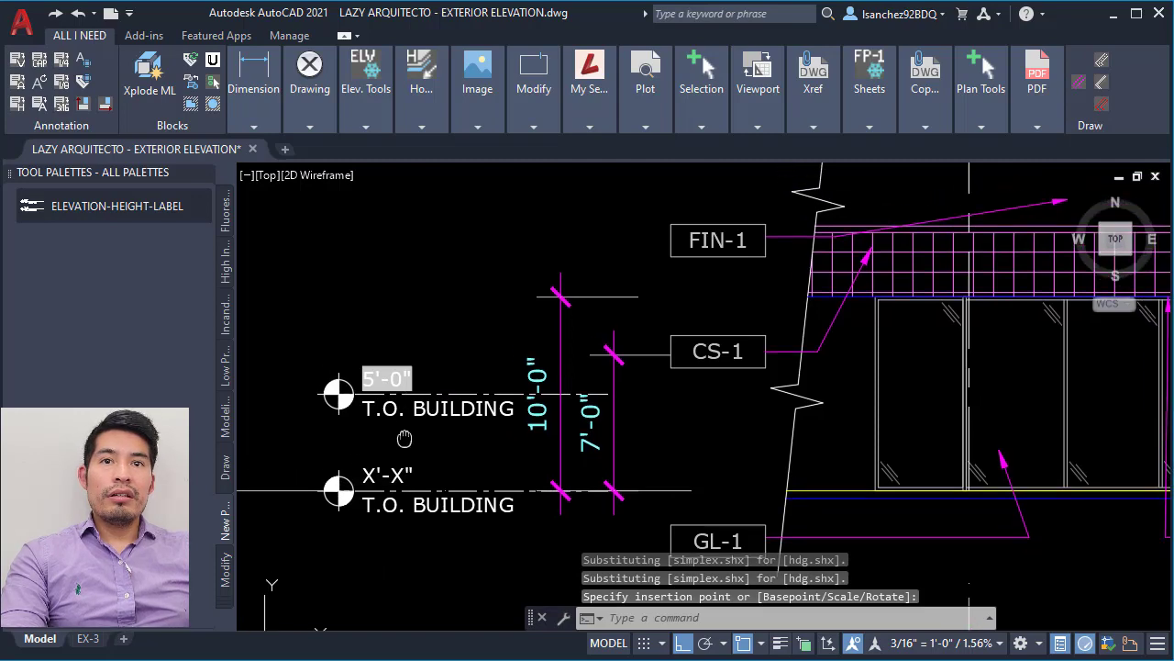
Move the upper 5'-0" label block up to the FIN-2 level.
click(408, 397)
key(Escape)
click(407, 471)
key(Escape)
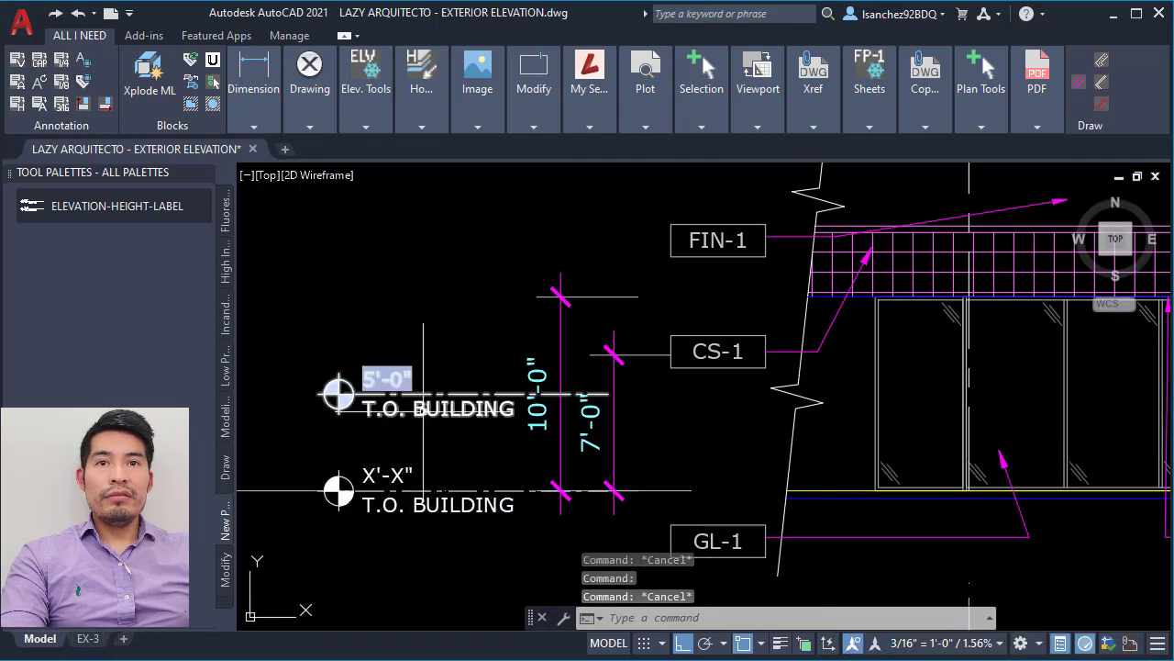
click(407, 404)
middle_drag(463, 425, 445, 447)
text(M)
key(Return)
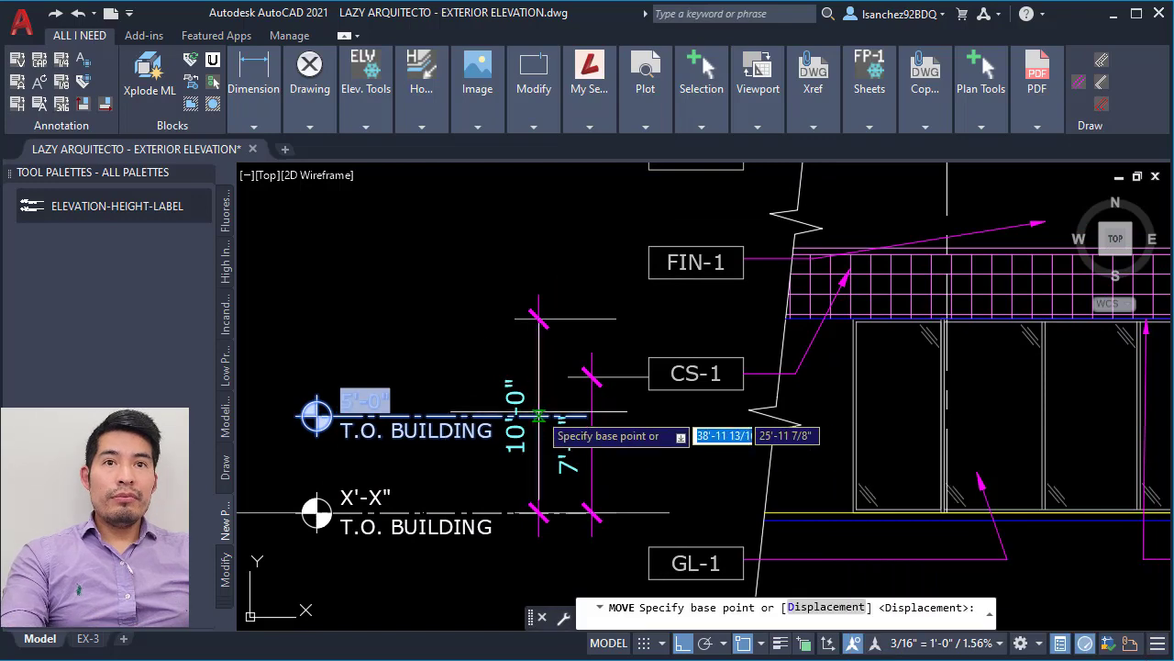
click(590, 417)
middle_drag(578, 347, 582, 466)
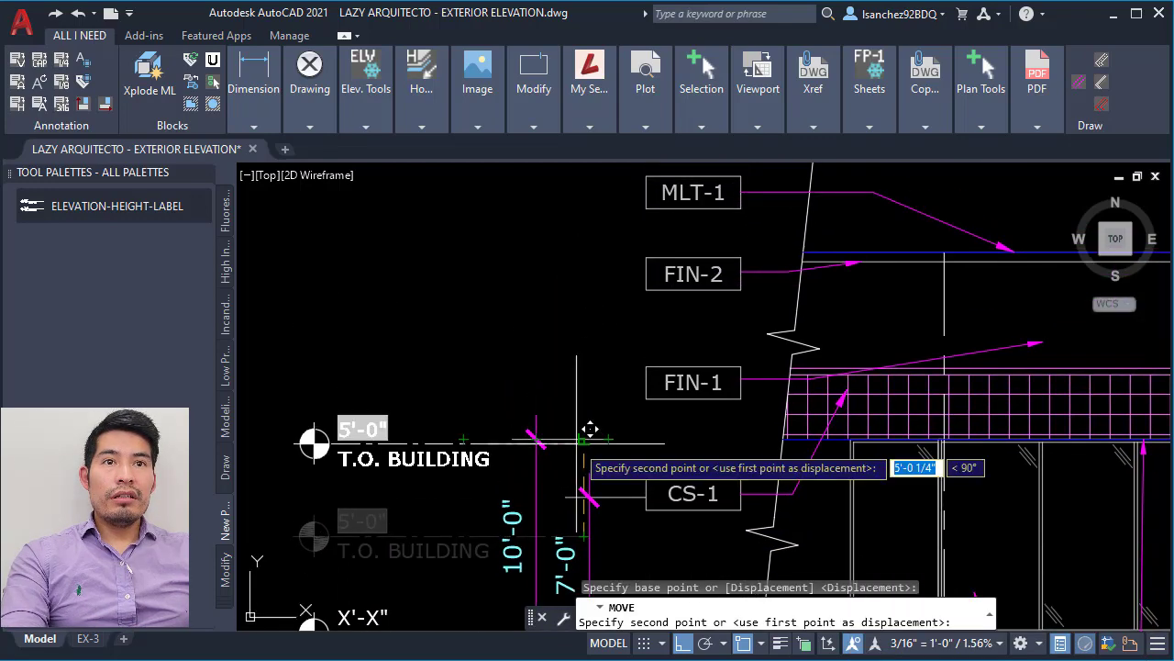
mouse_move(661, 393)
middle_down()
mouse_move(622, 480)
mouse_move(658, 485)
middle_up()
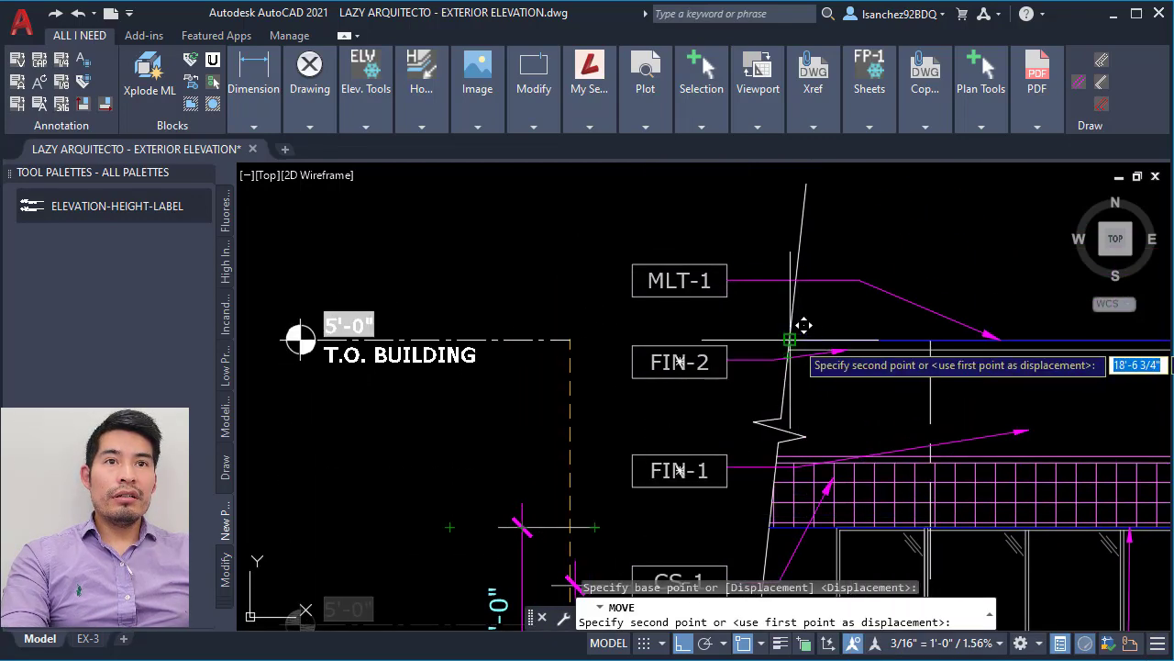
click(556, 323)
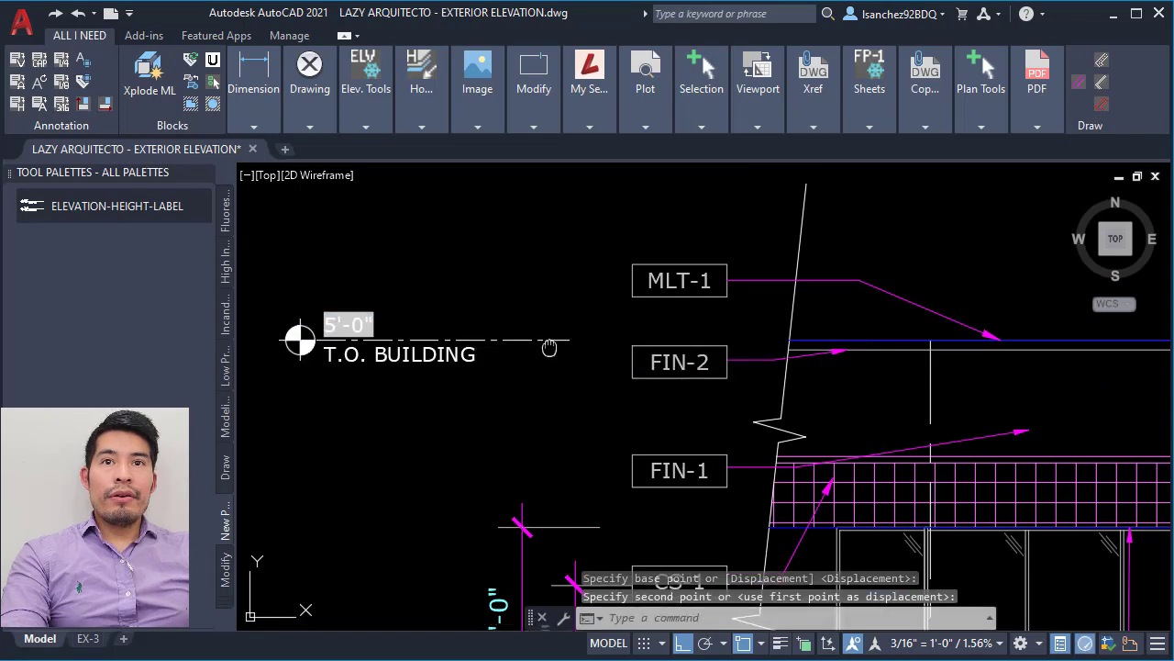
Regenerate the drawing with RE so the upper label's field reads 19'-8 1/4".
middle_drag(549, 347, 626, 301)
scroll(625, 300, down, 3)
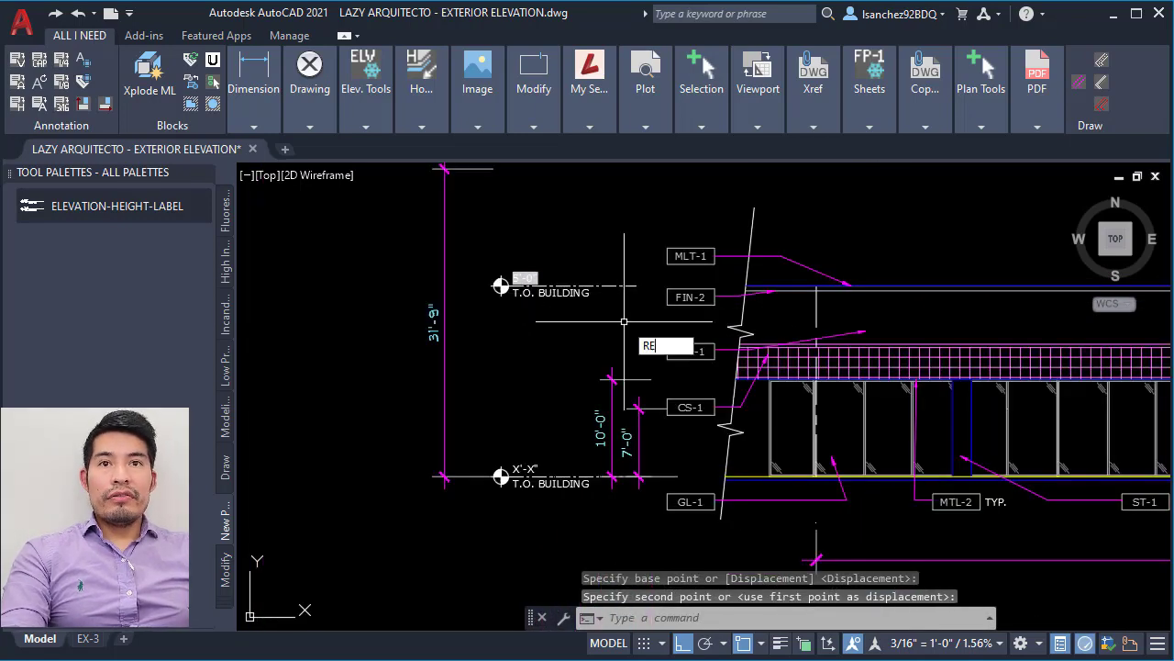
text(RE)
key(Return)
scroll(587, 317, up, 3)
Begin a linear dimension from the bottom level to the top marker, then cancel it.
text(D)
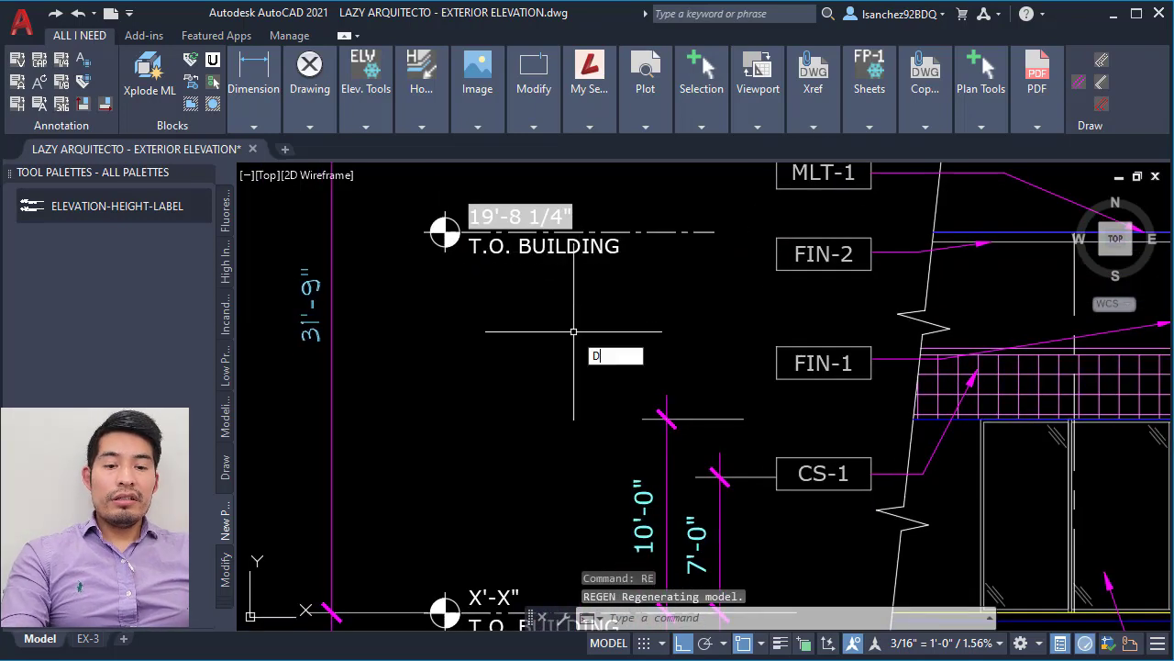
text(IMLI)
key(Return)
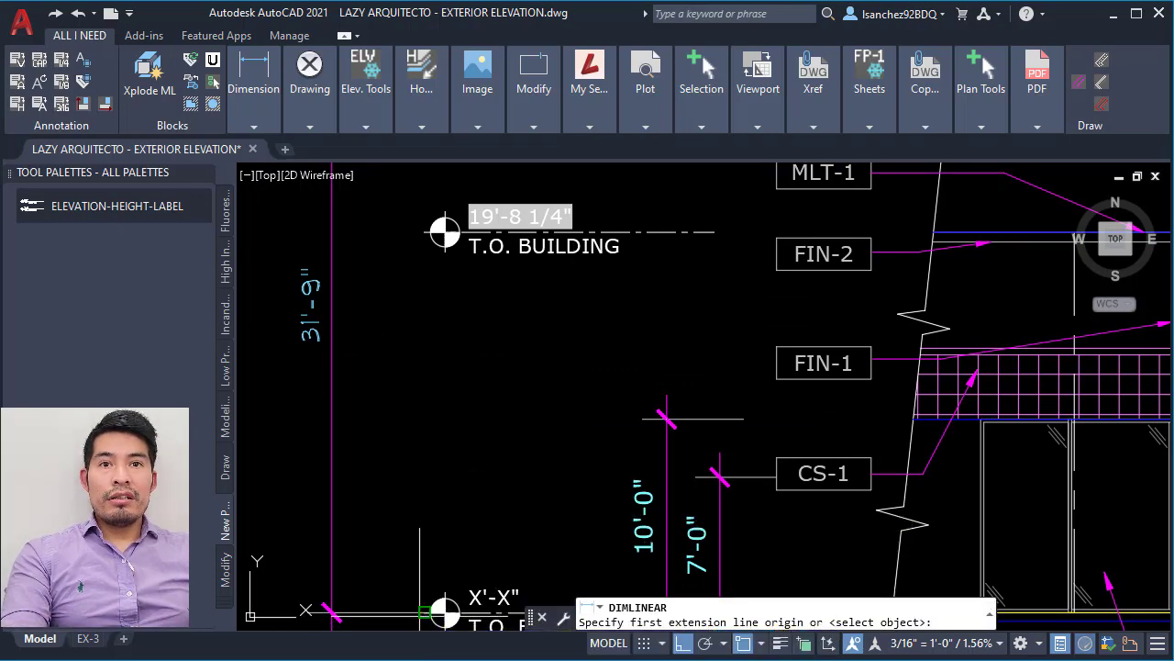
click(425, 612)
click(426, 232)
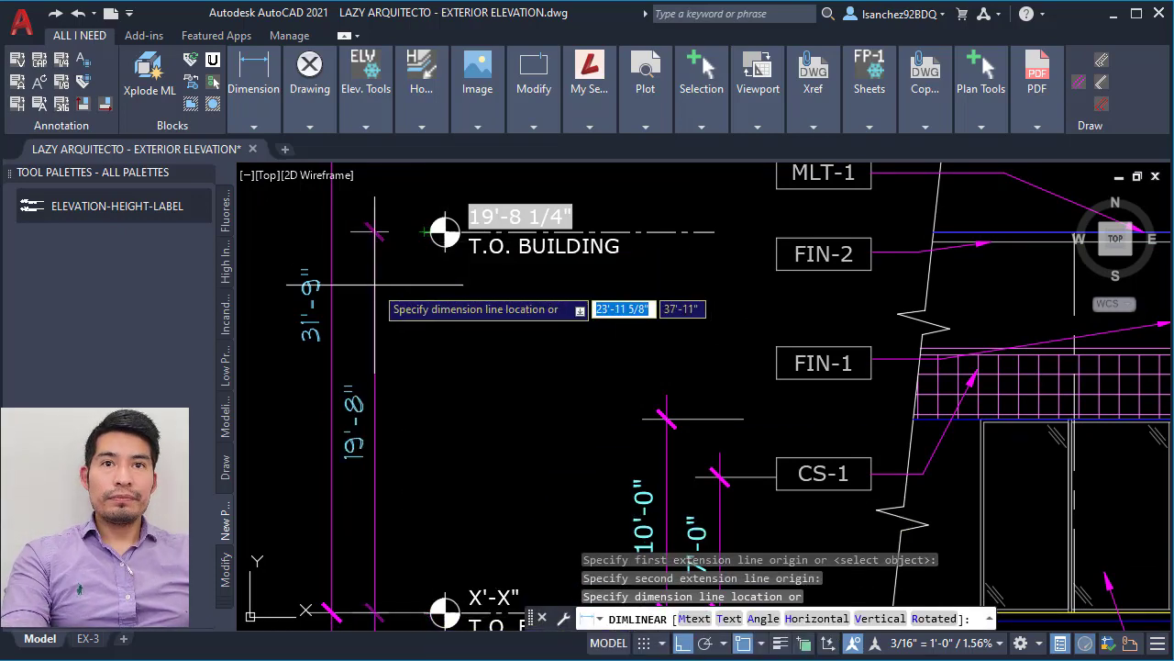
key(Escape)
scroll(430, 387, down, 3)
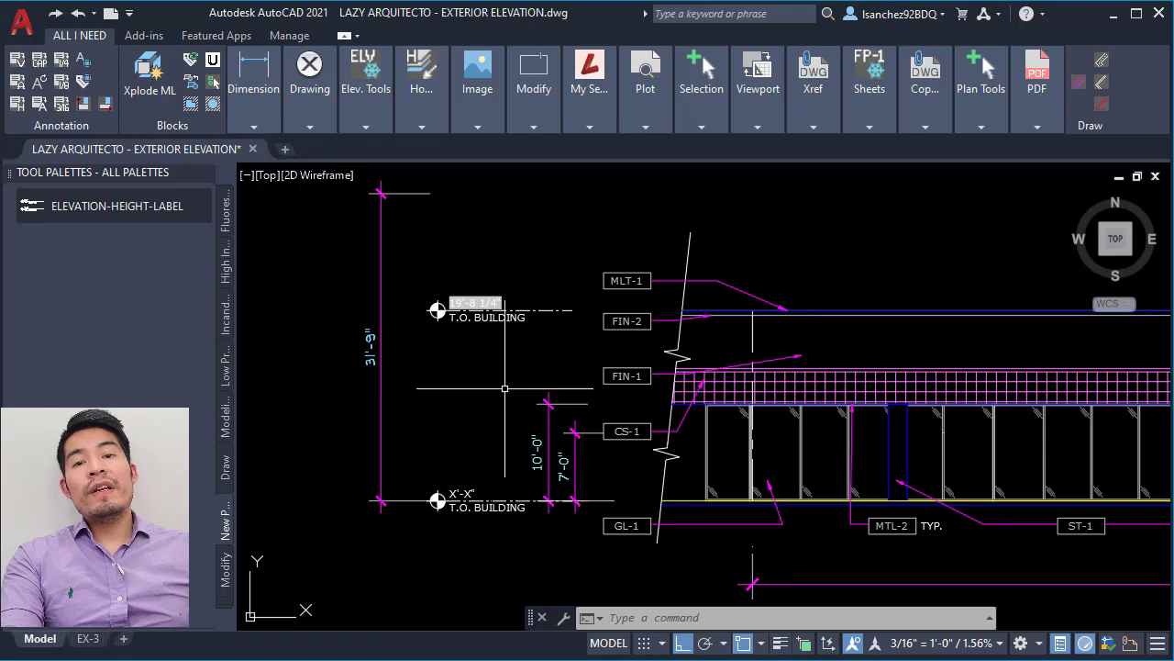
mouse_move(517, 394)
middle_down()
mouse_move(514, 456)
mouse_move(519, 392)
mouse_move(516, 434)
middle_up()
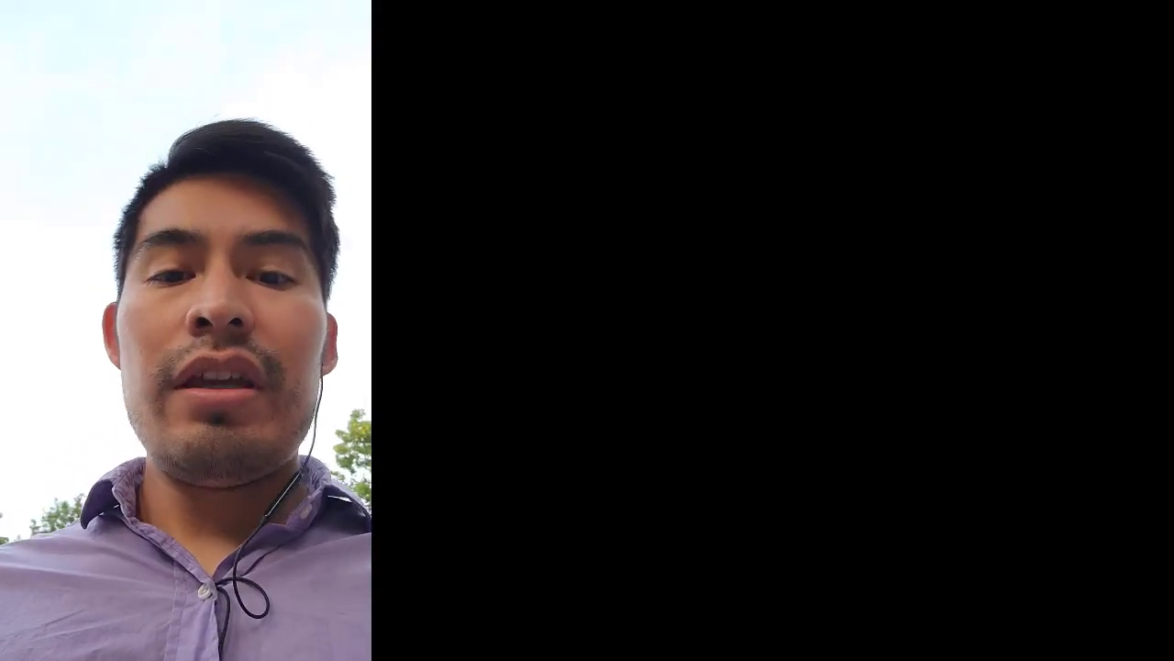